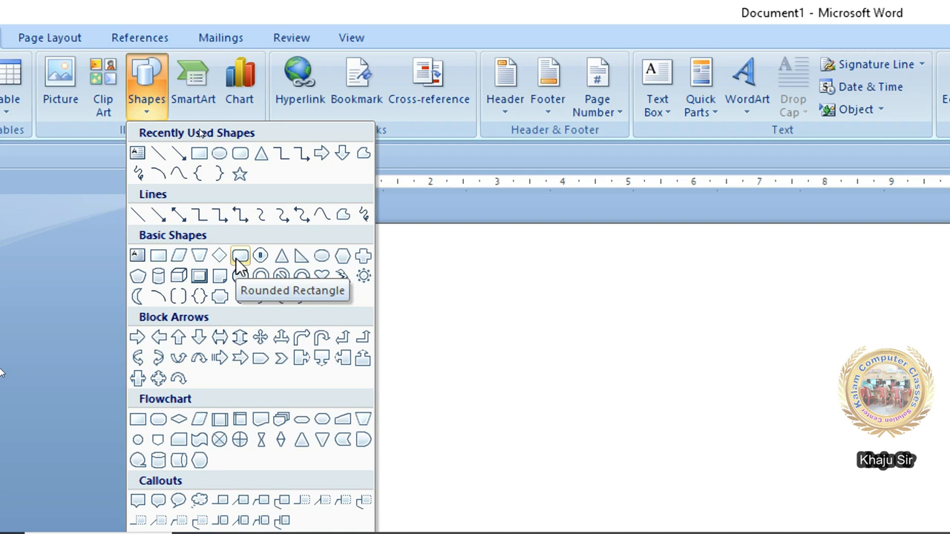
- Draw a straight horizontal line across the upper part of the page
click(161, 153)
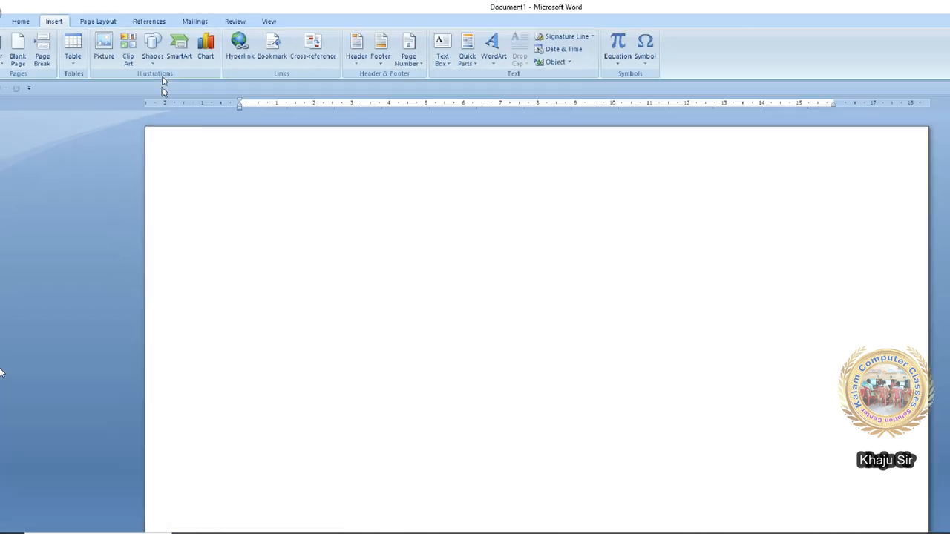
drag(259, 220, 559, 221)
mouse_move(419, 230)
mouse_down()
mouse_move(511, 238)
mouse_move(508, 247)
mouse_up()
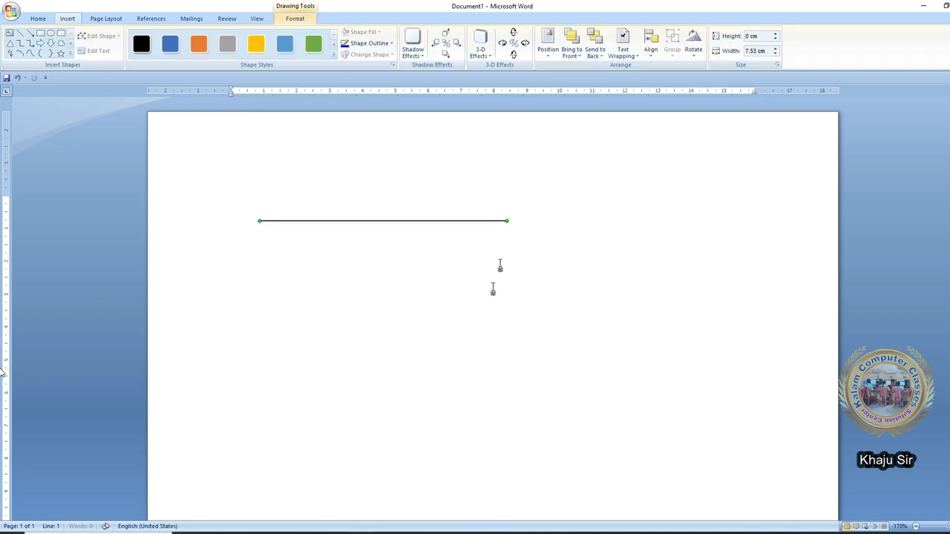
click(310, 299)
- Draw a right-pointing arrow line just below the horizontal line
click(67, 18)
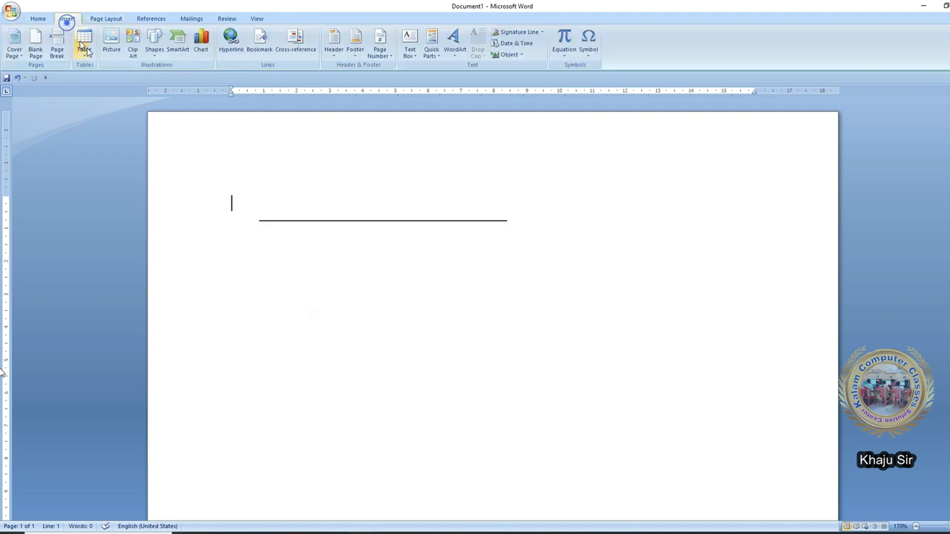
click(155, 44)
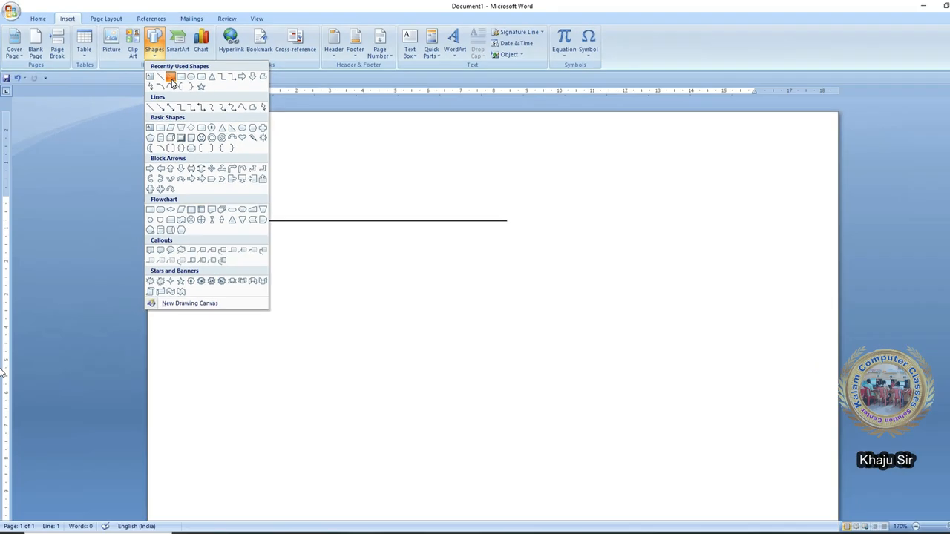
click(171, 79)
drag(263, 245, 512, 269)
click(67, 19)
click(156, 46)
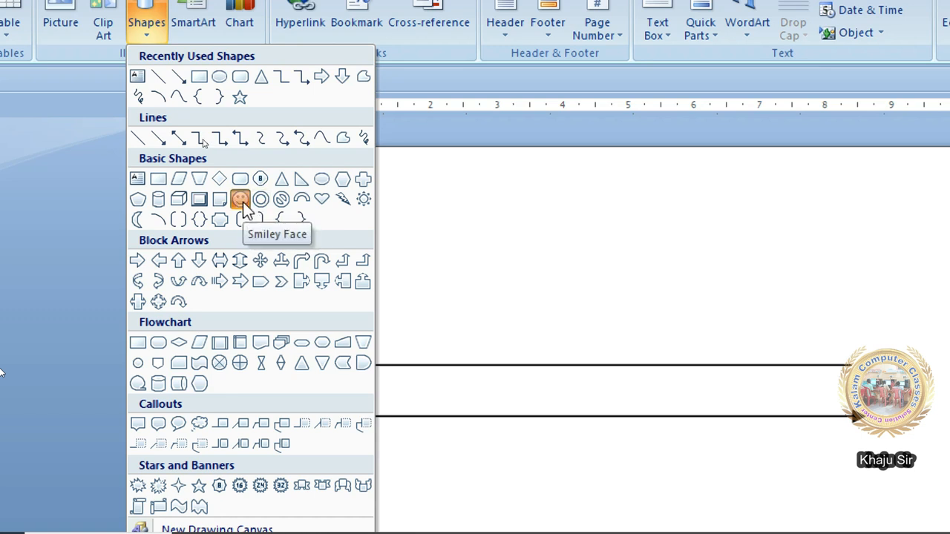
click(240, 199)
- Draw a smiley face and a rounded rectangle beside it below the arrow
drag(367, 513, 649, 533)
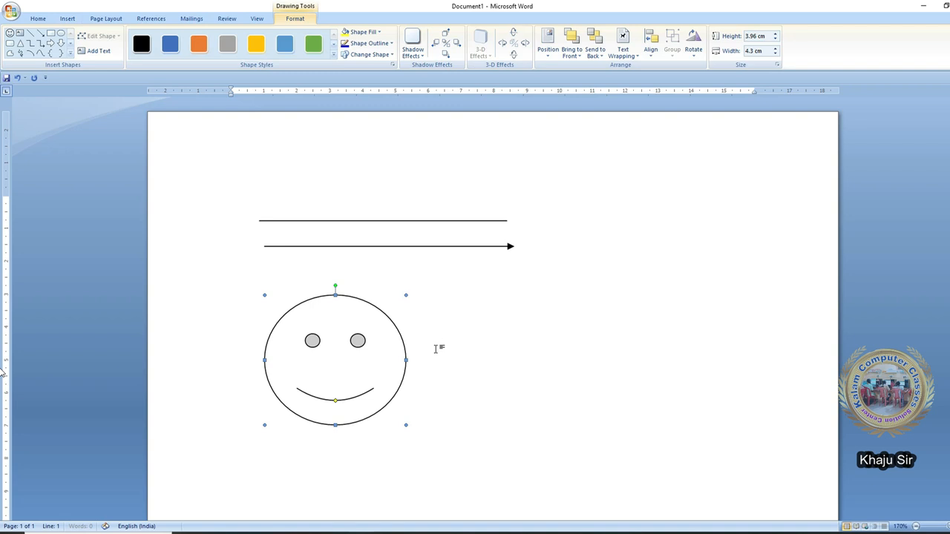
click(437, 349)
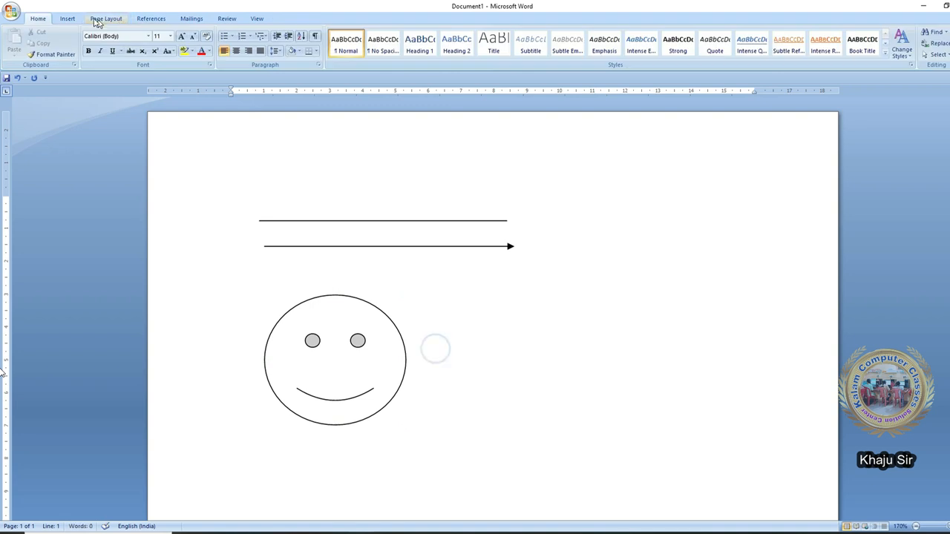
click(67, 19)
click(154, 43)
click(212, 77)
drag(524, 270, 708, 396)
drag(653, 333, 677, 361)
click(493, 337)
- Add a block up arrow and an up ribbon banner further down the page
click(68, 19)
click(154, 42)
click(171, 169)
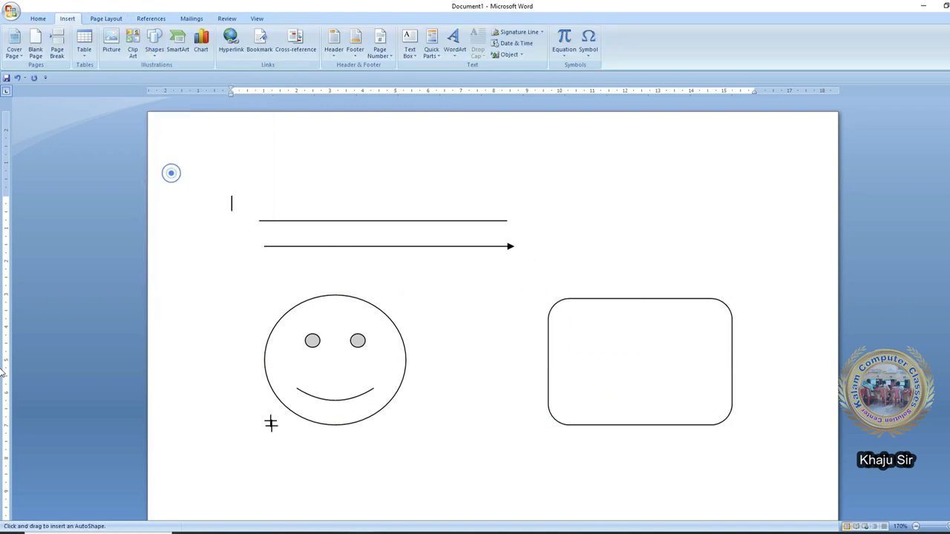
scroll(226, 296, down, 2)
drag(223, 332, 366, 479)
click(67, 18)
click(155, 43)
click(233, 283)
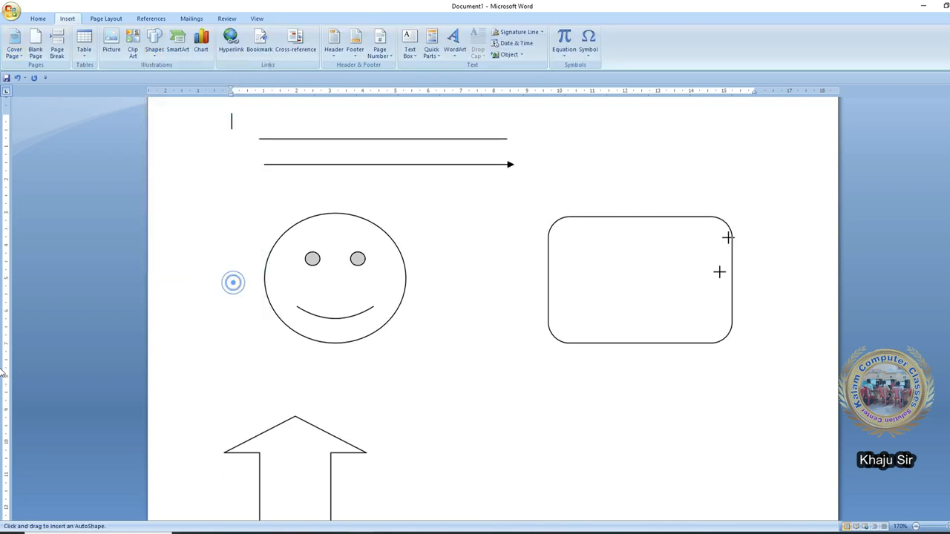
scroll(446, 241, down, 5)
drag(515, 221, 789, 345)
click(68, 19)
- Draw a 32-point star shape near the bottom
click(151, 43)
click(221, 281)
scroll(326, 319, down, 5)
mouse_move(278, 313)
mouse_down()
mouse_move(410, 413)
mouse_move(464, 494)
mouse_move(492, 506)
mouse_up()
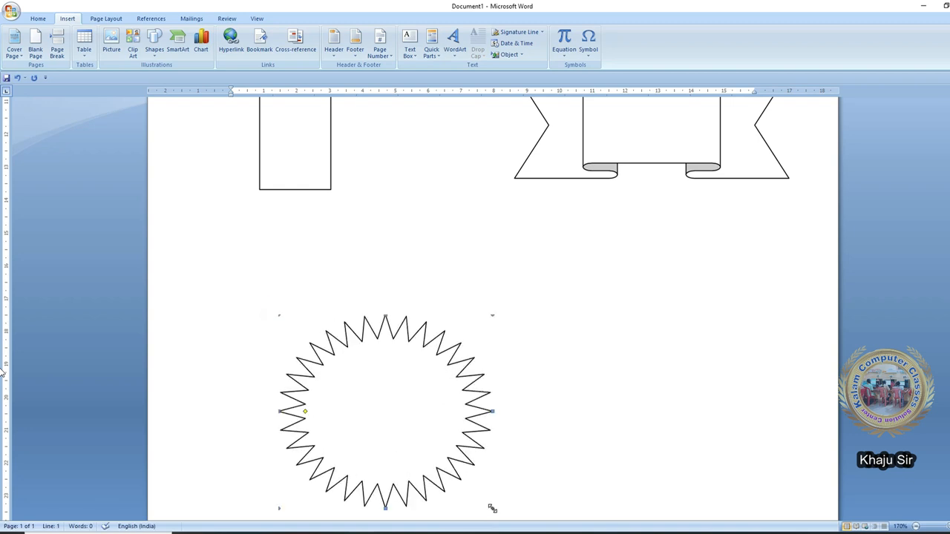
click(454, 339)
scroll(451, 382, down, 7)
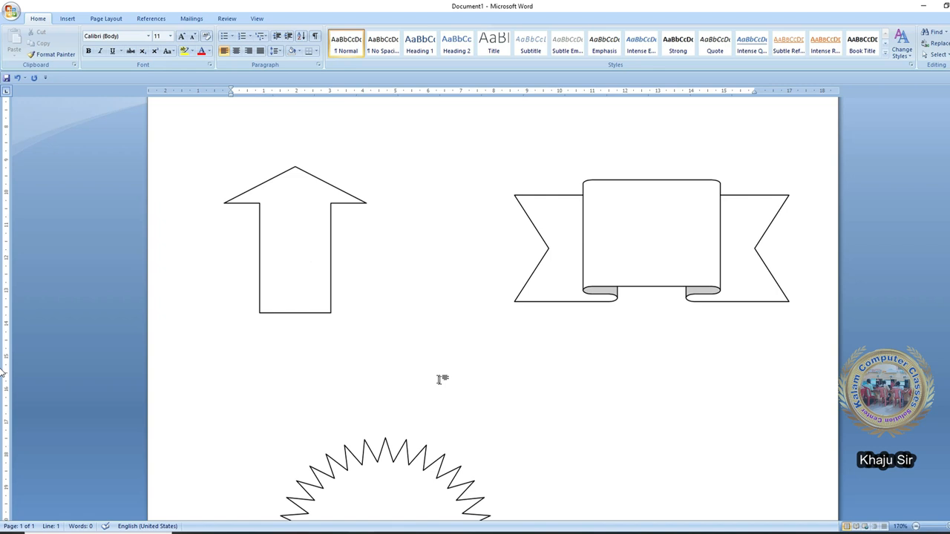
scroll(442, 379, up, 7)
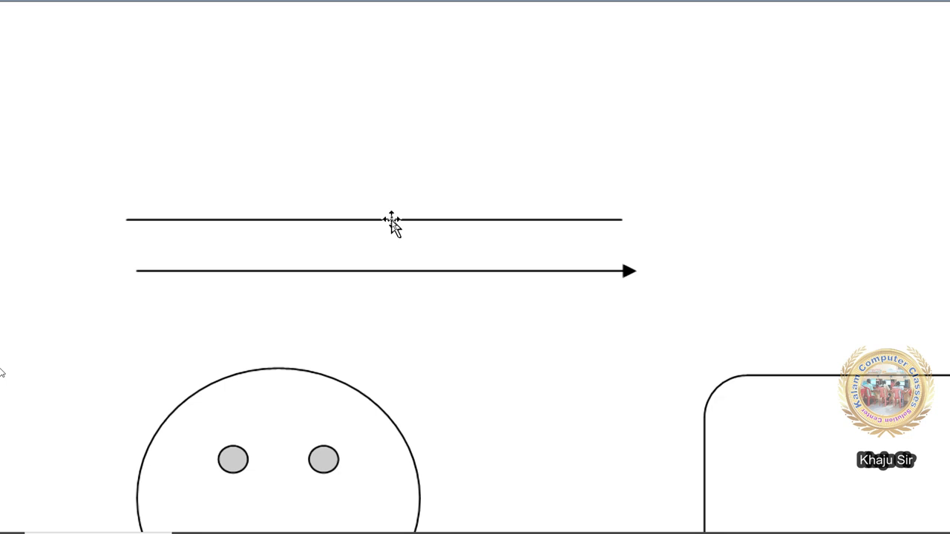
- Move the top line upward, nudge the arrow up and back down, and drag the smiley upward
click(391, 221)
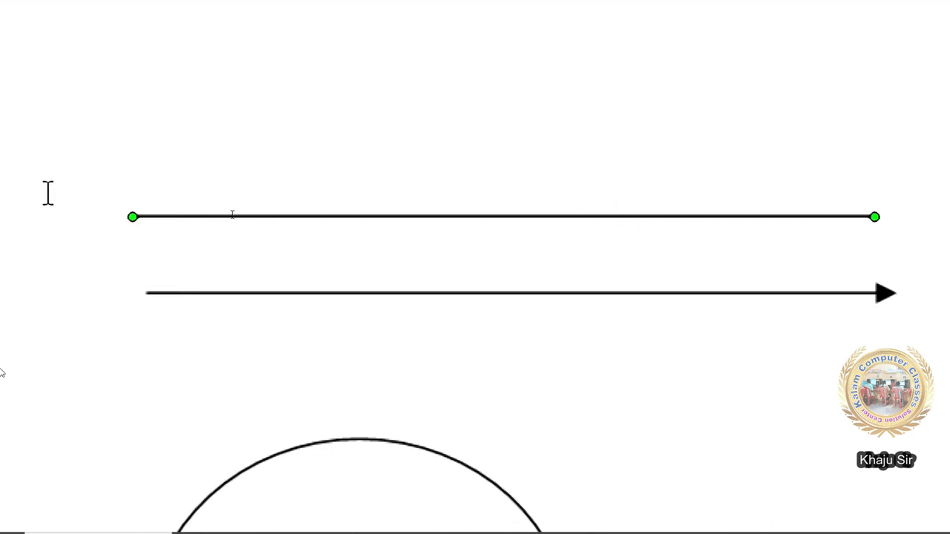
click(502, 292)
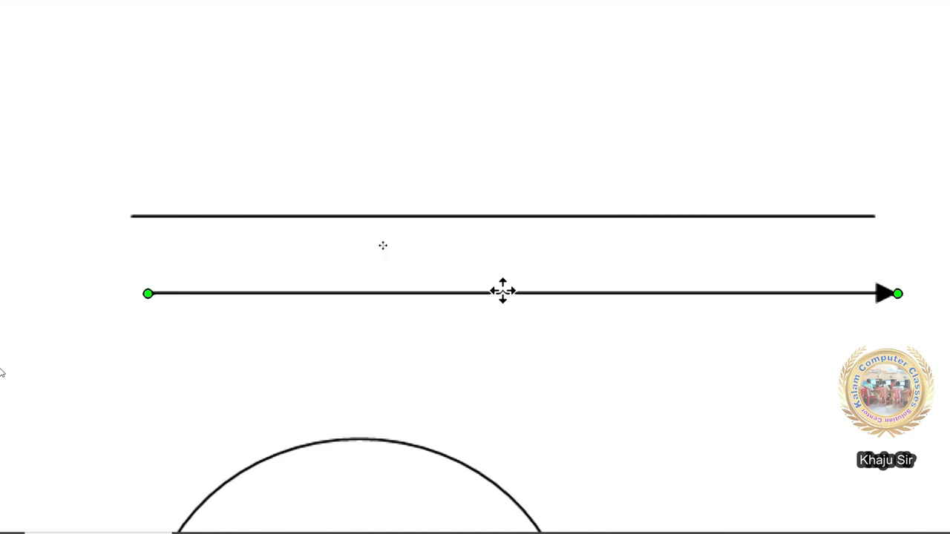
scroll(428, 384, down, 2)
click(423, 401)
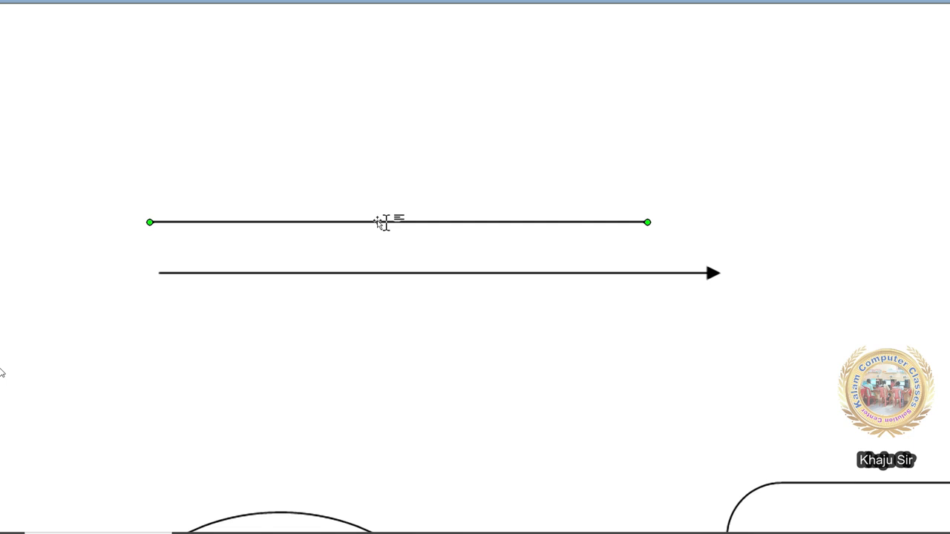
drag(386, 222, 392, 198)
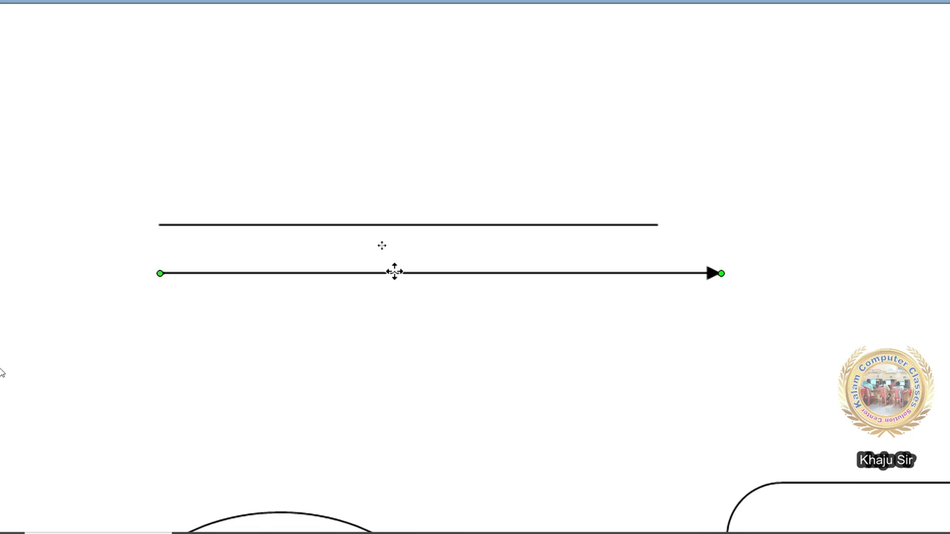
drag(394, 272, 396, 293)
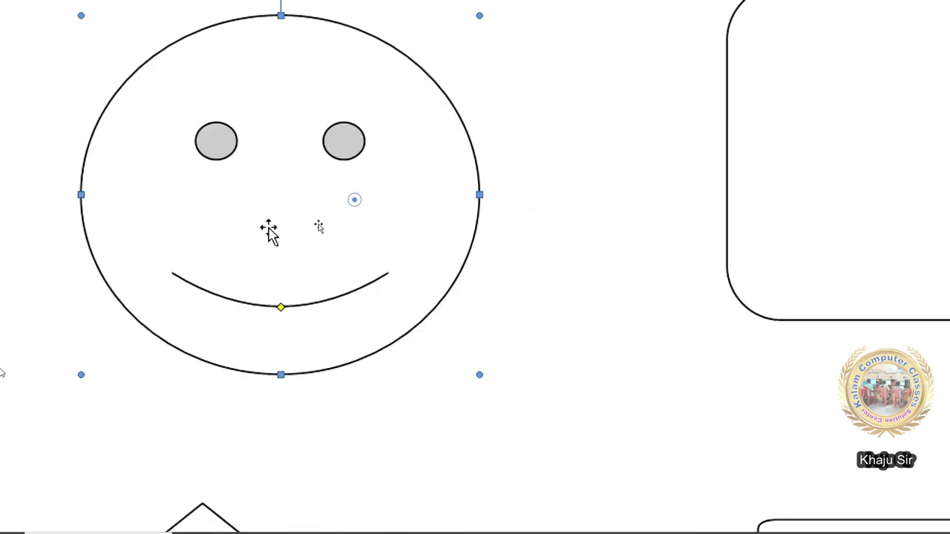
drag(269, 227, 491, 274)
drag(313, 350, 236, 181)
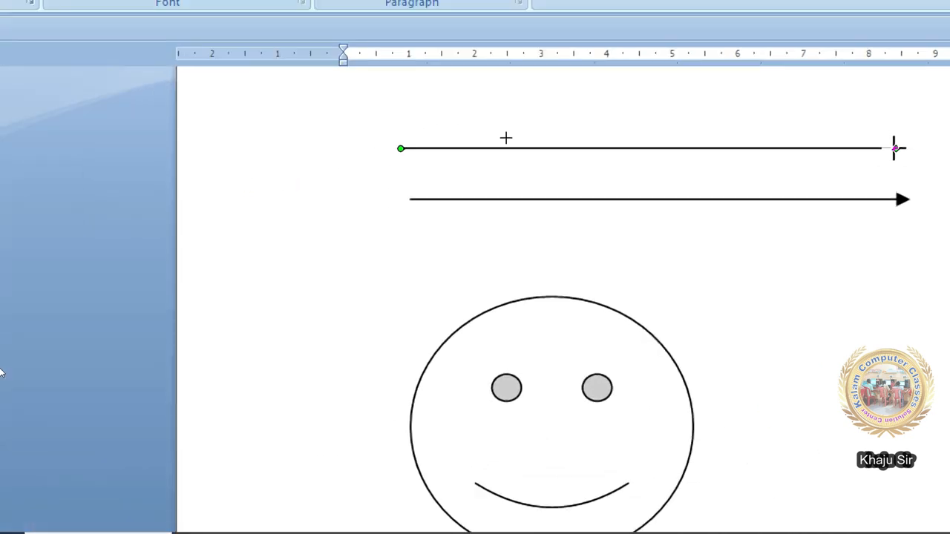
- Reposition the top line's right endpoint, then extend the arrow slightly further right
mouse_move(894, 147)
mouse_down()
mouse_move(540, 148)
mouse_move(900, 149)
mouse_up()
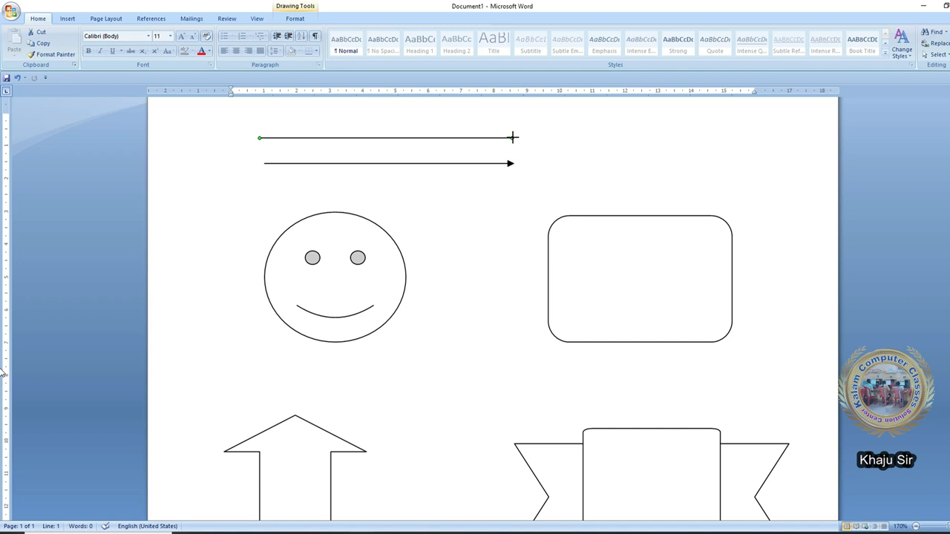
drag(511, 138, 392, 110)
drag(258, 254, 508, 138)
drag(514, 163, 541, 164)
click(432, 227)
- Enlarge the smiley face into a bigger circle using its side, bottom and corner handles
click(338, 267)
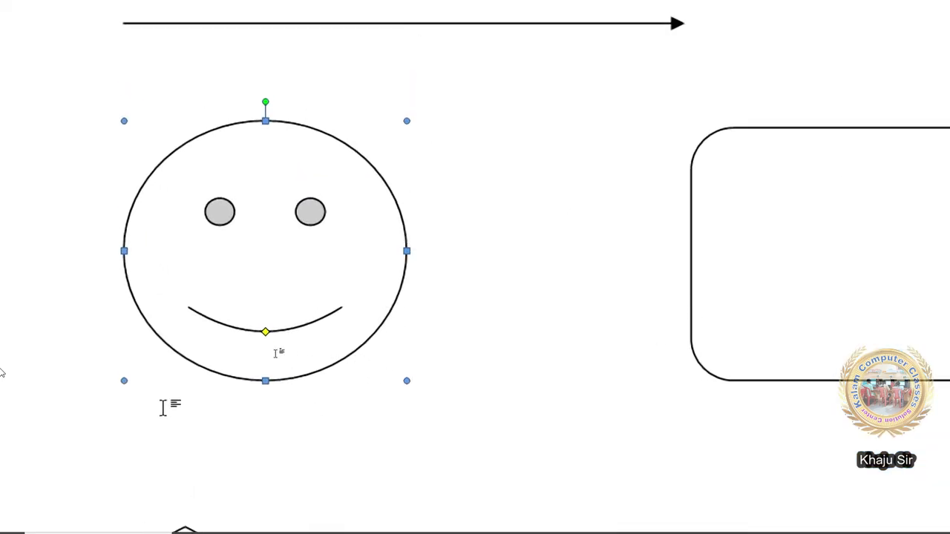
drag(407, 251, 534, 256)
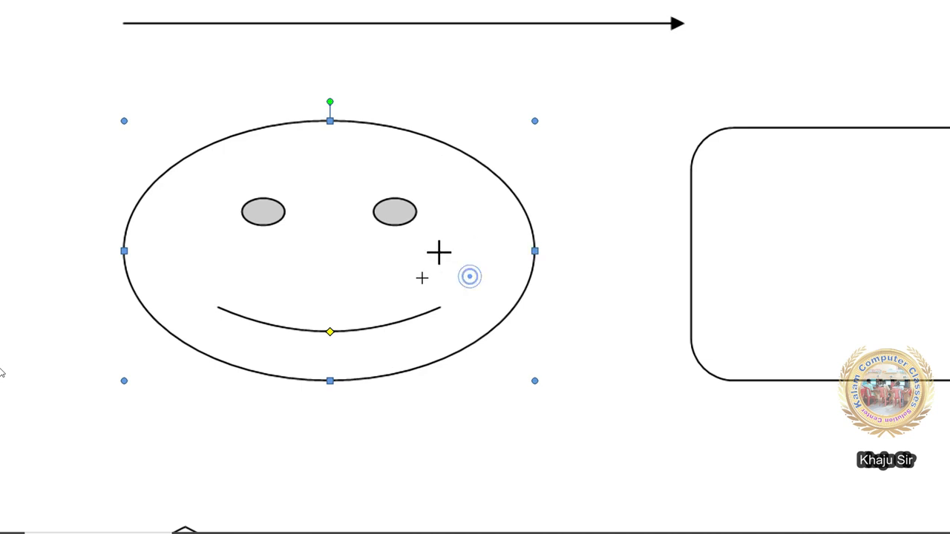
drag(439, 253, 439, 251)
drag(281, 380, 281, 437)
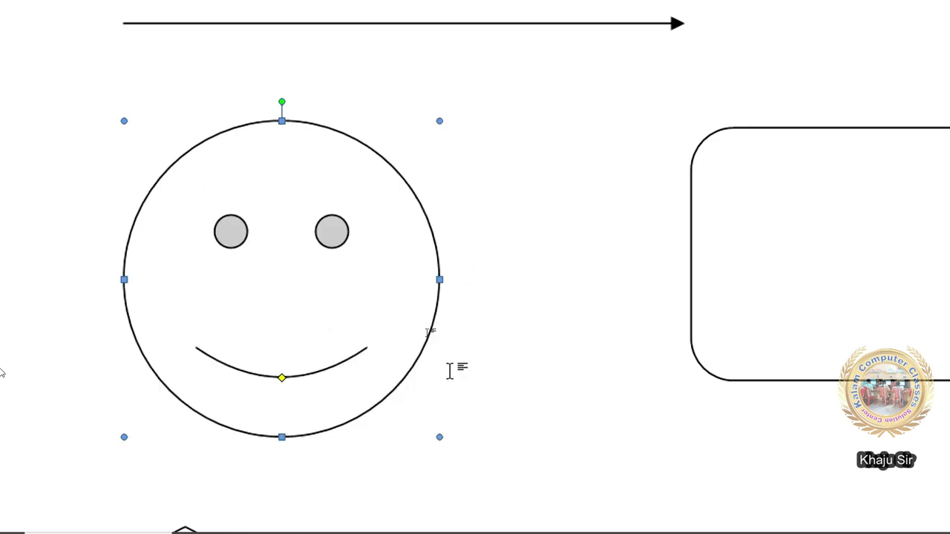
drag(440, 437, 522, 480)
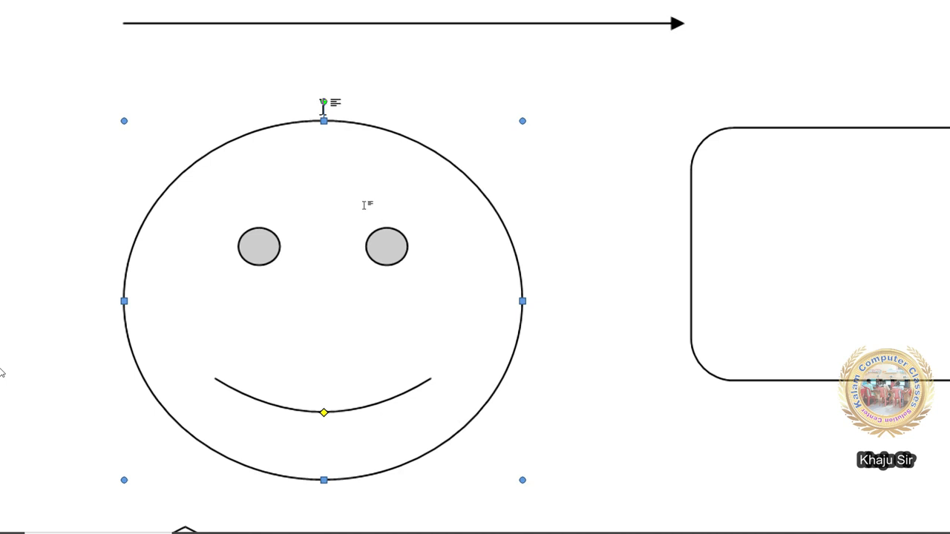
- Try tilting the smiley, then bend its mouth into a frown and back to a smile
drag(316, 100, 278, 109)
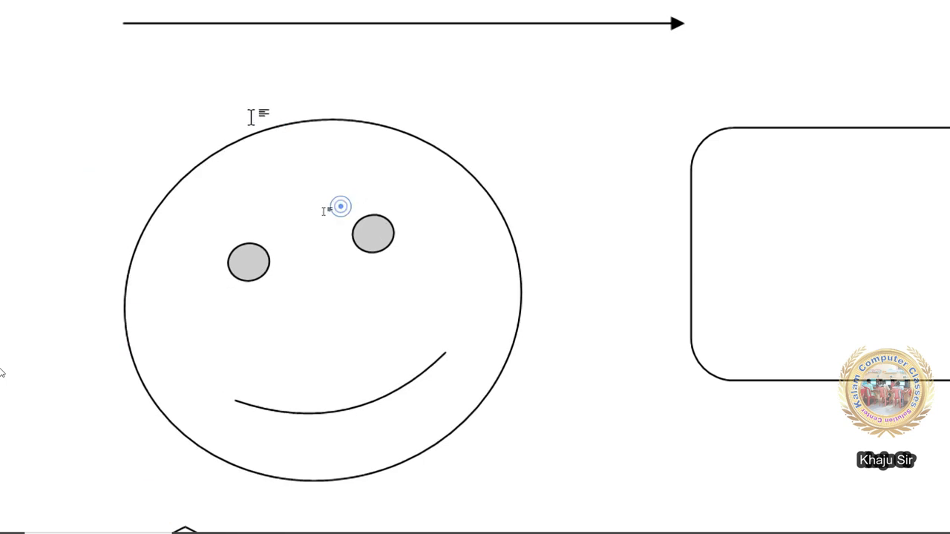
drag(278, 105, 477, 119)
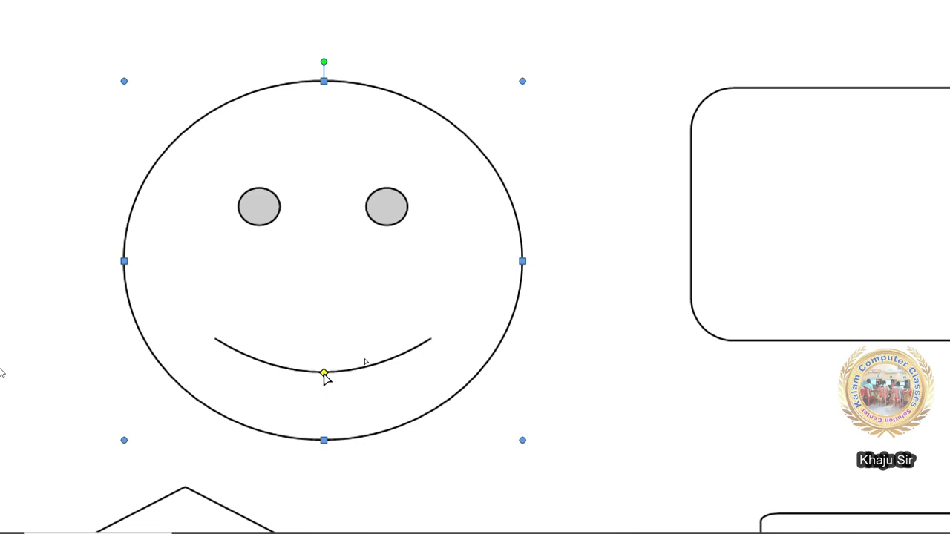
drag(323, 373, 332, 300)
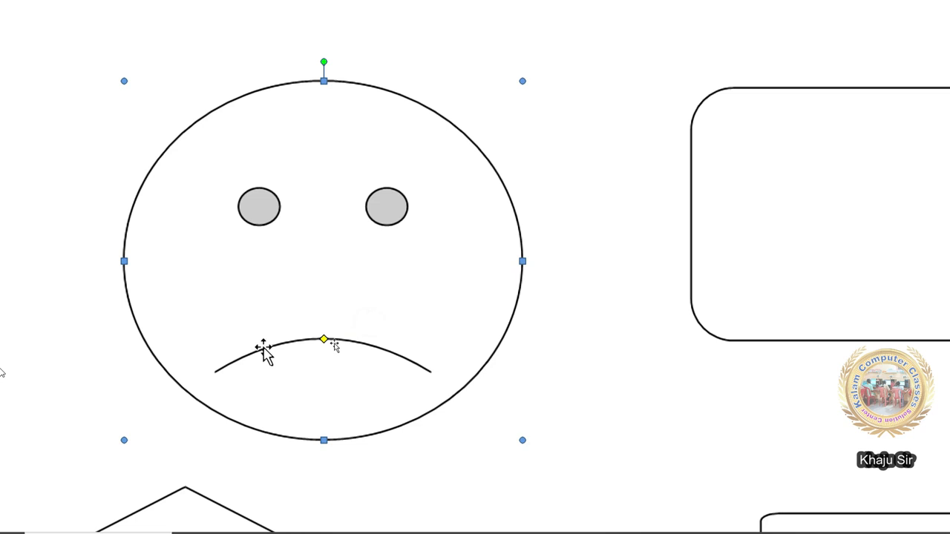
drag(324, 342, 328, 403)
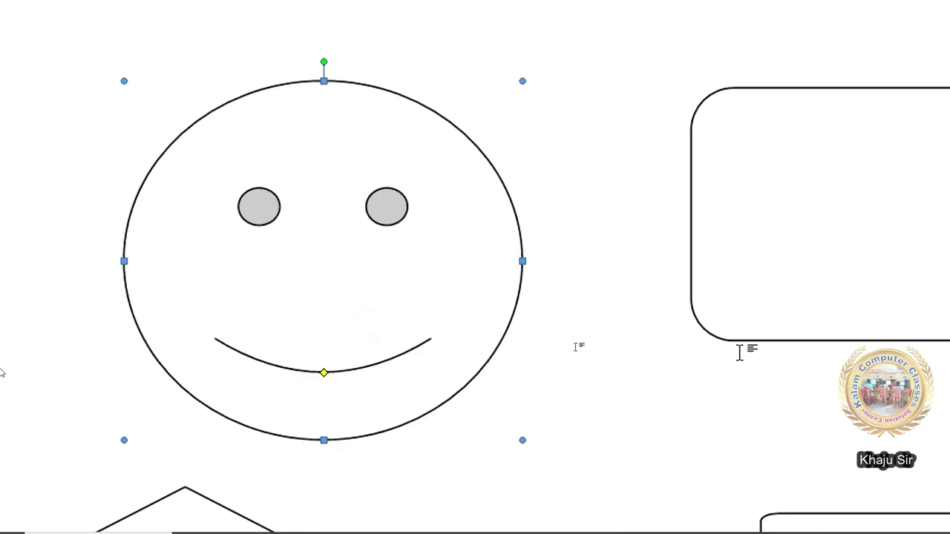
- Enlarge the rounded rectangle from a corner and undo a trial rotation
click(594, 272)
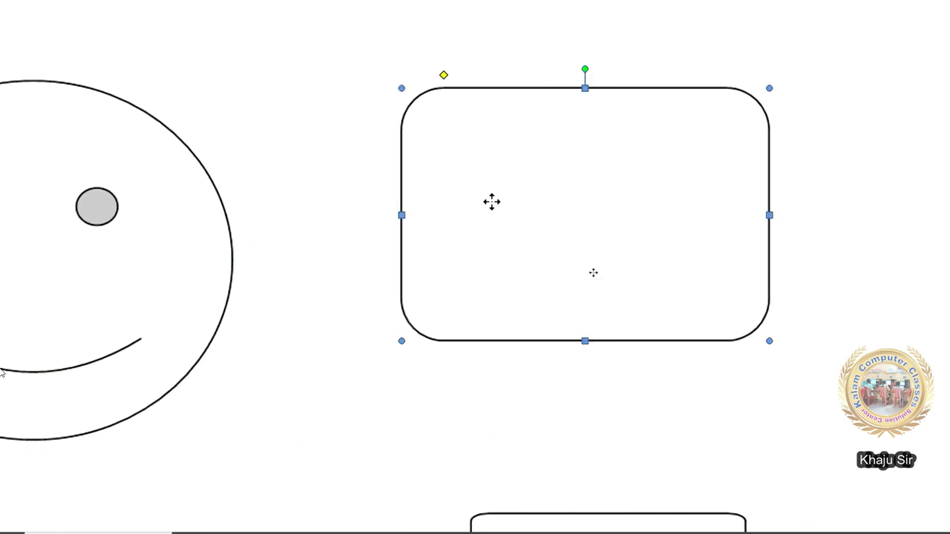
drag(769, 341, 834, 422)
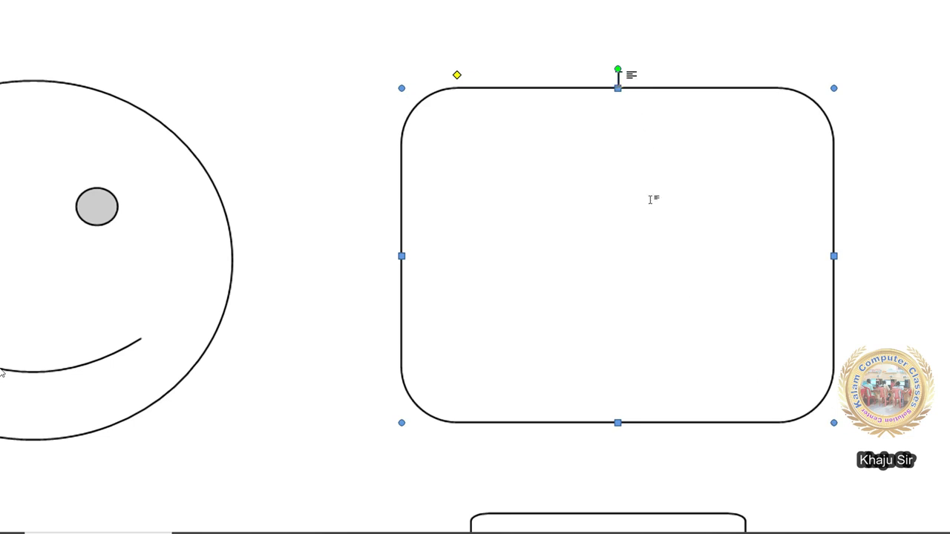
mouse_move(617, 65)
mouse_down()
mouse_move(598, 77)
mouse_move(608, 67)
mouse_up()
key(ctrl+z)
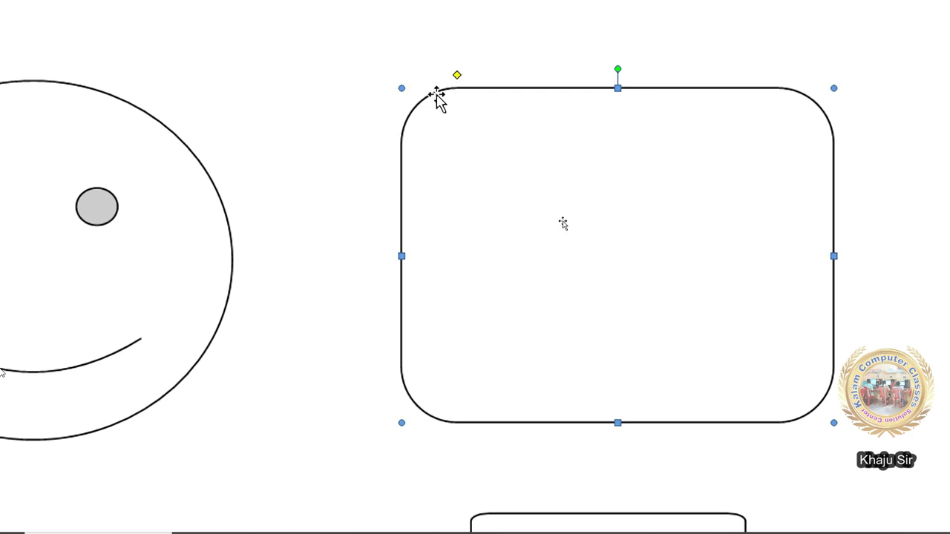
- Make the rectangle's corners square, then round them again more strongly
drag(460, 77, 401, 87)
click(514, 270)
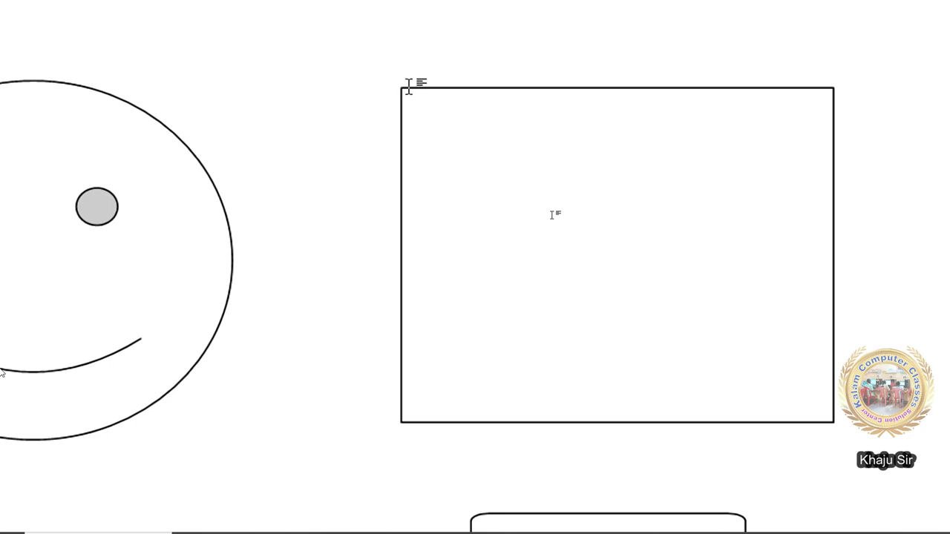
click(586, 252)
drag(403, 78, 457, 78)
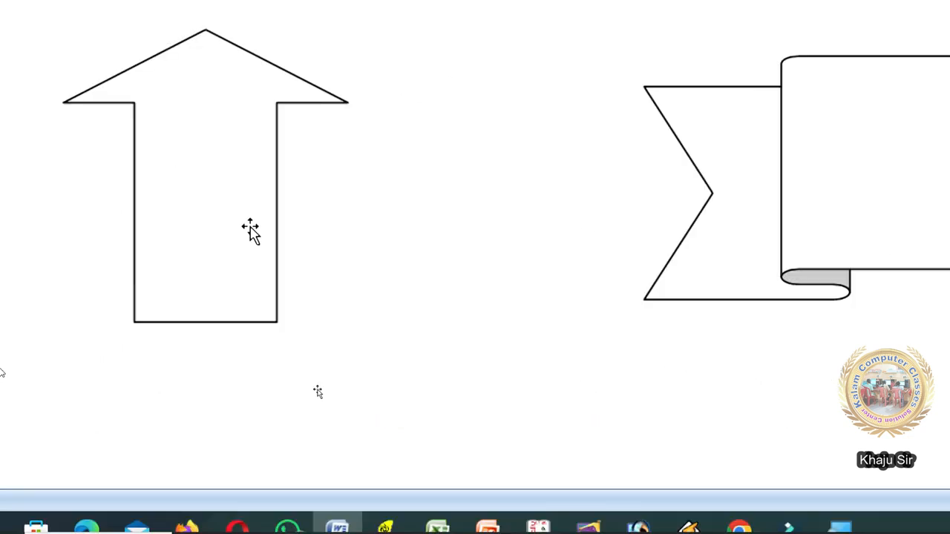
click(208, 201)
- Move and slightly narrow the up arrow, undoing a trial rotation to the right
drag(212, 201, 236, 227)
mouse_move(367, 345)
mouse_down()
mouse_move(417, 416)
mouse_move(362, 356)
mouse_up()
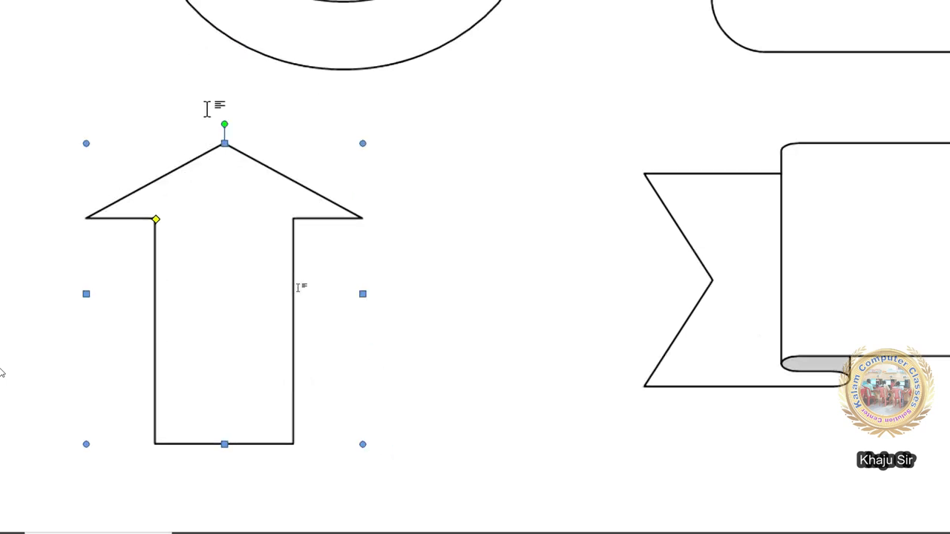
drag(222, 123, 392, 290)
key(ctrl+z)
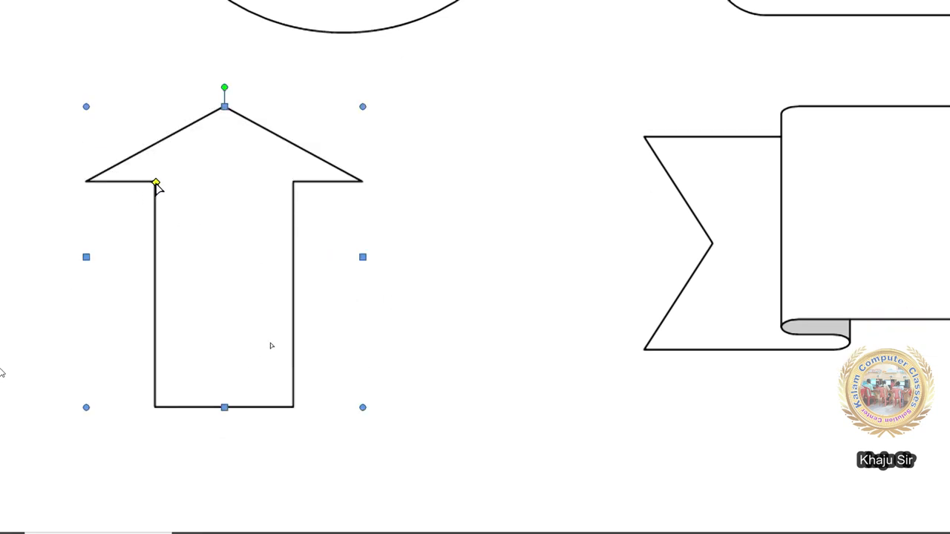
- Reshape the up arrow with a taller head and a narrower restored shaft
drag(156, 184, 162, 109)
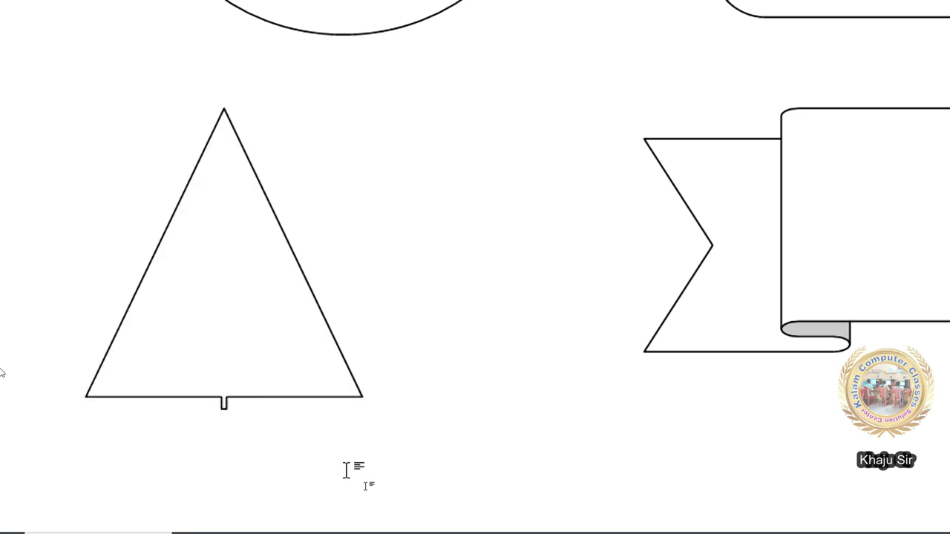
click(221, 398)
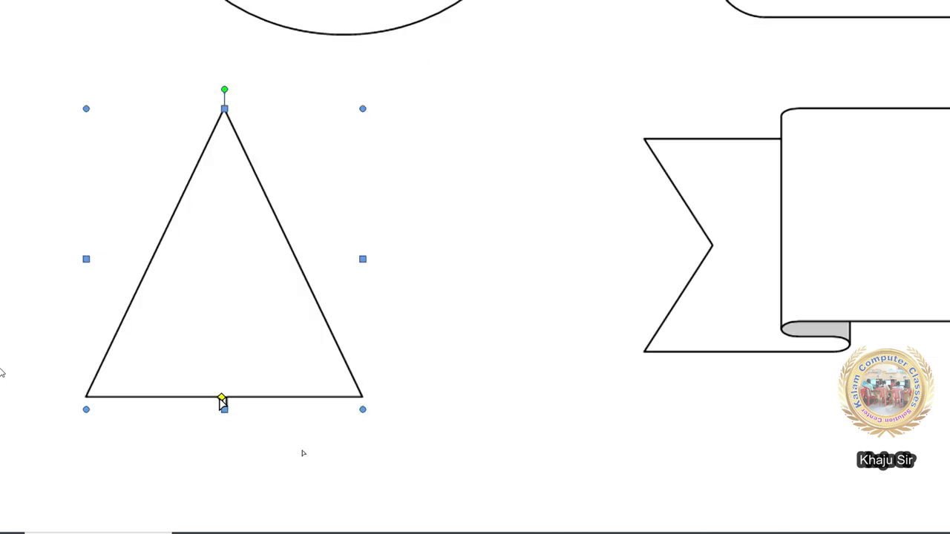
drag(221, 404, 199, 426)
click(352, 447)
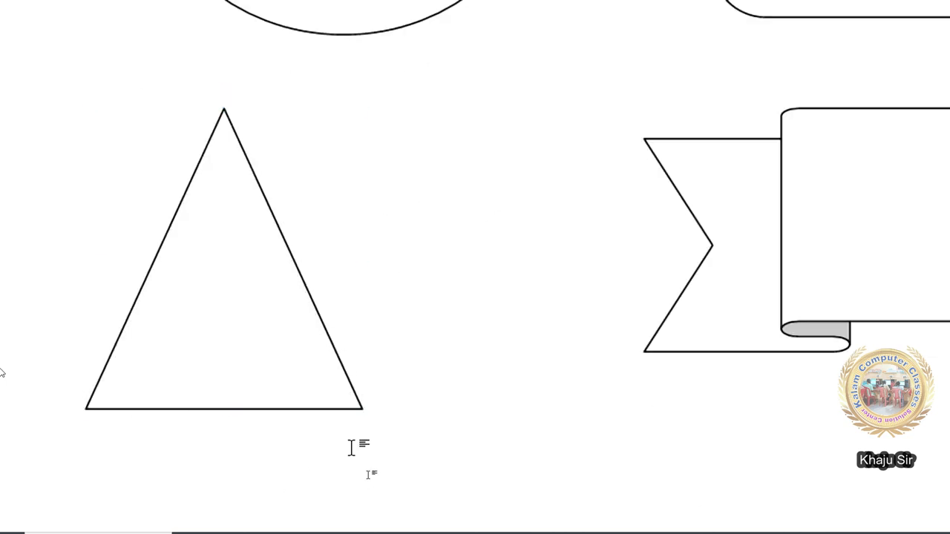
scroll(352, 447, up, 5)
scroll(352, 447, down, 5)
click(201, 409)
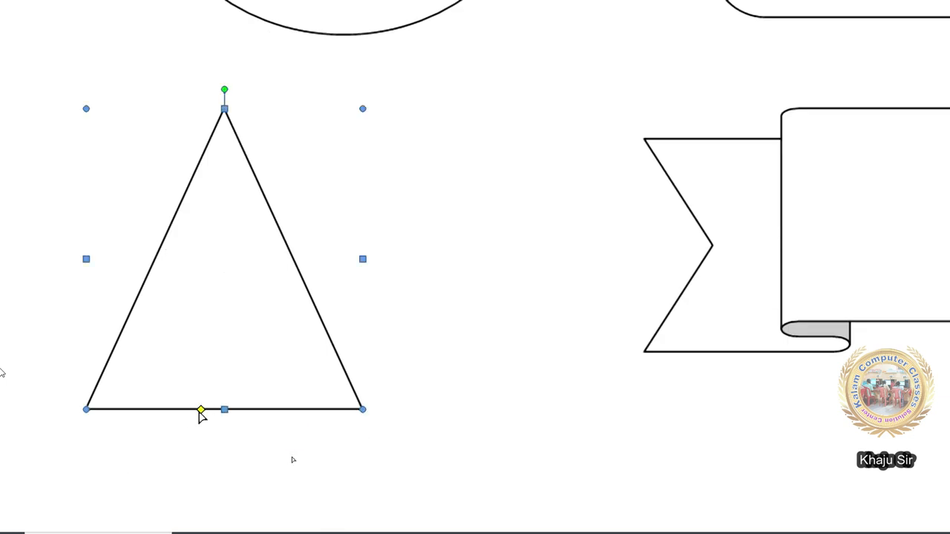
drag(200, 410, 183, 216)
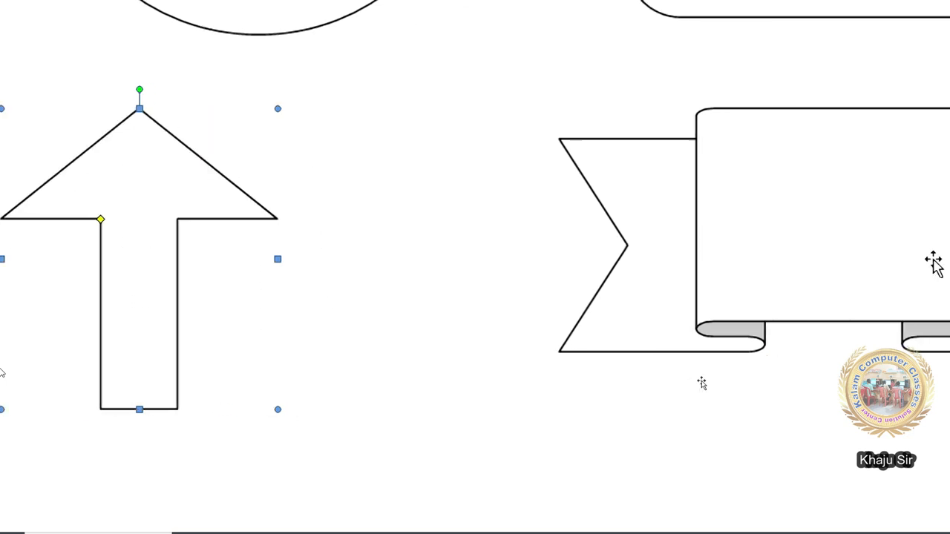
click(552, 207)
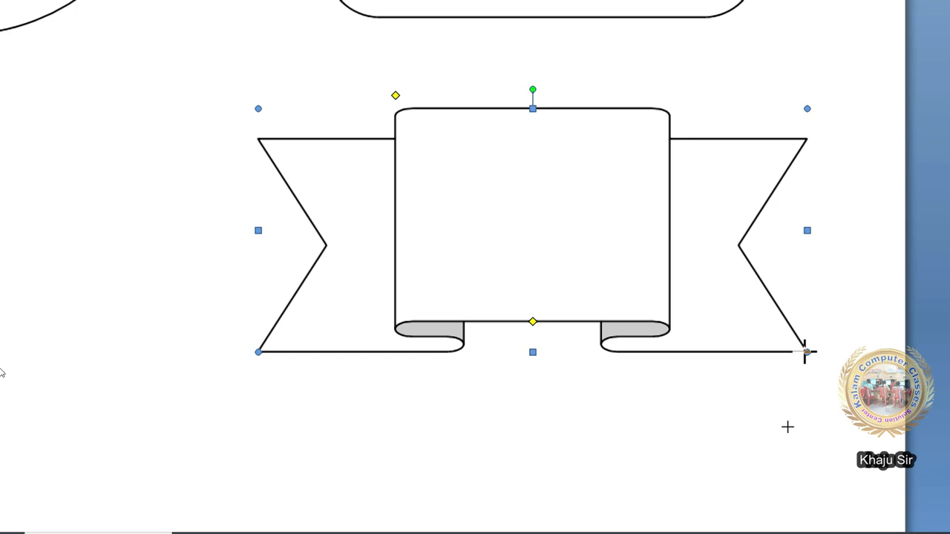
- Shrink the ribbon banner slightly and try raising then lowering its centre fold
drag(807, 352, 796, 346)
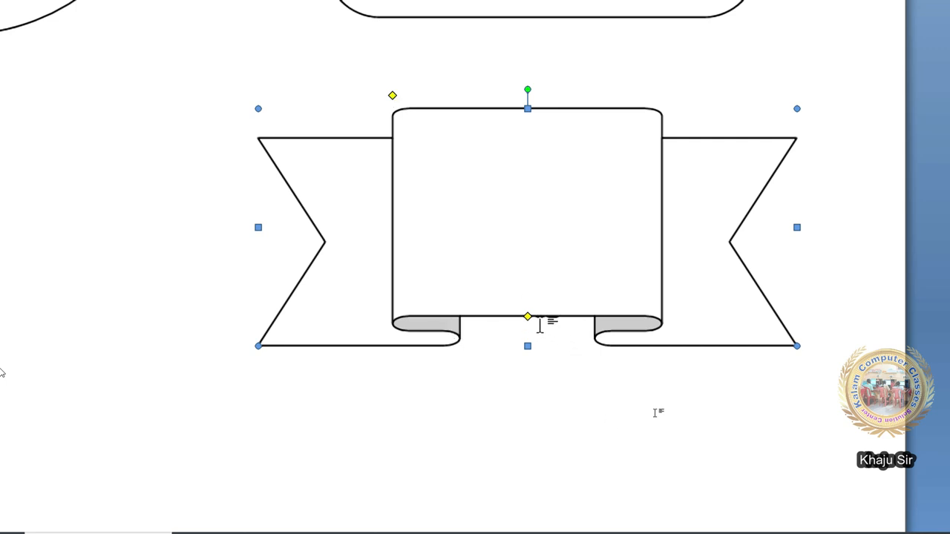
drag(527, 318, 533, 282)
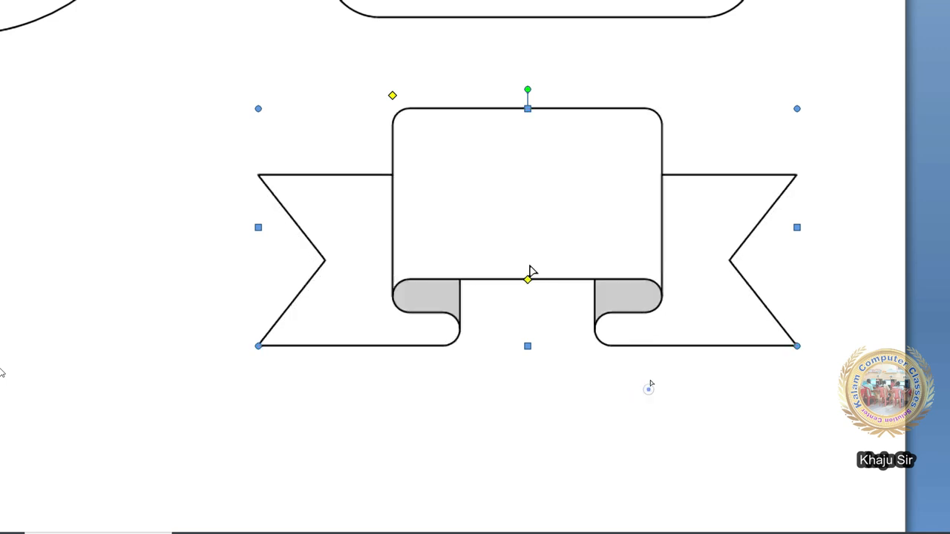
drag(528, 275, 526, 345)
click(186, 254)
scroll(518, 312, up, 2)
scroll(517, 304, down, 2)
- Re-form the ribbon's folds higher and widen its centre panel, then narrow it slightly
click(515, 248)
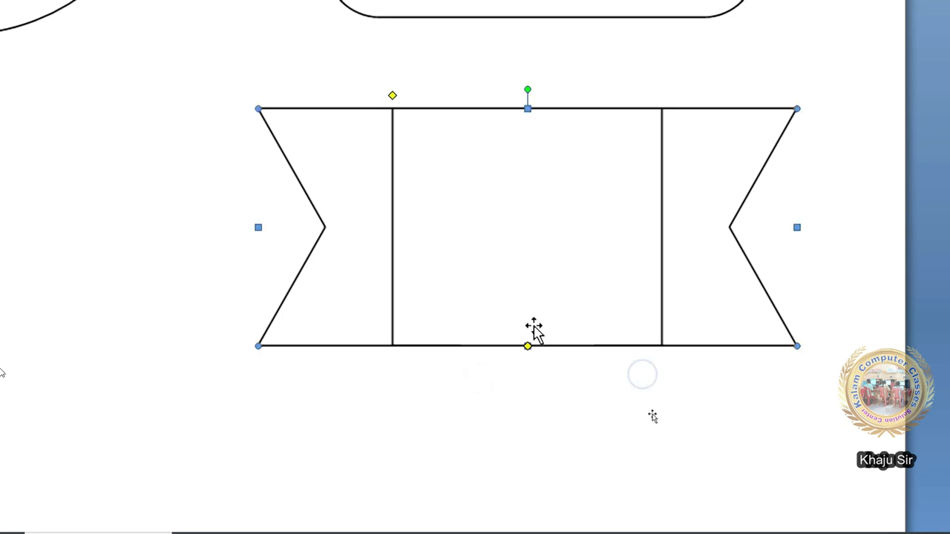
mouse_move(527, 346)
mouse_down()
mouse_move(536, 333)
mouse_move(530, 312)
mouse_up()
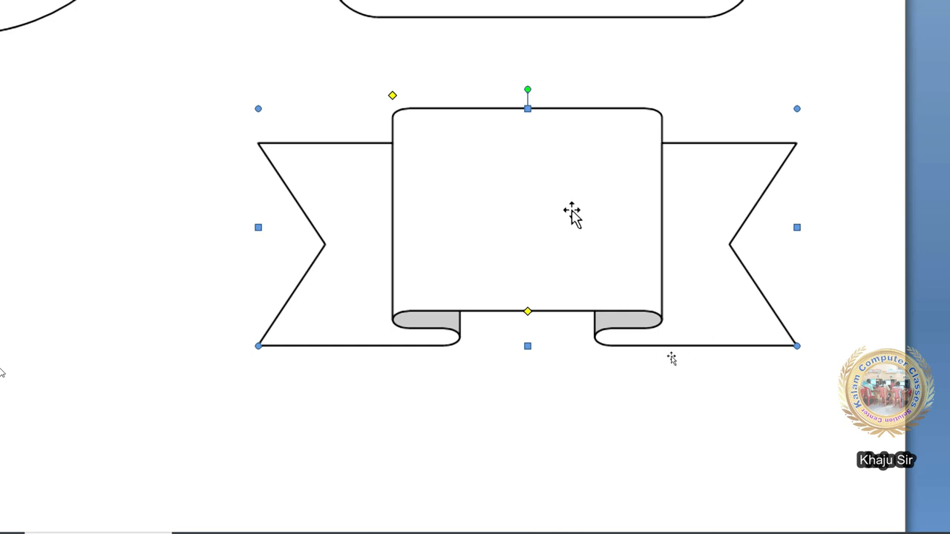
drag(392, 97, 333, 98)
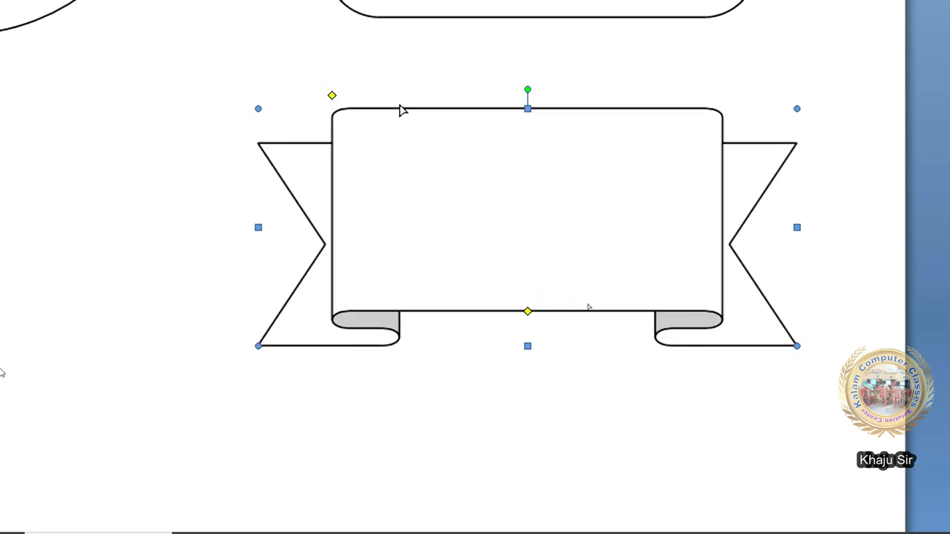
drag(428, 120, 357, 112)
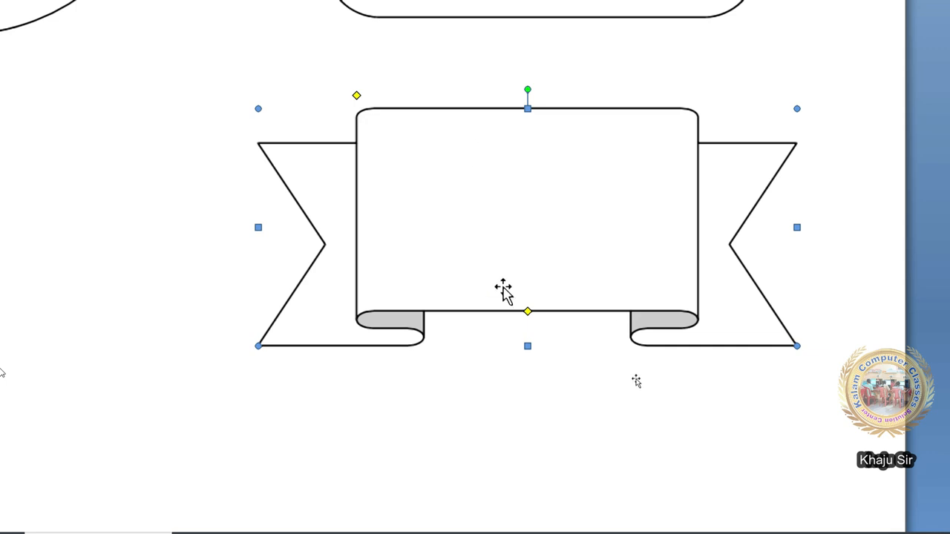
scroll(236, 379, down, 4)
- Move the 32-point star into place and enlarge it from a corner handle
scroll(235, 379, down, 2)
drag(272, 305, 244, 244)
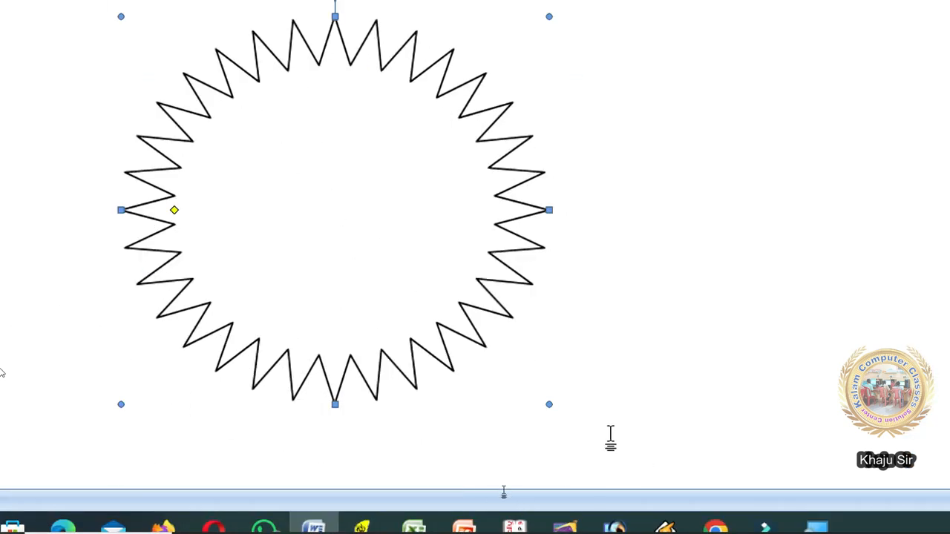
drag(549, 405, 609, 462)
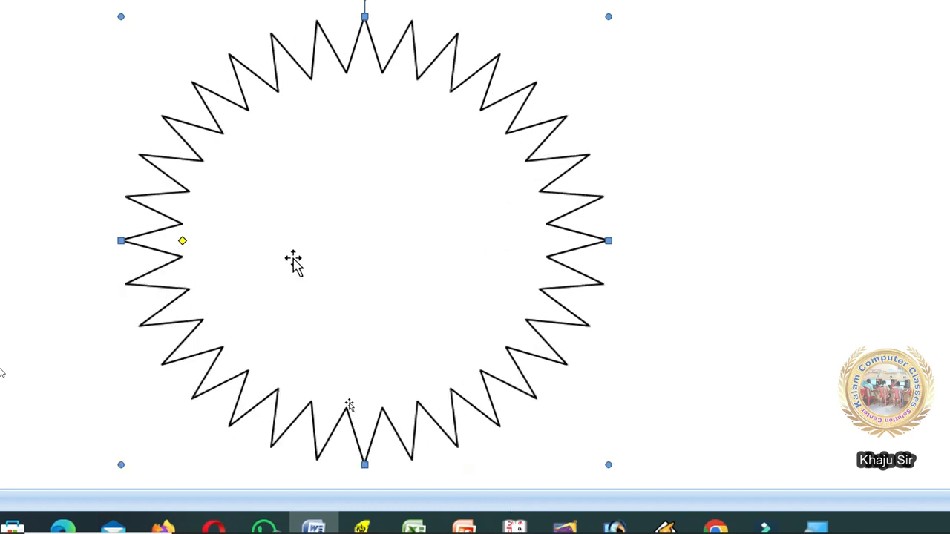
scroll(337, 189, up, 2)
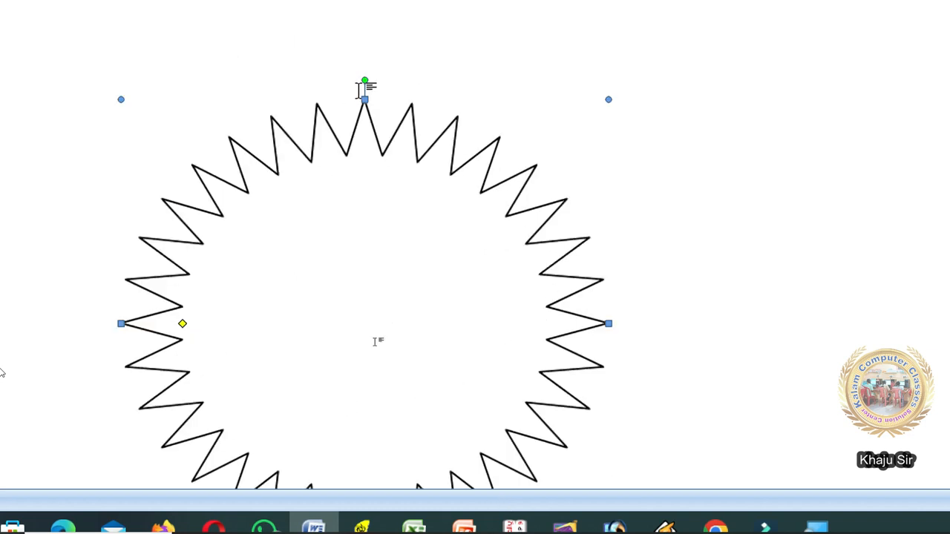
scroll(308, 272, down, 2)
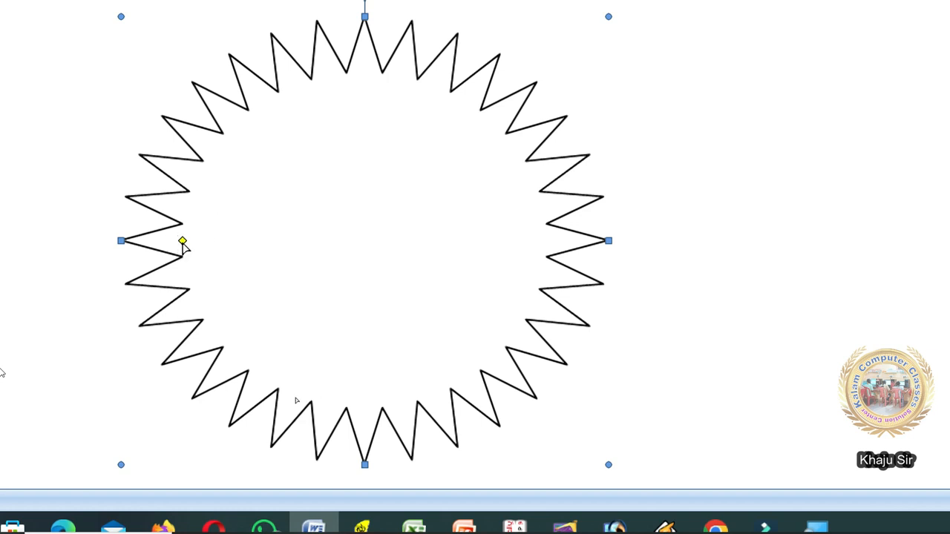
- Adjust the star's spike depth, trying deep spikes, a zigzag ring and a near-smooth circle
drag(182, 241, 368, 277)
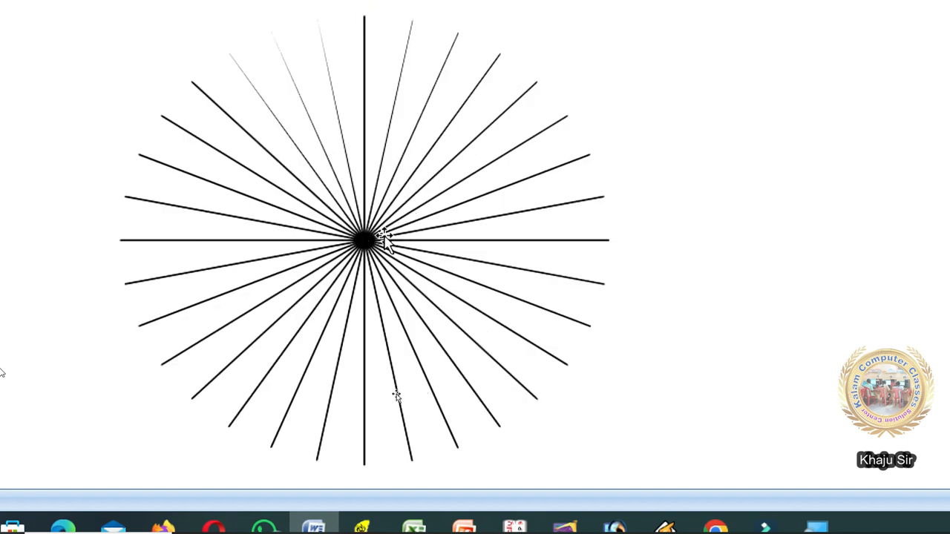
click(395, 394)
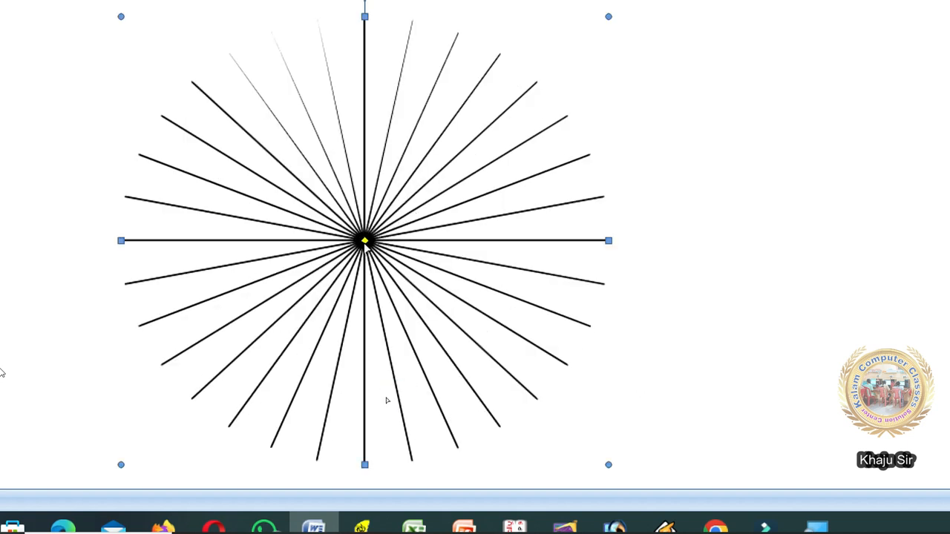
drag(365, 243, 339, 244)
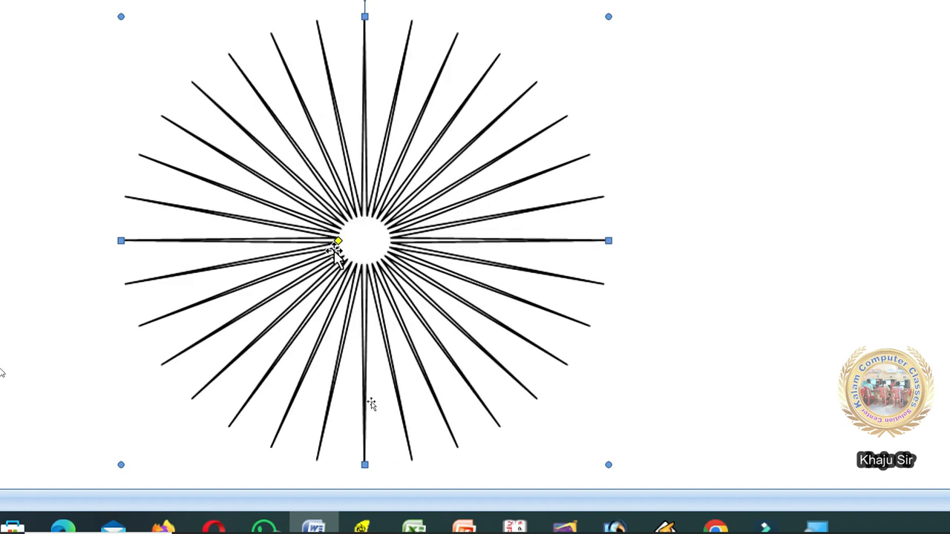
drag(228, 252, 196, 247)
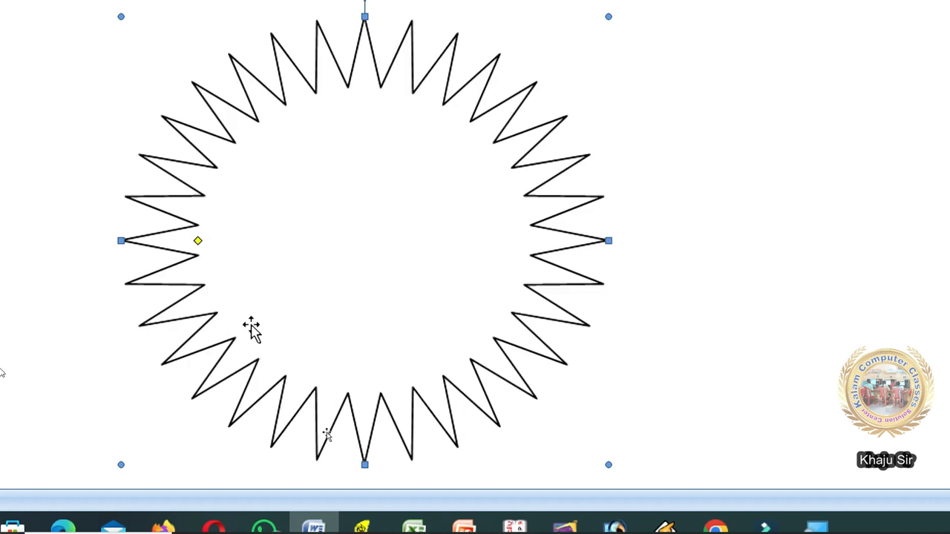
drag(198, 243, 134, 242)
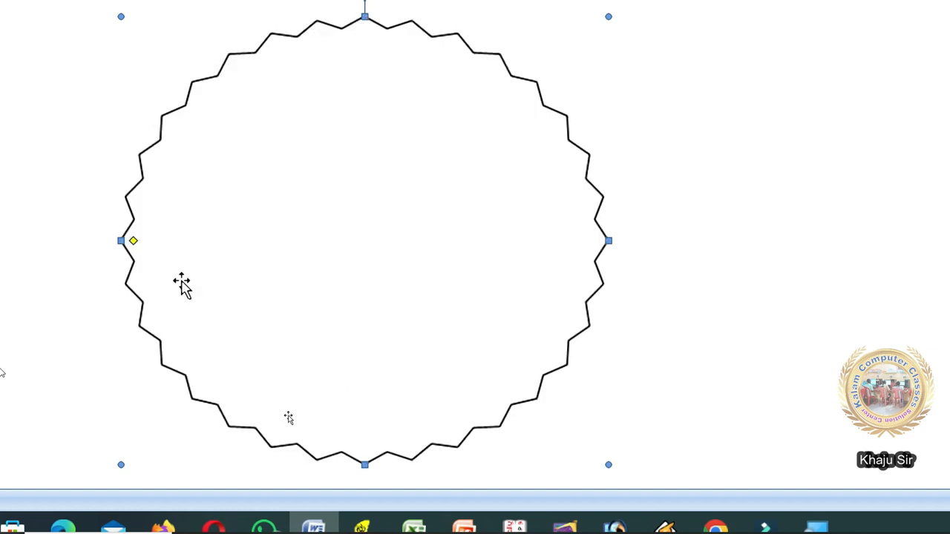
drag(133, 240, 201, 260)
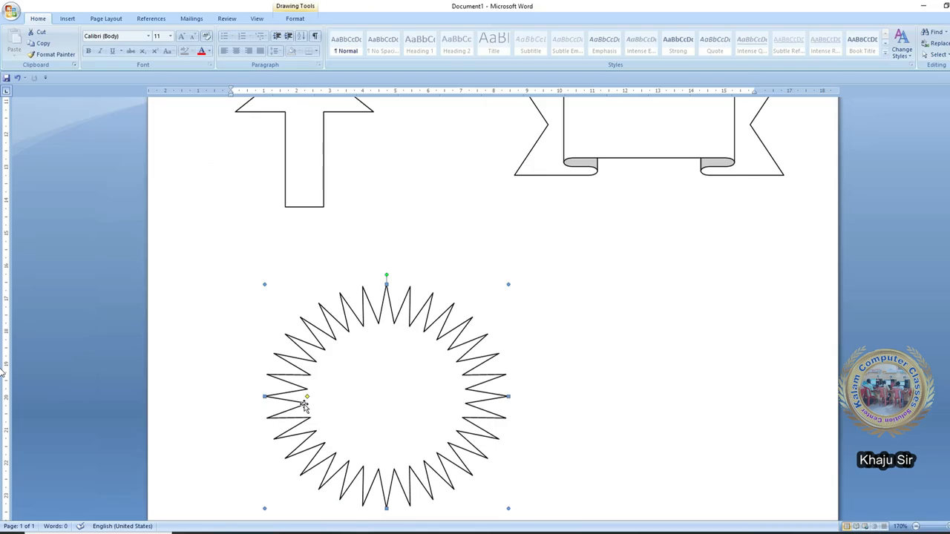
- Select the starburst and copy it
scroll(423, 435, down, 4)
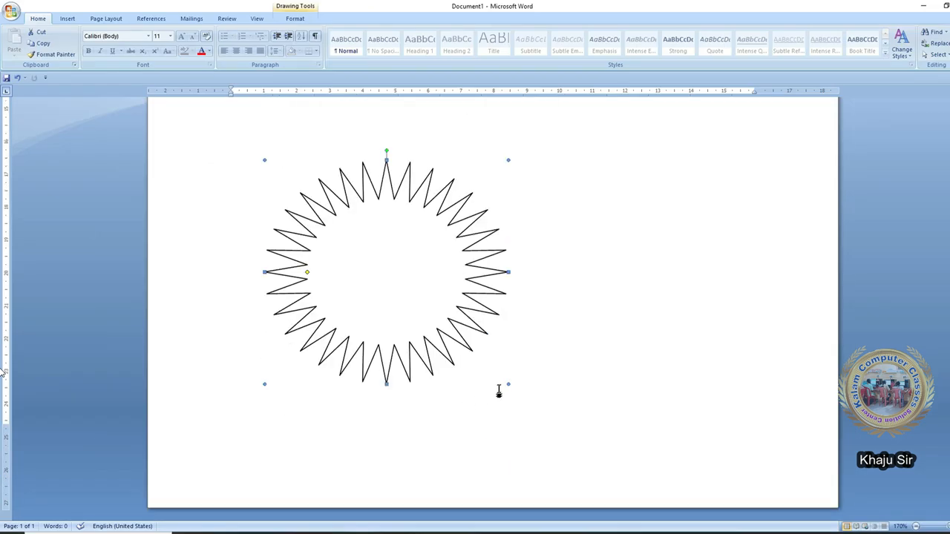
drag(641, 258, 640, 311)
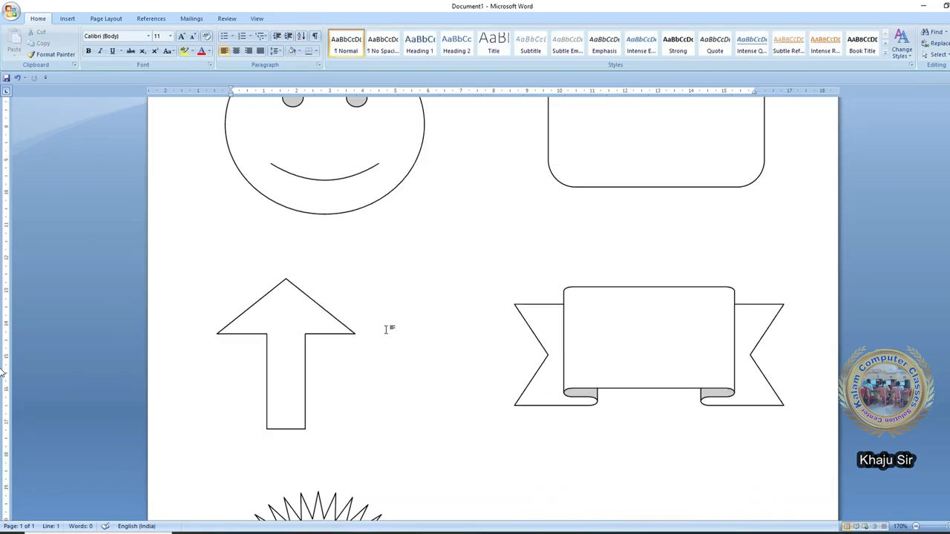
scroll(386, 329, down, 8)
scroll(386, 329, up, 13)
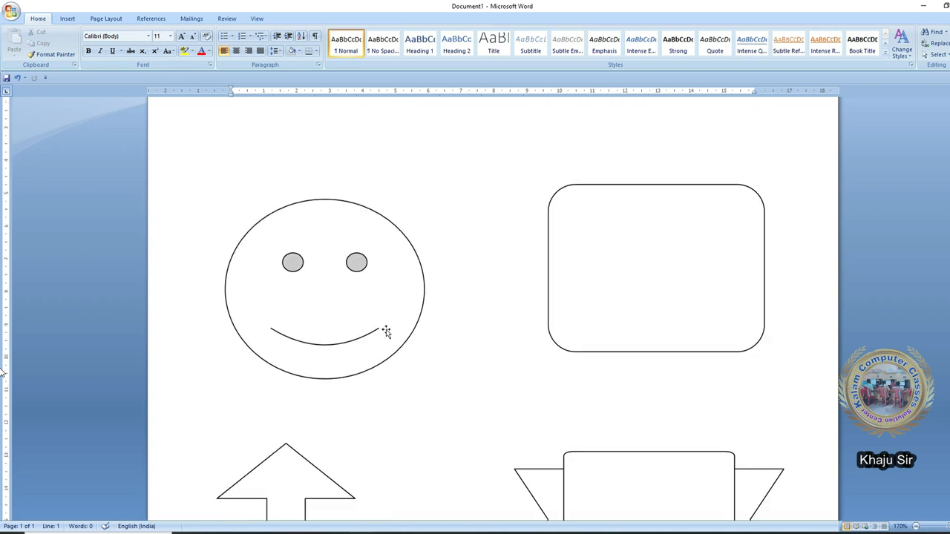
scroll(386, 332, down, 10)
click(318, 313)
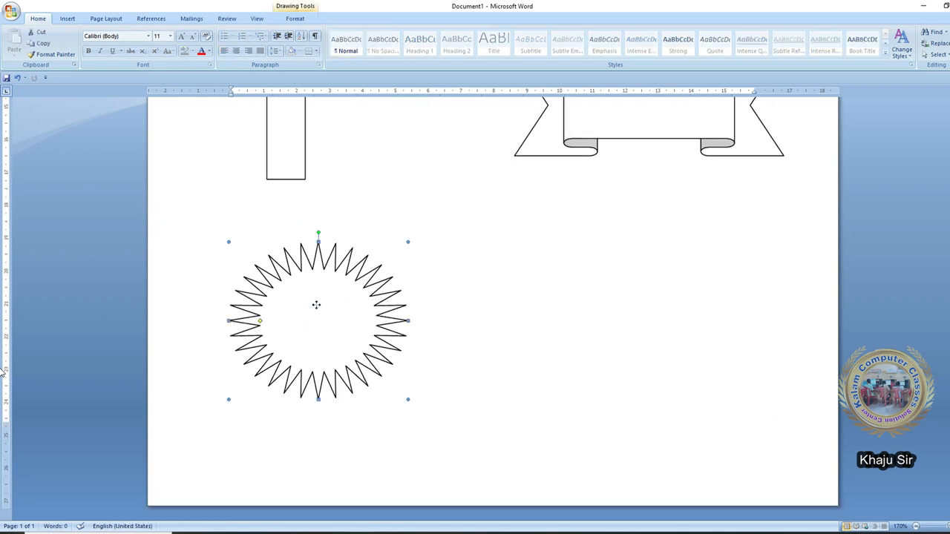
right_click(316, 305)
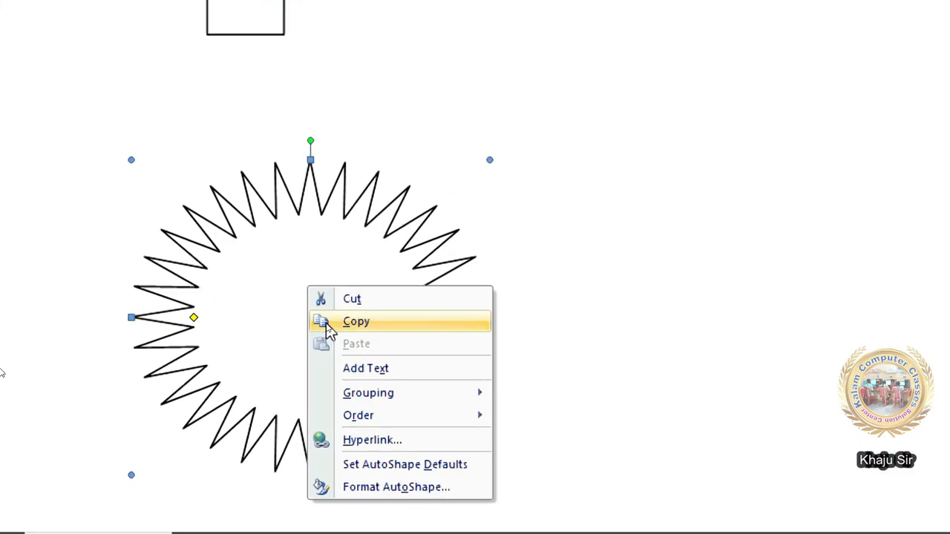
click(328, 324)
- Paste the starburst and place a matching copy to the right of the original
right_click(674, 239)
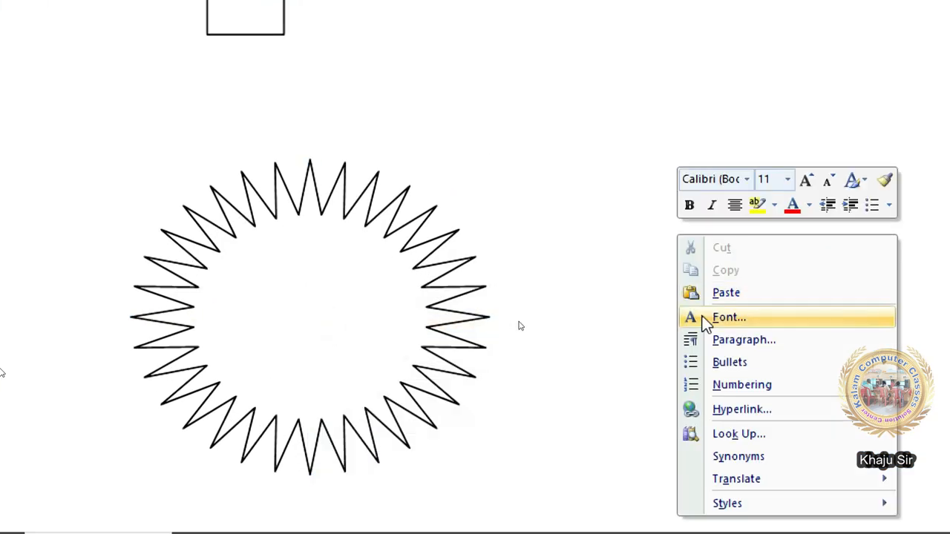
click(725, 293)
drag(275, 339, 633, 292)
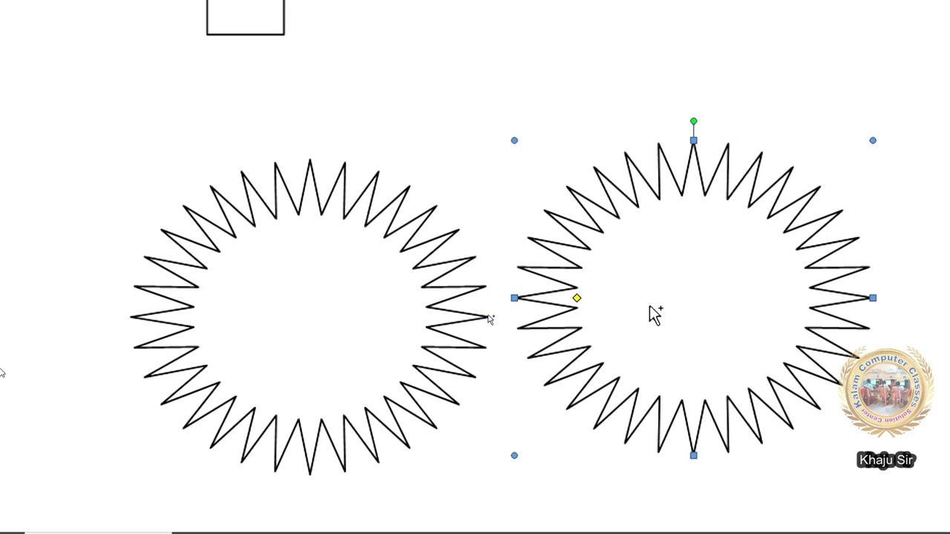
key(ctrl+z)
key(ctrl+z)
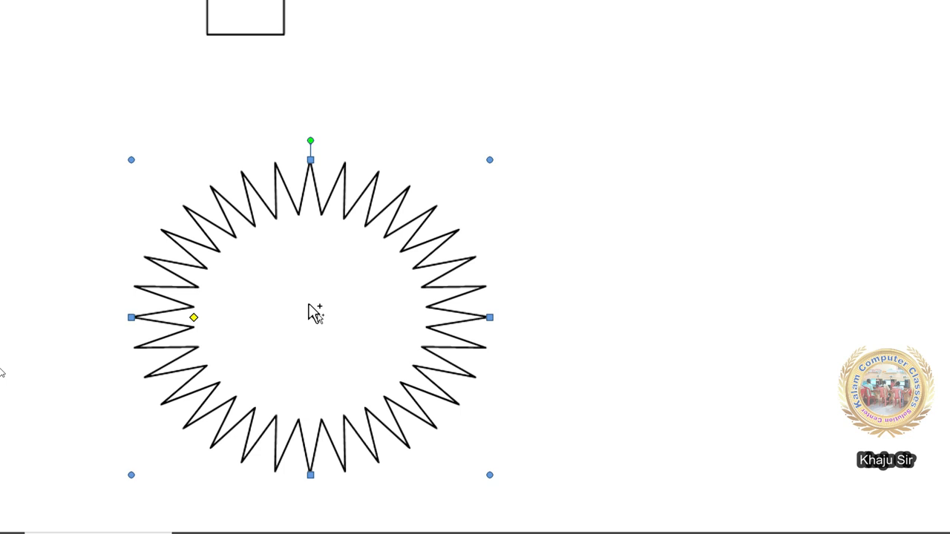
drag(315, 312, 923, 301)
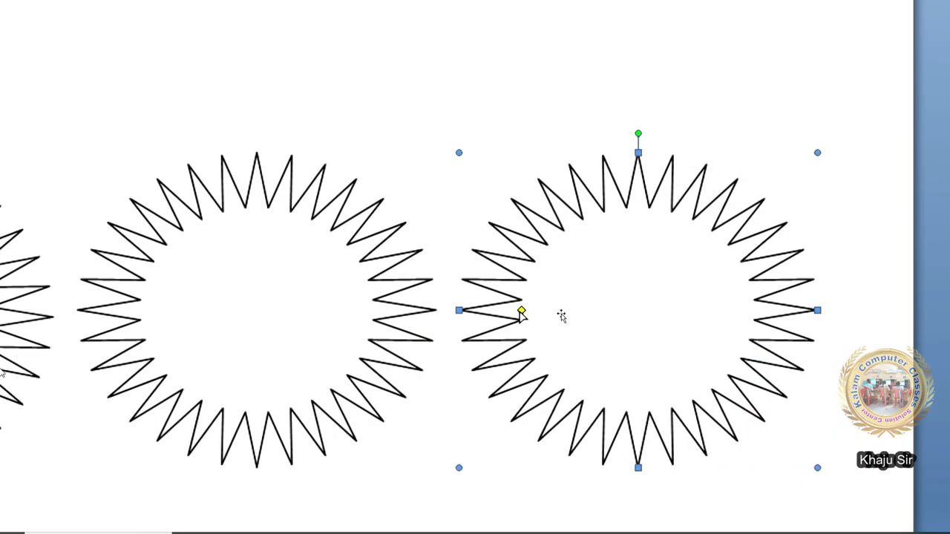
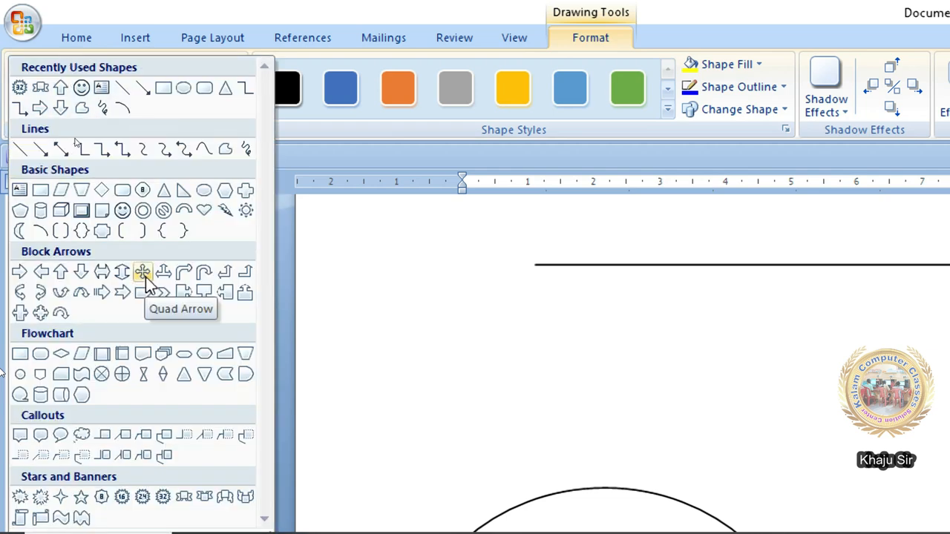
- Draw a heart outline at the right side of the page
click(206, 214)
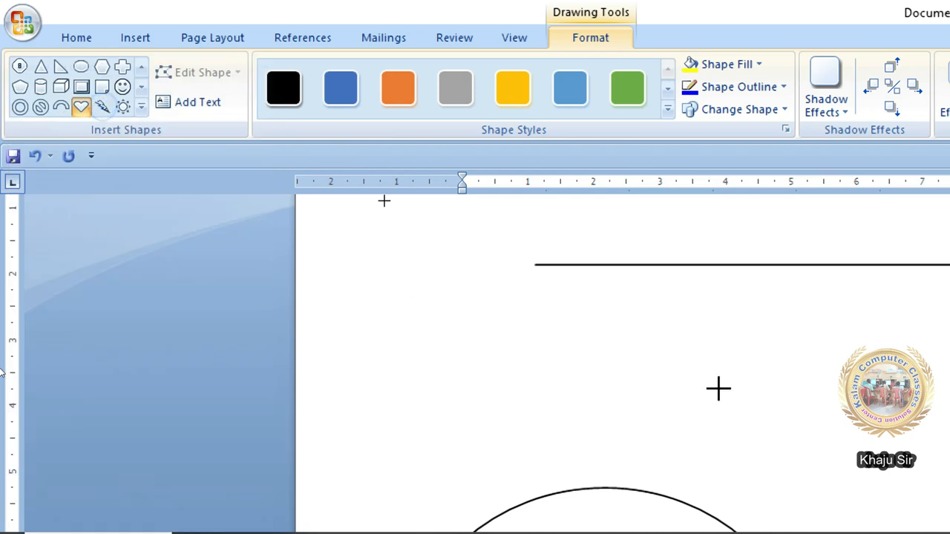
drag(780, 309, 895, 497)
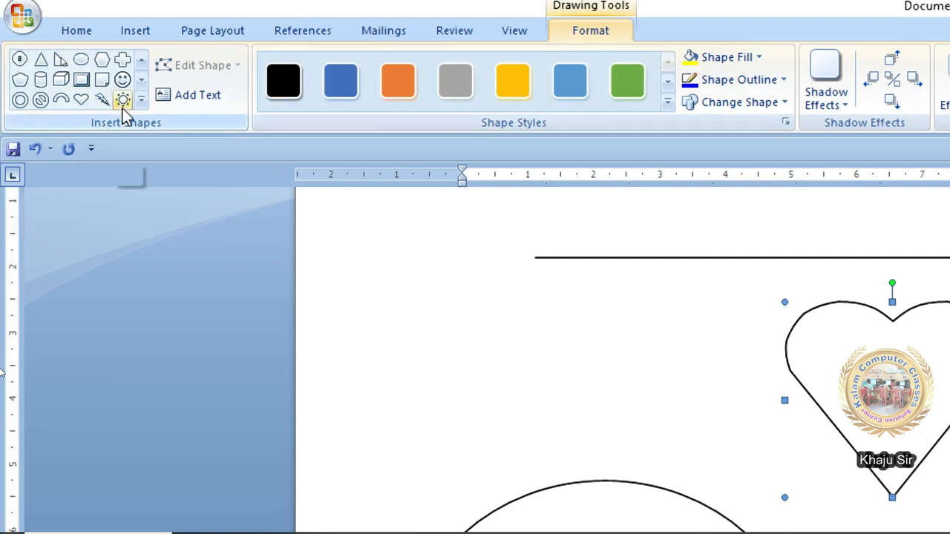
click(141, 35)
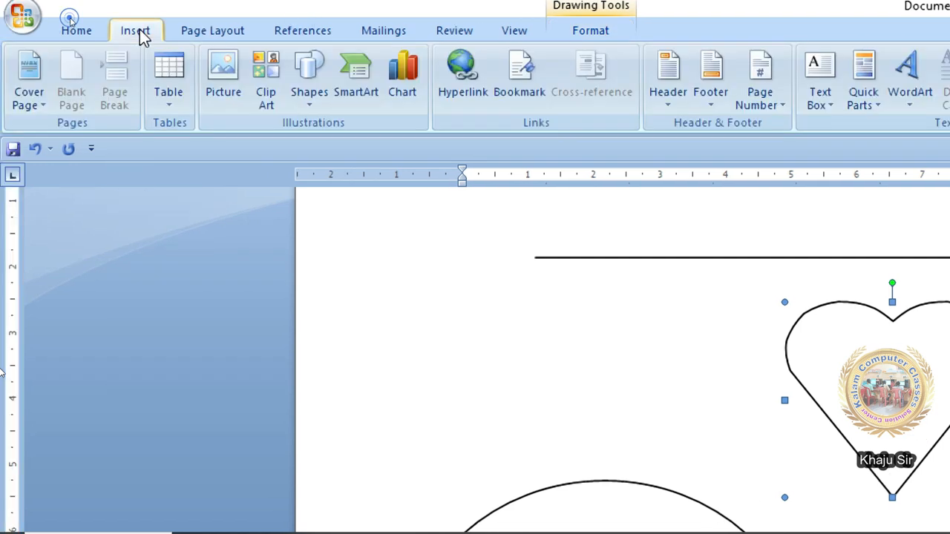
click(315, 100)
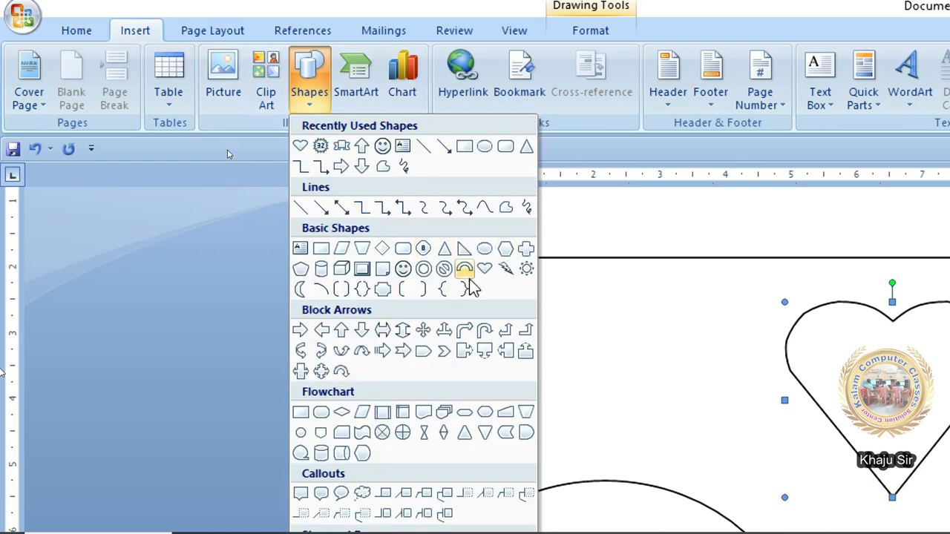
click(610, 26)
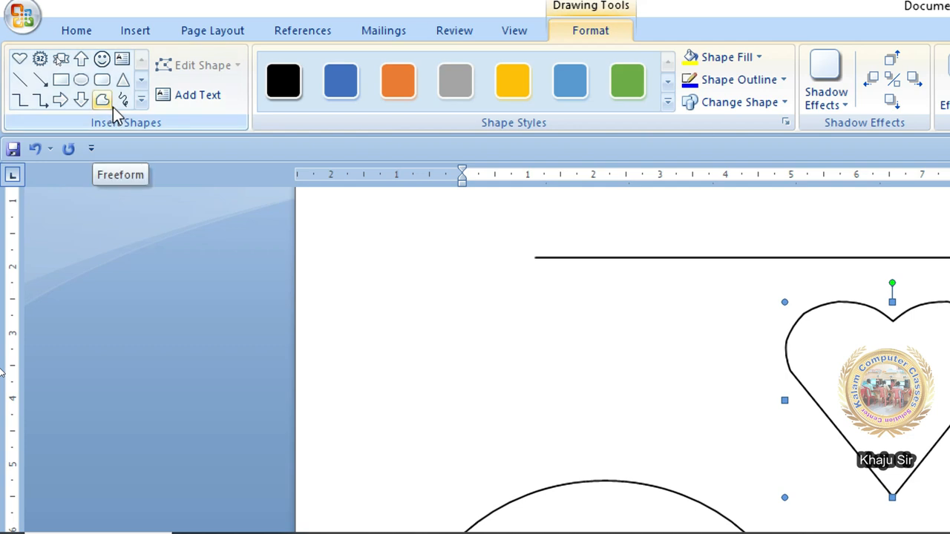
click(413, 265)
- Draw a right triangle to the left of the heart
click(135, 31)
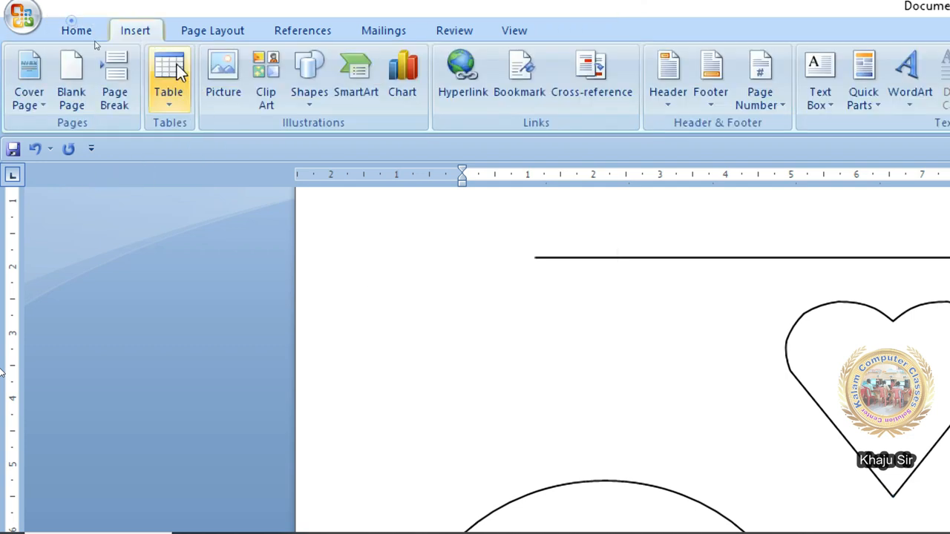
click(326, 106)
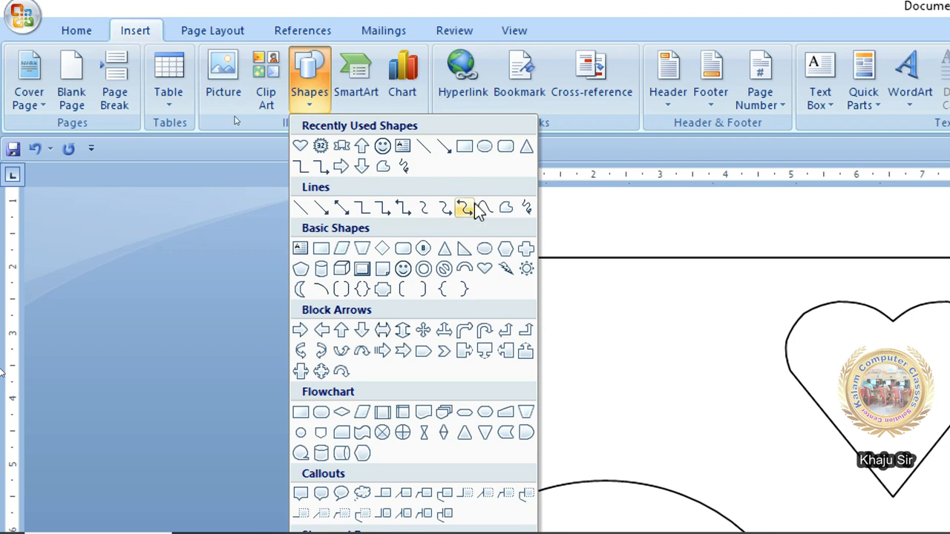
click(464, 250)
drag(504, 313, 637, 441)
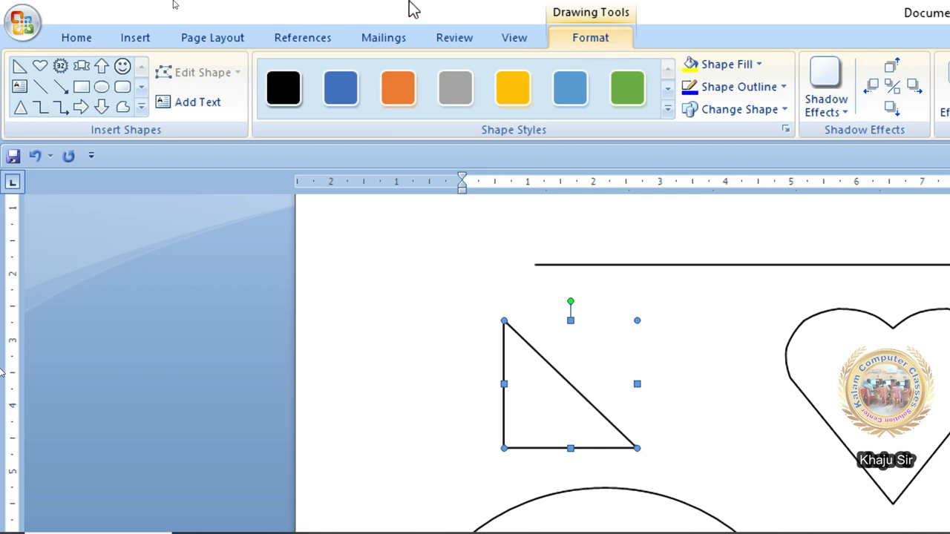
click(135, 38)
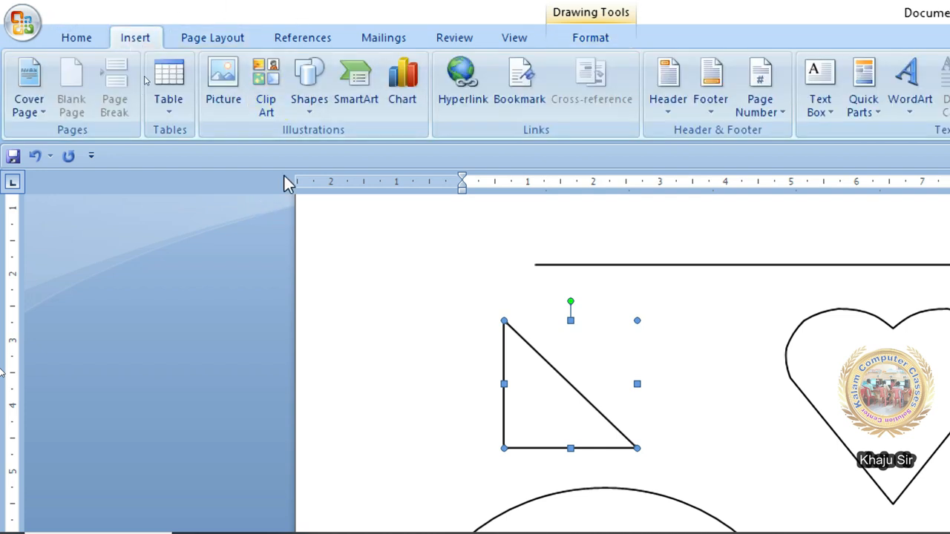
- Draw a notched right arrow between the triangle and the heart
click(310, 116)
click(310, 116)
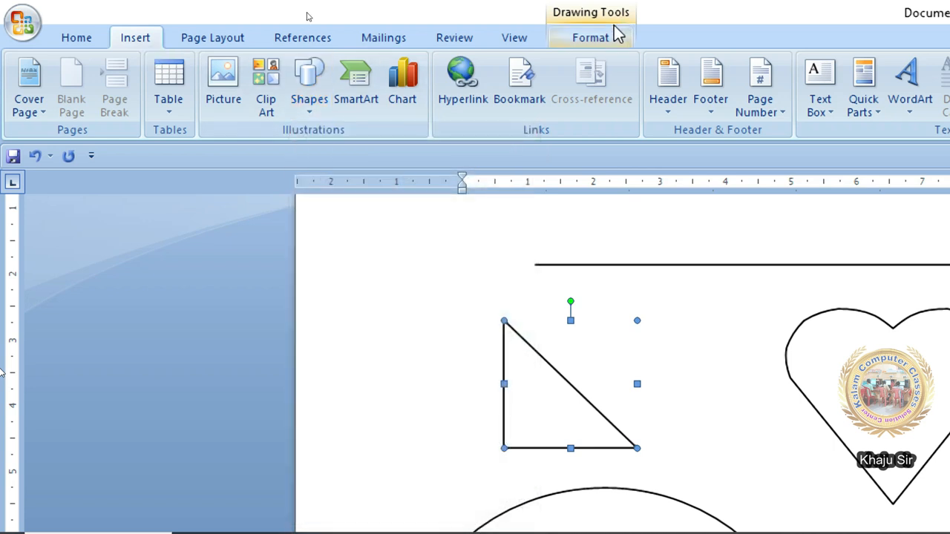
click(615, 35)
click(141, 107)
click(121, 302)
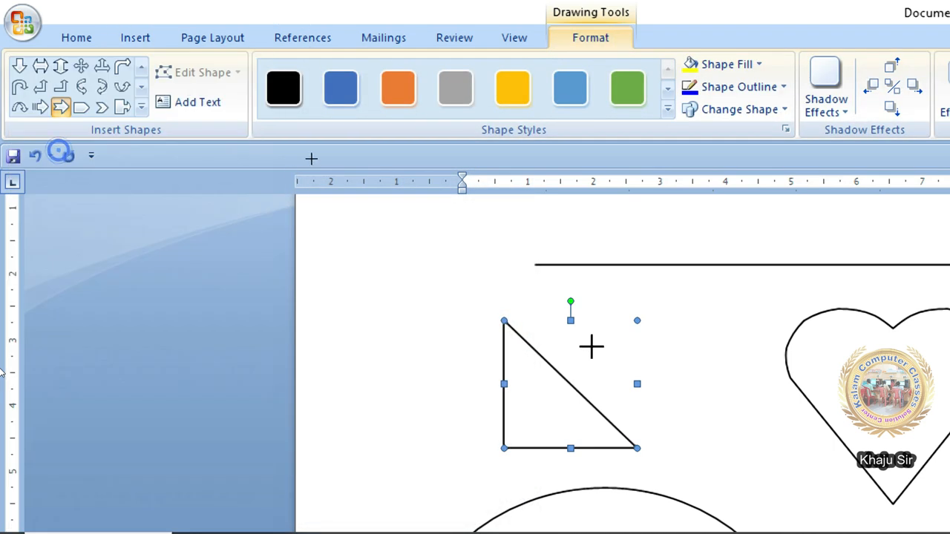
drag(661, 283, 768, 353)
- Draw a smiley face below the arrow, then undo it with Ctrl+Z
click(141, 106)
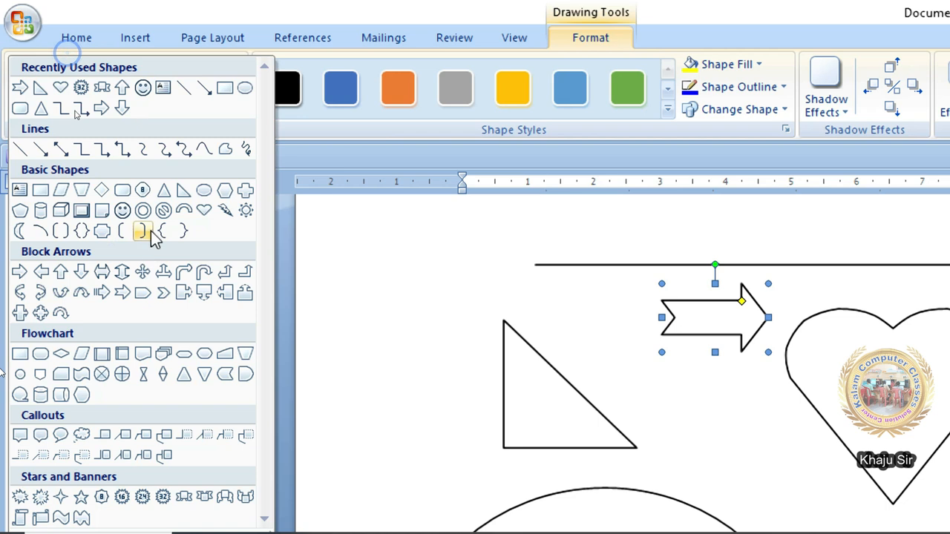
click(123, 210)
drag(693, 385, 784, 477)
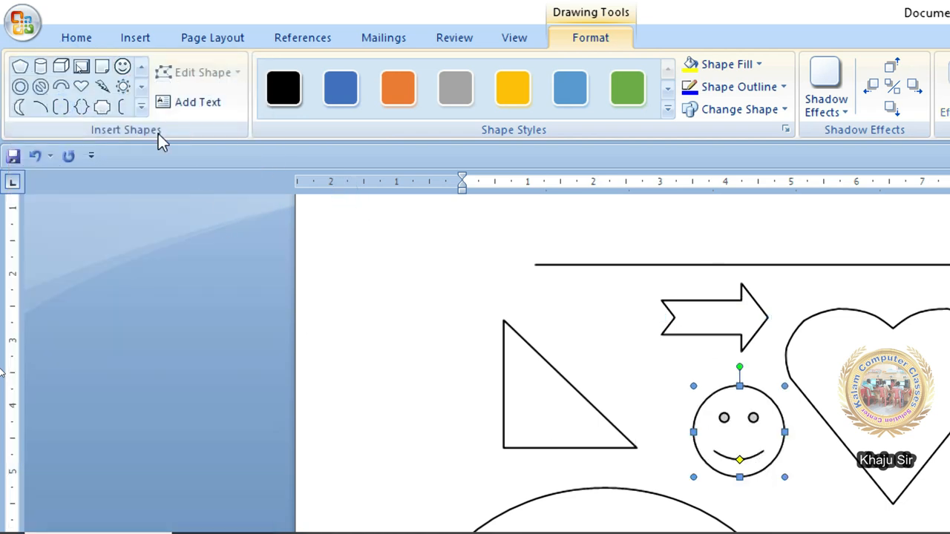
click(141, 108)
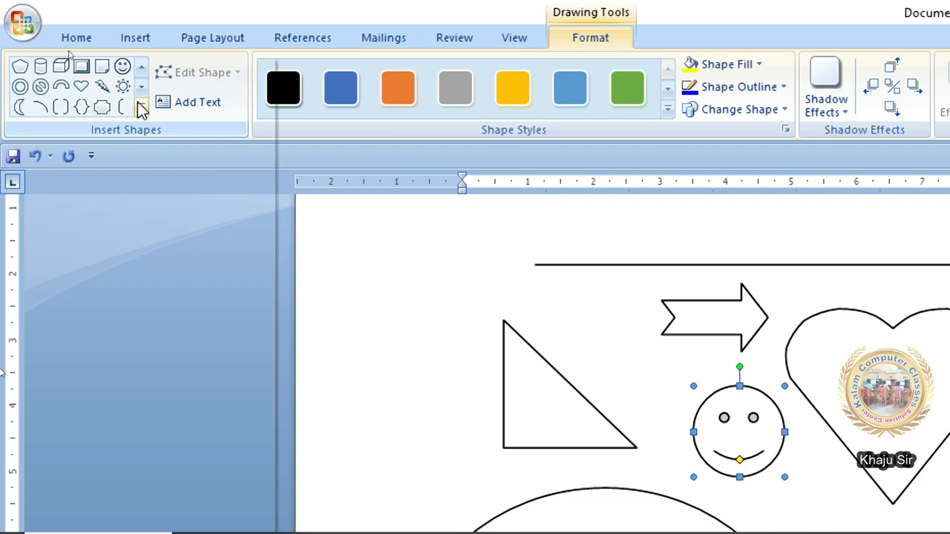
click(332, 142)
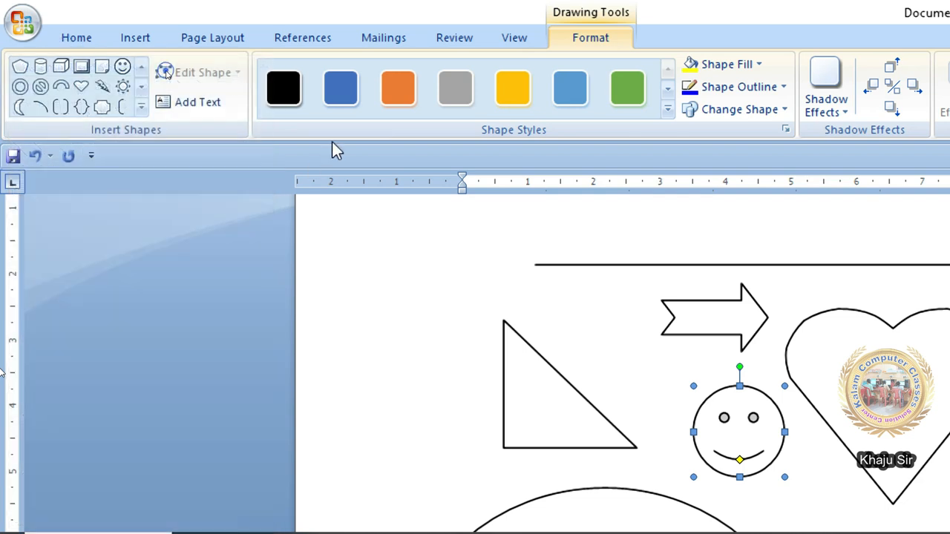
key(ctrl+z)
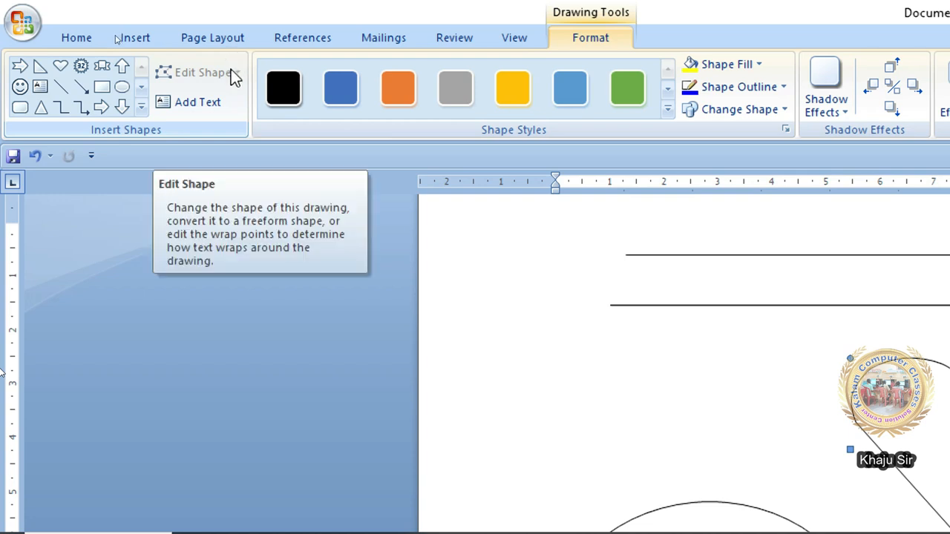
click(687, 529)
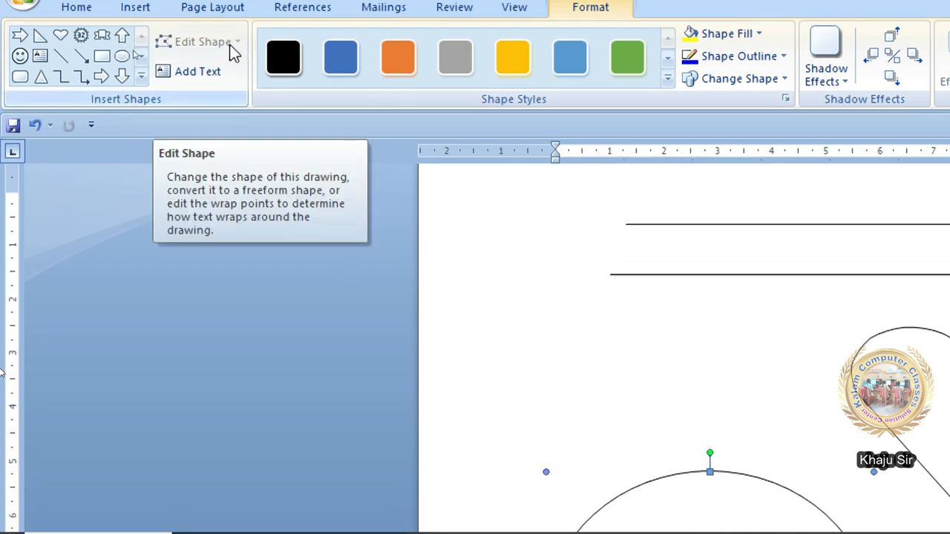
click(924, 391)
click(903, 494)
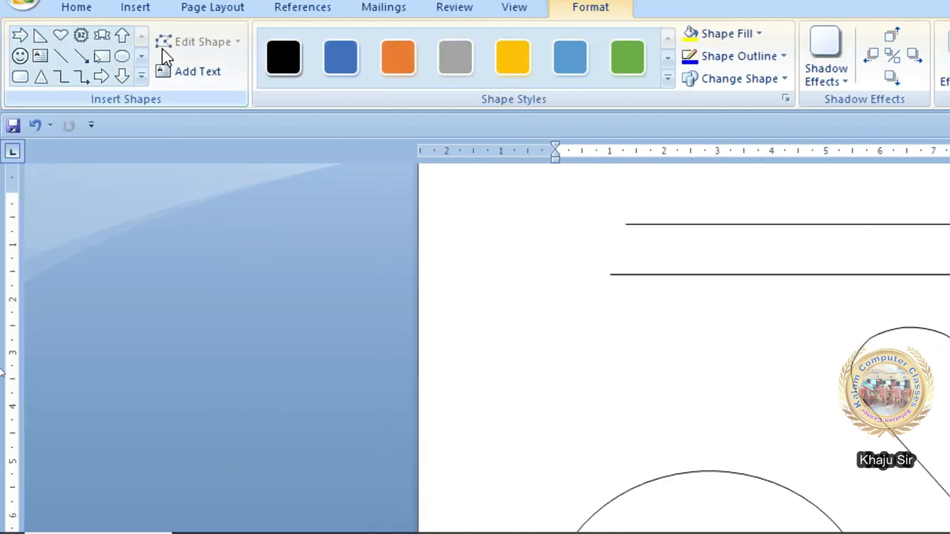
click(661, 446)
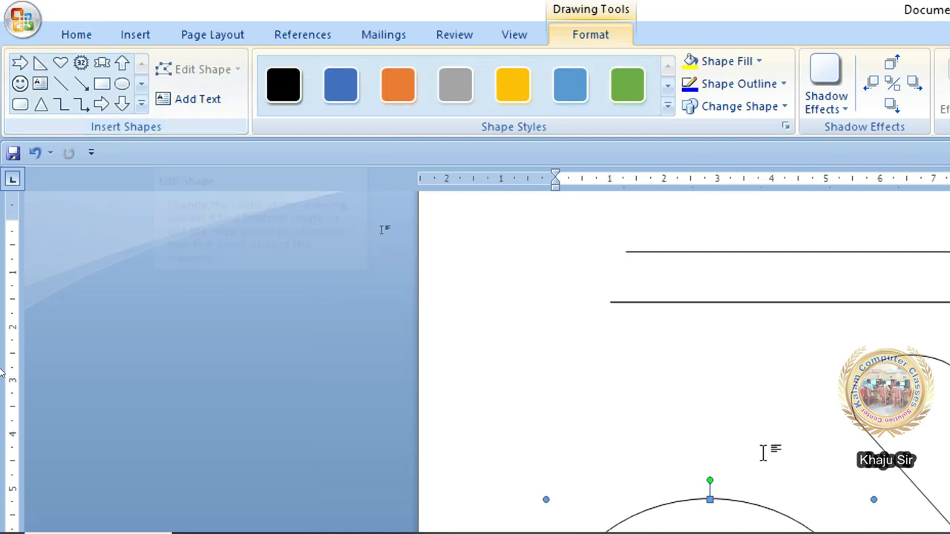
click(327, 205)
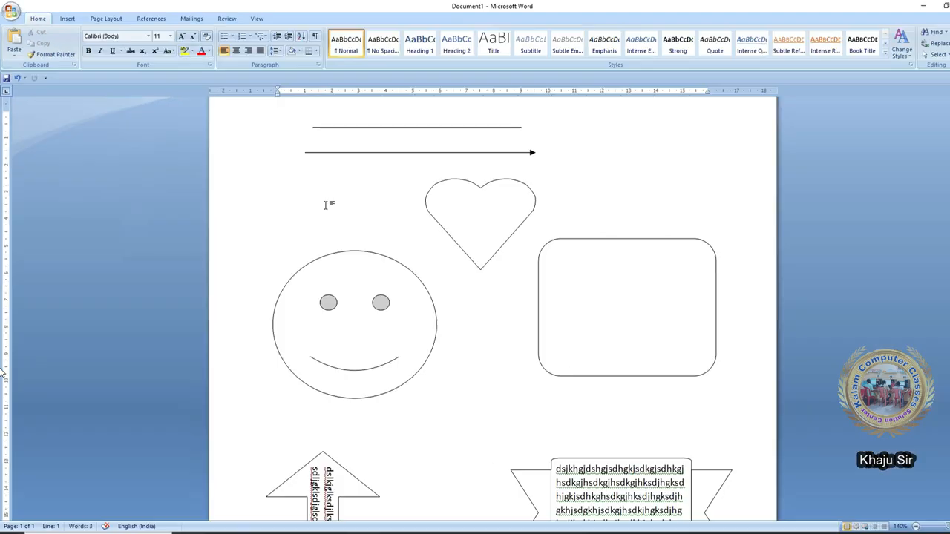
scroll(392, 180, down, 10)
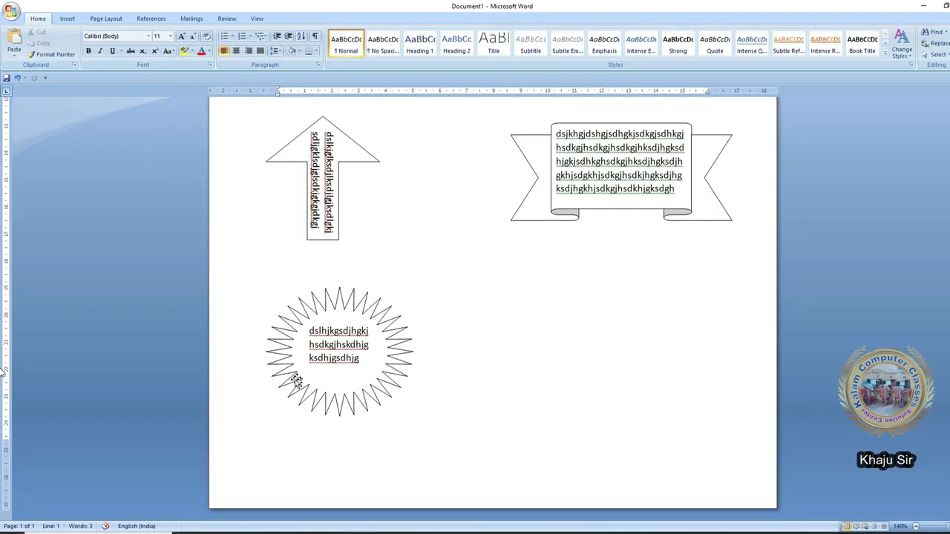
- Move the starburst to the right, under the banner
drag(292, 382, 524, 372)
click(283, 351)
scroll(290, 437, down, 3)
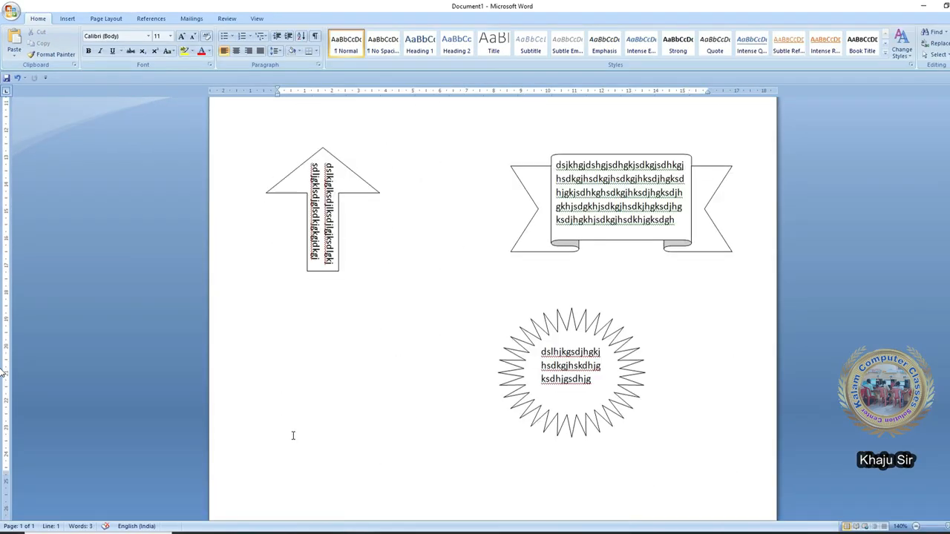
- Insert a page break with Ctrl+Enter to start a blank second page
key(ctrl+Return)
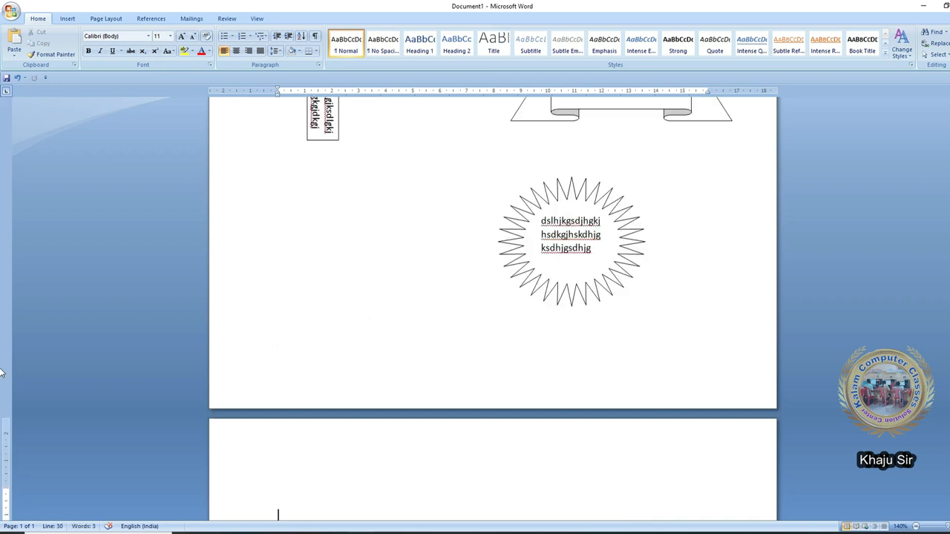
scroll(393, 445, down, 8)
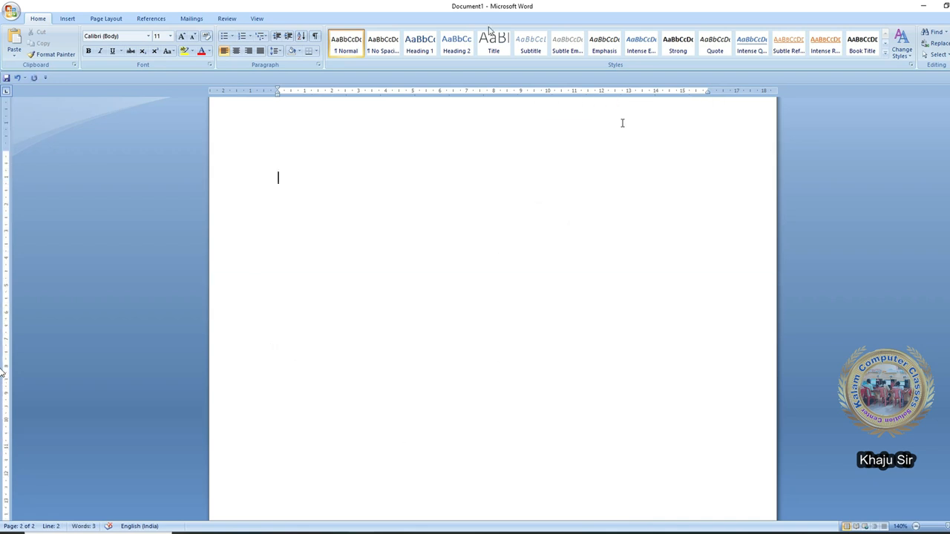
click(68, 18)
click(154, 42)
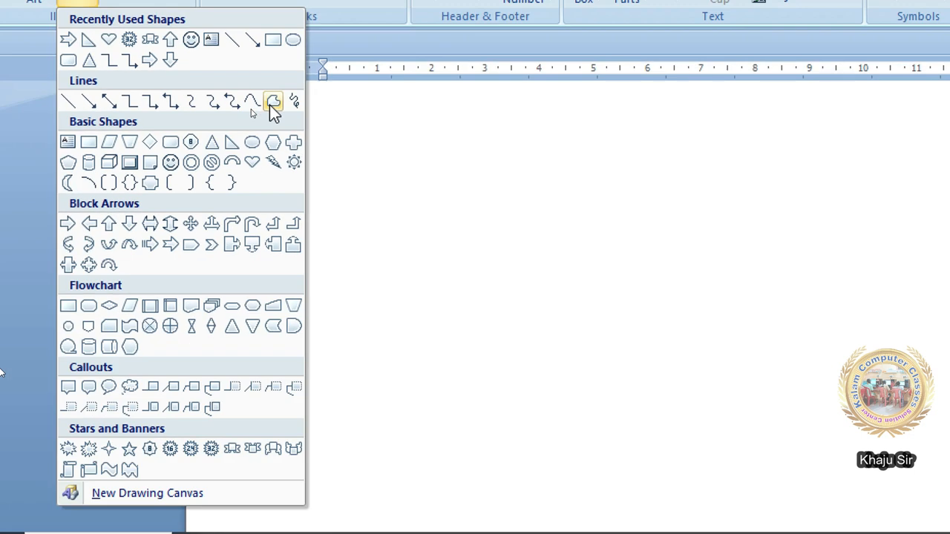
- Start a freeform shape at the top left, placing corners and a freehand curve
click(271, 102)
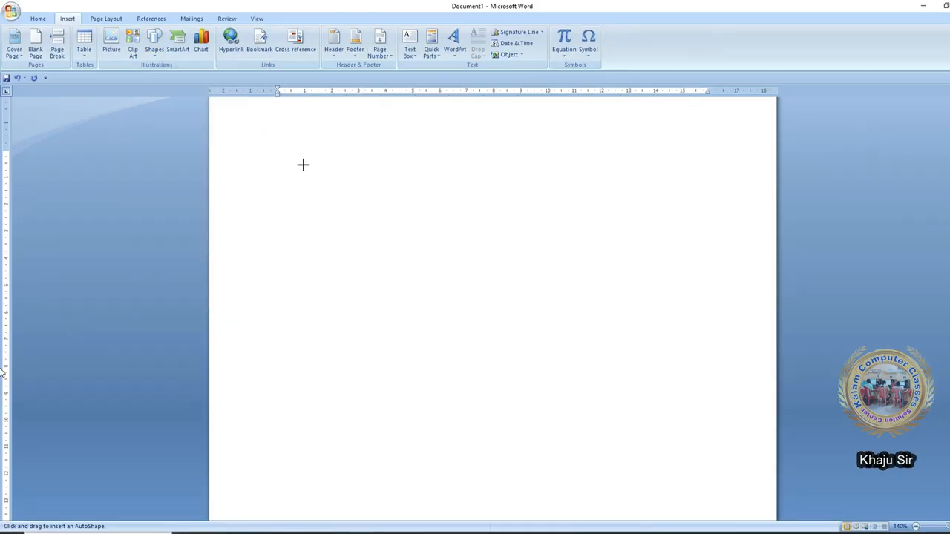
click(303, 164)
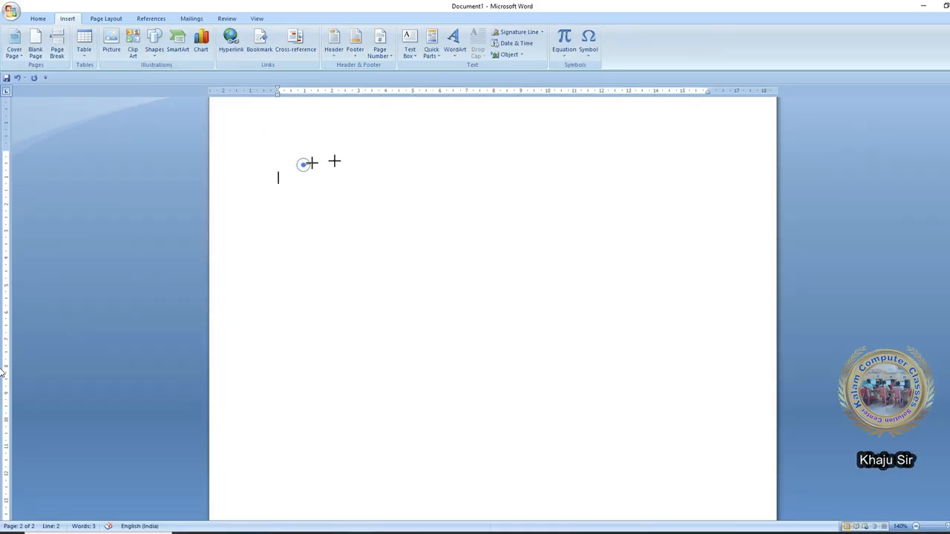
click(537, 256)
click(402, 311)
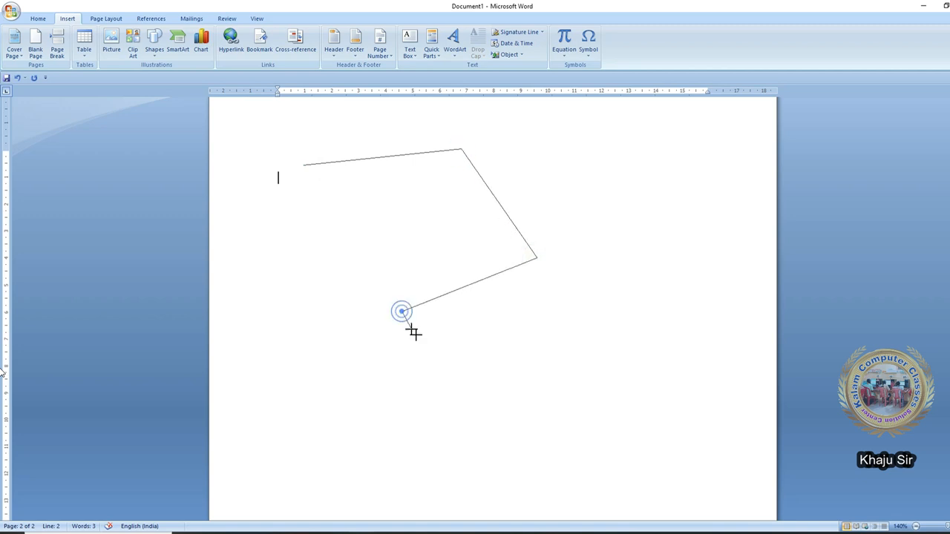
click(457, 381)
click(618, 335)
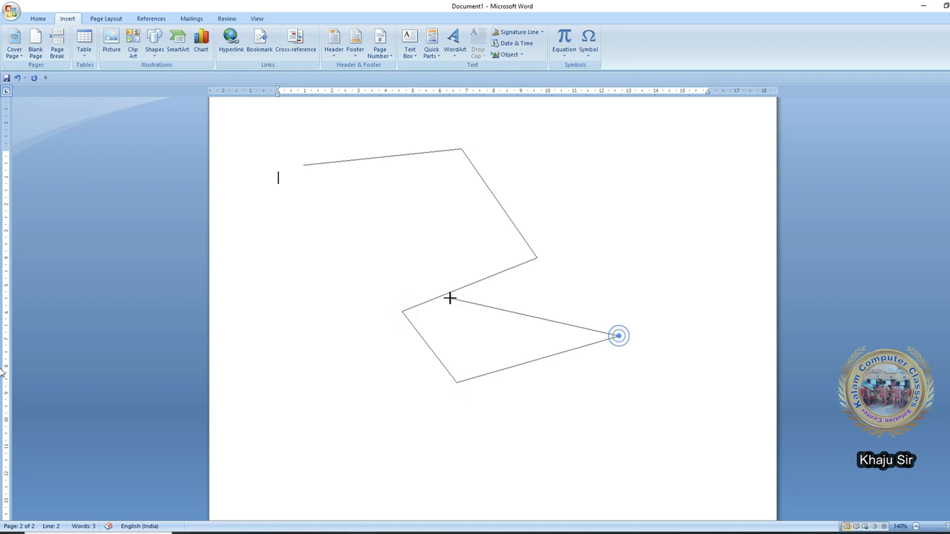
click(405, 312)
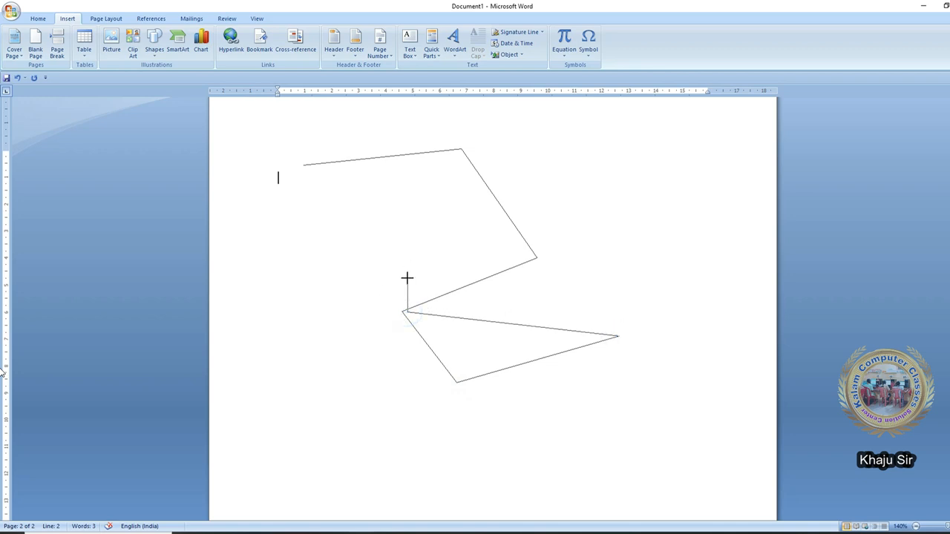
click(396, 276)
drag(395, 276, 420, 260)
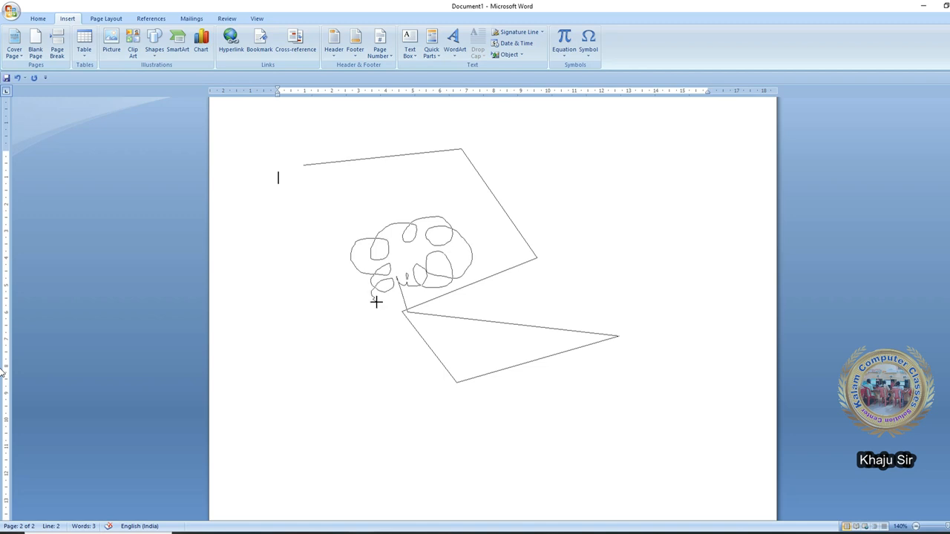
- Continue the freeform outline along the lower page and top, closing it at the start
click(319, 308)
click(298, 409)
click(504, 435)
click(601, 385)
click(676, 340)
click(697, 239)
click(533, 147)
click(417, 177)
click(297, 220)
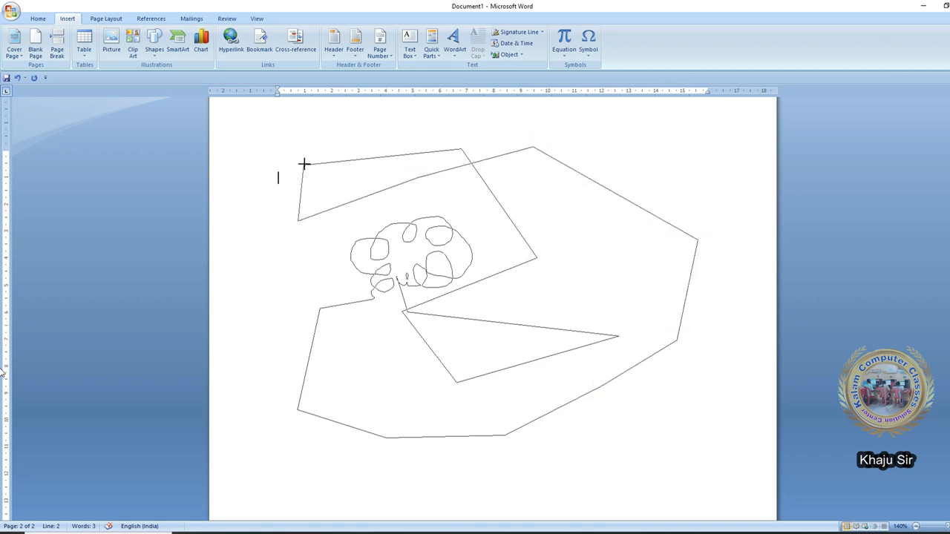
click(303, 163)
click(125, 53)
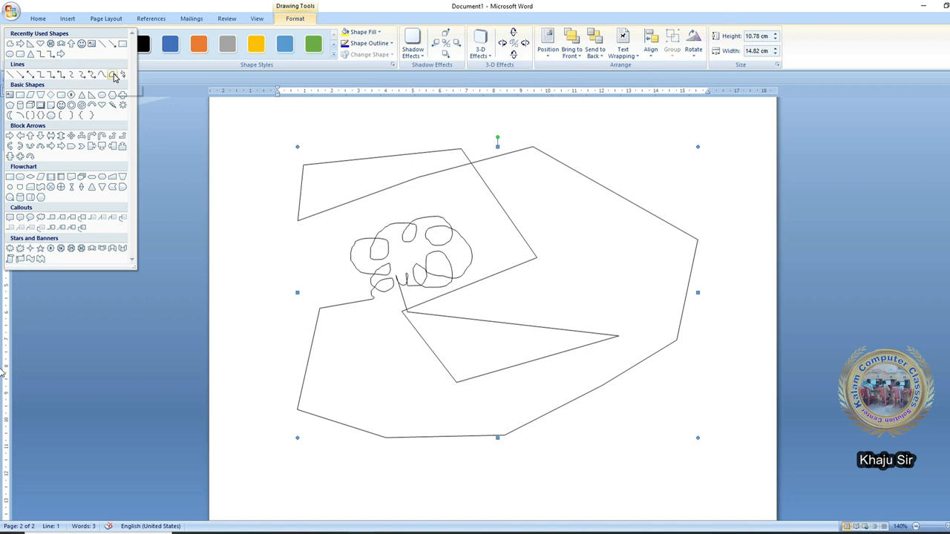
- Turn on Edit Points and drag the freeform's corners to reshape its outline
click(423, 273)
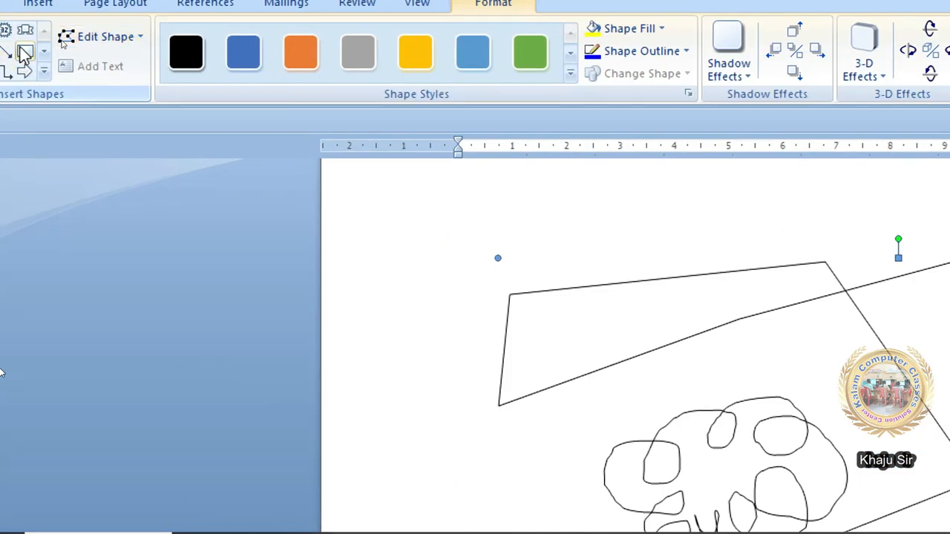
click(91, 40)
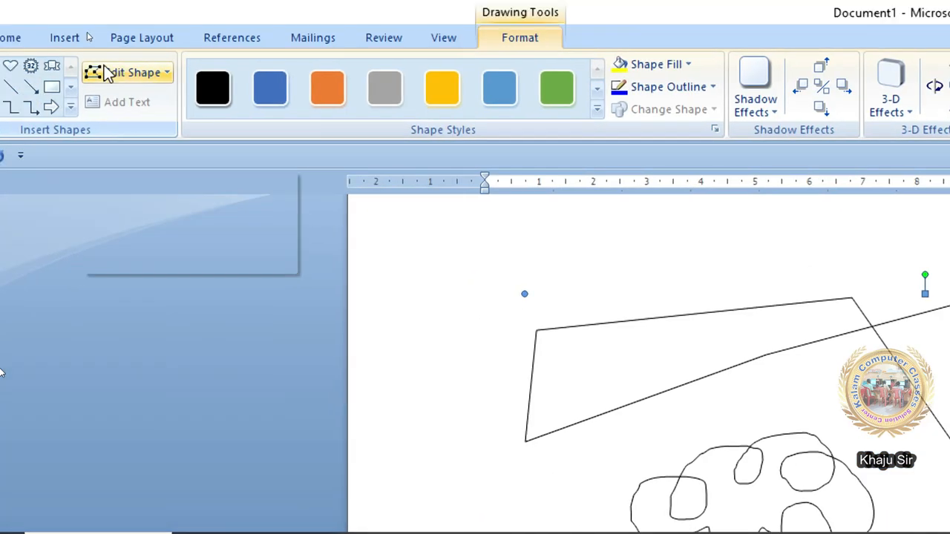
click(106, 68)
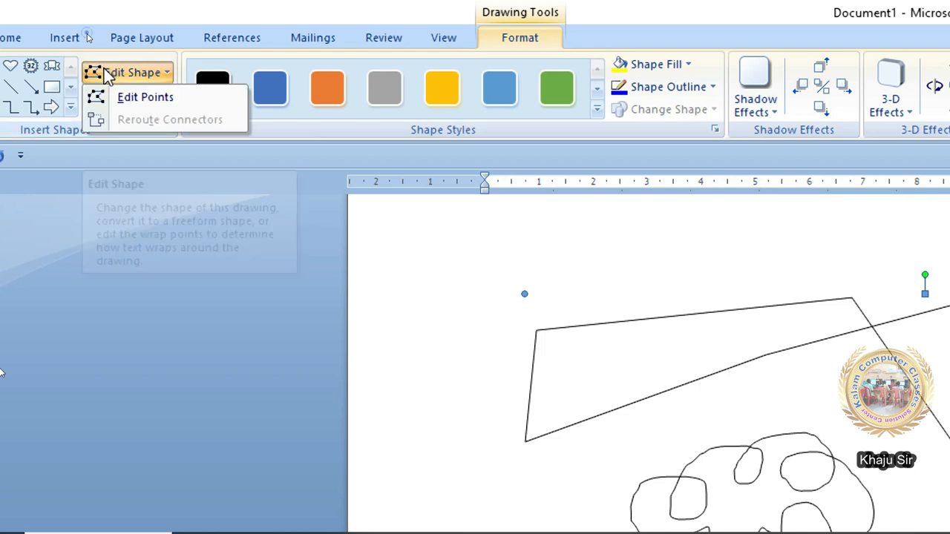
click(141, 97)
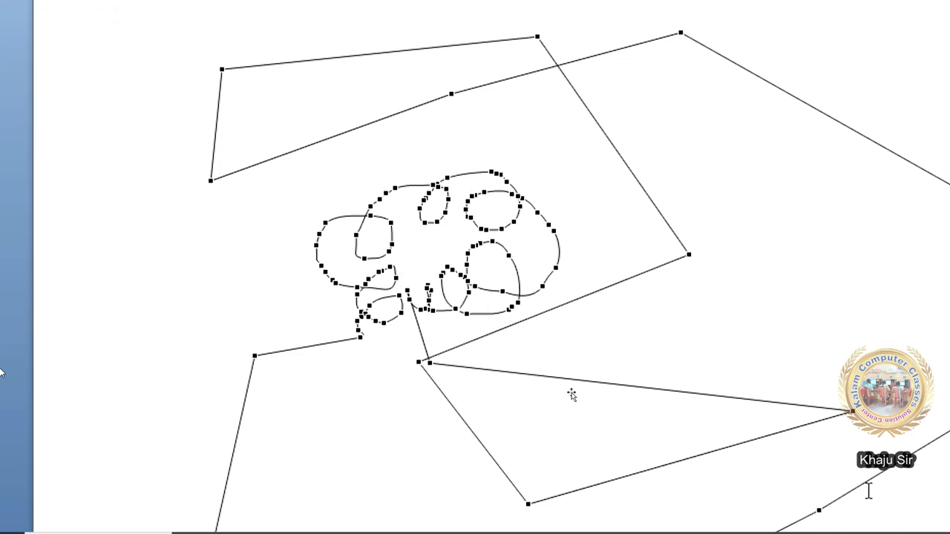
scroll(369, 460, down, 1)
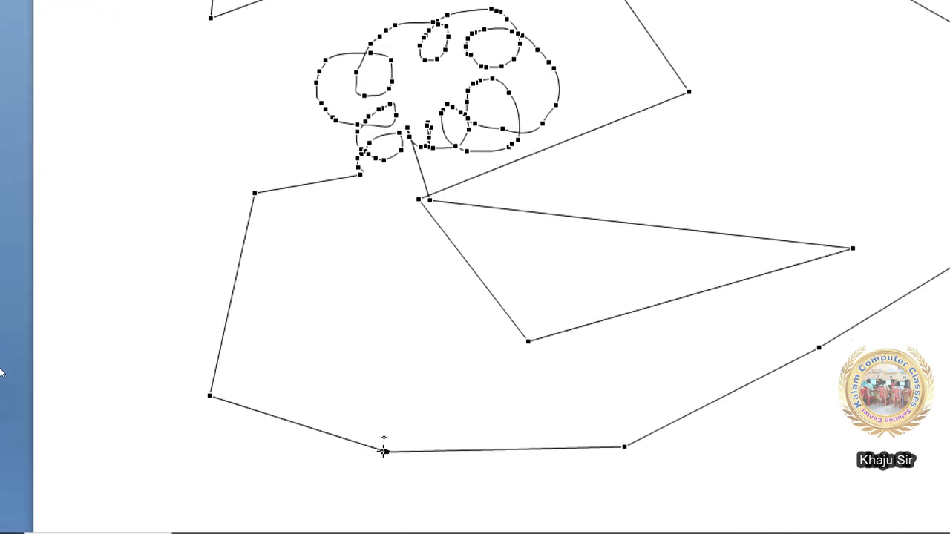
drag(386, 451, 362, 511)
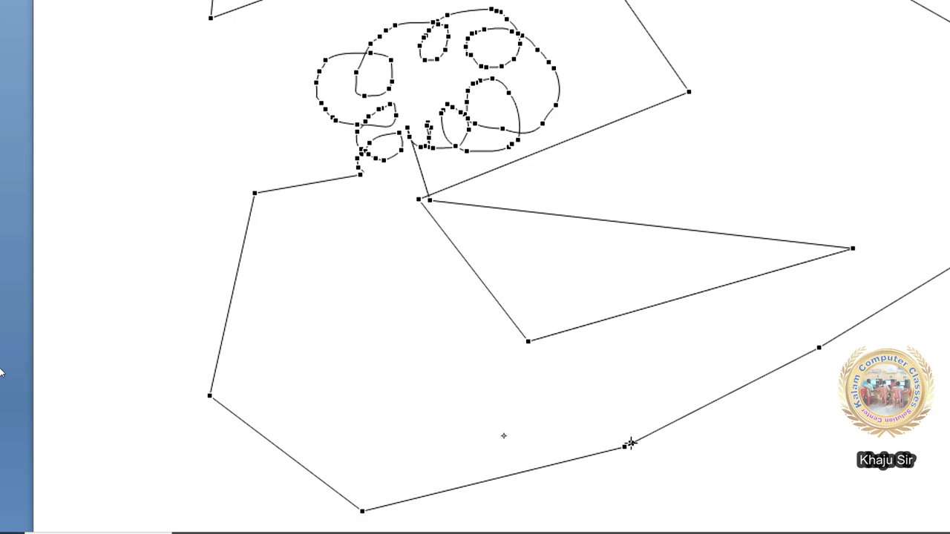
drag(624, 448, 580, 349)
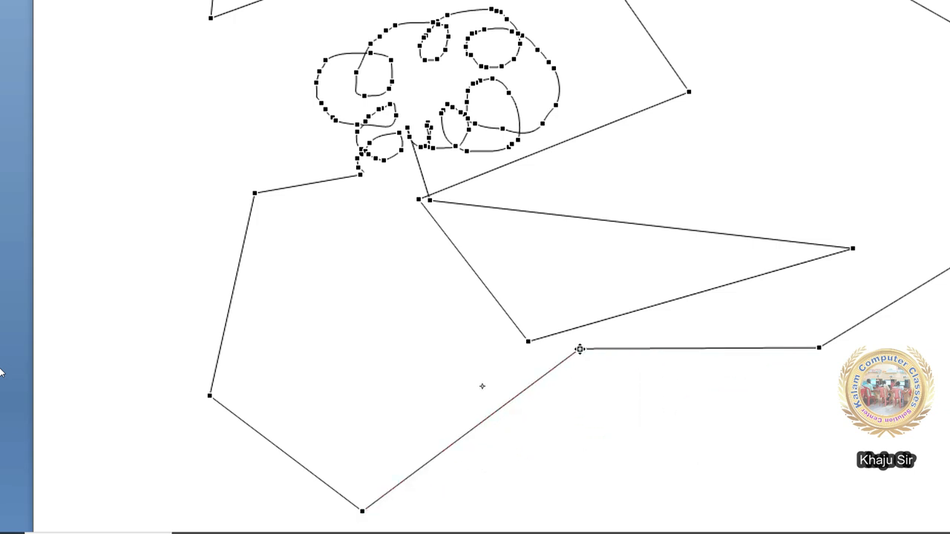
drag(820, 347, 729, 462)
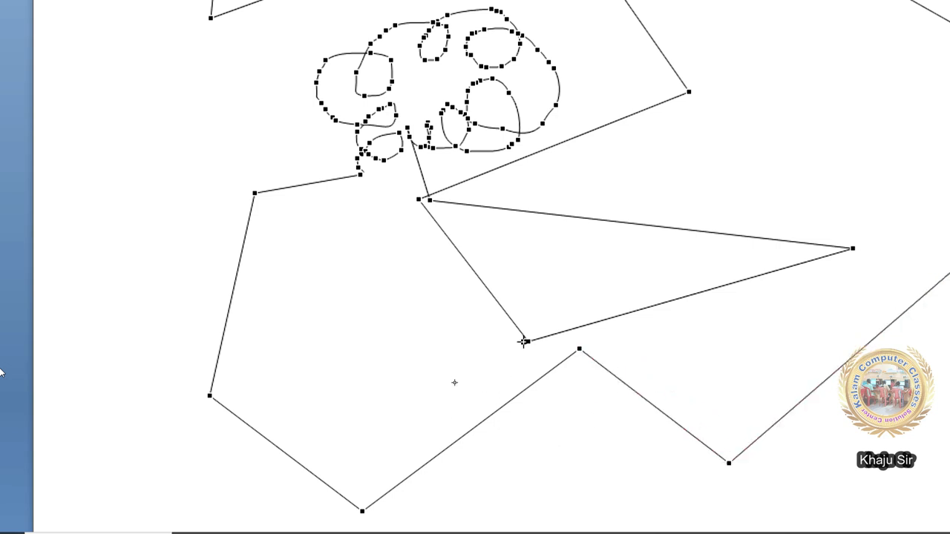
drag(527, 341, 317, 383)
drag(739, 249, 717, 106)
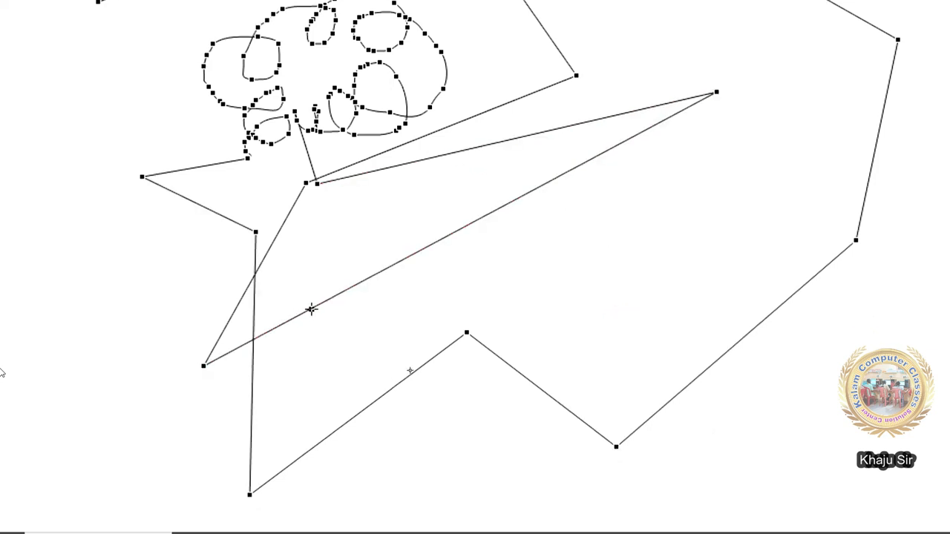
- Add points on the diagonal and lower edges and pull them into zigzag notches
right_click(465, 225)
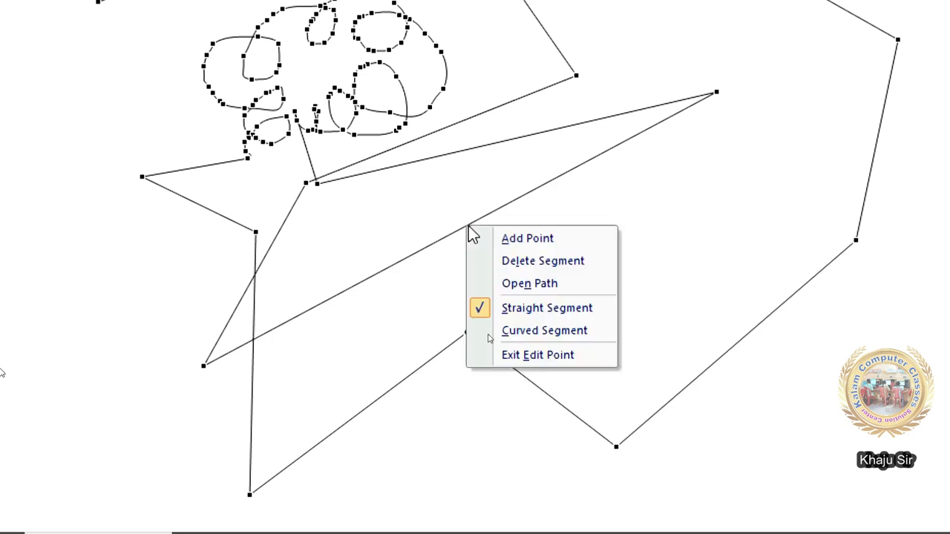
click(551, 239)
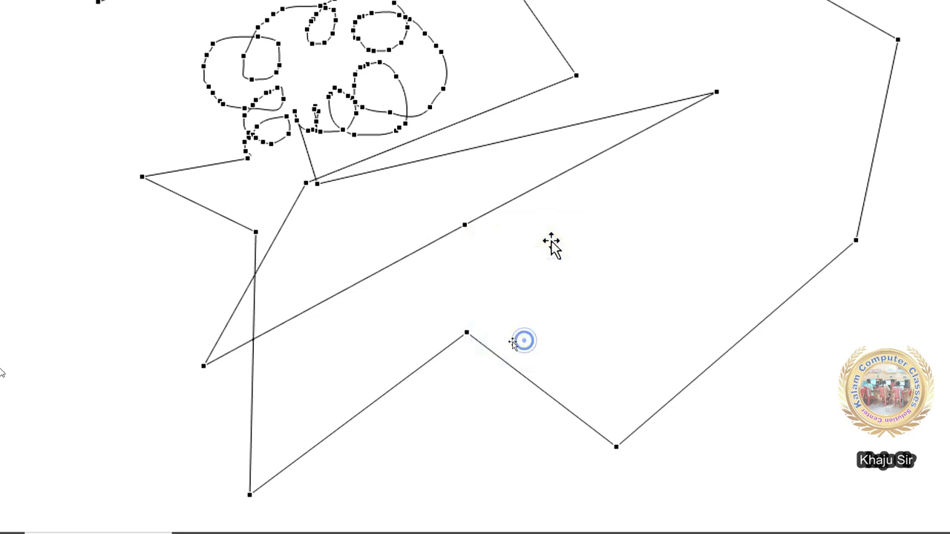
right_click(465, 226)
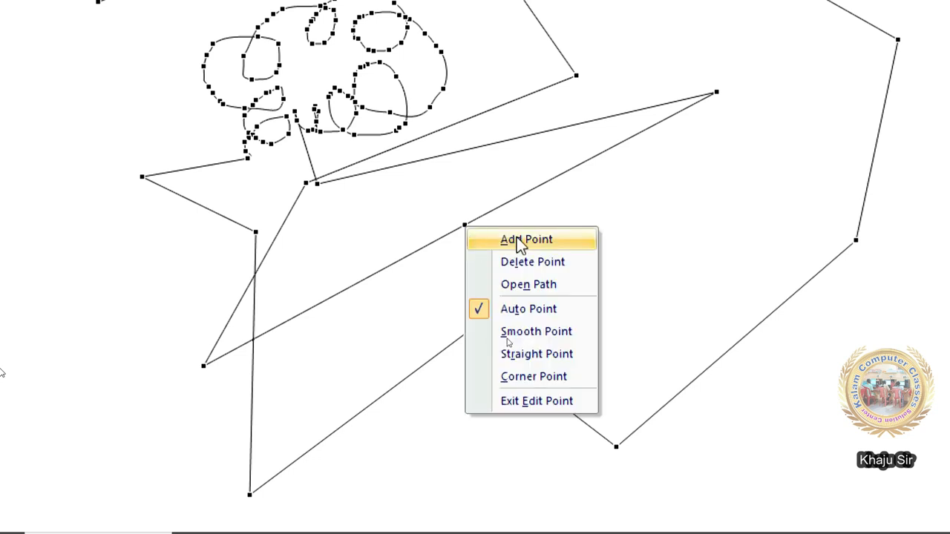
click(465, 223)
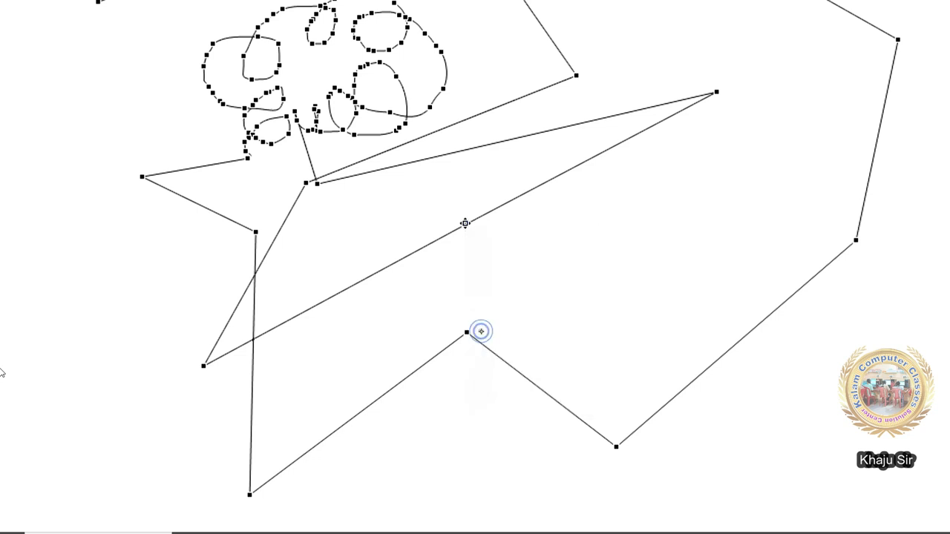
drag(466, 224, 677, 338)
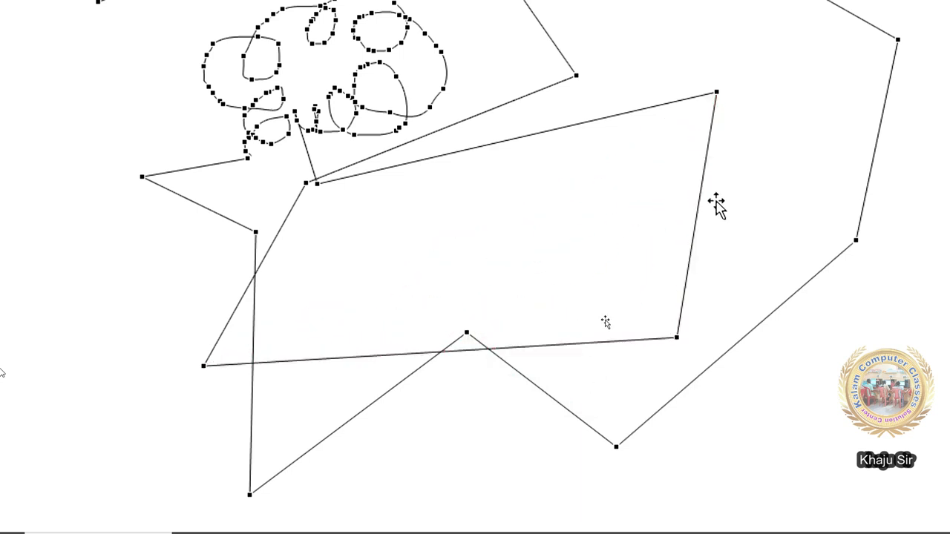
right_click(458, 350)
click(475, 364)
drag(458, 349, 458, 215)
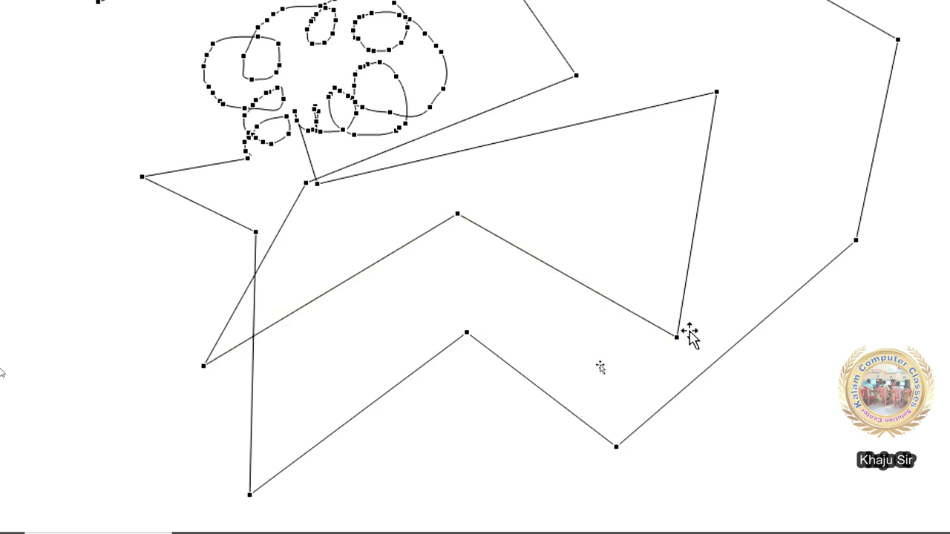
- Delete the zigzag peak point from the freeform
right_click(704, 172)
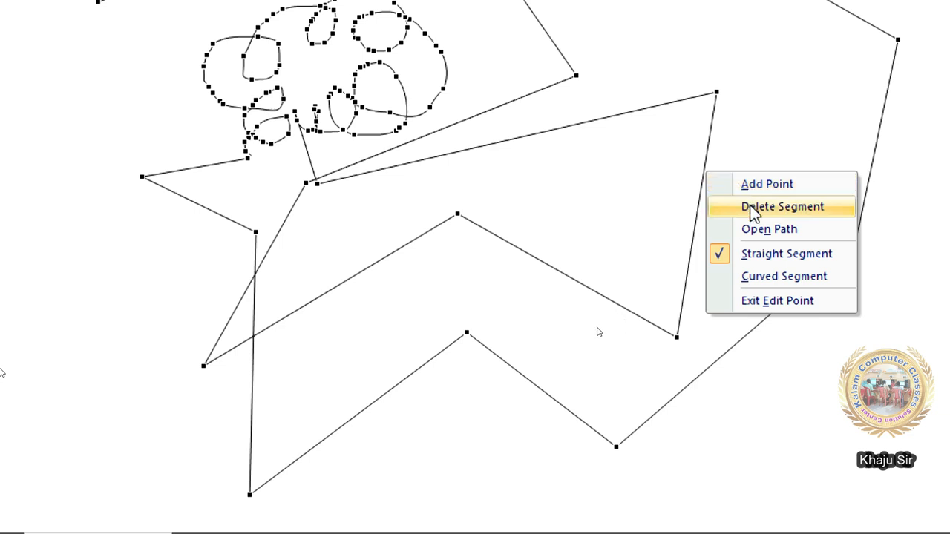
click(458, 214)
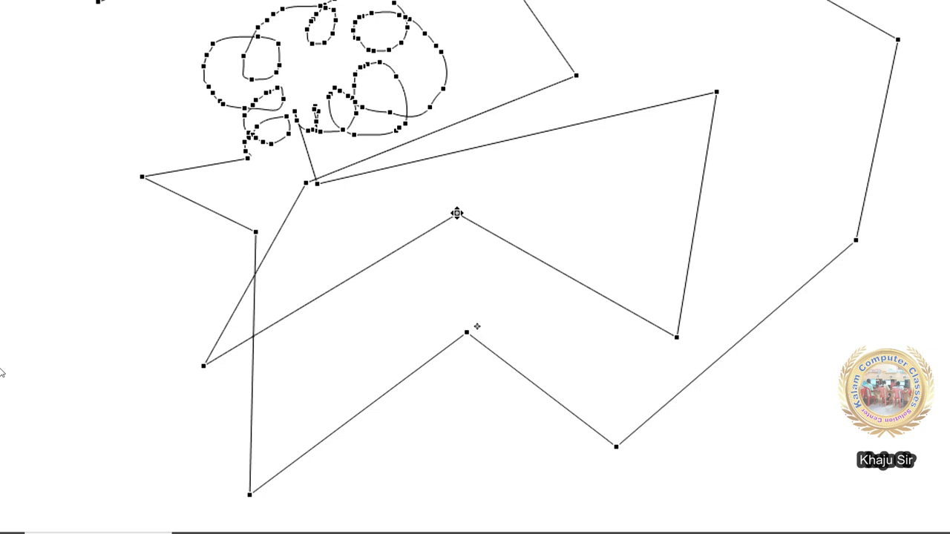
right_click(456, 214)
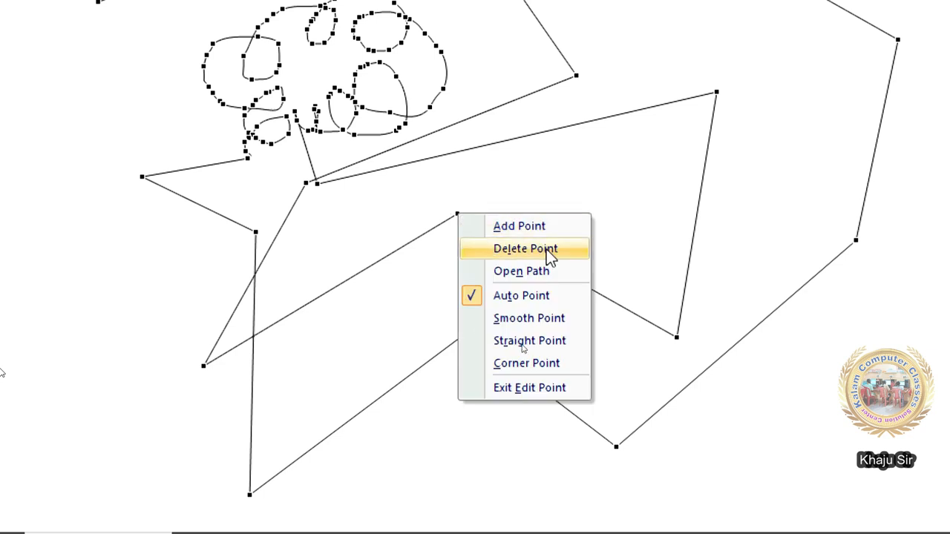
click(549, 254)
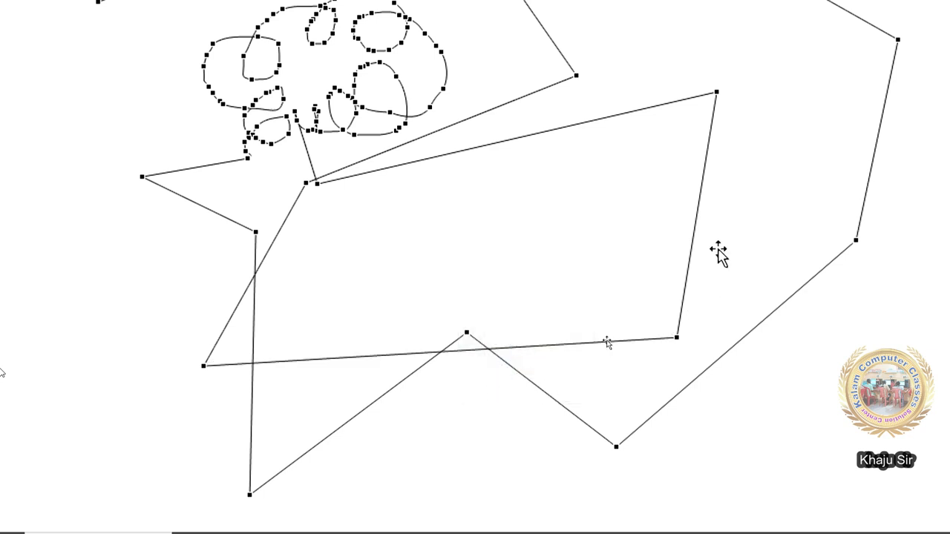
- Open the path at the bottom-right corner, drag the two ends apart, then close the path
right_click(701, 197)
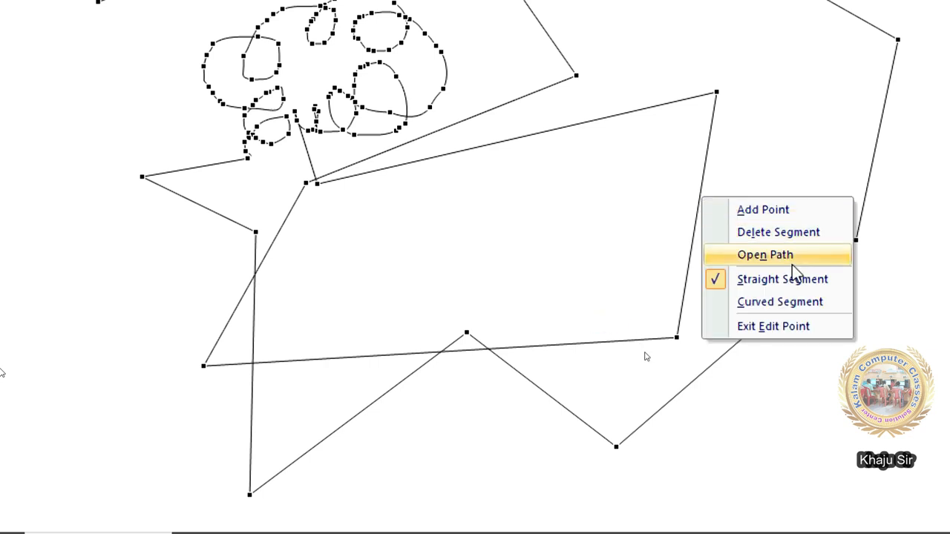
click(792, 263)
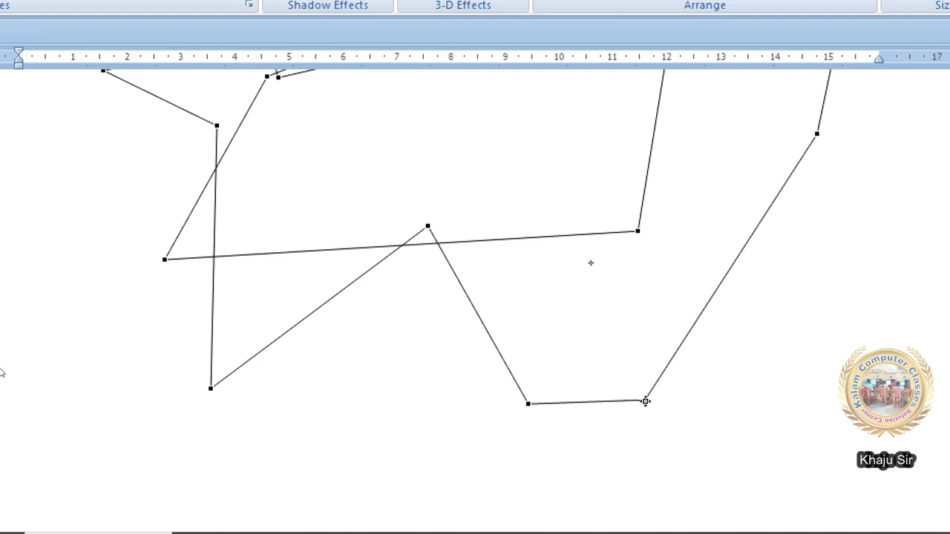
right_click(646, 400)
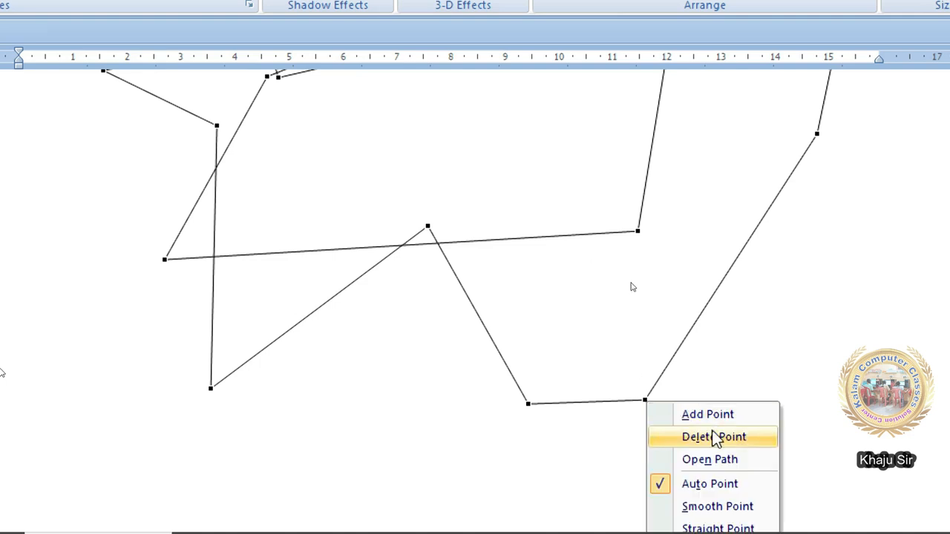
click(738, 467)
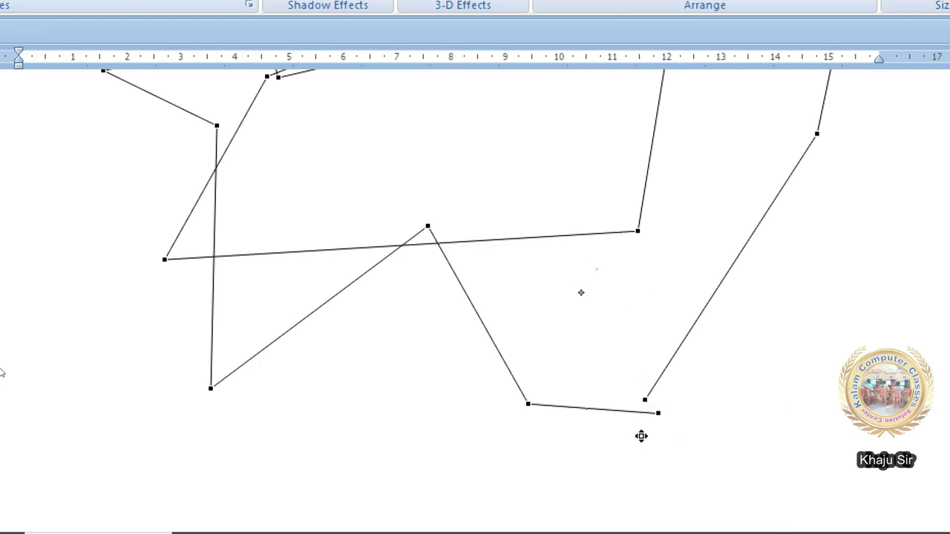
drag(658, 412, 585, 509)
drag(644, 399, 745, 456)
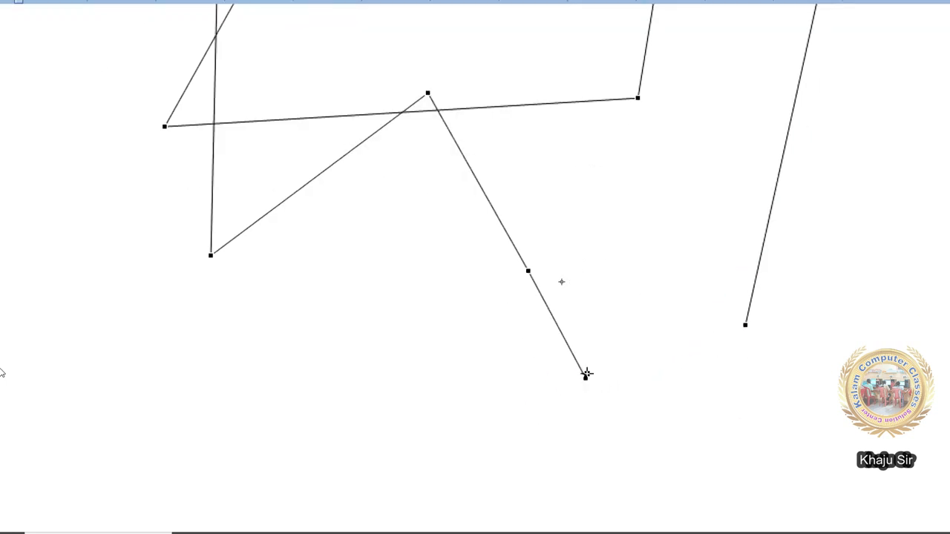
right_click(585, 377)
click(658, 440)
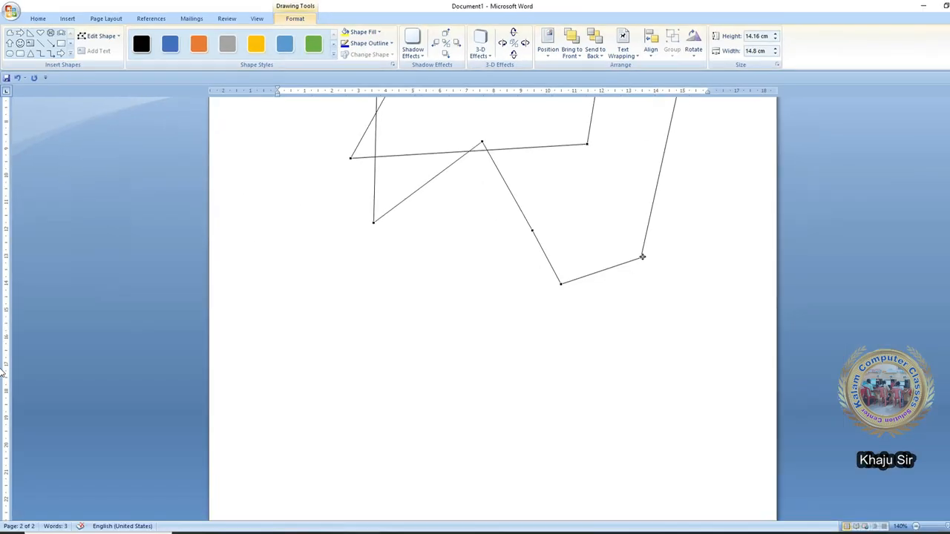
right_click(642, 257)
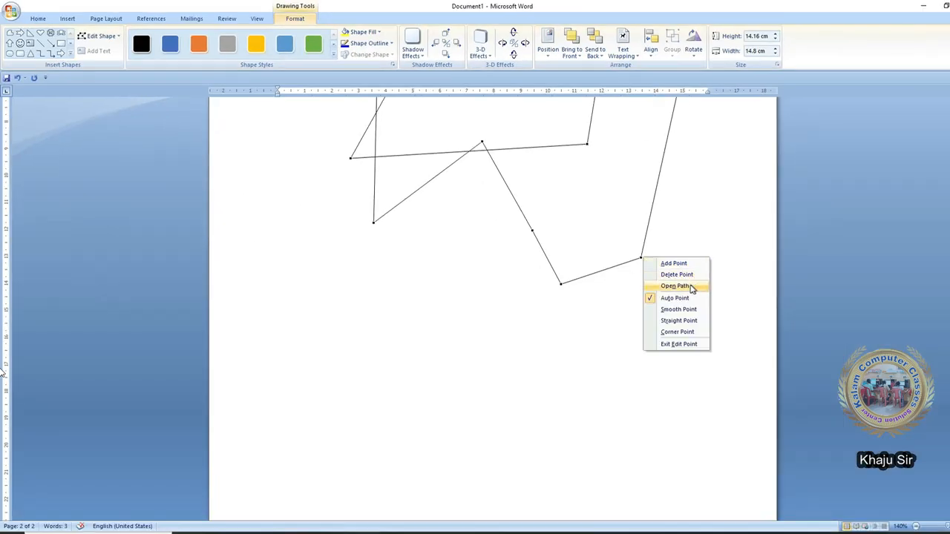
click(637, 260)
- Draw a scribble looping back to its start below the polygon and show its edit points
scroll(384, 236, up, 5)
click(71, 53)
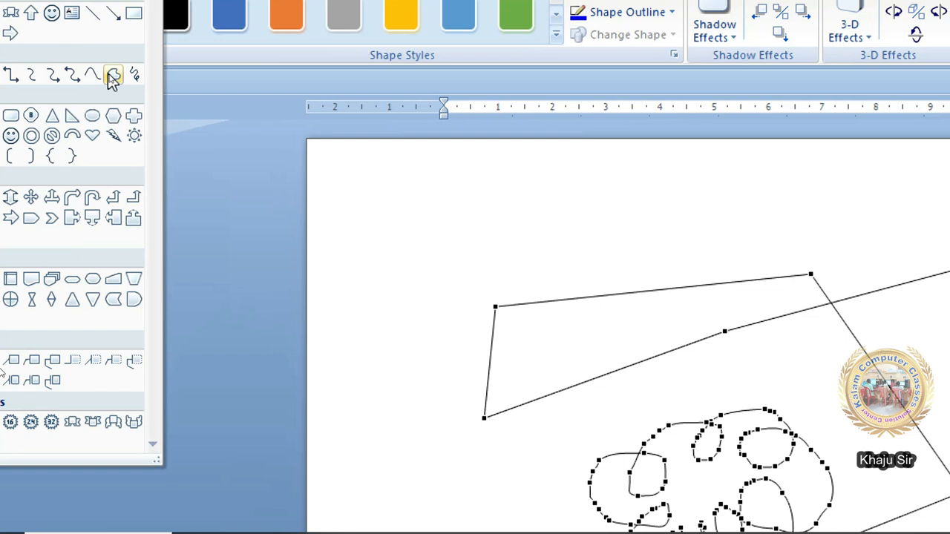
click(133, 77)
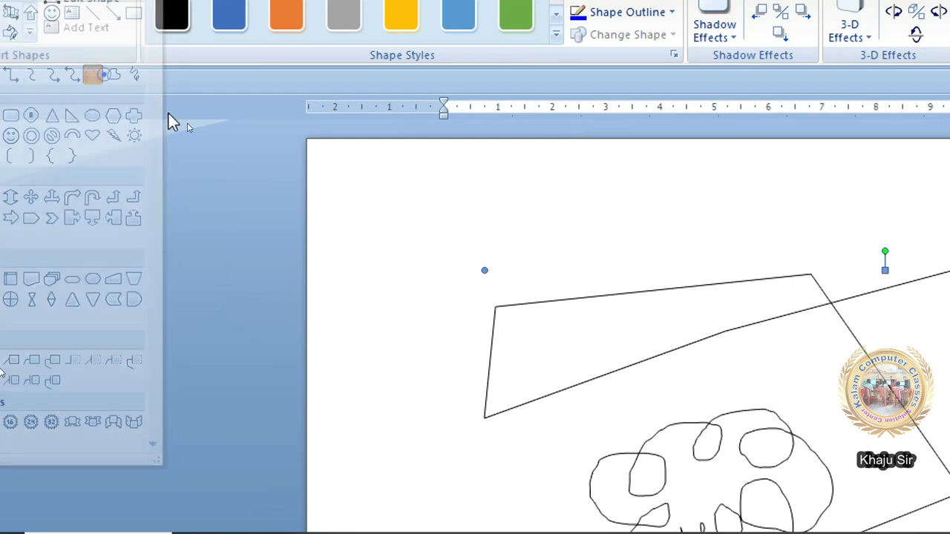
mouse_move(444, 384)
mouse_down()
mouse_move(823, 371)
mouse_move(460, 496)
mouse_move(603, 521)
mouse_move(850, 457)
mouse_up()
mouse_move(906, 399)
mouse_down()
mouse_move(552, 380)
mouse_move(414, 448)
mouse_move(446, 371)
mouse_up()
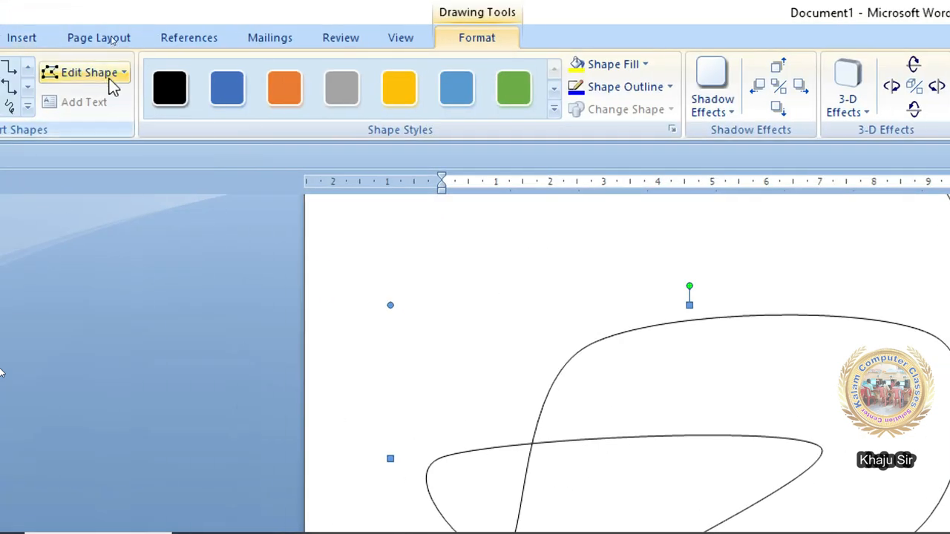
click(107, 73)
click(115, 104)
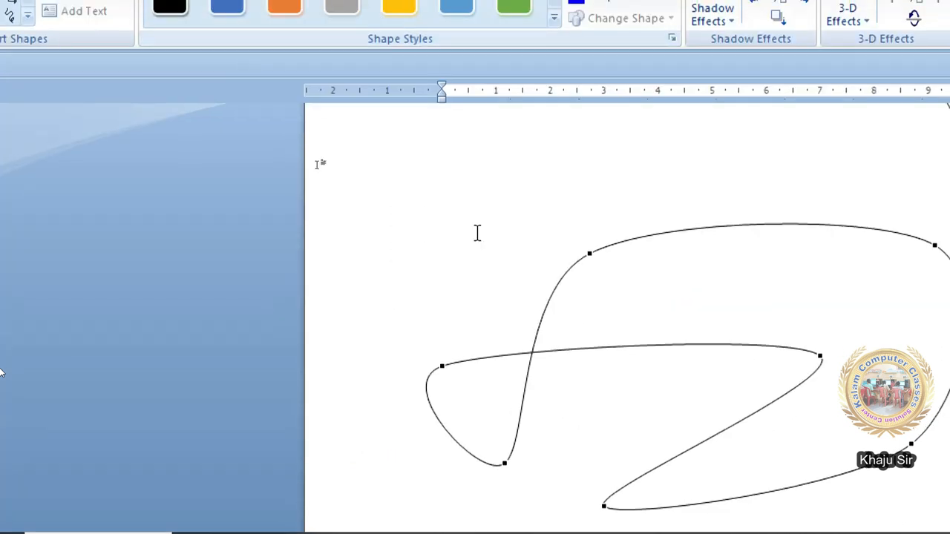
click(74, 17)
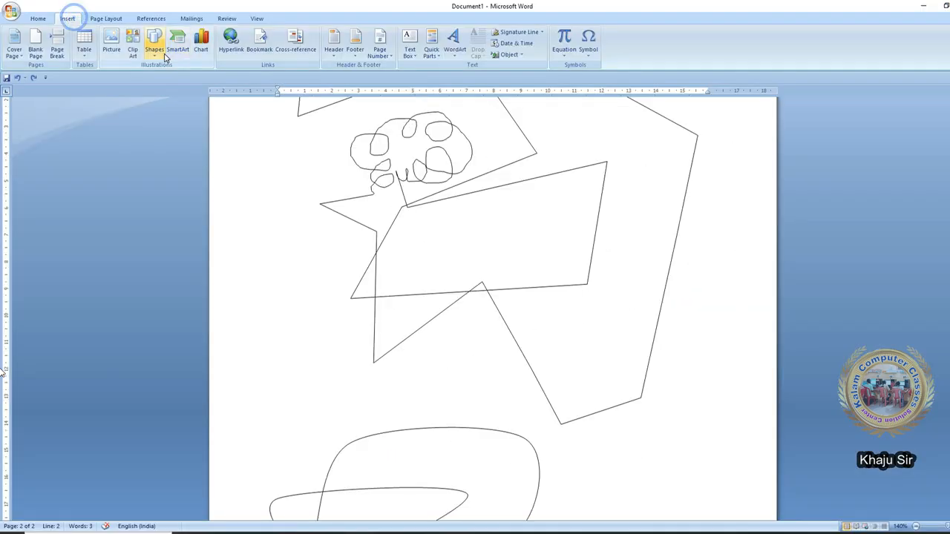
click(164, 53)
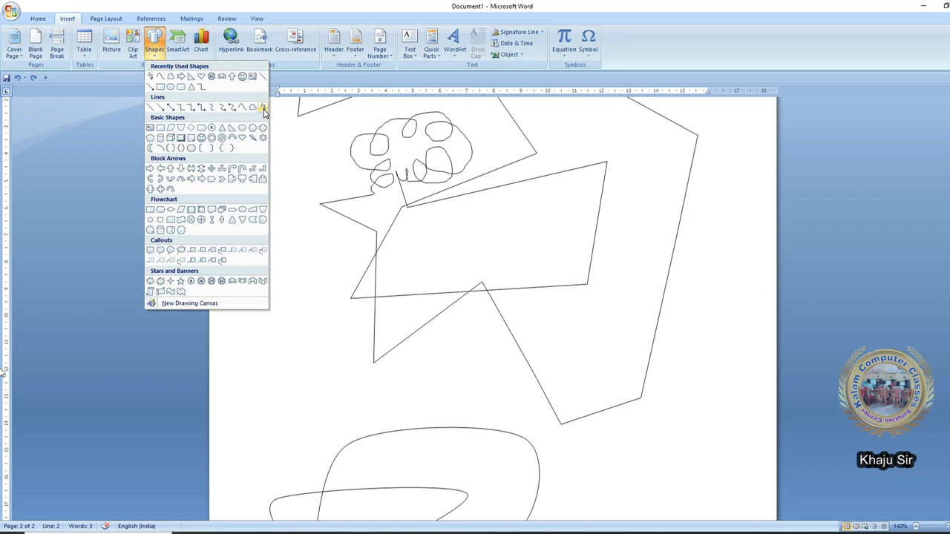
- Draw a tangled looping scribble at the lower right, view its edit points, then deselect it
click(263, 108)
scroll(657, 460, down, 5)
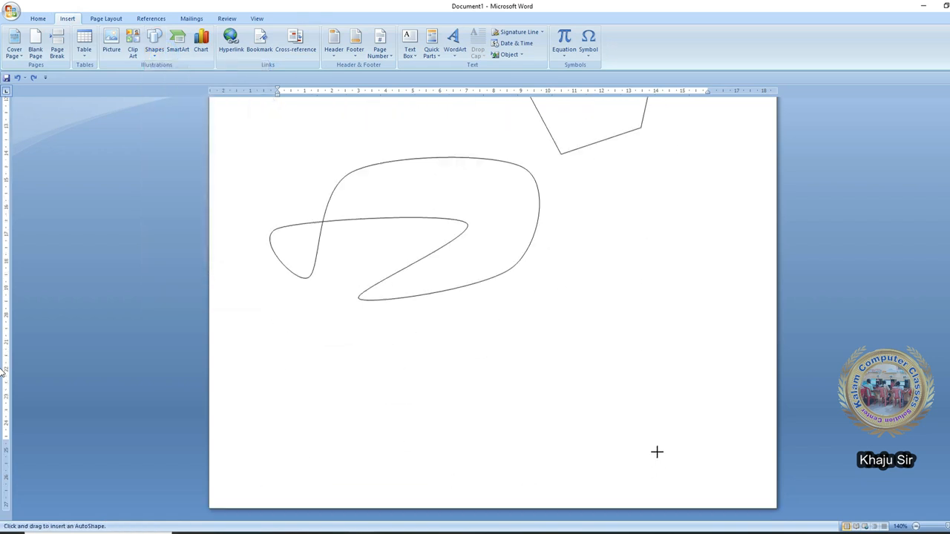
mouse_move(631, 265)
mouse_down()
mouse_move(568, 323)
mouse_move(601, 433)
mouse_move(612, 346)
mouse_move(591, 399)
mouse_move(586, 360)
mouse_up()
drag(621, 278, 620, 283)
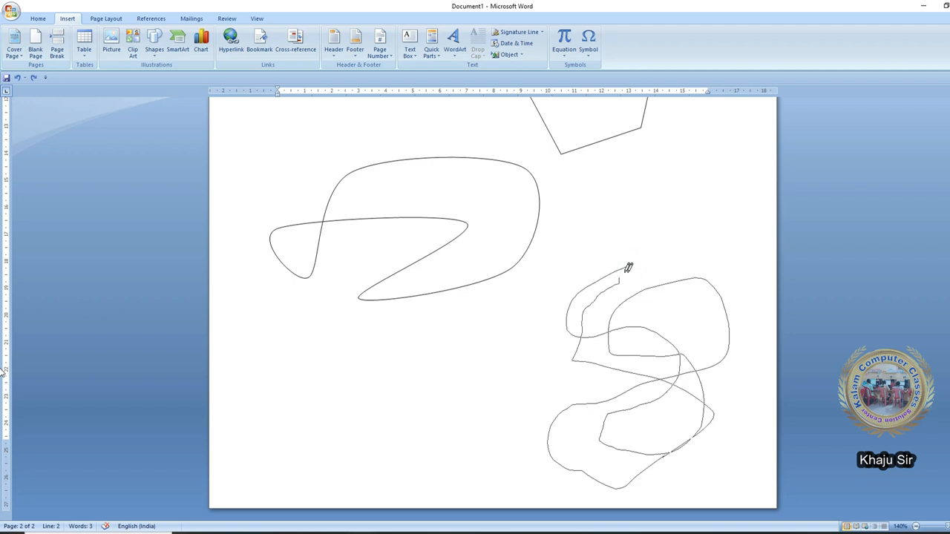
click(103, 36)
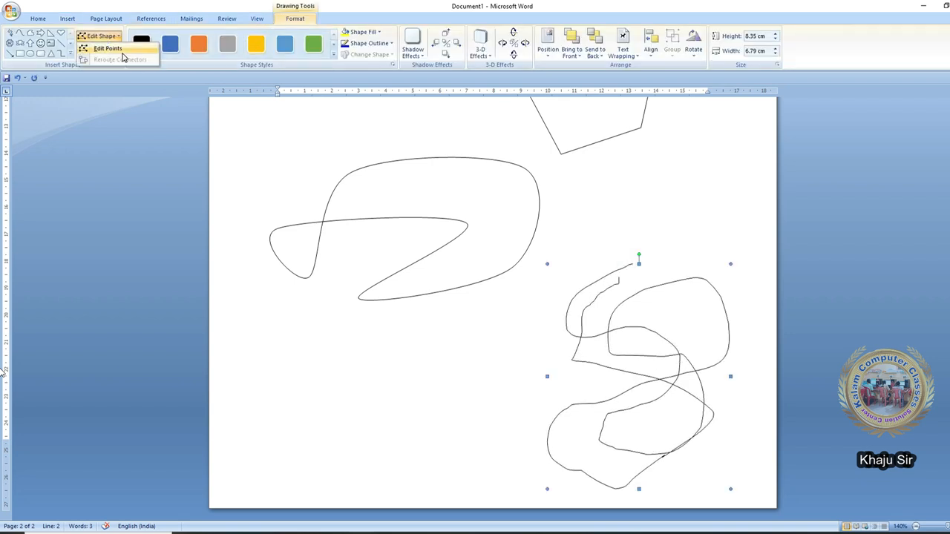
click(119, 50)
scroll(625, 339, up, 2)
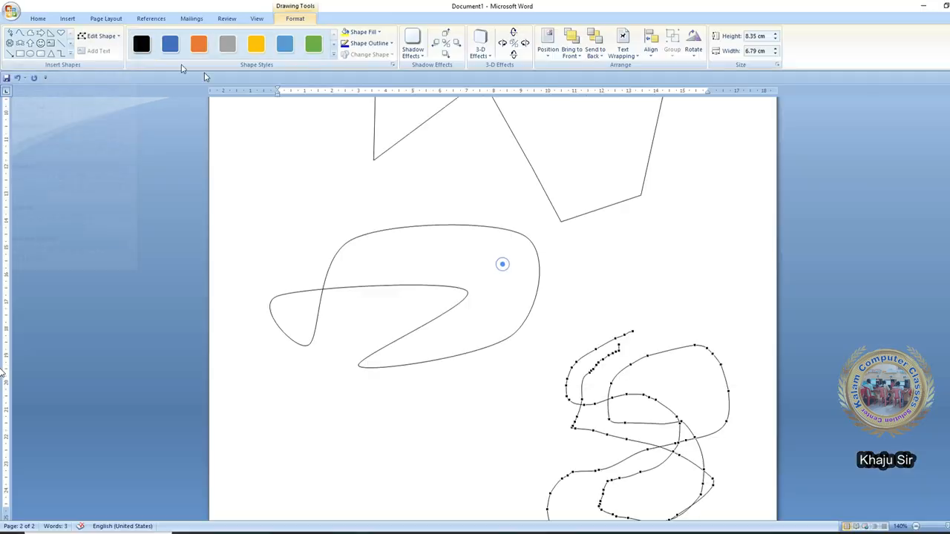
click(503, 264)
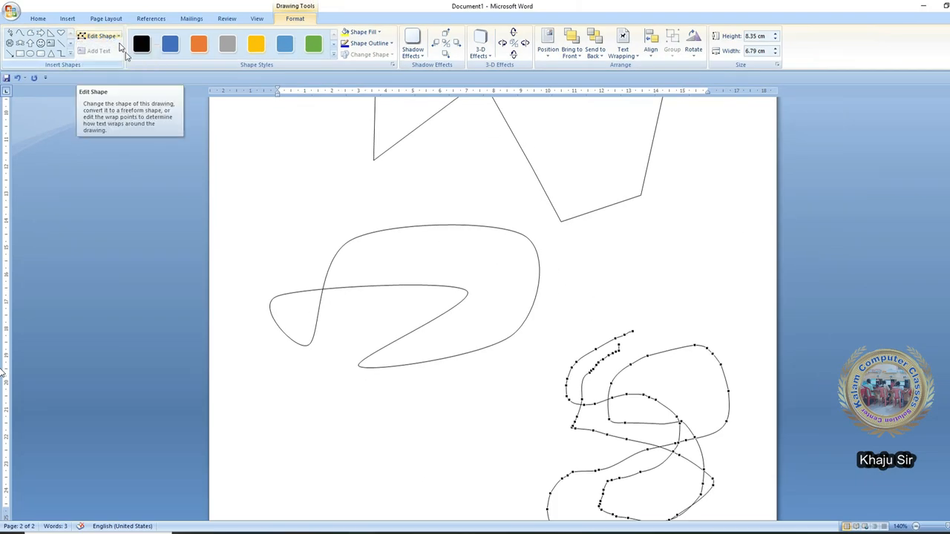
click(327, 209)
scroll(301, 210, down, 5)
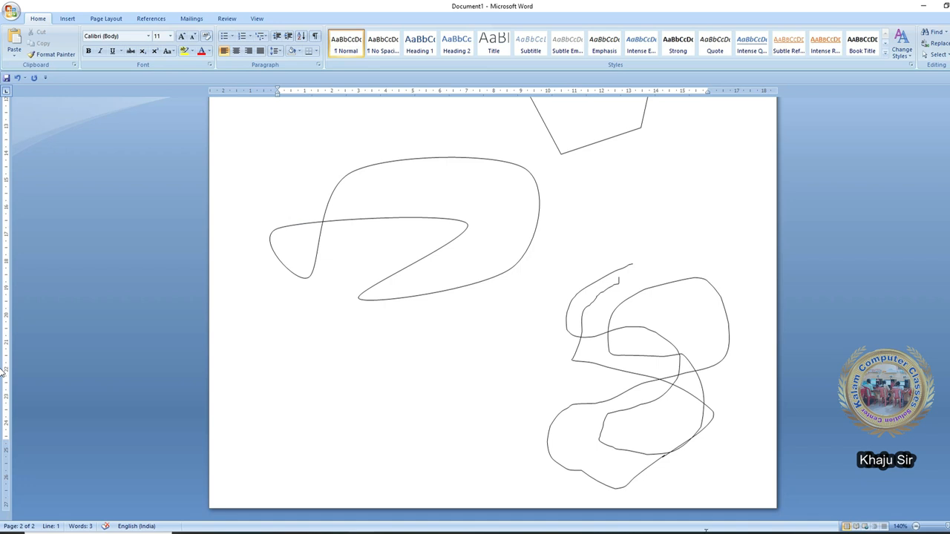
scroll(709, 517, up, 5)
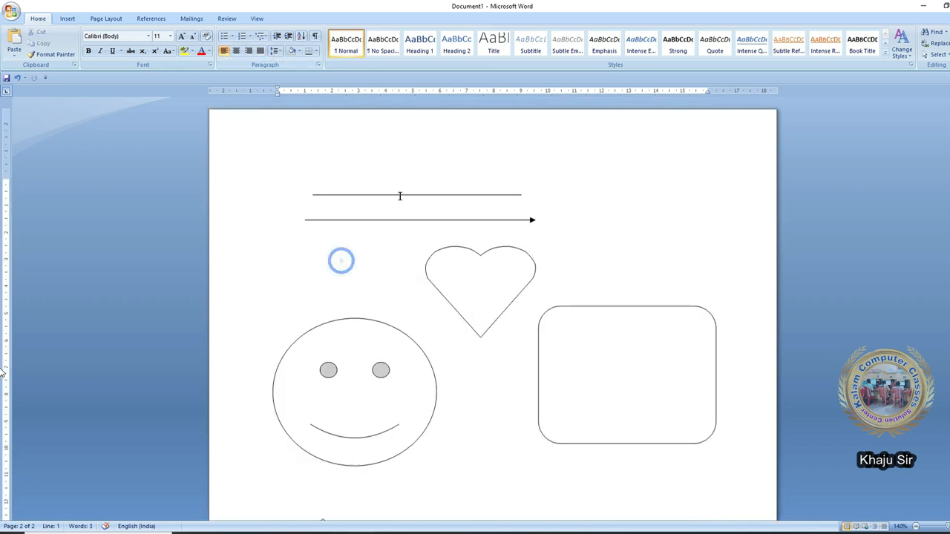
- On page 1, nudge the rounded rectangle slightly right and down
click(294, 19)
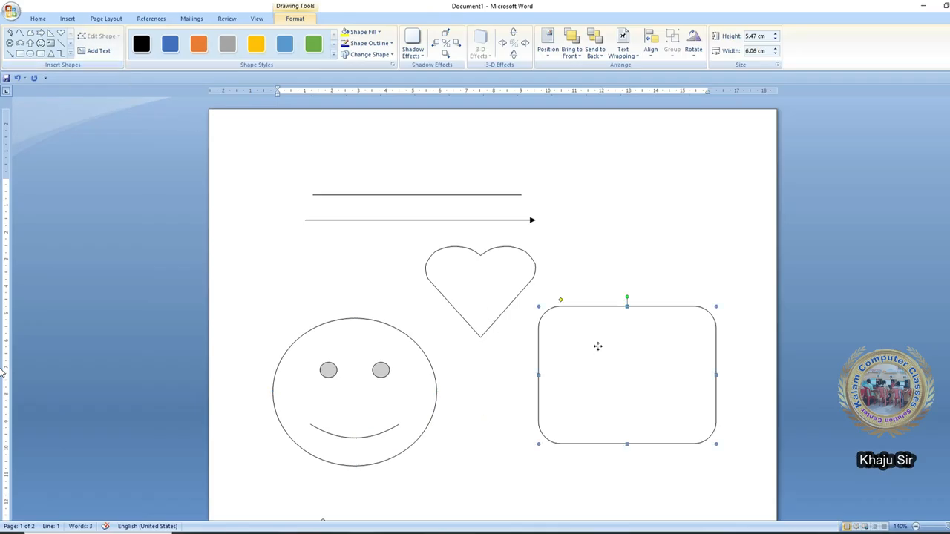
drag(627, 356, 634, 378)
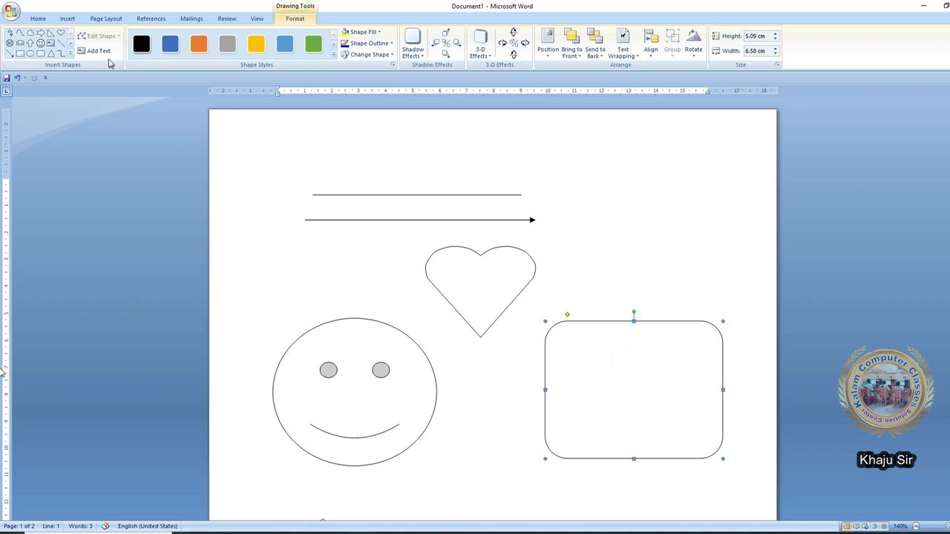
right_click(586, 349)
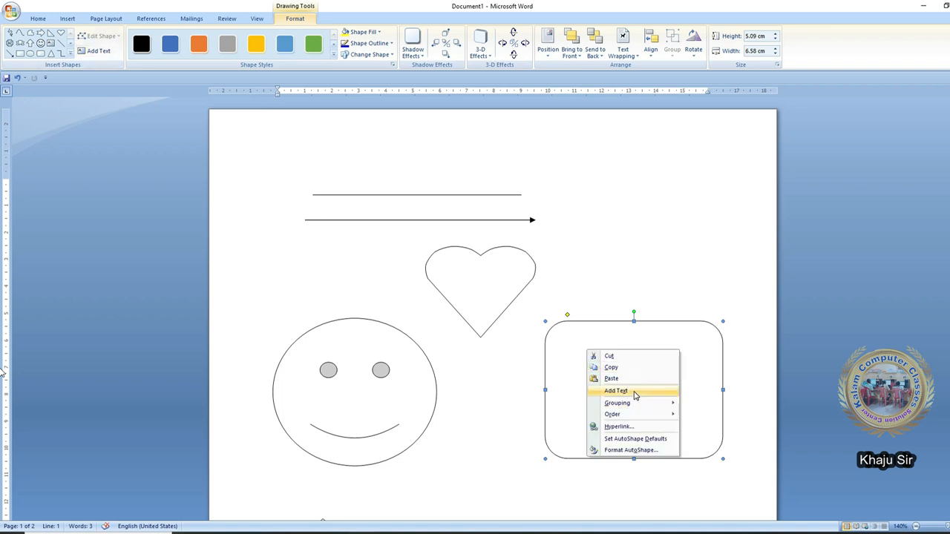
click(101, 69)
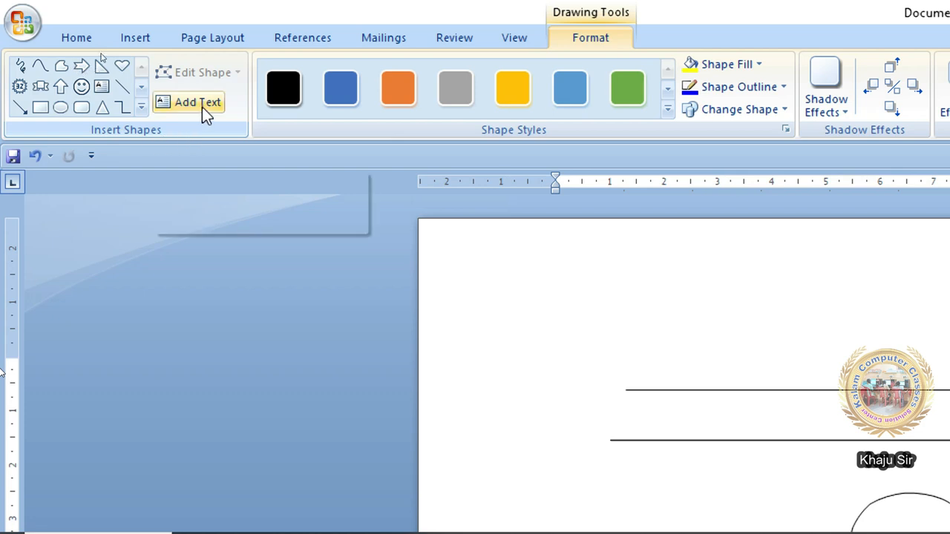
- Enable text in the rounded rectangle and draw a small text box inside it
click(201, 106)
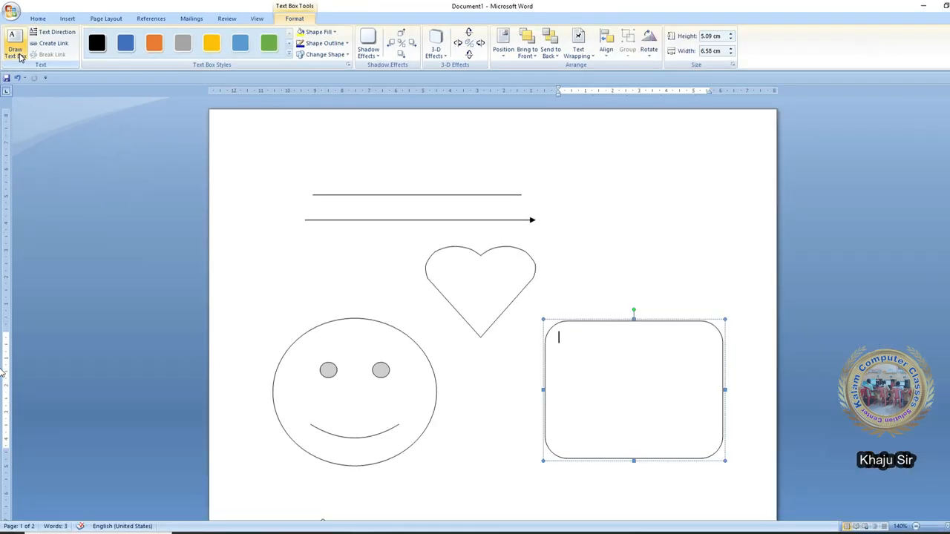
click(20, 56)
drag(564, 331, 620, 367)
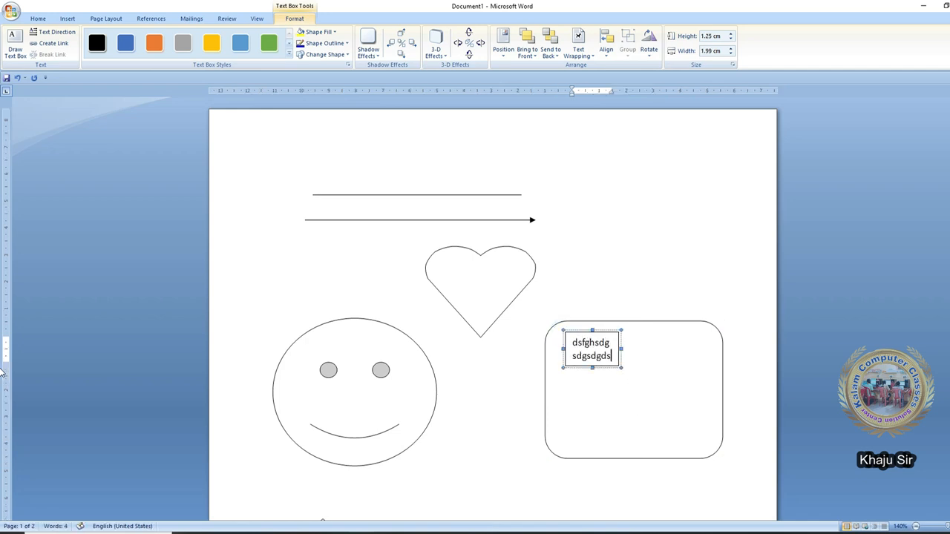
- Type 'dsgsdgsdgsdgsdgsdgsdgsd' in the rectangle and move the small text box down-left
click(626, 417)
text(ddgsdgsdgsdgsd)
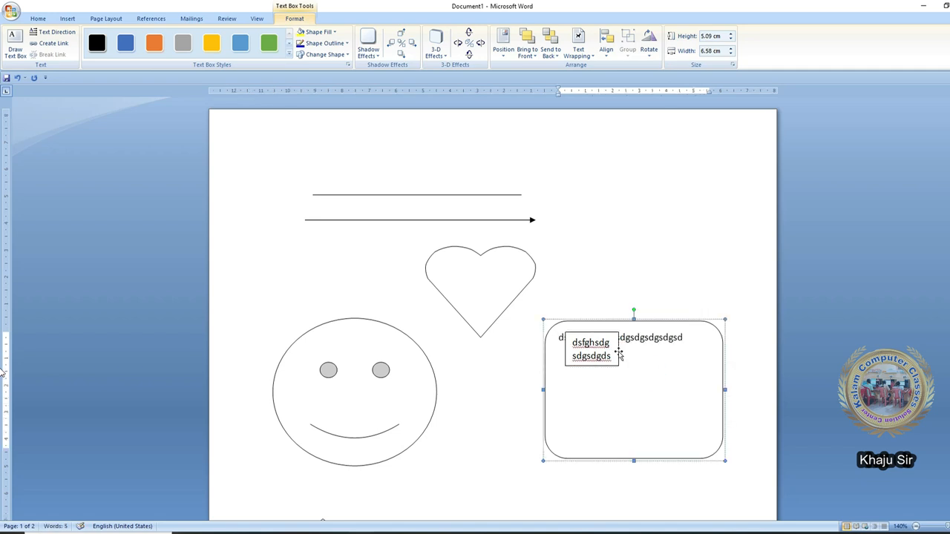
drag(619, 355, 609, 377)
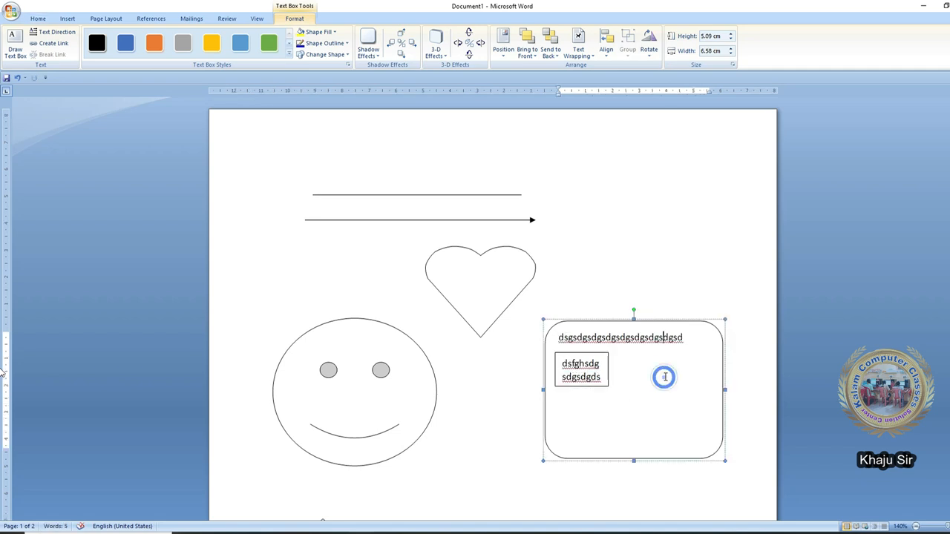
click(608, 367)
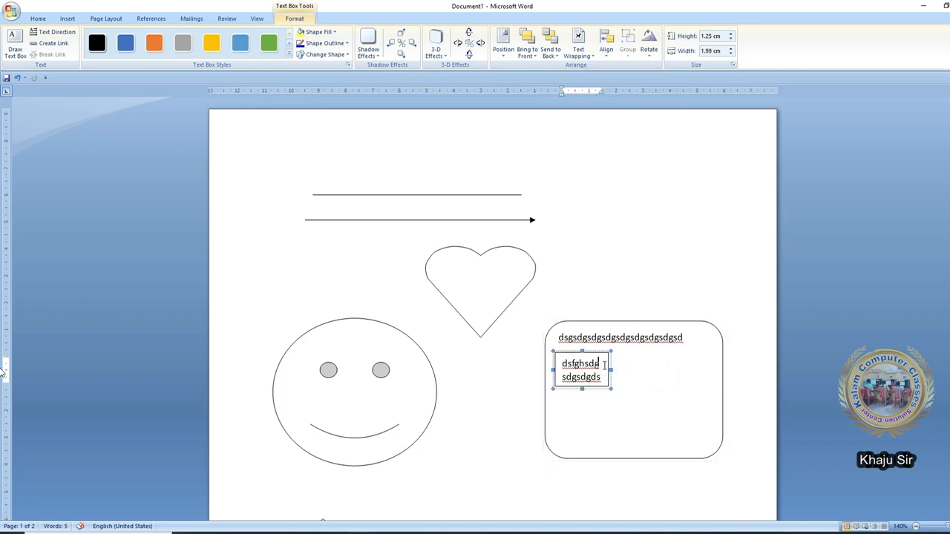
click(532, 387)
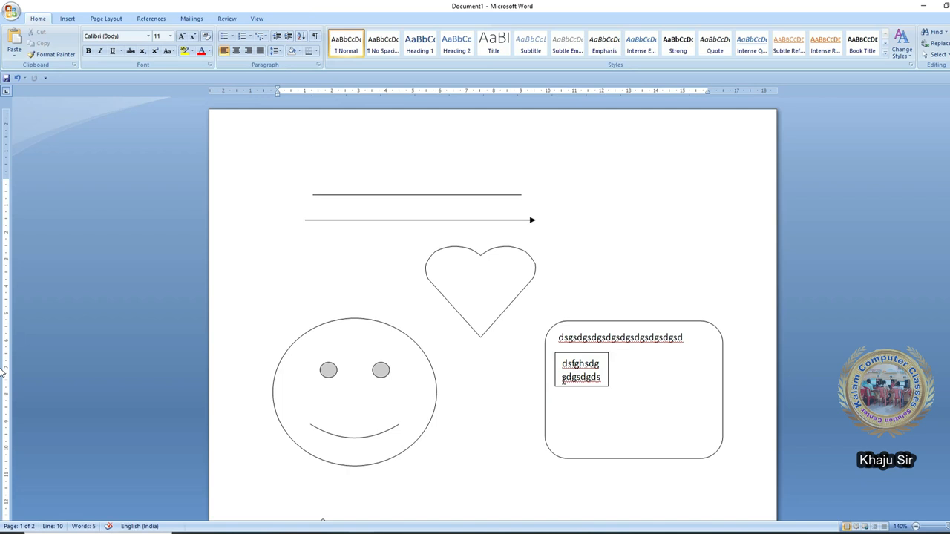
click(610, 443)
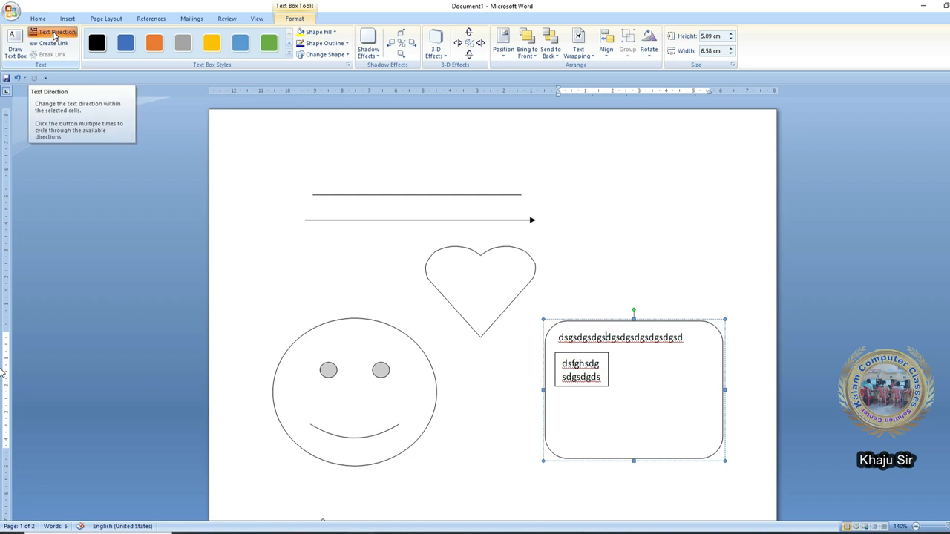
- Turn the rounded rectangle's text vertical and type more characters ('dsgsdg…', 'sdfdhf…') into it
click(54, 33)
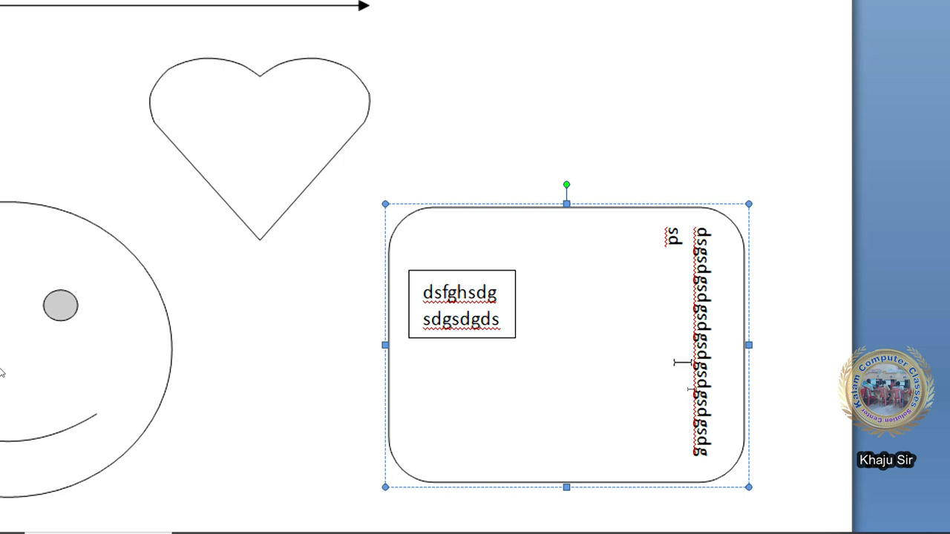
text(dsgsdgsdgsdgsdg)
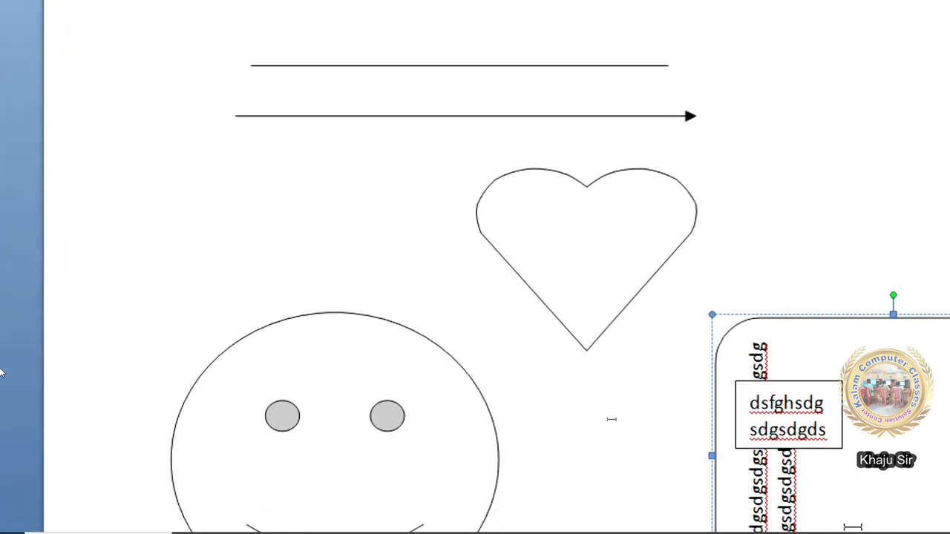
text(sdfdhfdhdfhdfhdfhdfhdfhdfhdfhdf)
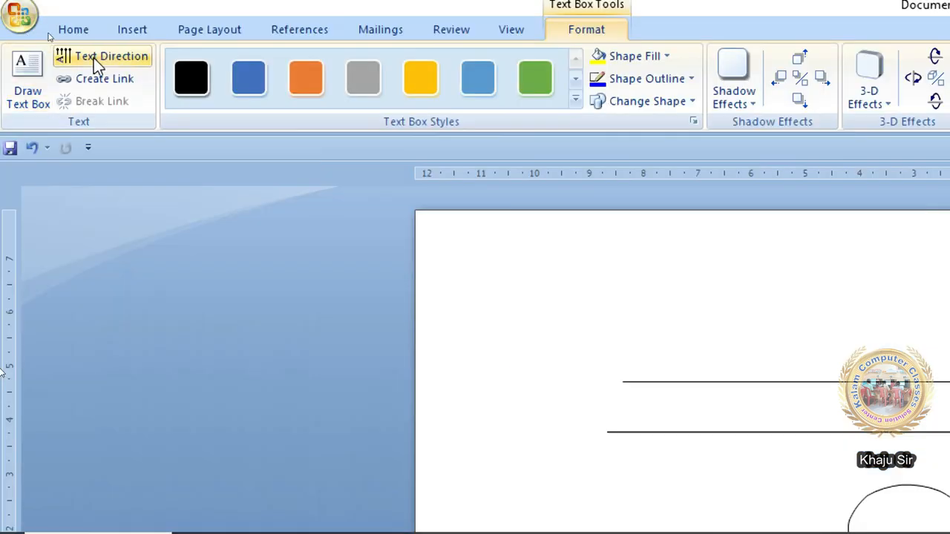
- Cycle the rounded rectangle's text direction until its three lines read horizontally
click(99, 57)
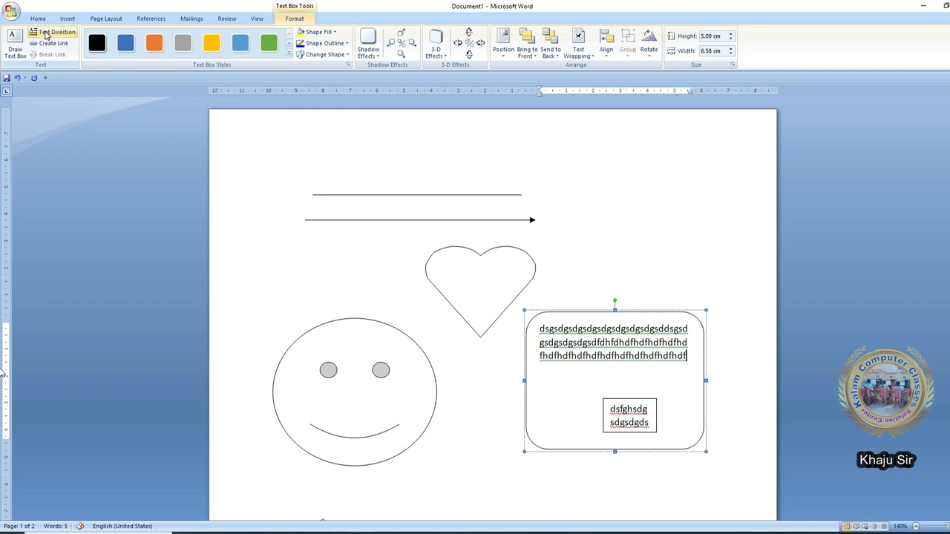
click(46, 33)
click(46, 33)
click(46, 32)
click(46, 33)
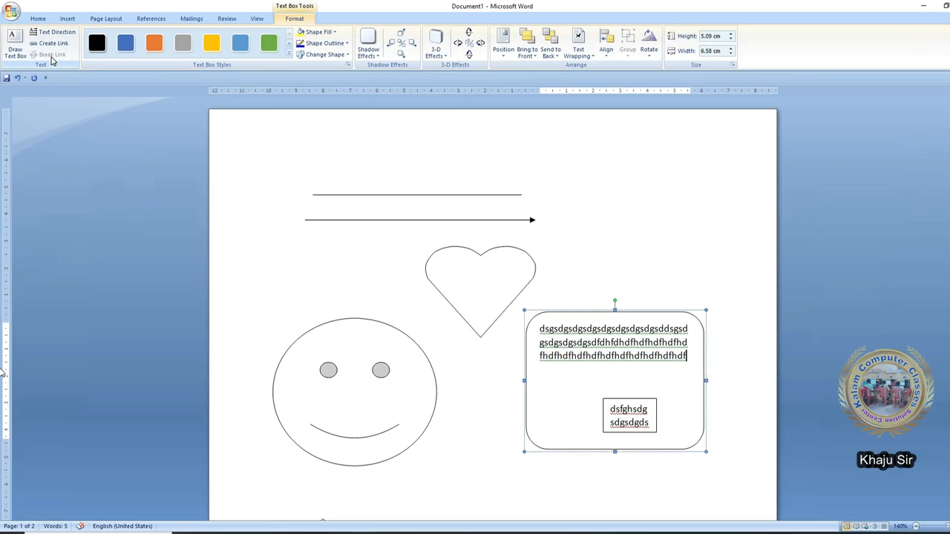
- Draw a triangle on the left of page 2
scroll(457, 365, down, 3)
click(458, 372)
scroll(437, 468, down, 10)
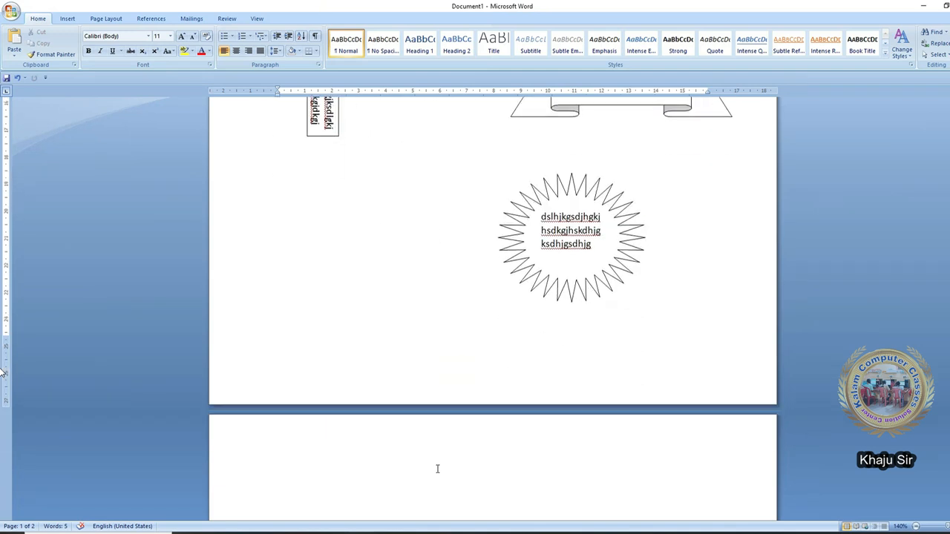
click(298, 276)
click(68, 18)
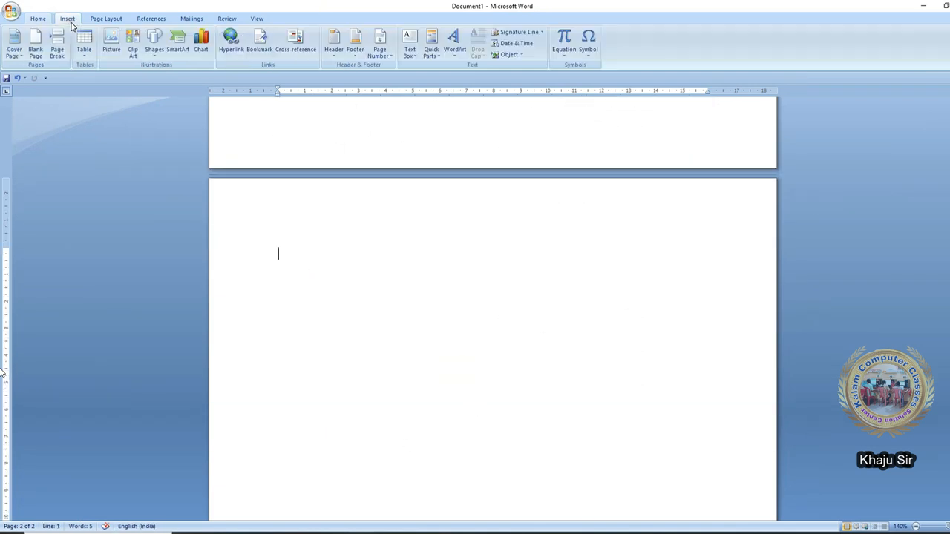
click(155, 53)
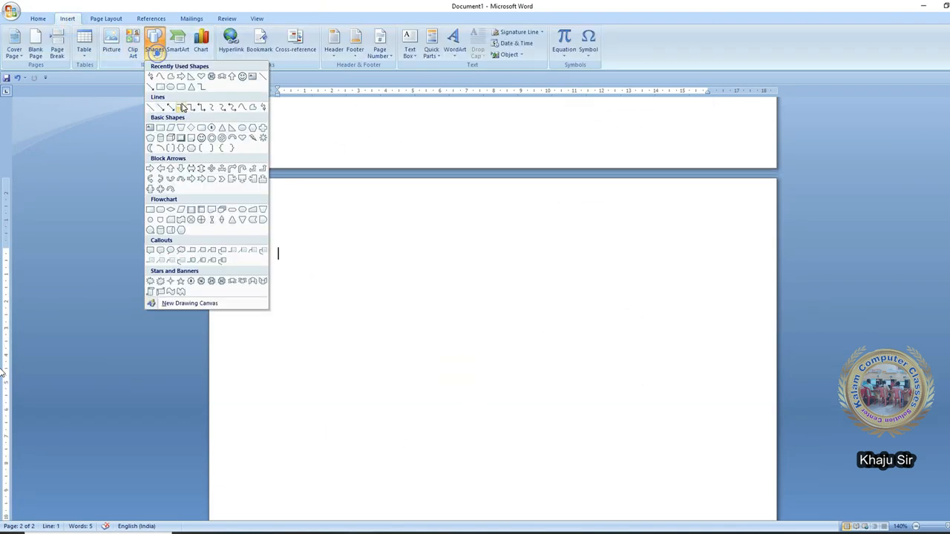
click(230, 126)
drag(269, 262, 407, 376)
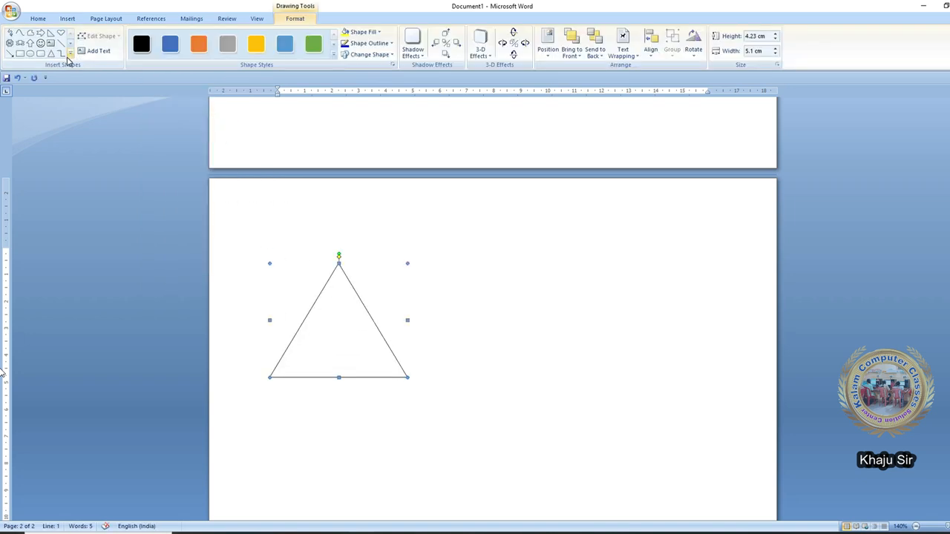
- Add a notched arrow, a circle and a down arrow beside the triangle
click(71, 55)
click(37, 45)
drag(420, 290, 577, 381)
click(30, 56)
drag(610, 263, 748, 396)
click(70, 54)
click(39, 137)
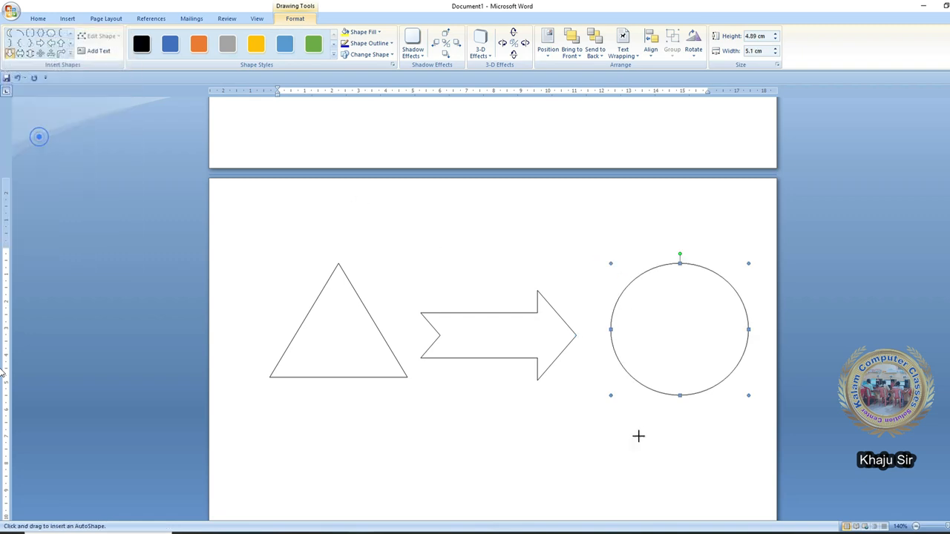
scroll(643, 422, down, 3)
drag(638, 283, 738, 399)
- Draw a donut and a bevel frame in the second row
click(69, 55)
click(70, 133)
drag(444, 236, 618, 367)
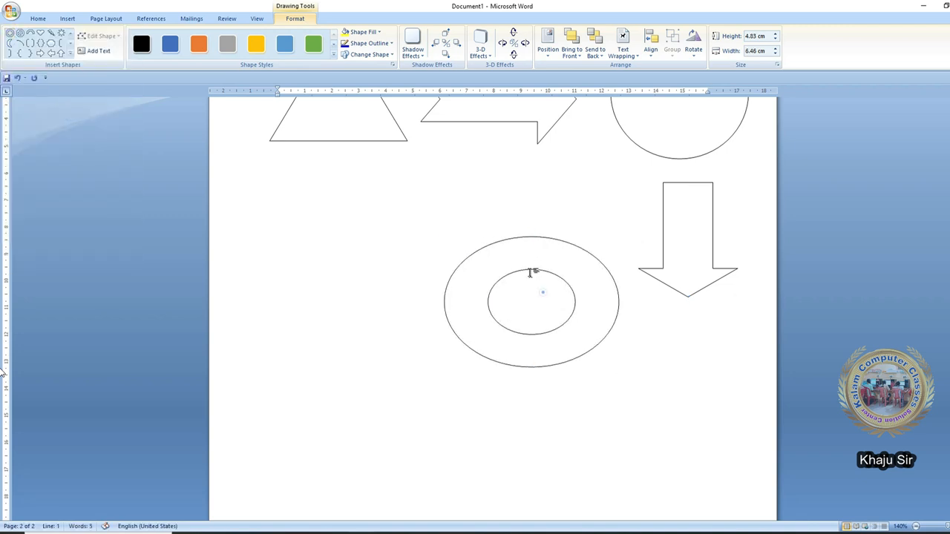
scroll(532, 273, up, 2)
click(71, 54)
click(39, 161)
drag(267, 302, 394, 405)
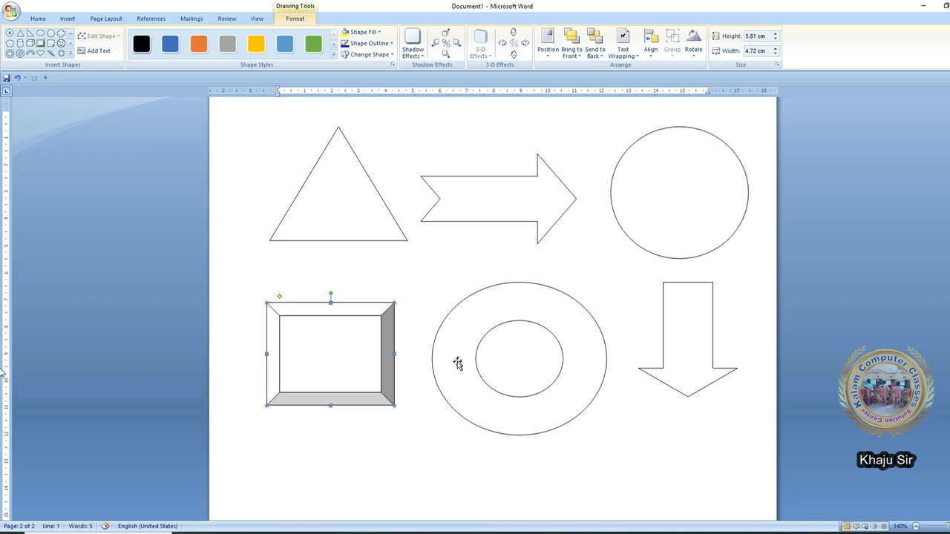
click(385, 410)
- Shrink the donut and nudge the donut and down arrow into position
click(477, 402)
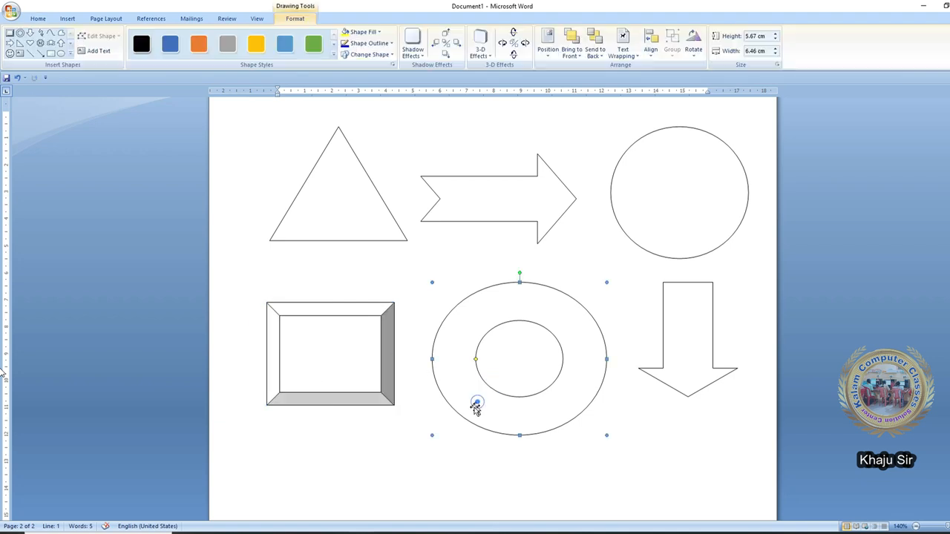
drag(434, 434, 446, 421)
drag(541, 403, 534, 398)
drag(674, 346, 671, 351)
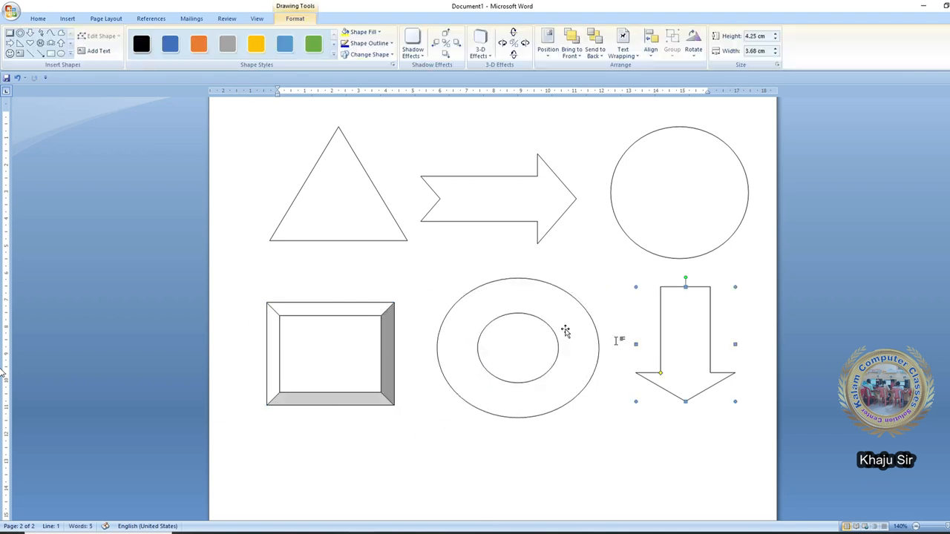
key(Tab)
key(Tab)
key(Tab)
key(Tab)
key(Tab)
key(Tab)
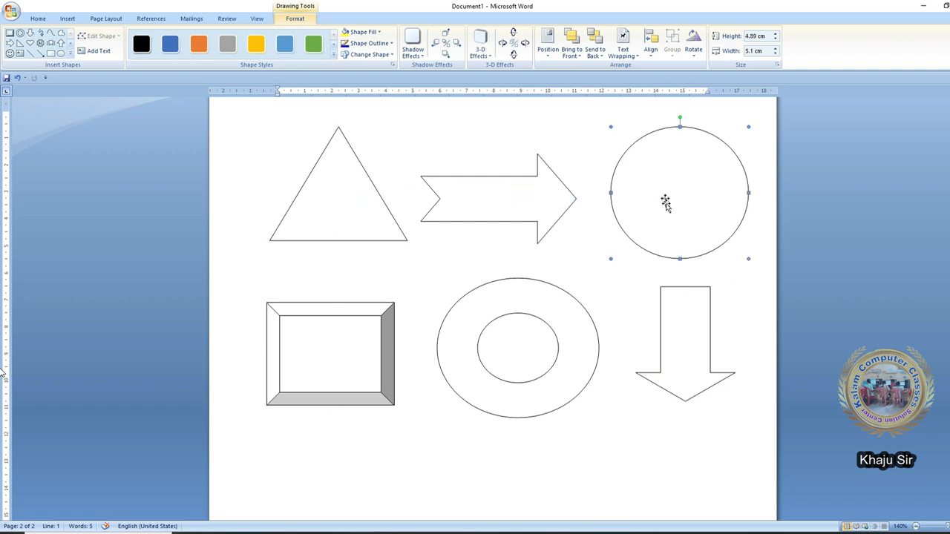
click(486, 349)
click(477, 318)
- Add text to the triangle, notched arrow and donut shapes
click(324, 187)
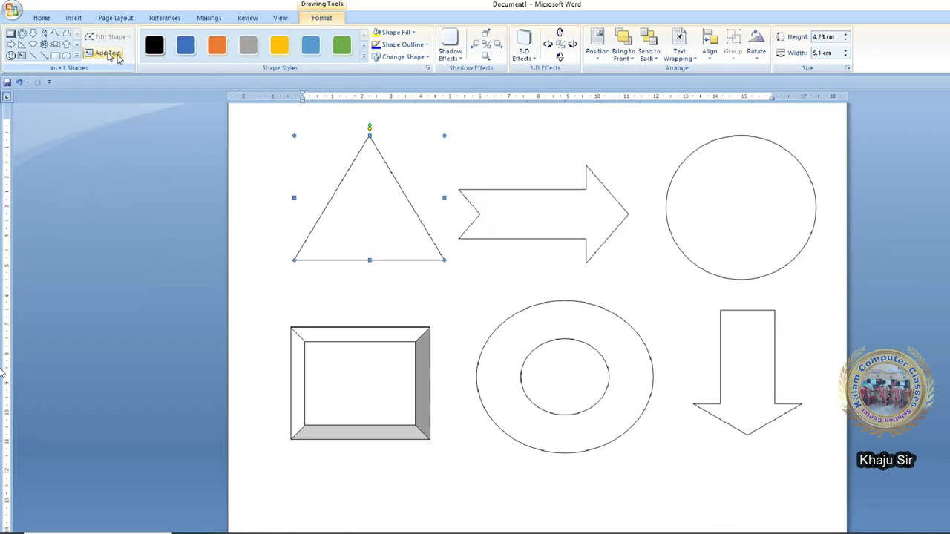
click(216, 57)
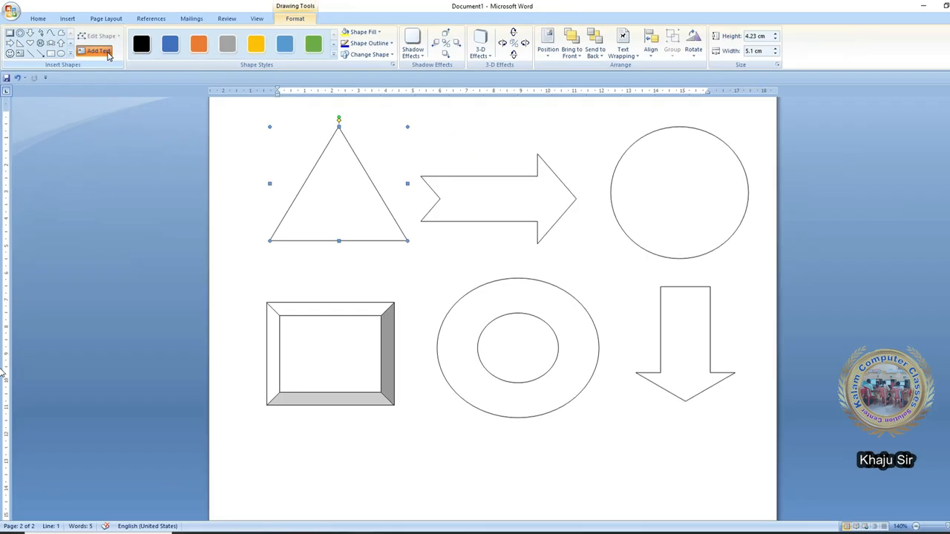
click(460, 178)
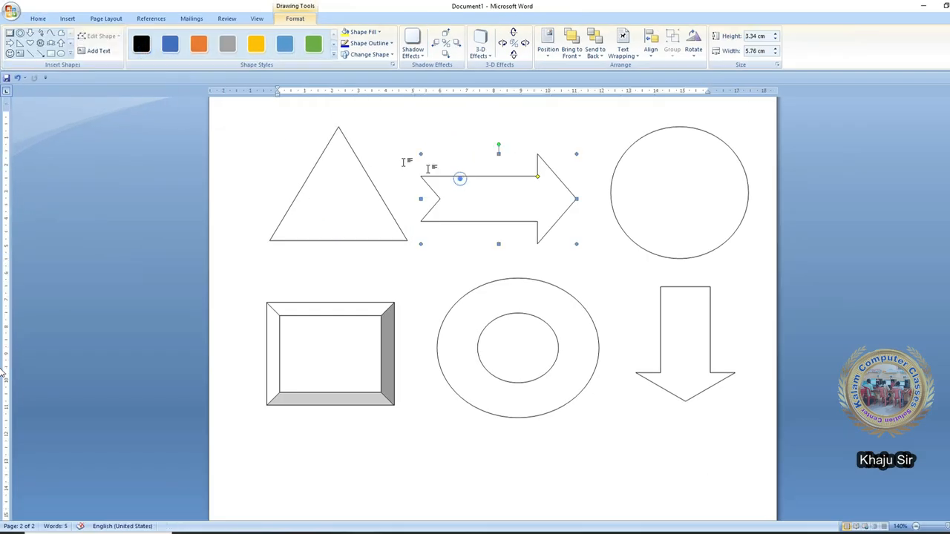
click(96, 52)
click(561, 331)
click(107, 49)
- Add text to the bevel rectangle, then start a text-box link from the triangle
click(371, 339)
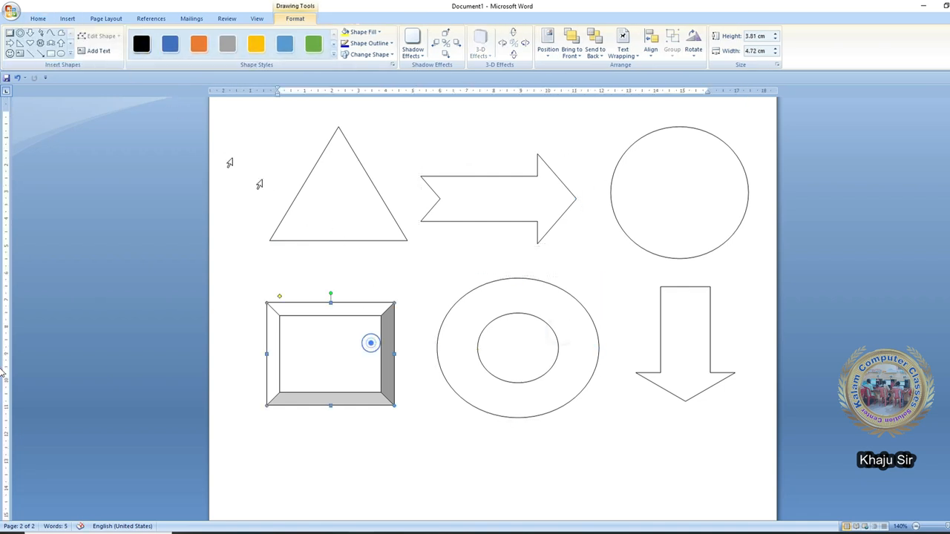
click(109, 57)
click(335, 205)
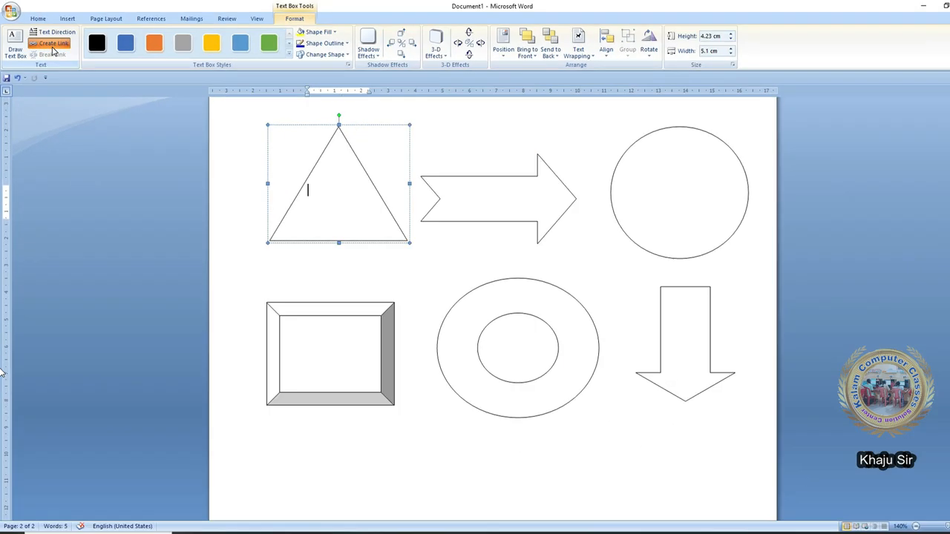
click(106, 50)
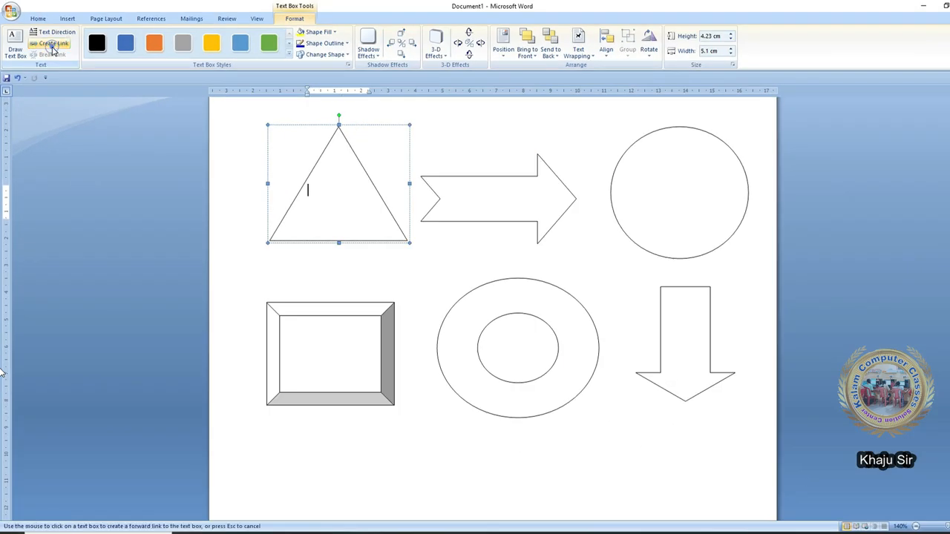
- Link the triangle to the notched arrow, and the arrow to the circle
click(466, 190)
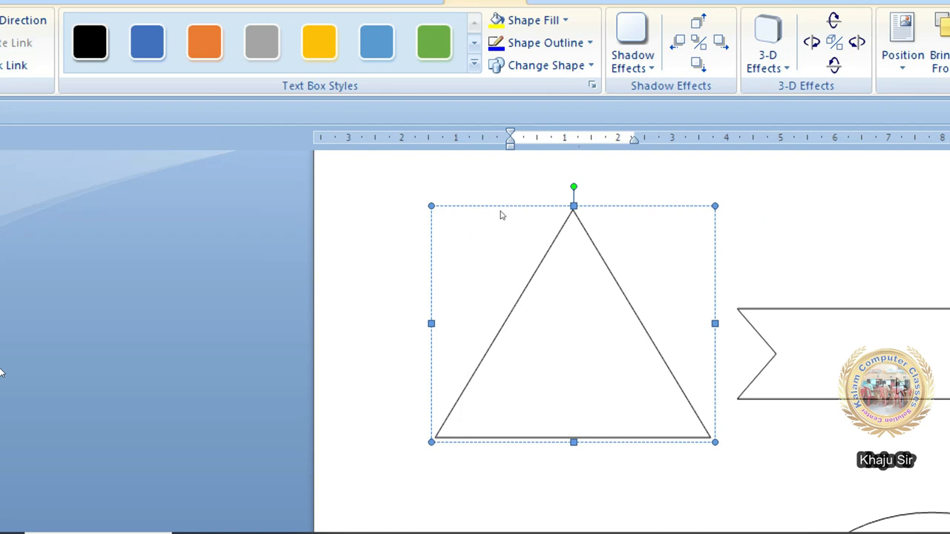
click(924, 306)
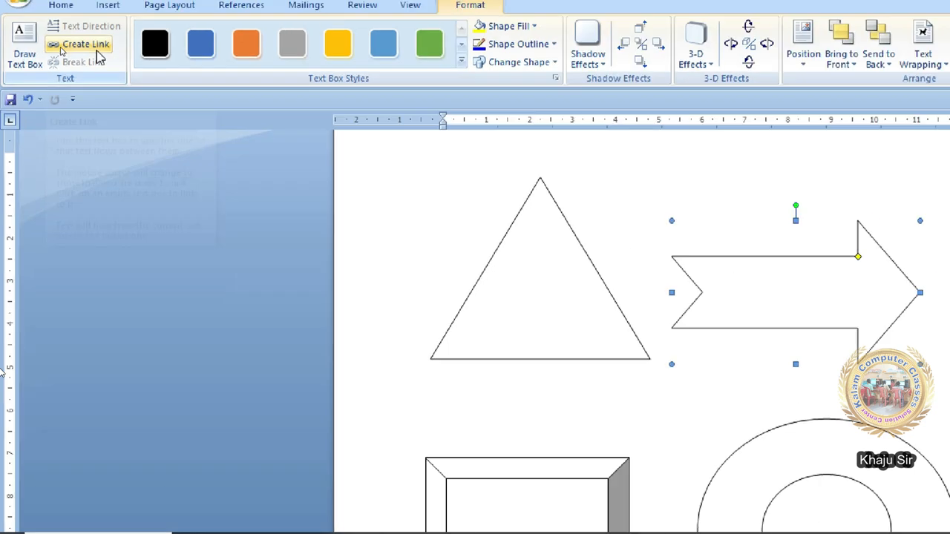
click(108, 44)
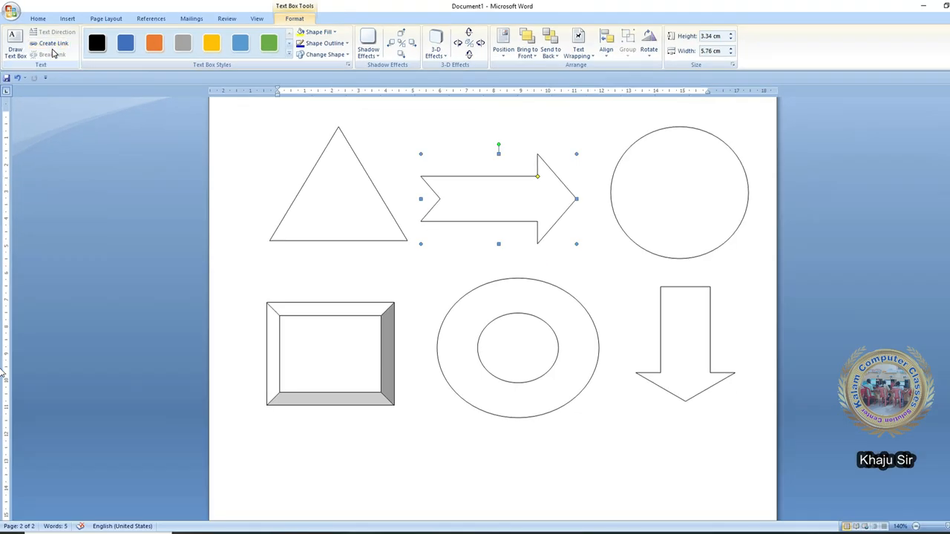
click(643, 172)
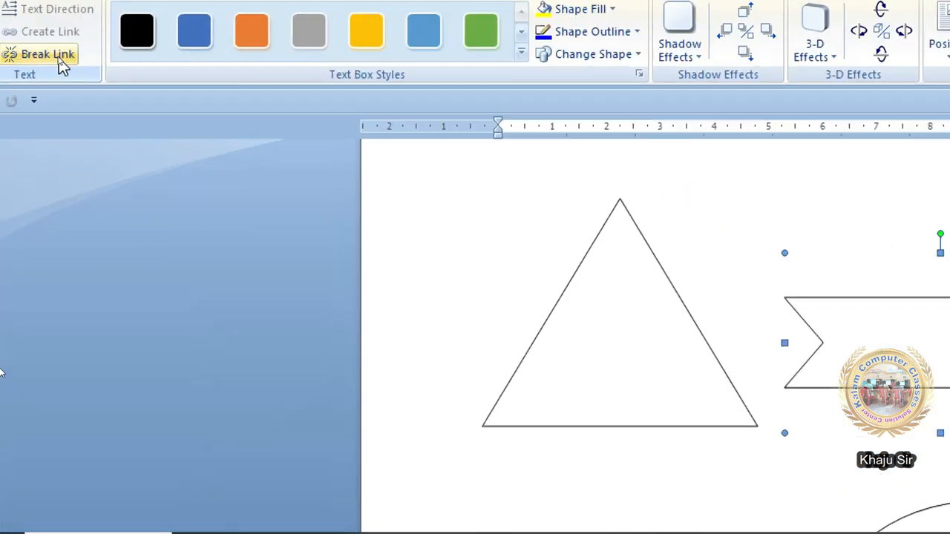
- Link the circle to the down arrow, accepting the matching text-flow direction
click(62, 64)
click(645, 178)
click(630, 150)
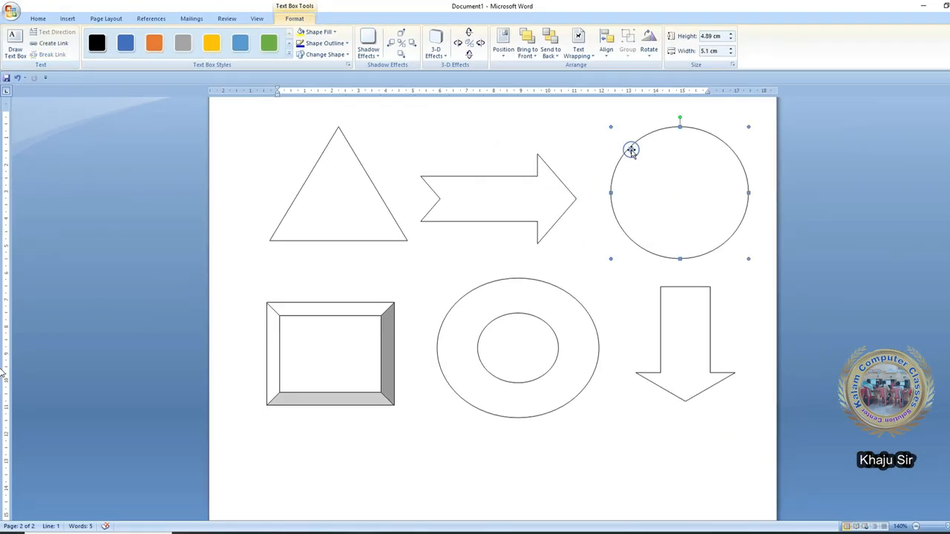
click(53, 42)
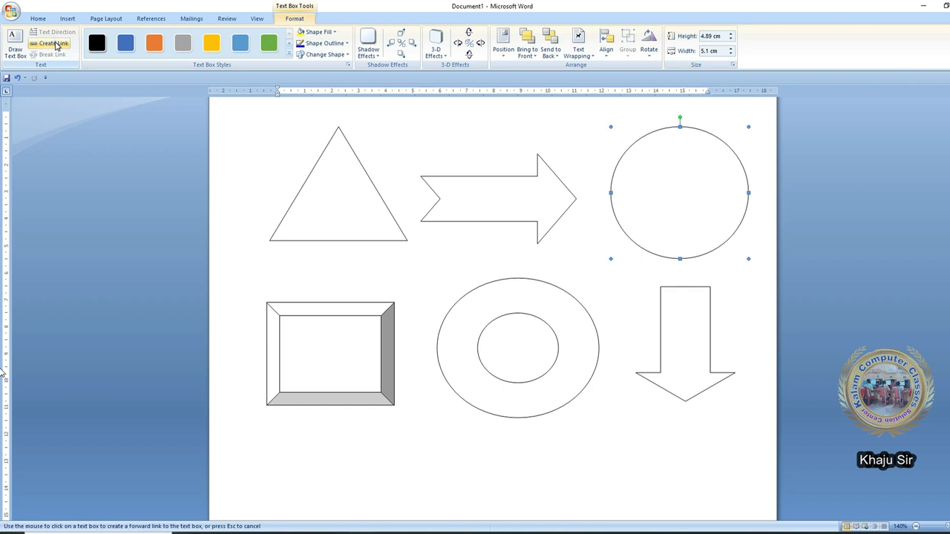
click(679, 320)
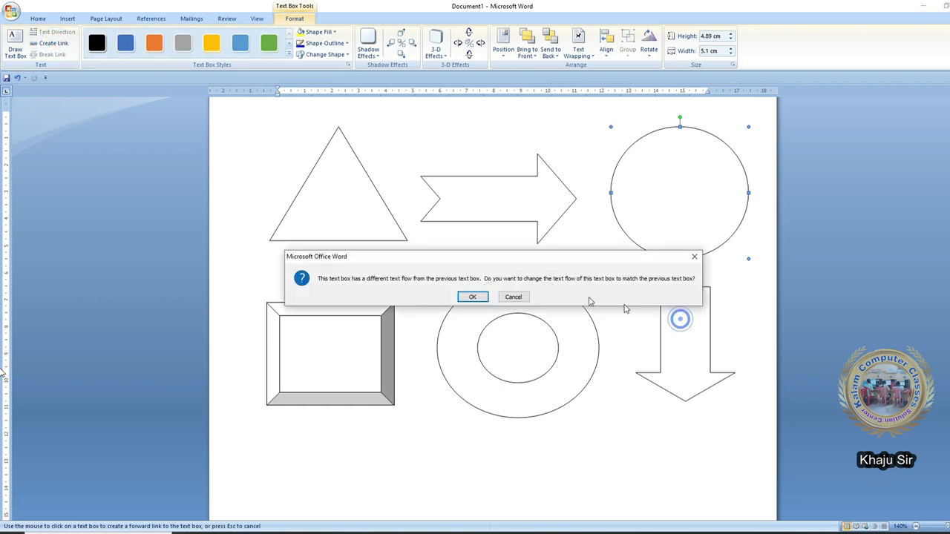
click(469, 297)
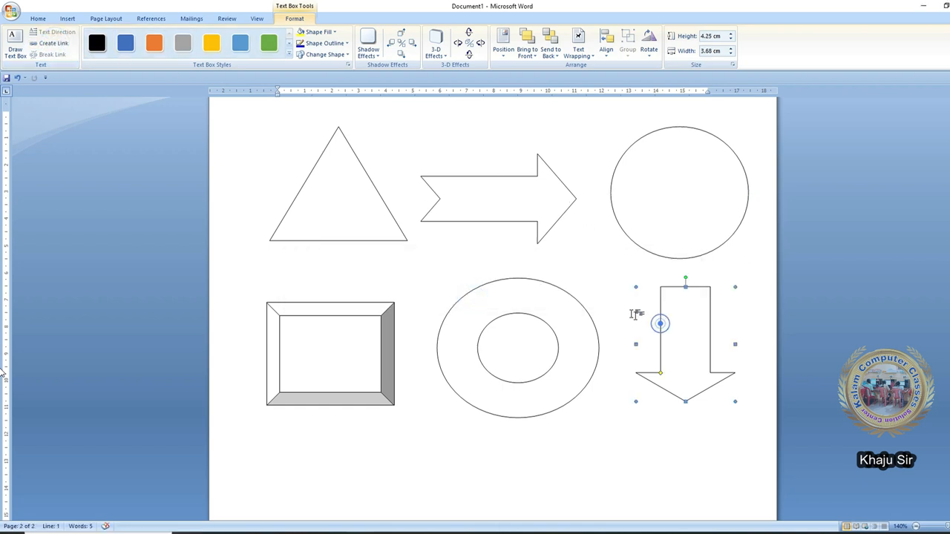
- Link the down arrow to the donut and the donut to the bevel rectangle
click(53, 42)
click(573, 322)
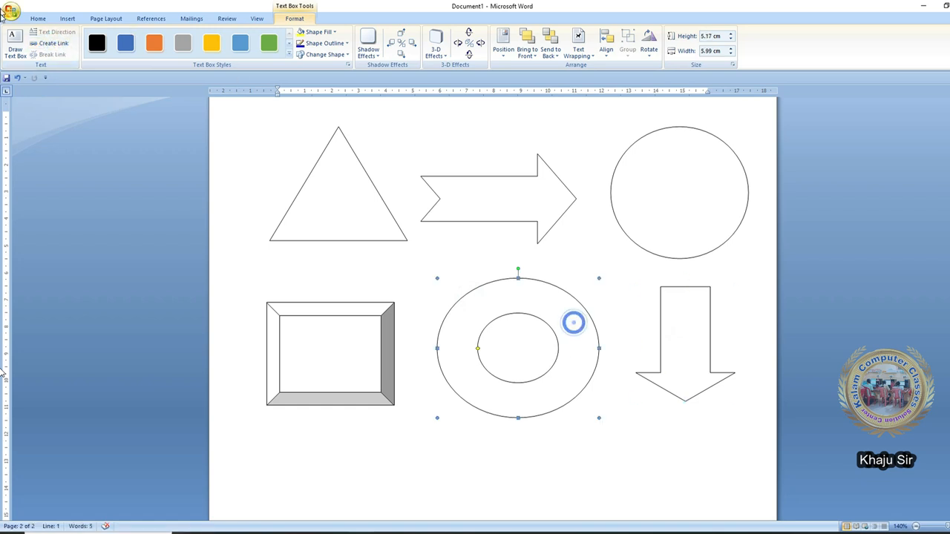
click(54, 42)
click(327, 335)
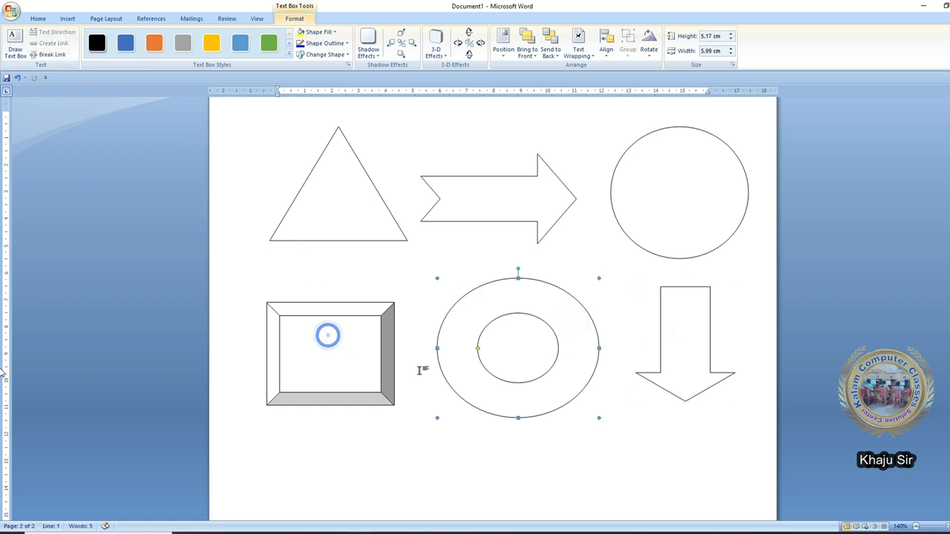
click(354, 210)
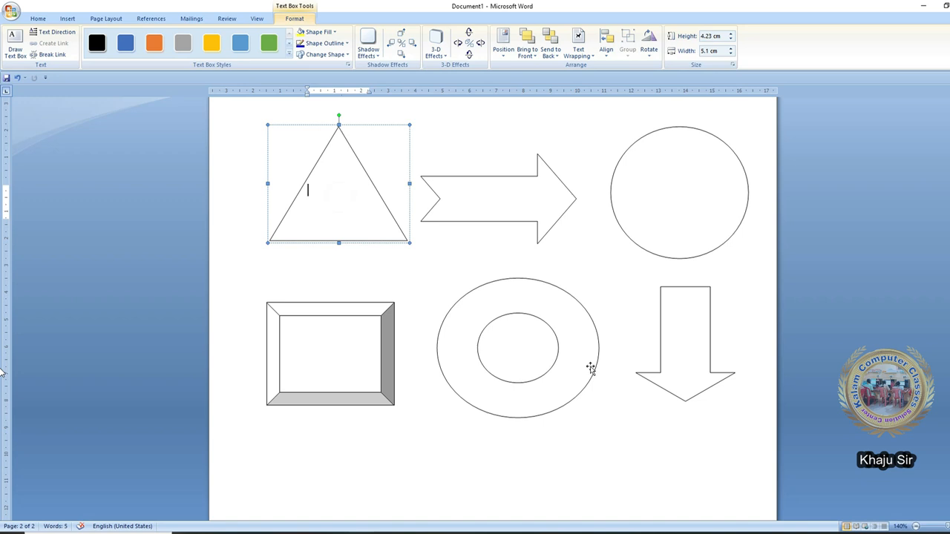
click(334, 178)
- Type a long run of nonsense text into the triangle until it flows through the arrow into the circle
click(347, 208)
text(kjglsdkjglsdkjsdlkjglsdkjg)
text(lksdjglkjsdlgk)
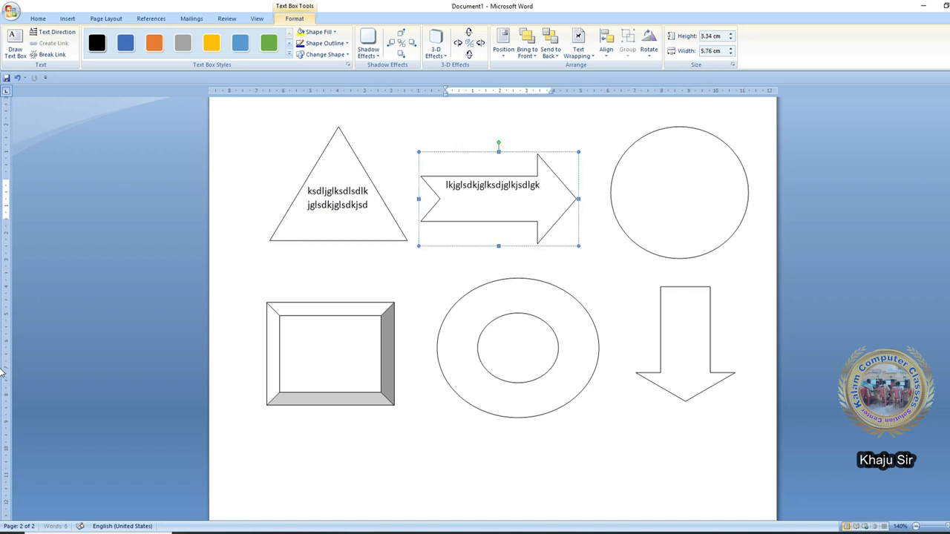
text(jsdlkgjlsdkjglksdjglkjsdglkjsdlkgjsdlkgjsdlkjgdlsk)
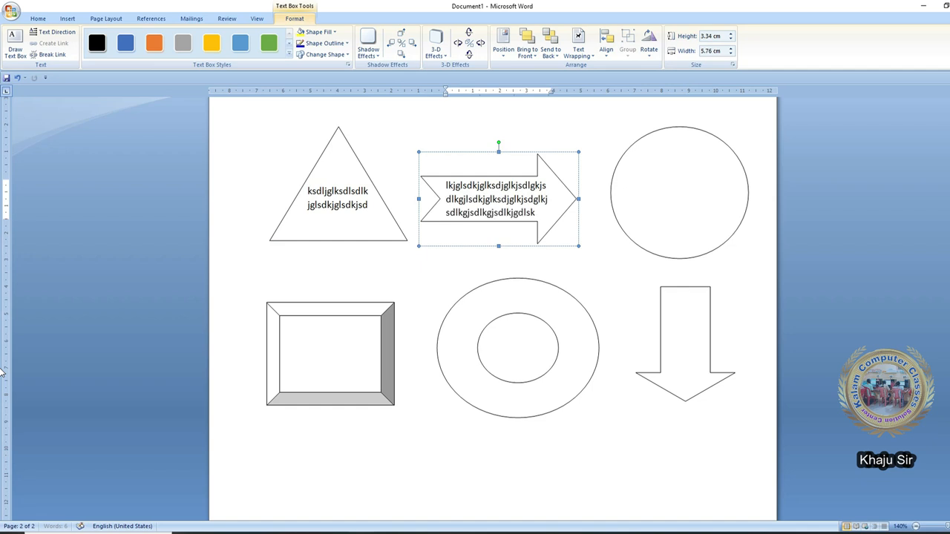
text(lsgjlk)
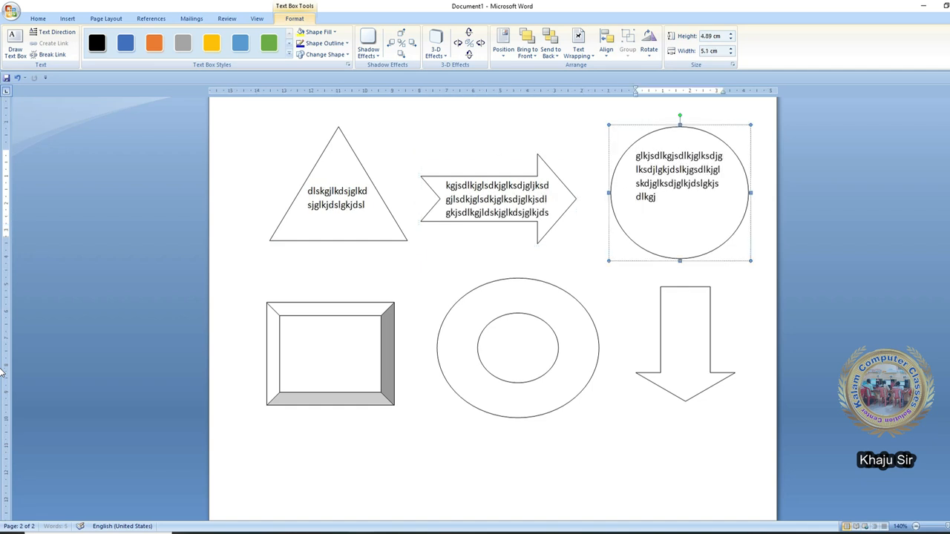
text(jsdlkjgldskjglkjsdglkjsdlgkjsdlkjgsdlkjglsdkjglk)
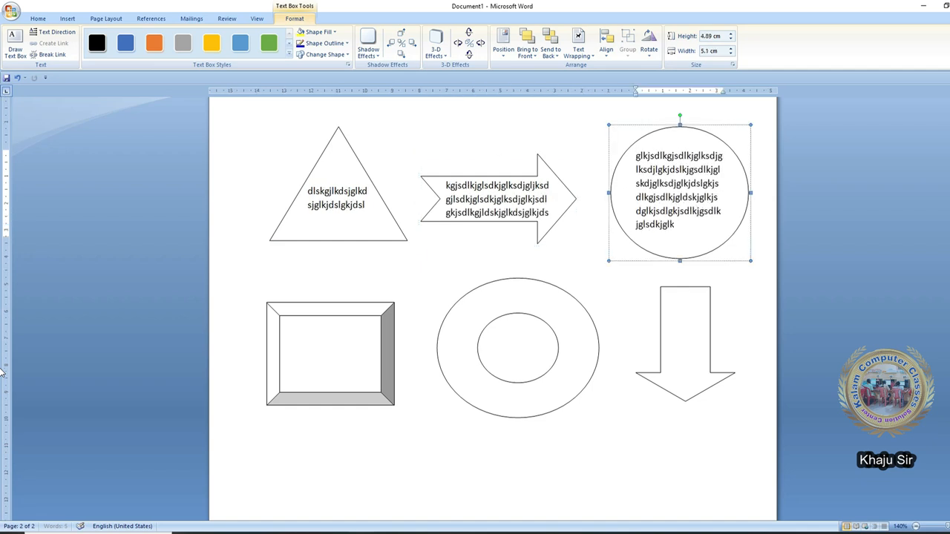
text(dsjglkjdslgkjdslkjgsdlkjglksdjglksdjglkjsdlgkjsdlkgjsdlkjglksdjglksdjglkjdslgkjsdlkgjsdlkjg)
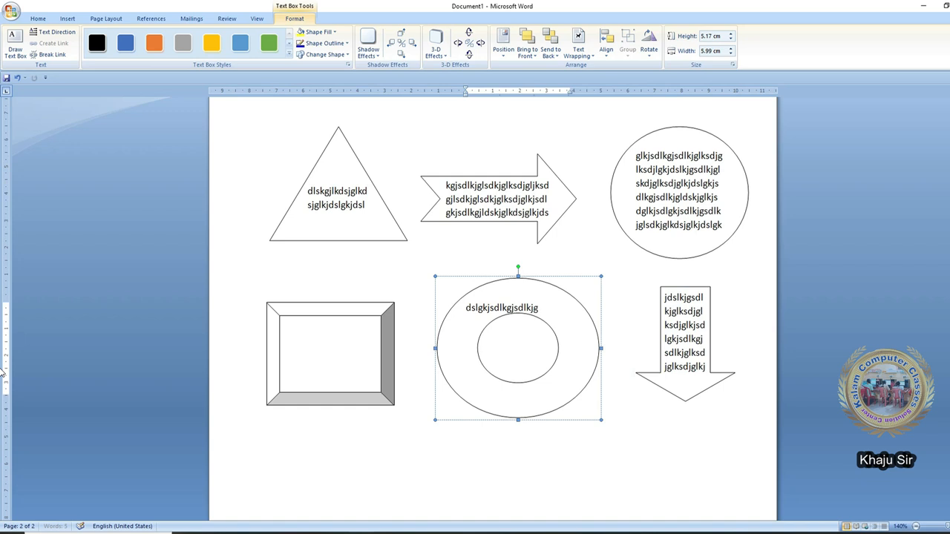
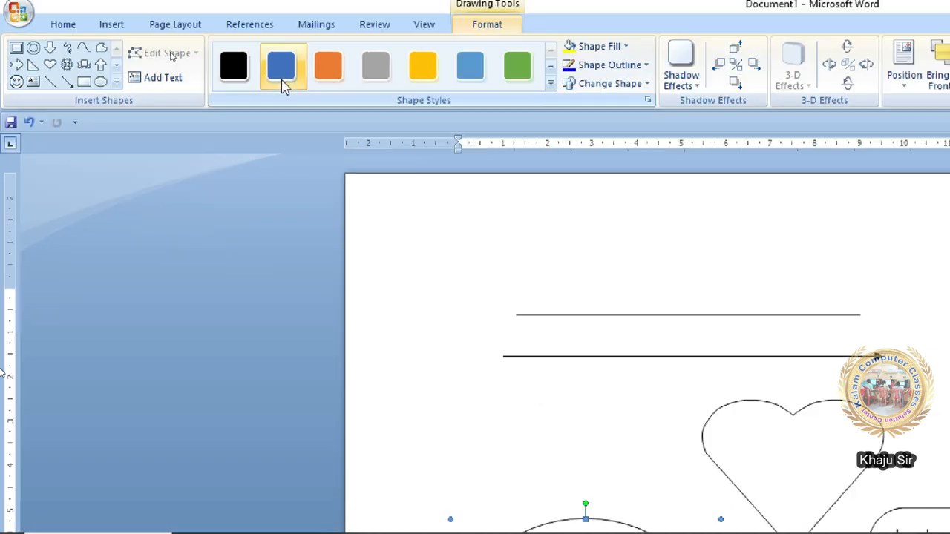
- Apply the blue preset shape style to the smiley face, then select the starburst lower down
click(259, 45)
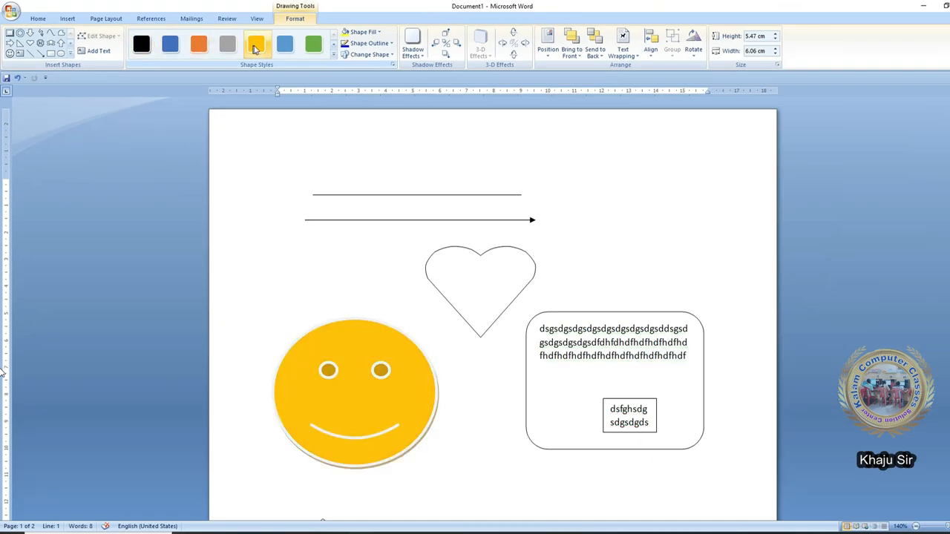
click(333, 57)
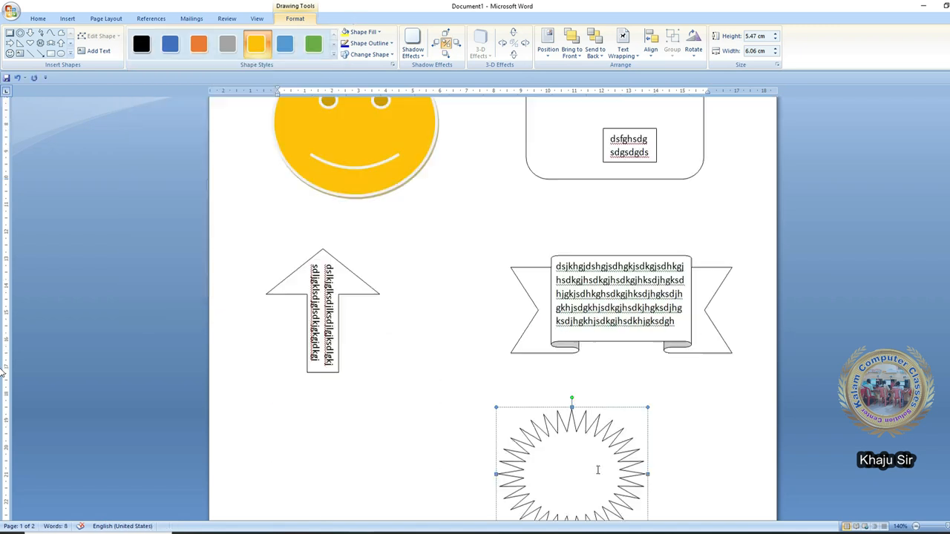
scroll(596, 469, down, 5)
click(586, 352)
- Move the starburst left, enlarge it from its corner, and try the green and yellow styles
click(294, 19)
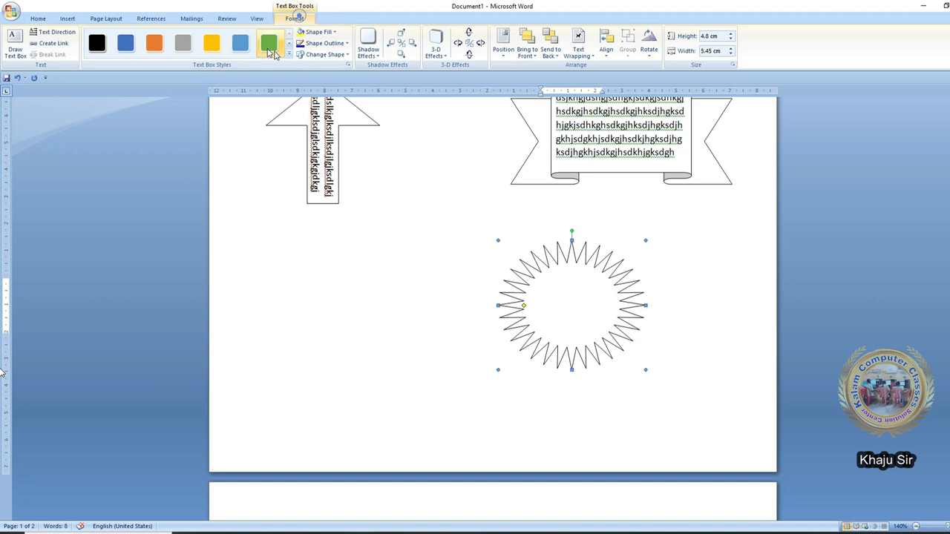
drag(541, 264, 342, 258)
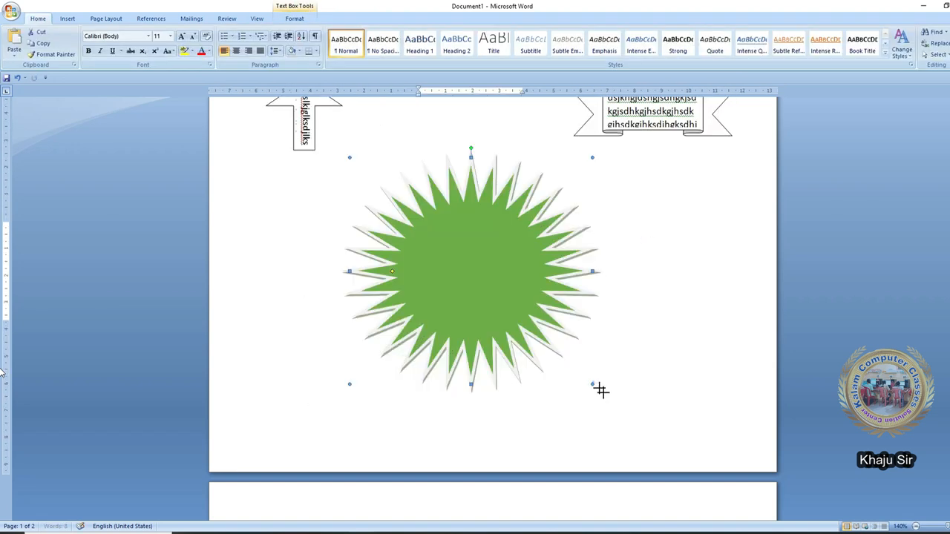
drag(593, 382, 614, 401)
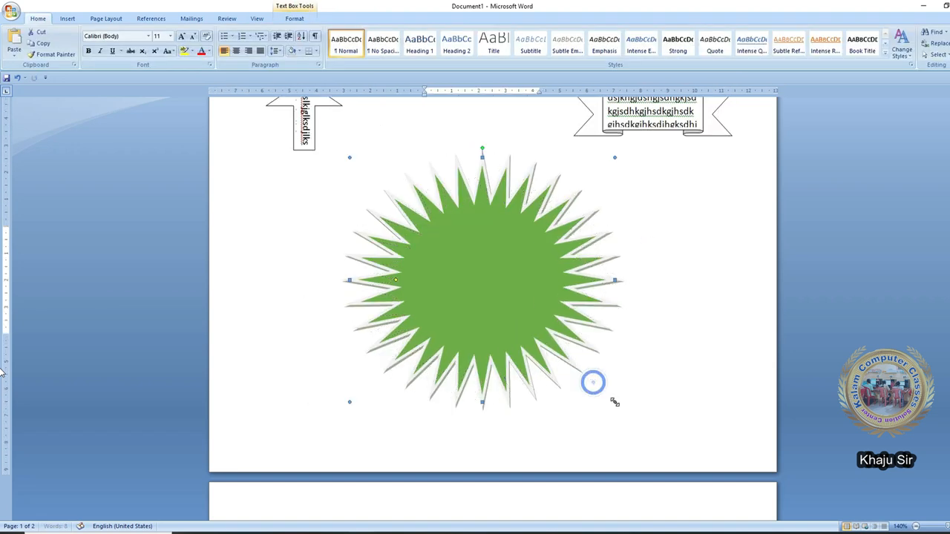
click(294, 19)
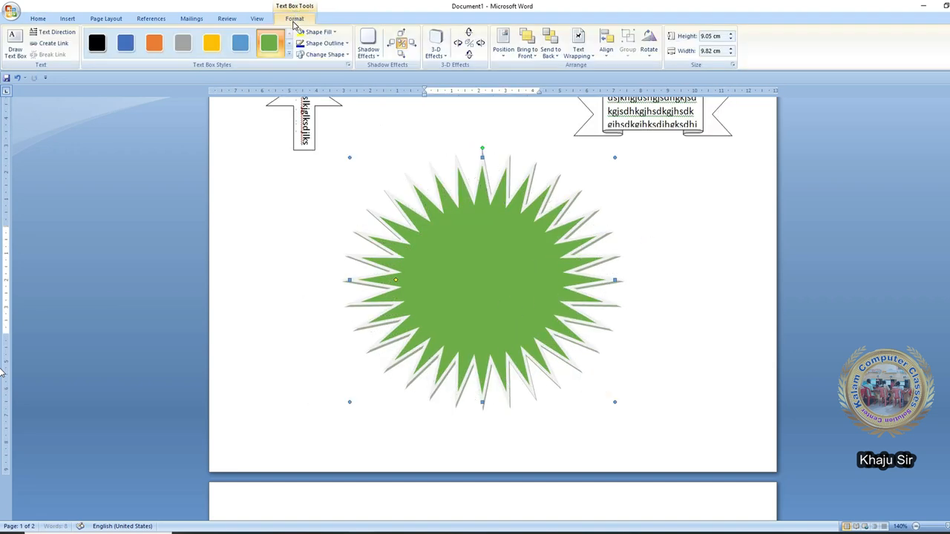
click(328, 33)
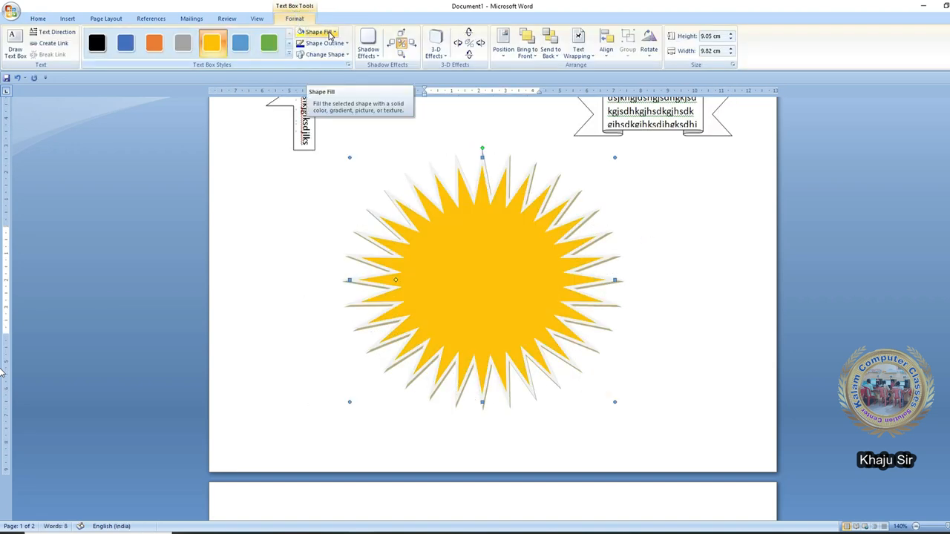
click(213, 46)
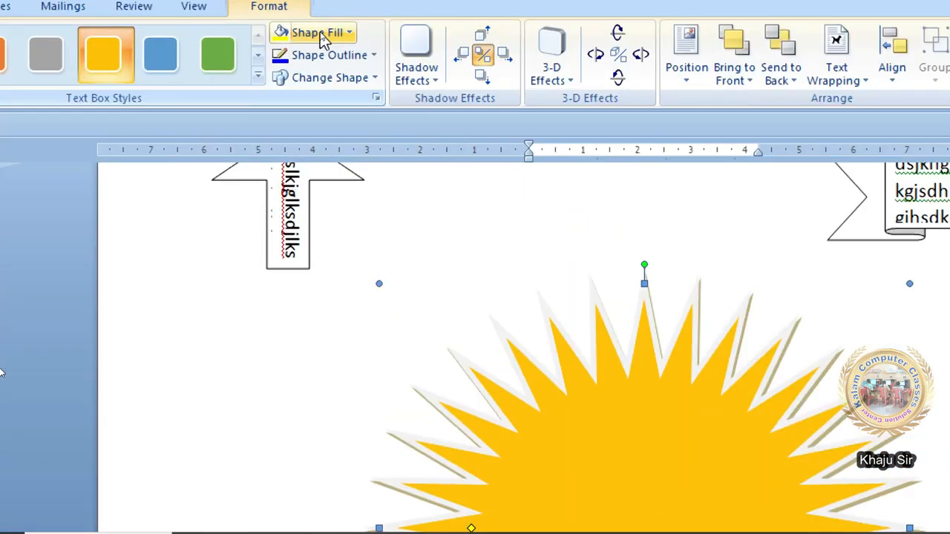
- Fill the starburst solid red, then apply a red gradient that darkens toward its edges
click(321, 34)
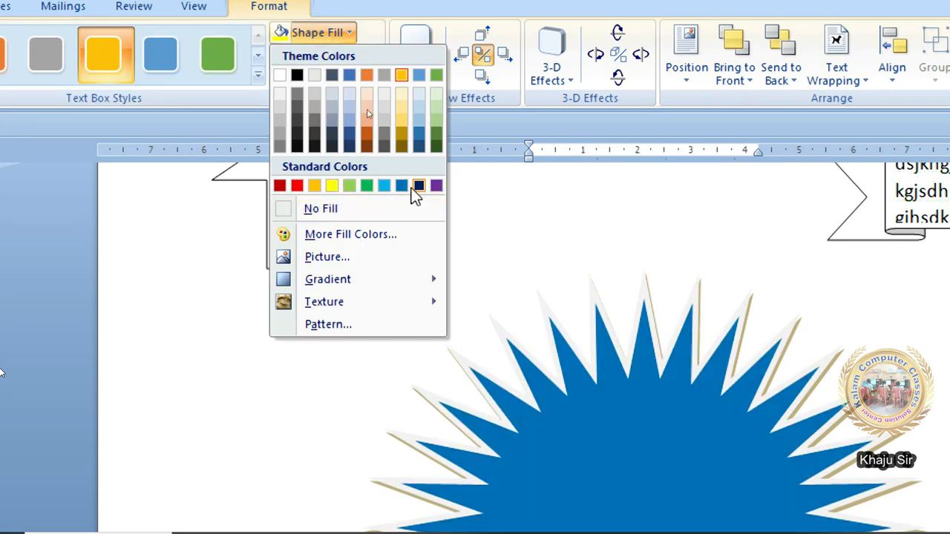
click(297, 186)
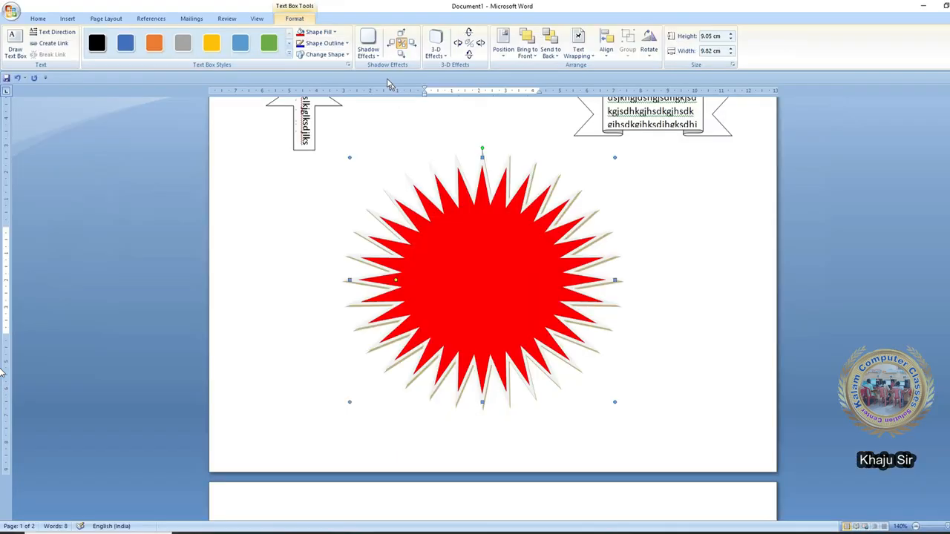
click(335, 33)
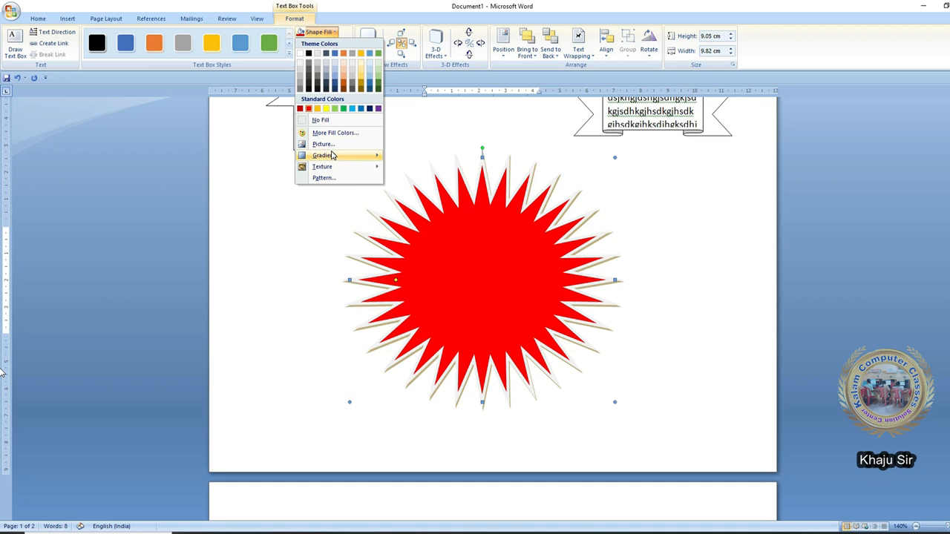
mouse_move(333, 155)
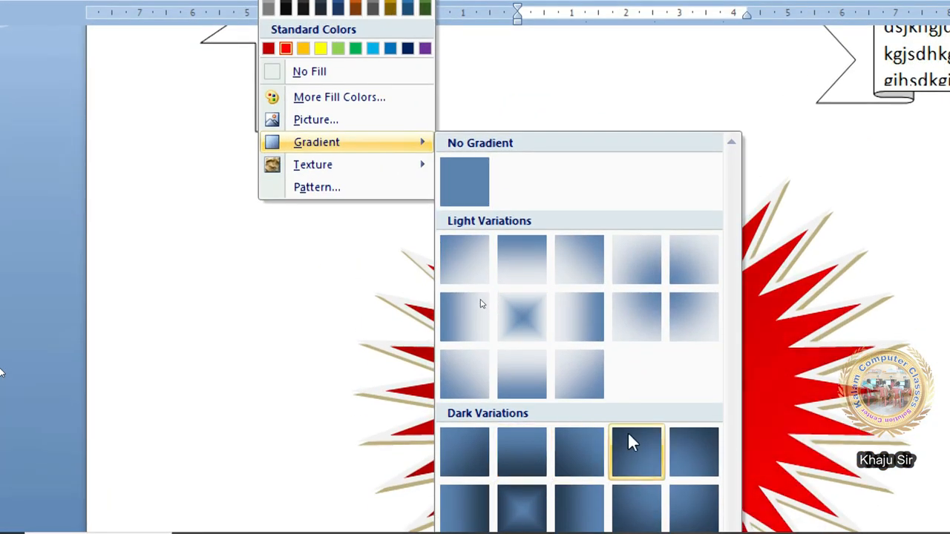
click(521, 318)
click(326, 27)
mouse_move(400, 281)
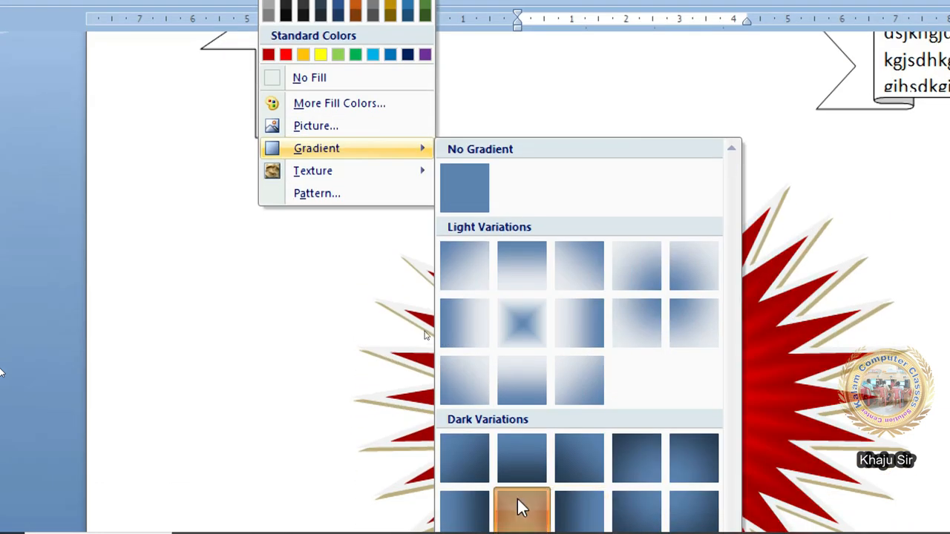
click(523, 509)
click(318, 32)
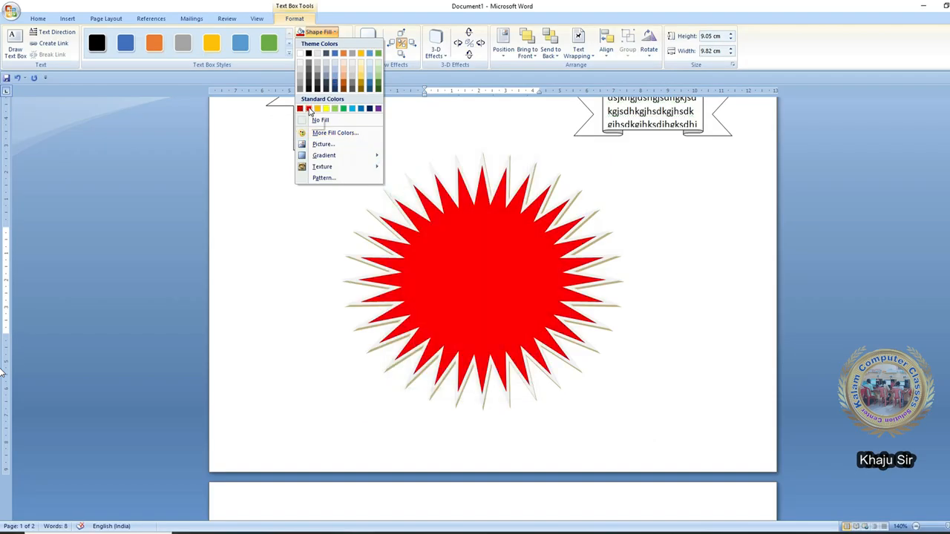
mouse_move(329, 155)
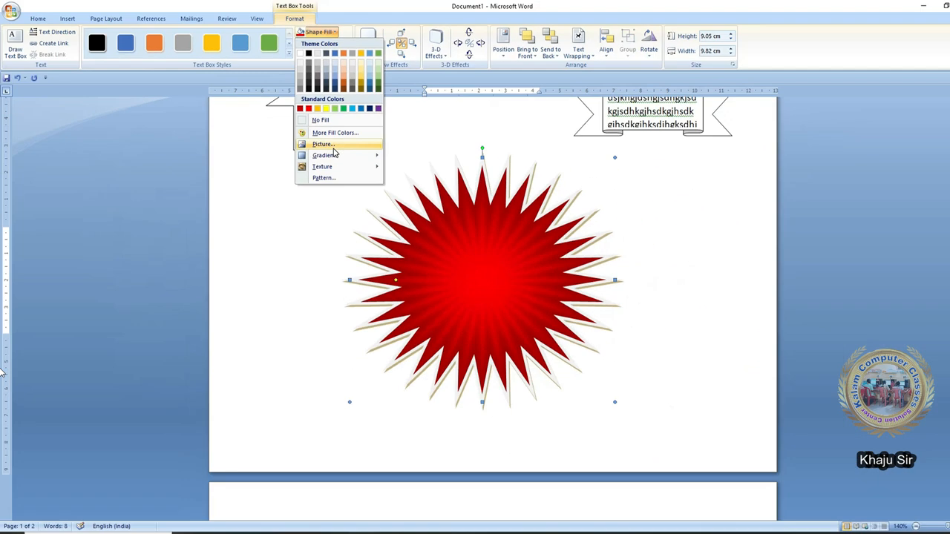
click(333, 149)
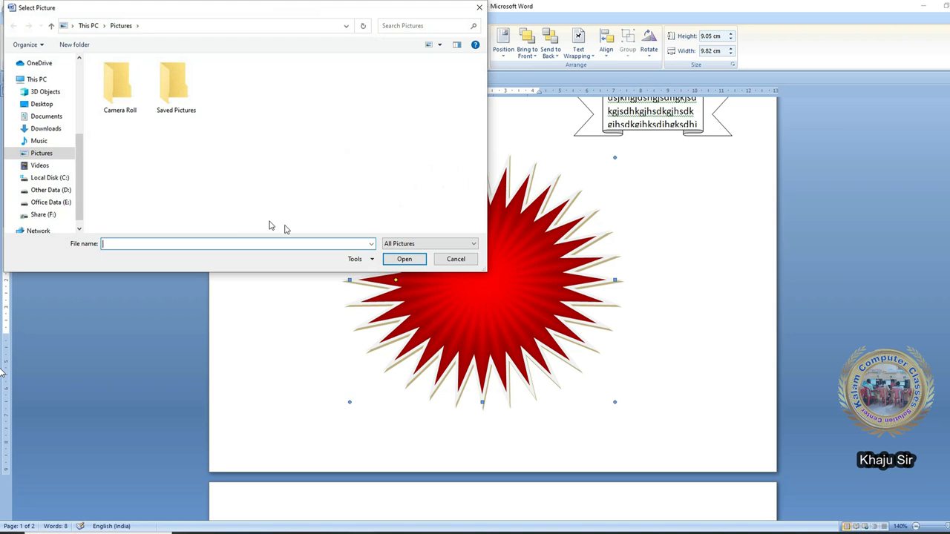
click(52, 189)
double_click(141, 135)
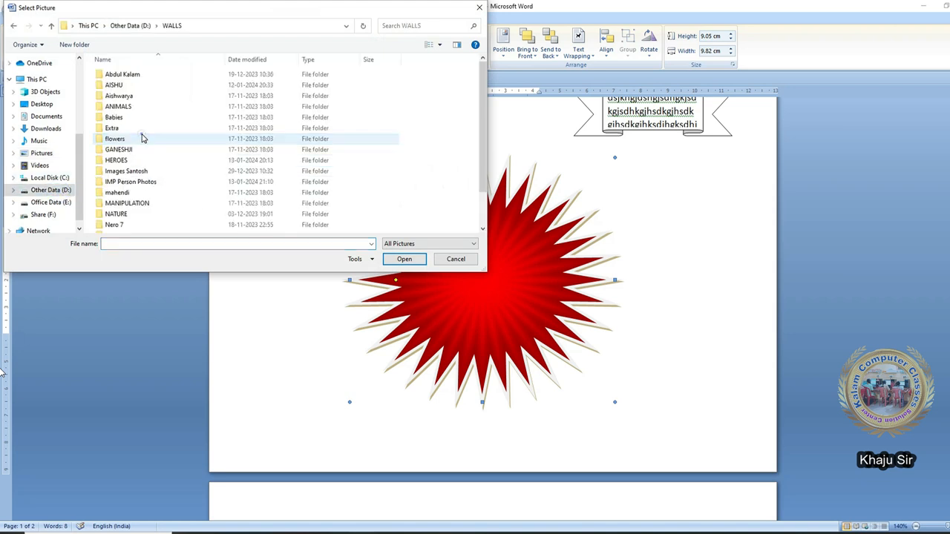
double_click(131, 181)
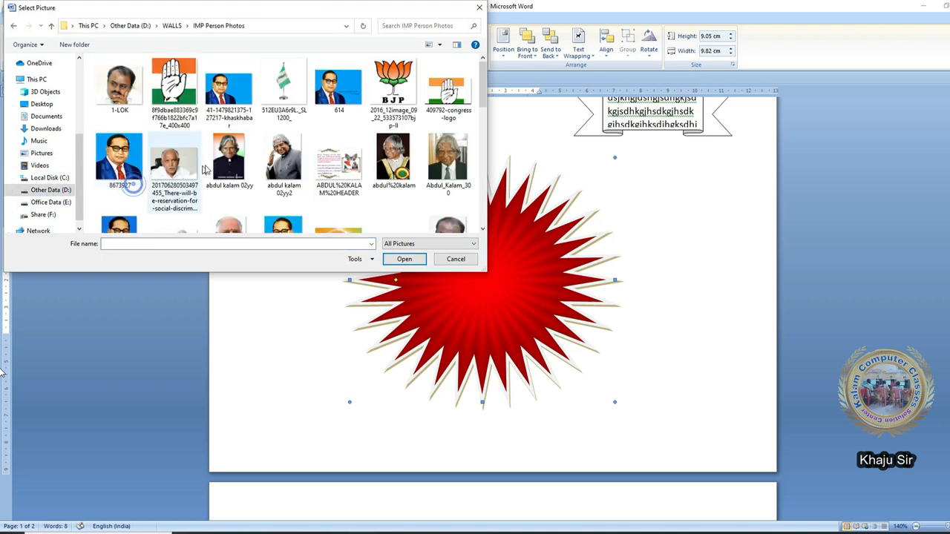
click(395, 159)
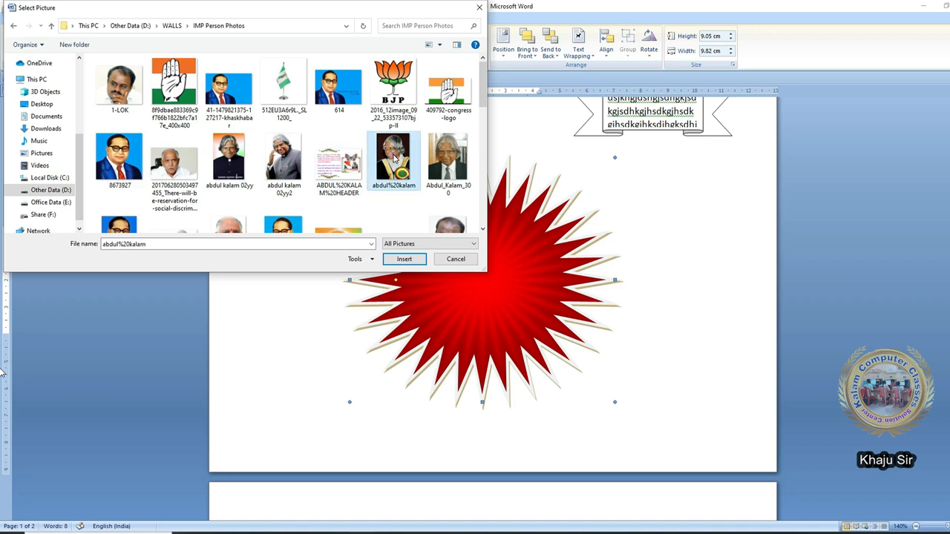
double_click(396, 160)
click(328, 32)
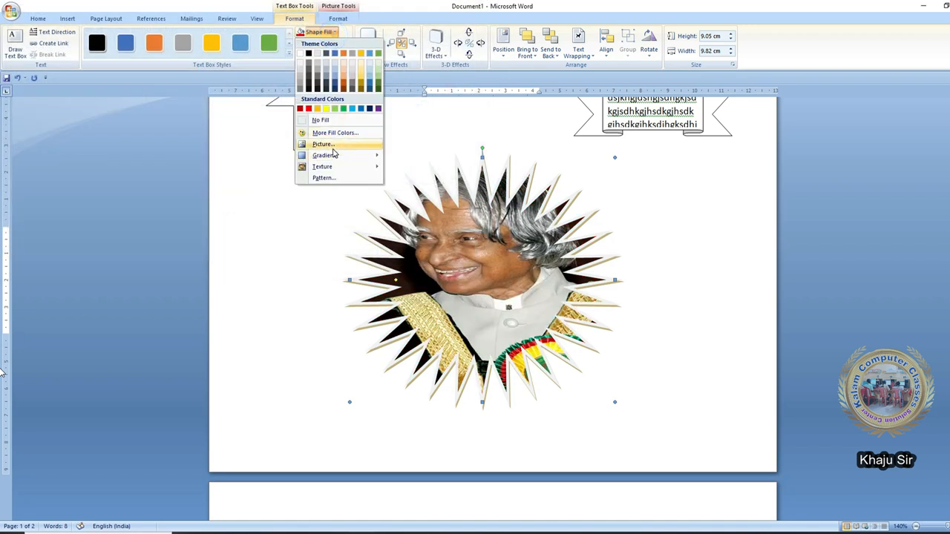
mouse_move(335, 167)
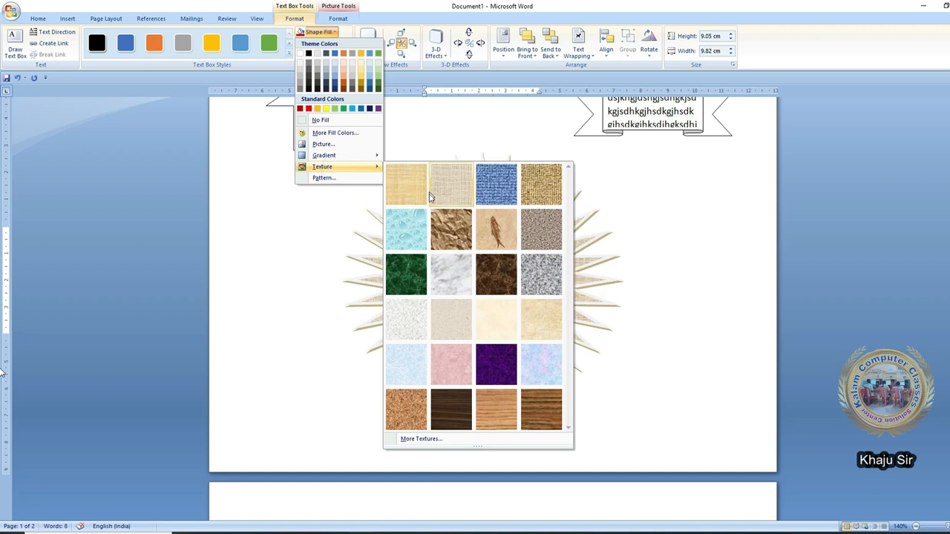
click(420, 238)
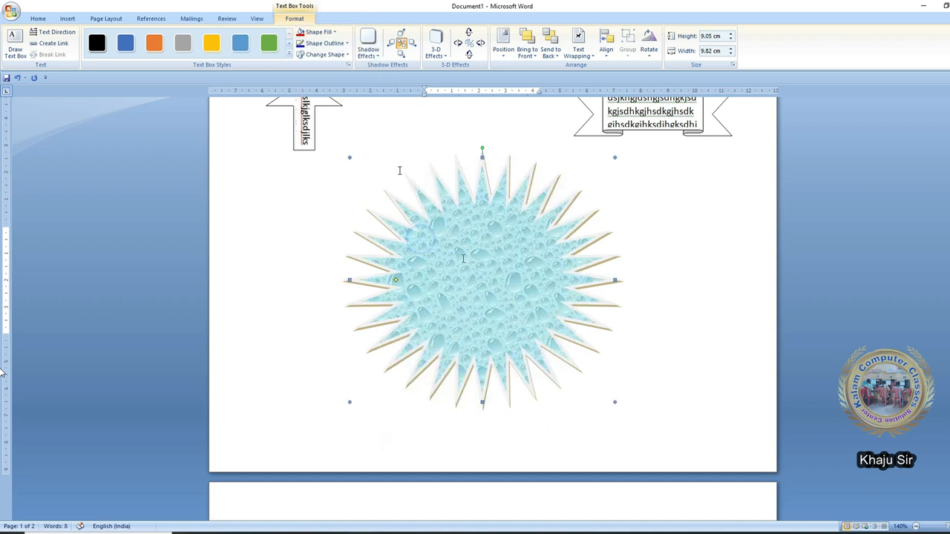
click(328, 32)
mouse_move(349, 170)
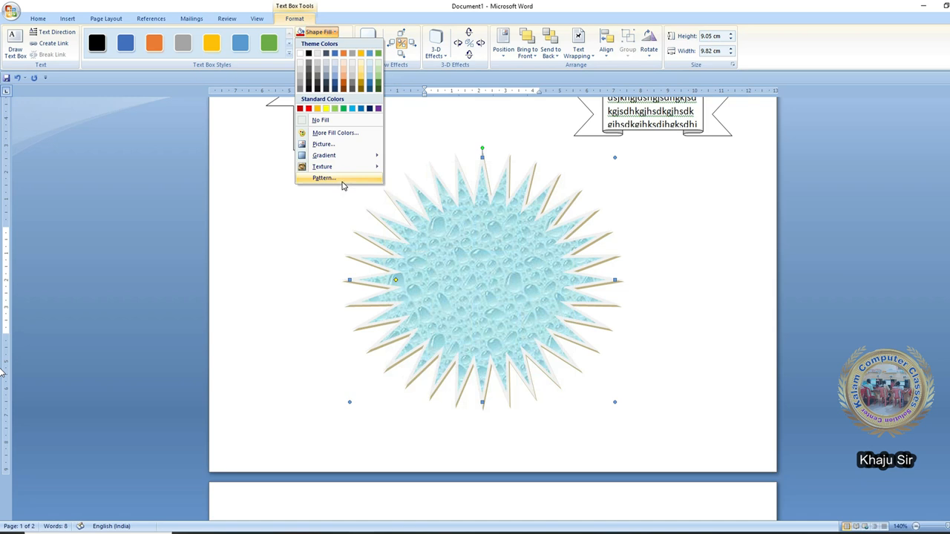
click(342, 181)
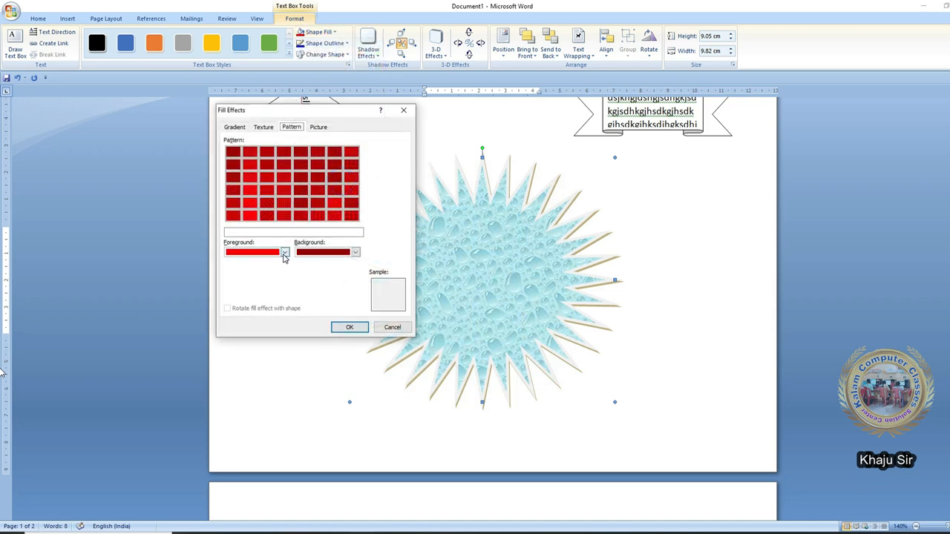
click(284, 253)
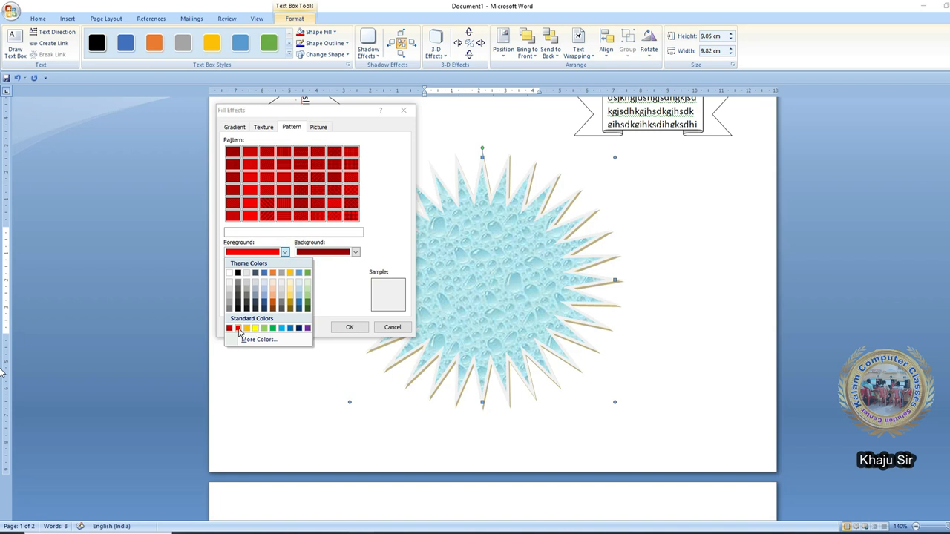
click(237, 328)
click(336, 253)
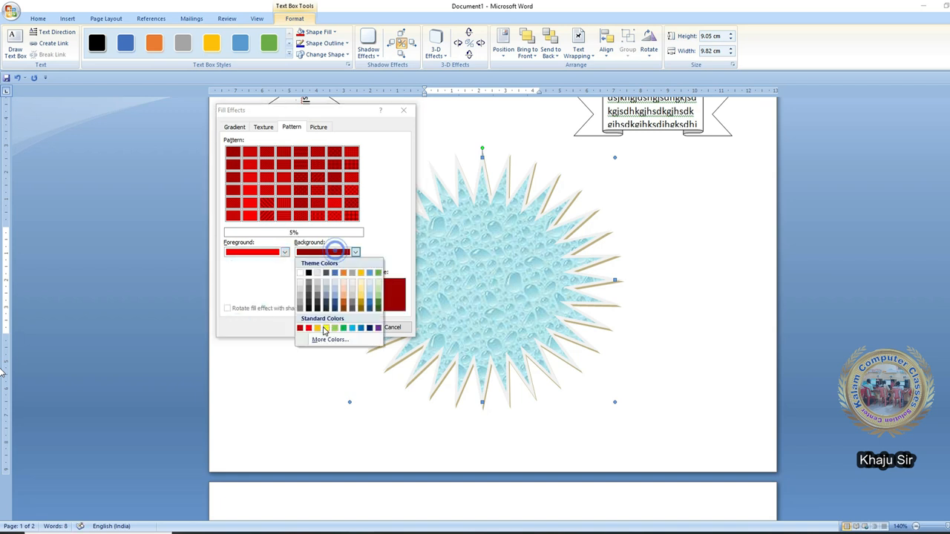
click(324, 327)
click(351, 190)
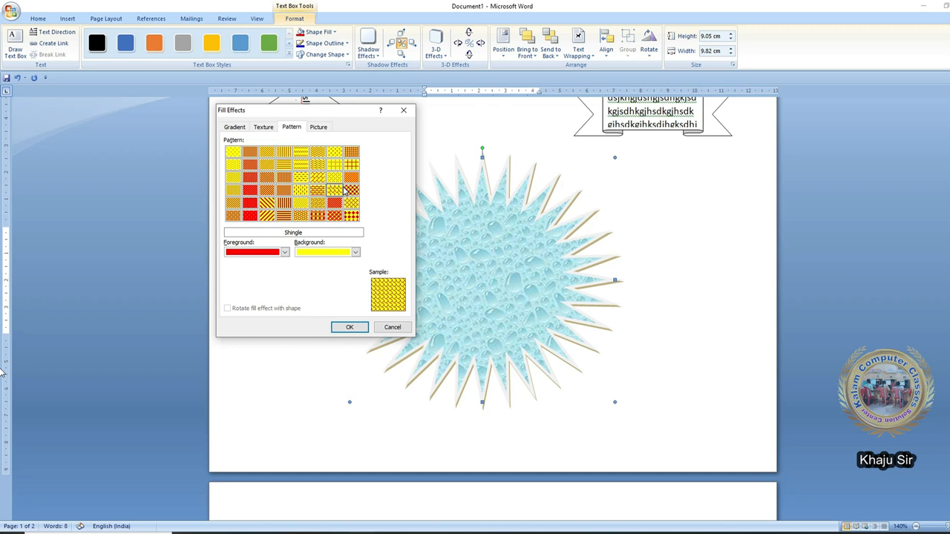
click(317, 190)
click(318, 176)
click(318, 190)
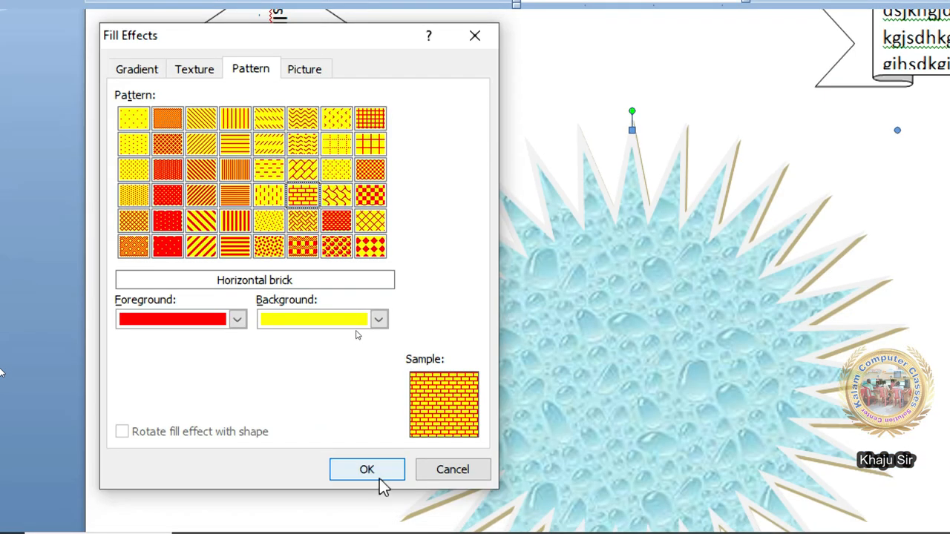
click(374, 490)
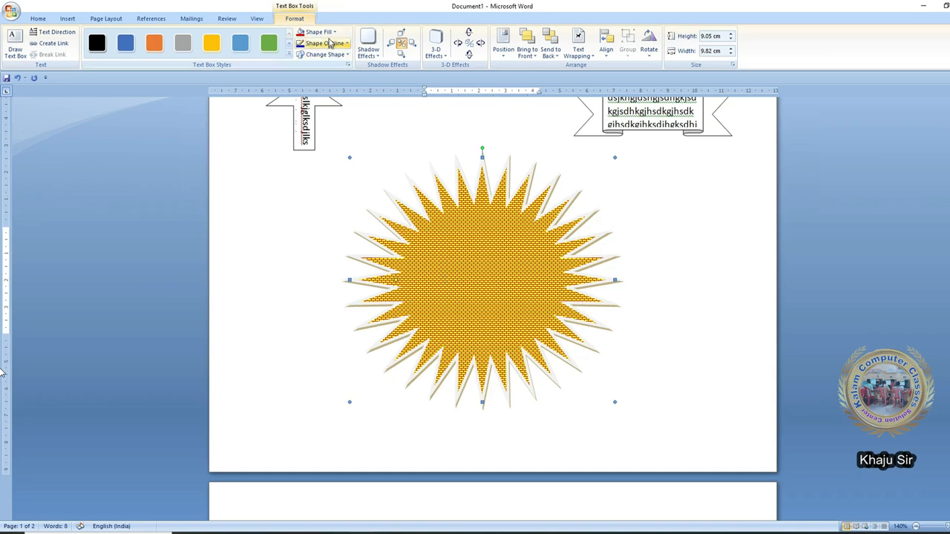
click(318, 32)
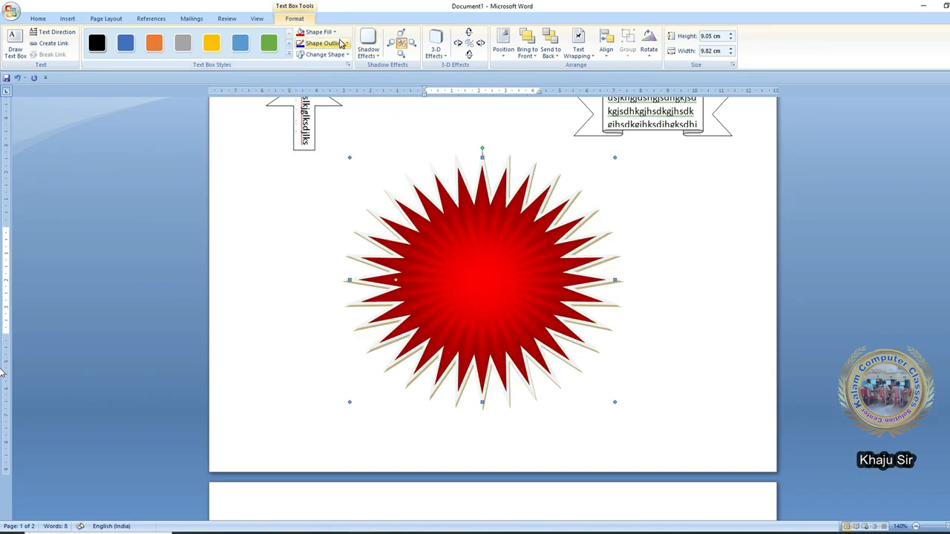
click(331, 34)
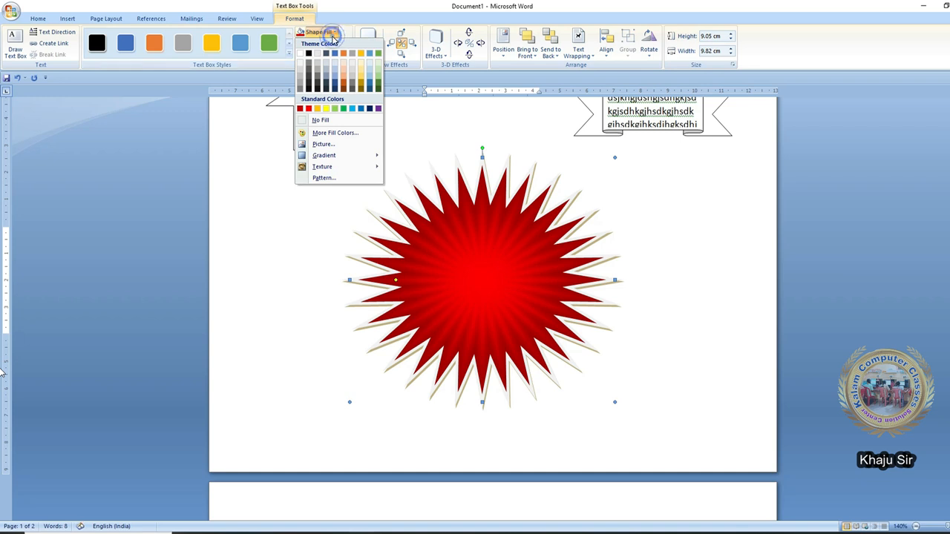
- Give the starburst a yellow outline 3 pt thick
click(332, 42)
click(332, 43)
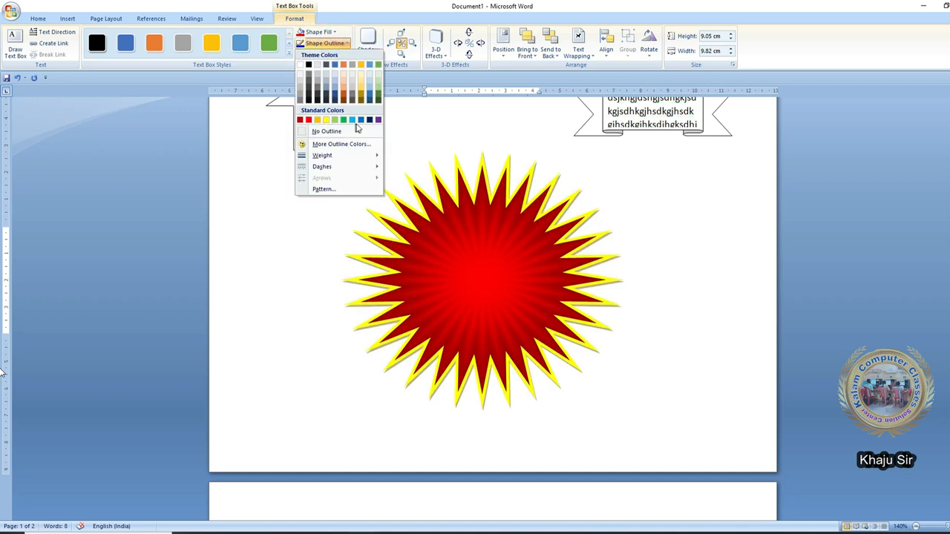
click(324, 120)
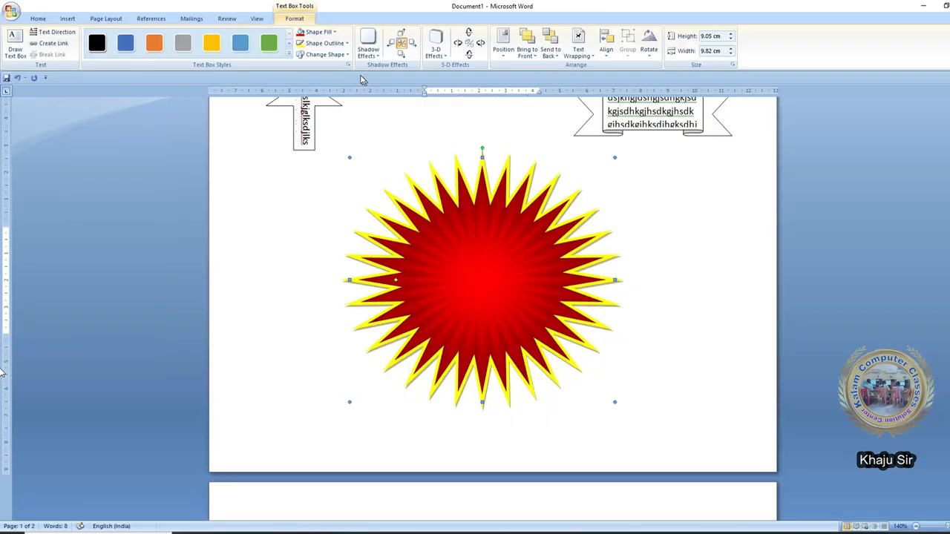
click(325, 43)
mouse_move(322, 155)
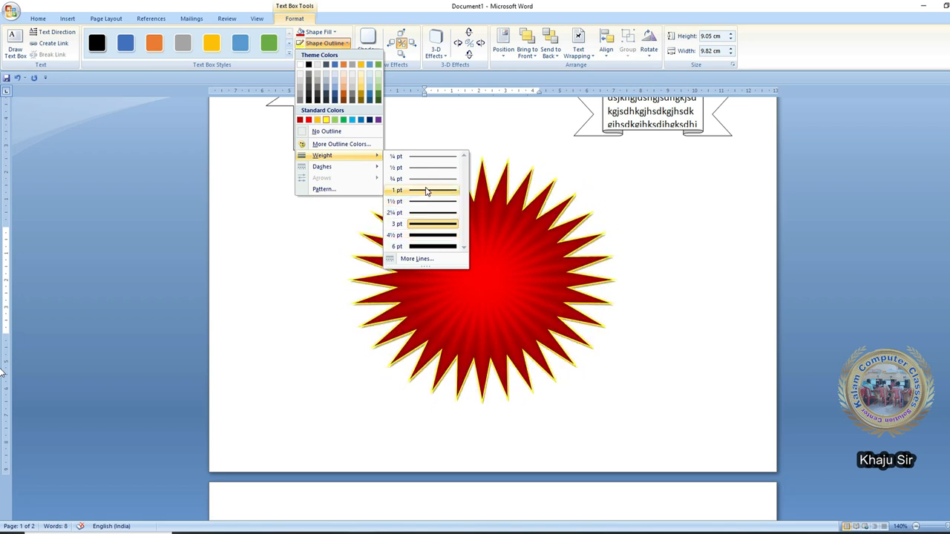
click(418, 224)
- Try long-dash and round-dot outline styles, then return the outline to a solid line
click(324, 43)
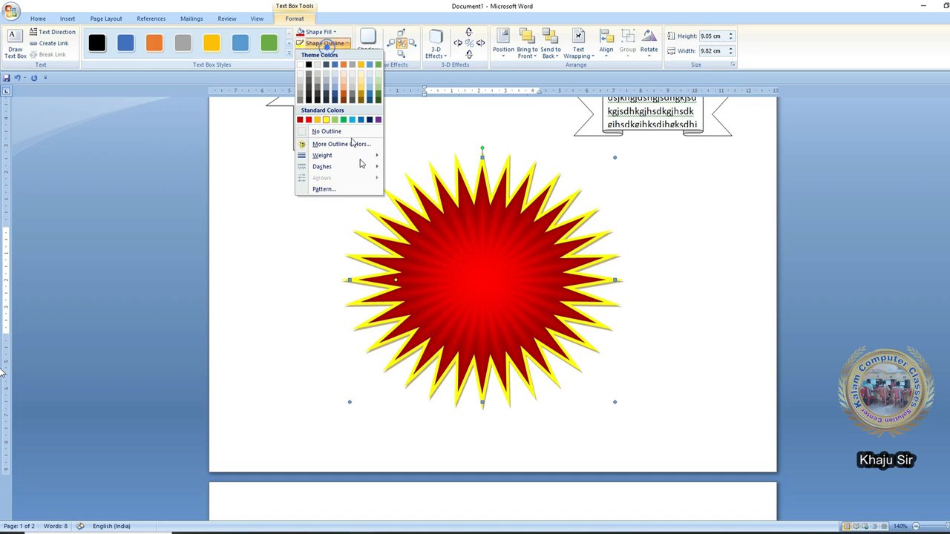
mouse_move(365, 173)
click(420, 206)
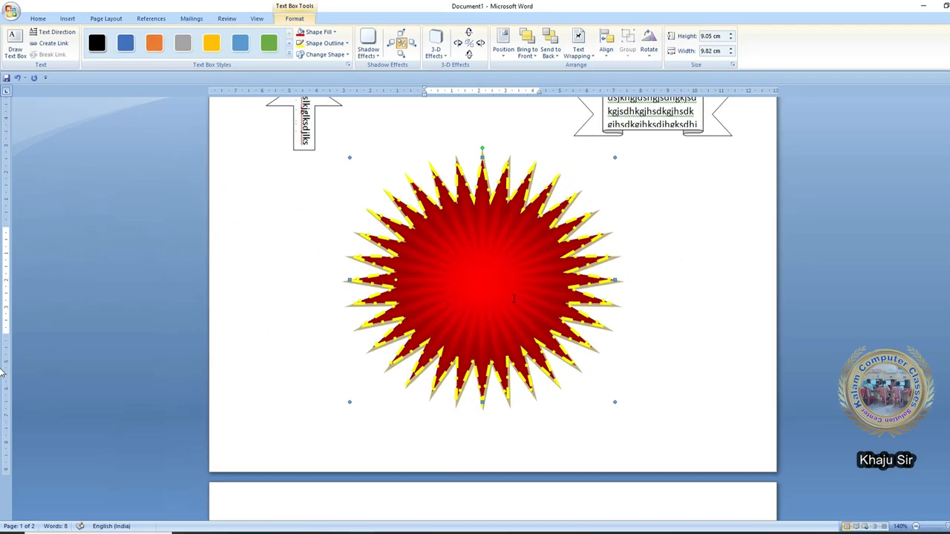
click(324, 33)
click(323, 33)
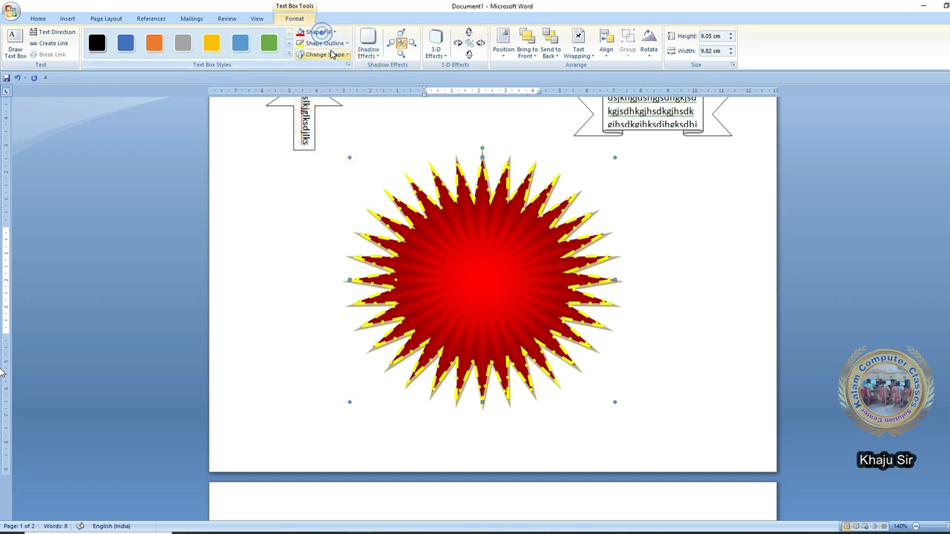
click(326, 43)
mouse_move(362, 168)
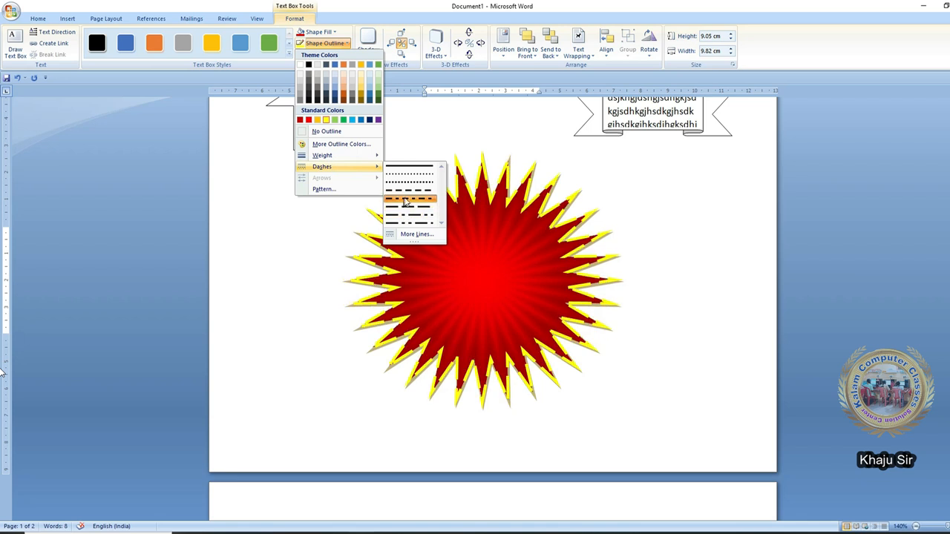
click(413, 174)
click(324, 43)
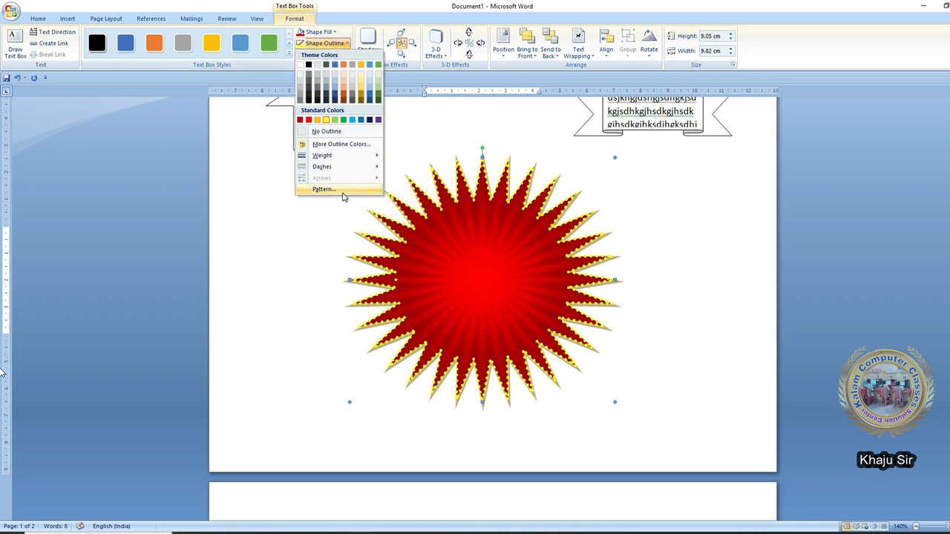
mouse_move(349, 167)
click(408, 167)
- Apply a patterned outline with a black background and the Solid diamond pattern
click(330, 45)
click(350, 191)
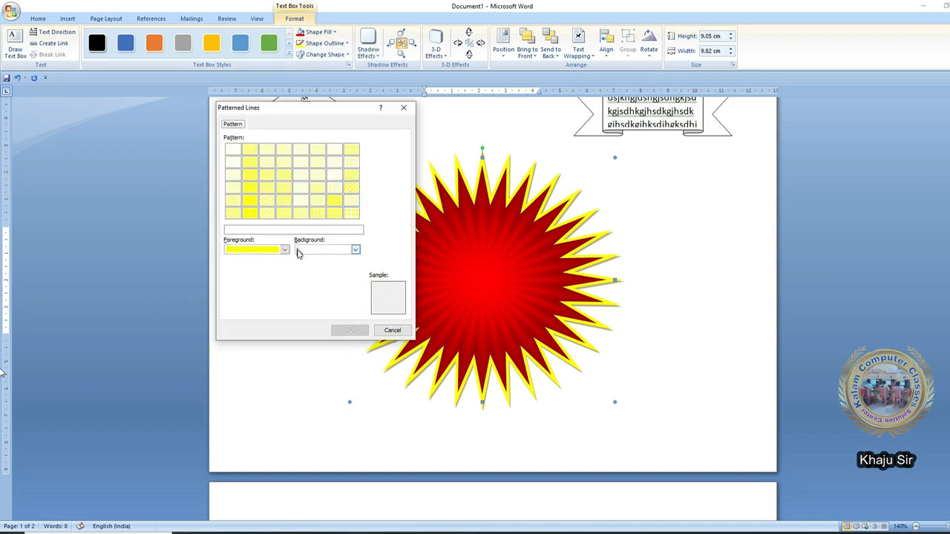
click(324, 252)
click(308, 271)
click(324, 187)
click(334, 187)
click(351, 214)
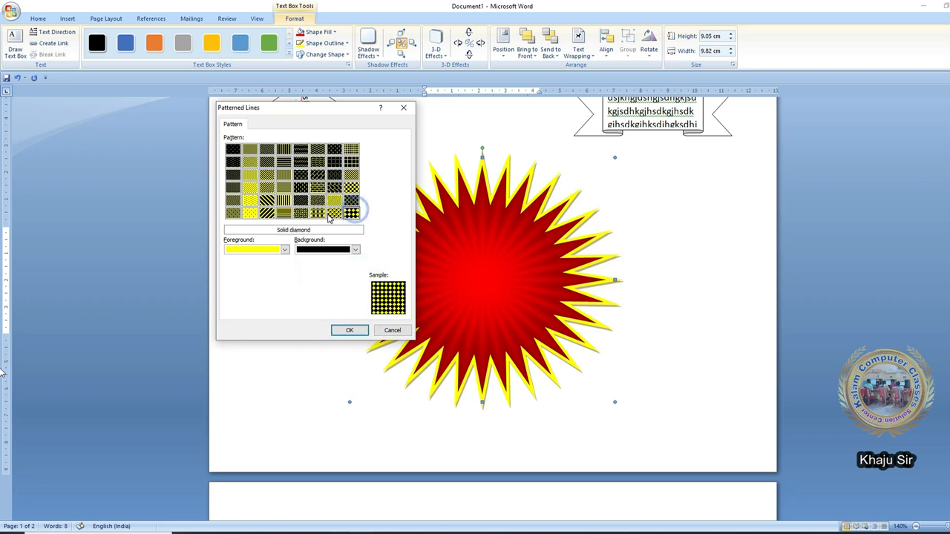
click(334, 214)
click(349, 328)
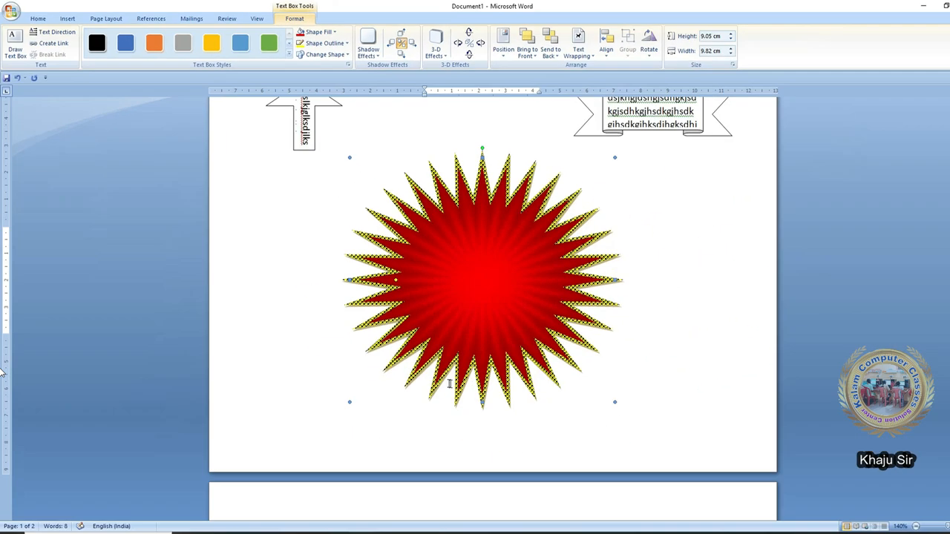
click(327, 43)
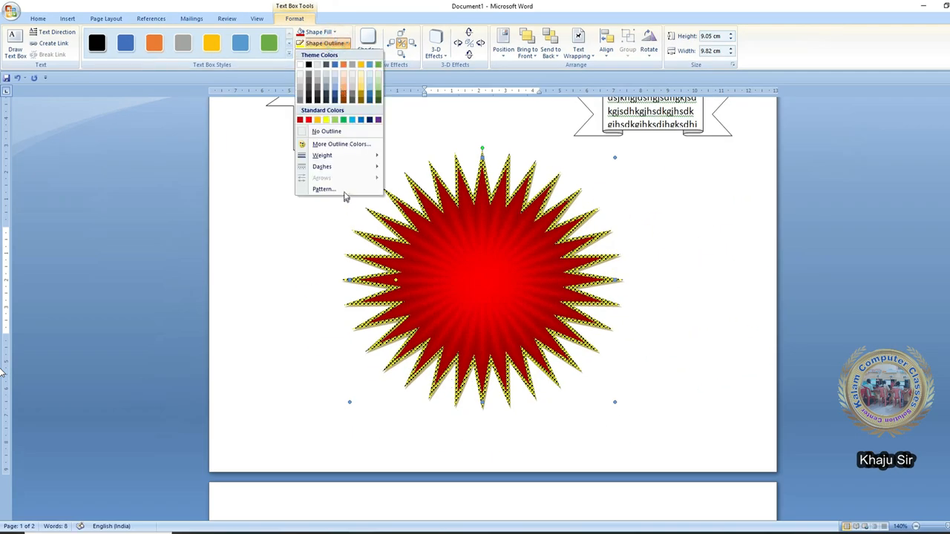
click(446, 218)
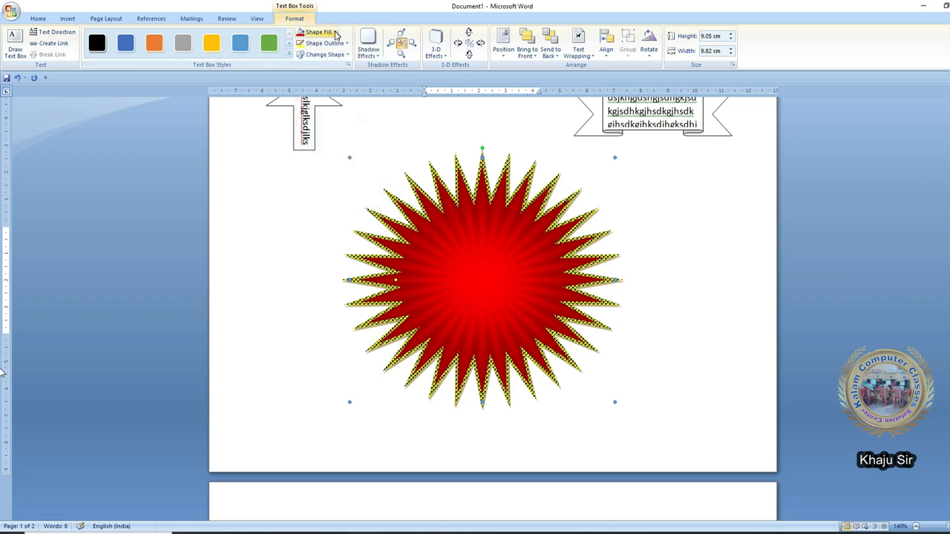
- Browse the Insert Shapes gallery, then open the Change Shape gallery on the Format tab
click(339, 56)
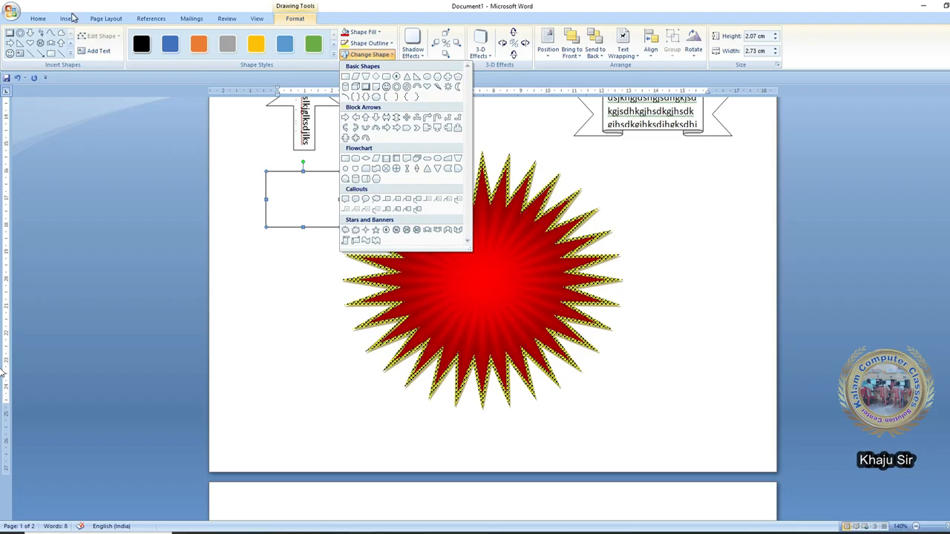
click(67, 19)
click(156, 52)
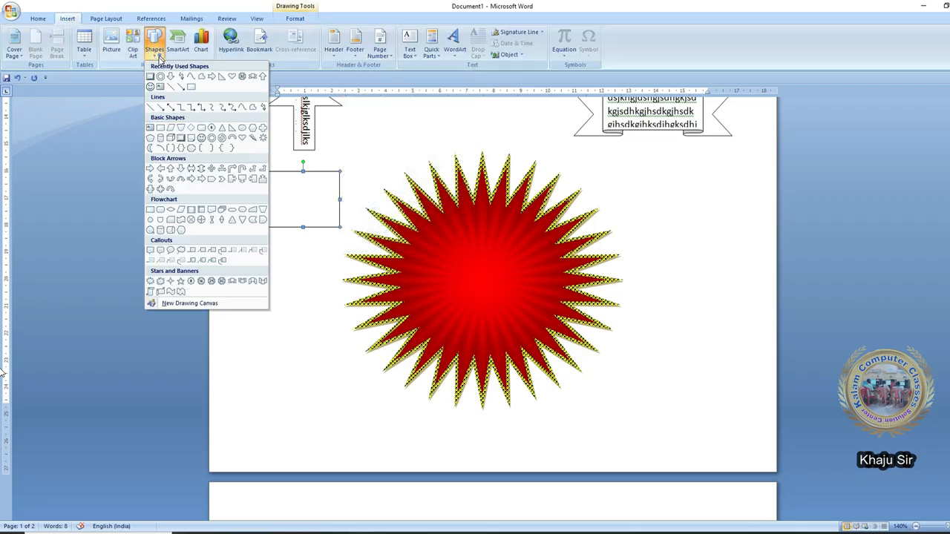
click(295, 19)
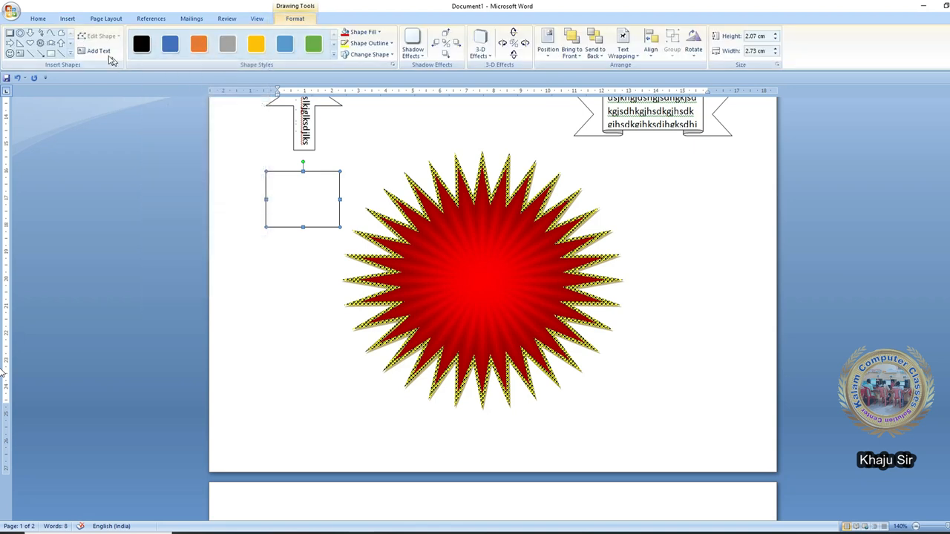
click(66, 58)
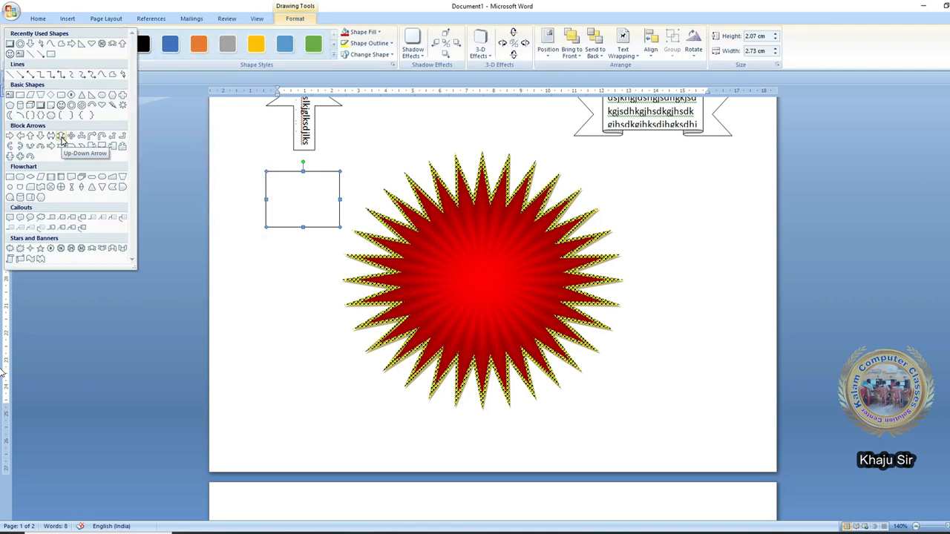
- Change the red starburst into a heart using Change Shape
click(373, 55)
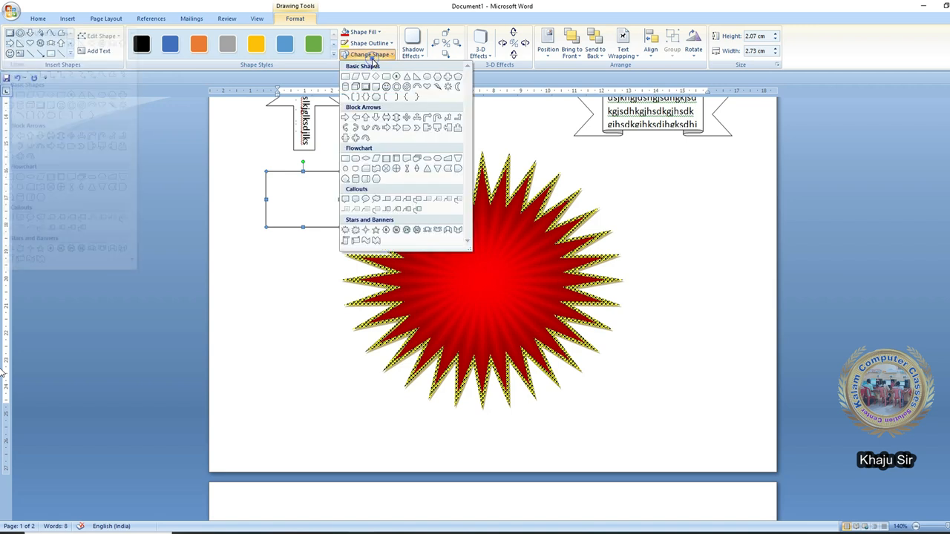
click(555, 312)
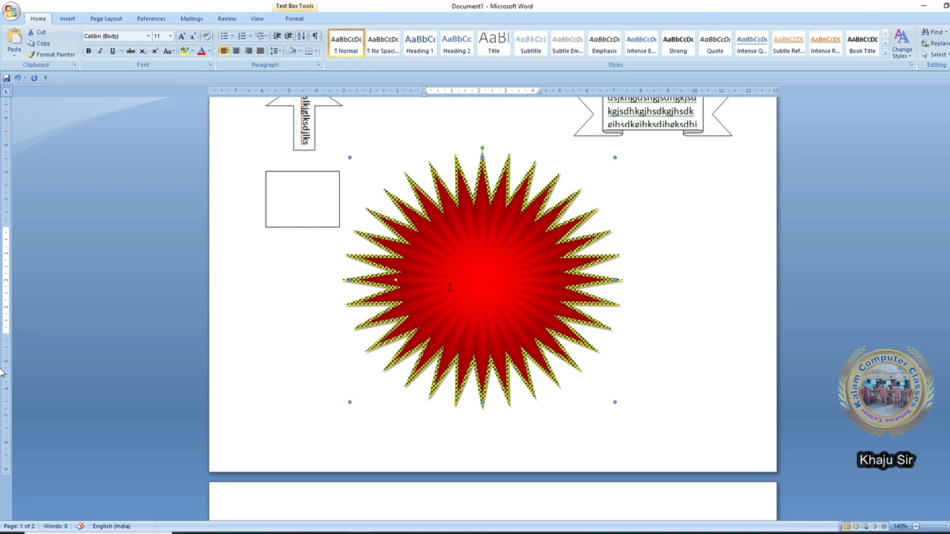
click(300, 20)
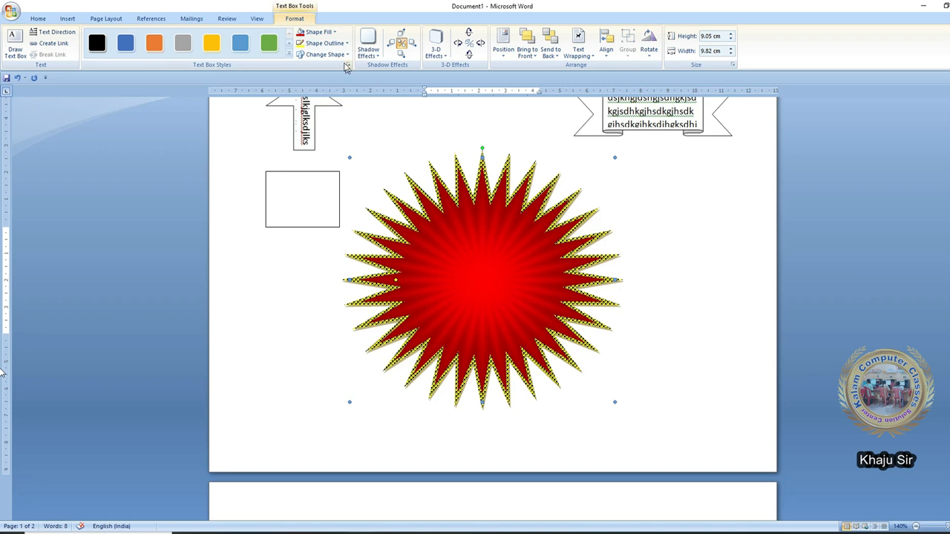
click(326, 54)
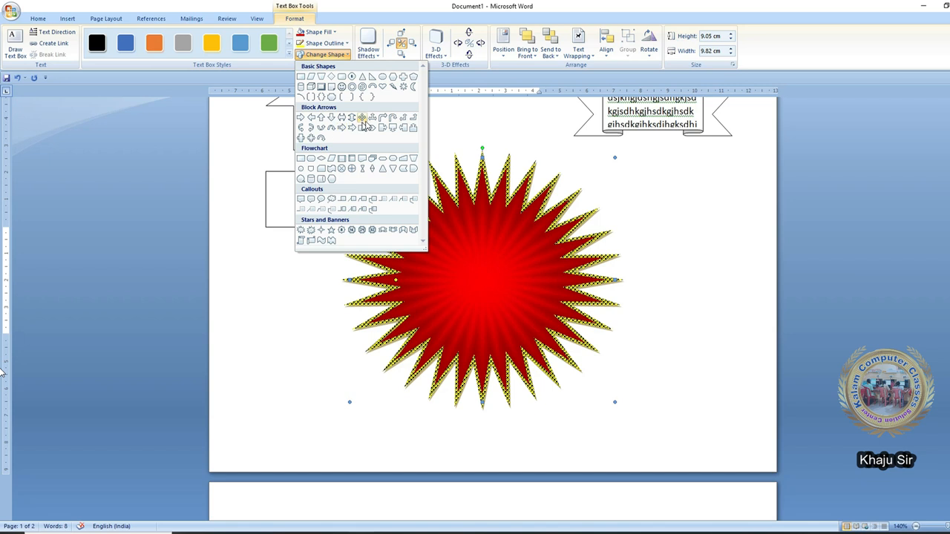
click(382, 87)
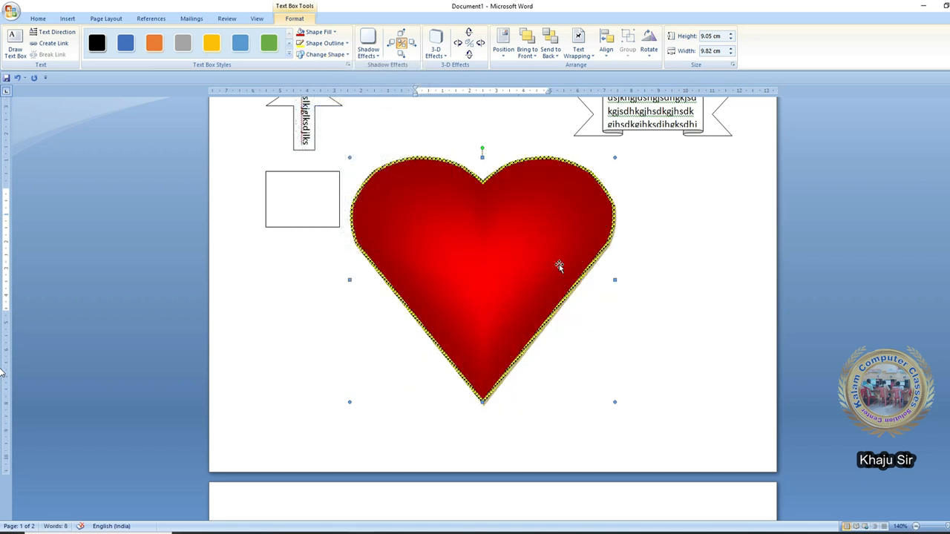
- Draw a smiley face below the small empty rectangle
click(311, 173)
click(295, 19)
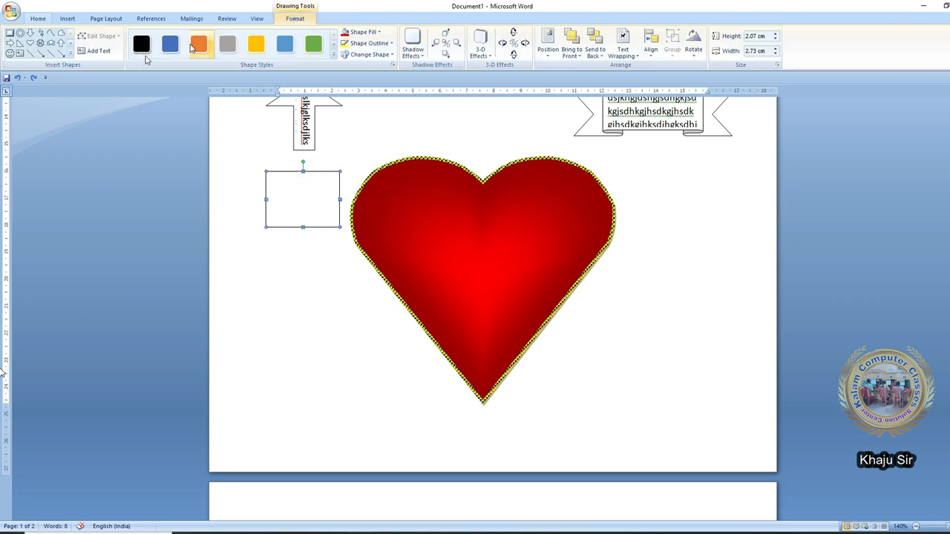
click(70, 54)
click(68, 18)
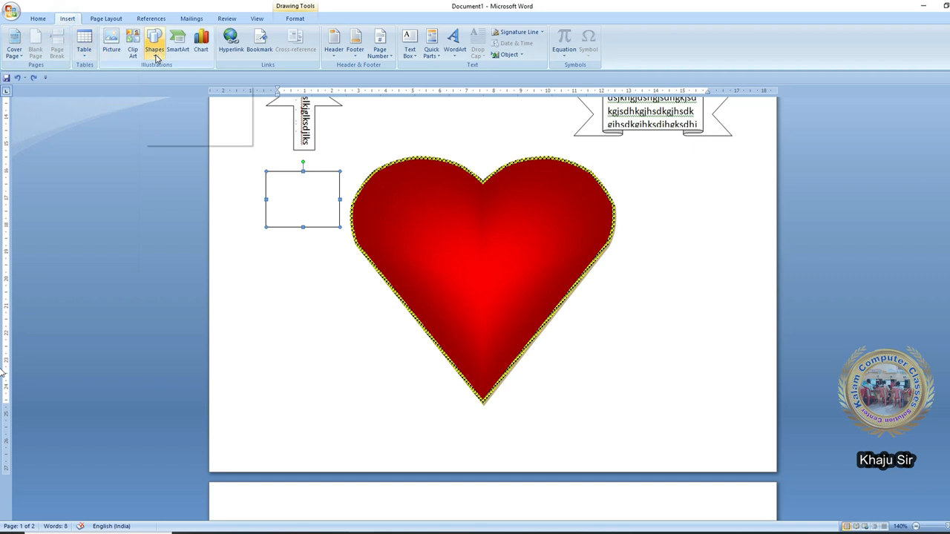
click(154, 48)
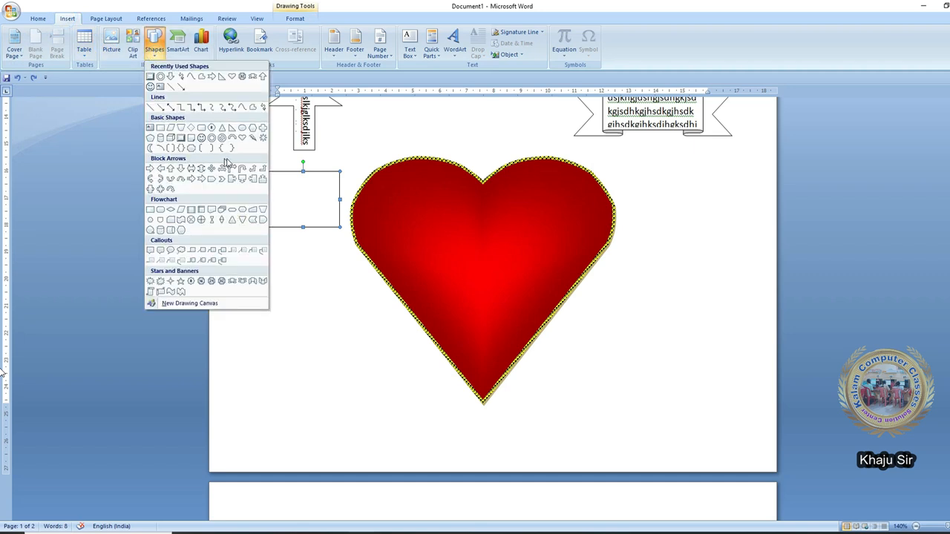
click(211, 139)
drag(263, 300, 355, 391)
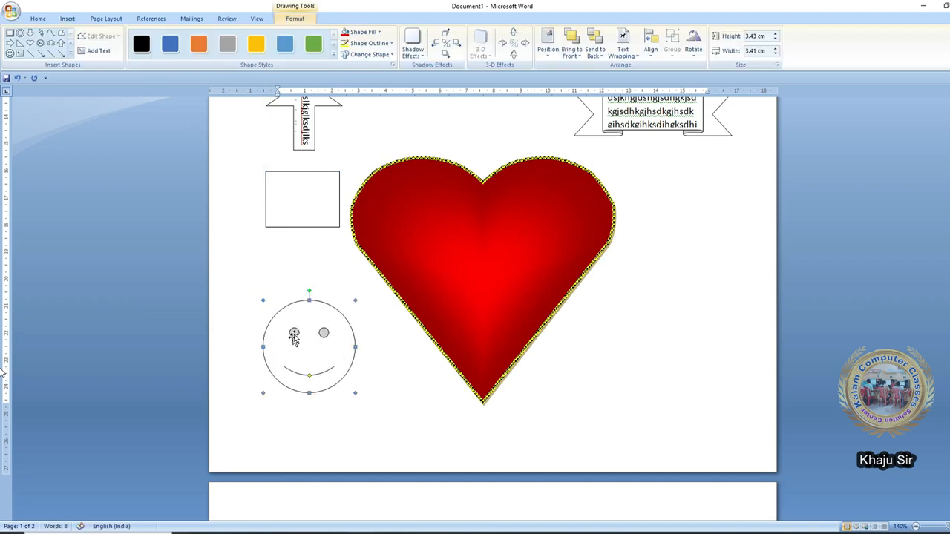
- Change the heart to a smiley face, undo it, then turn it back into a starburst
click(427, 331)
click(294, 18)
click(325, 54)
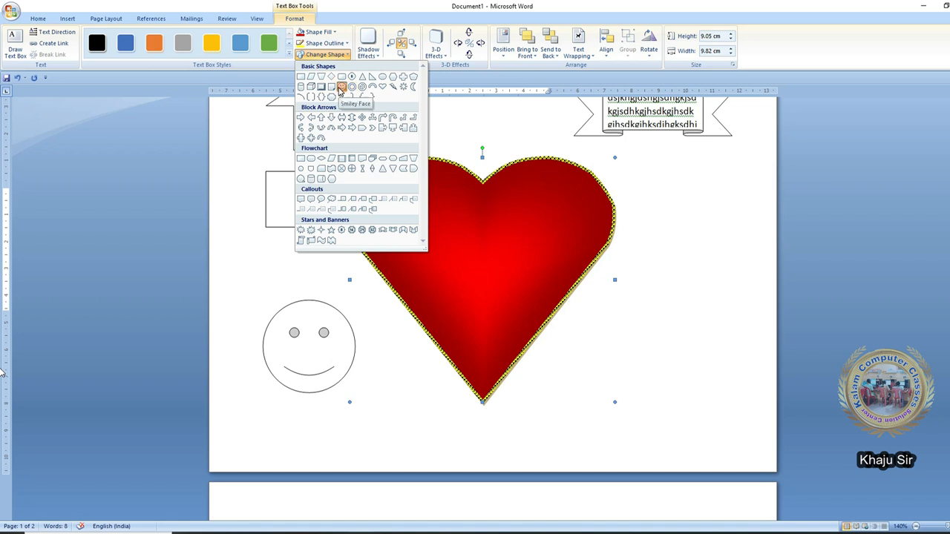
click(341, 88)
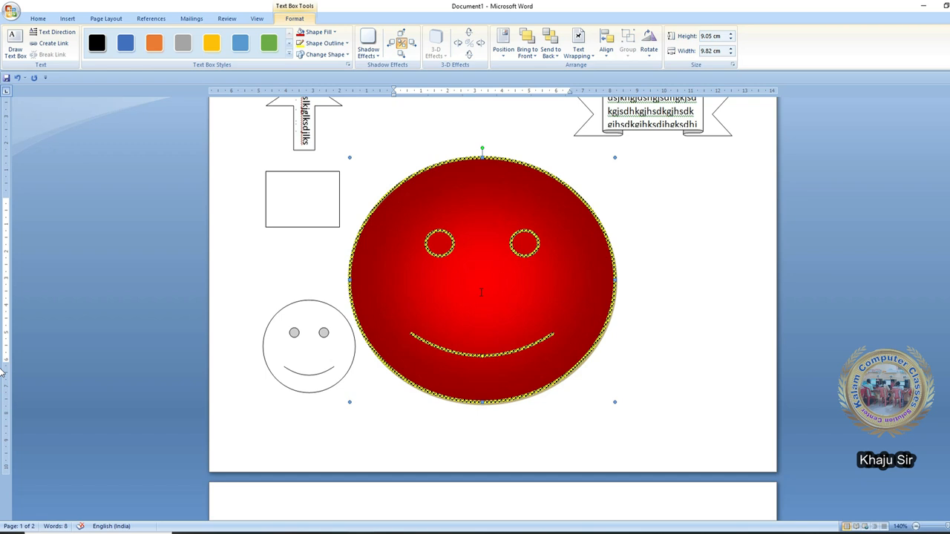
key(ctrl+z)
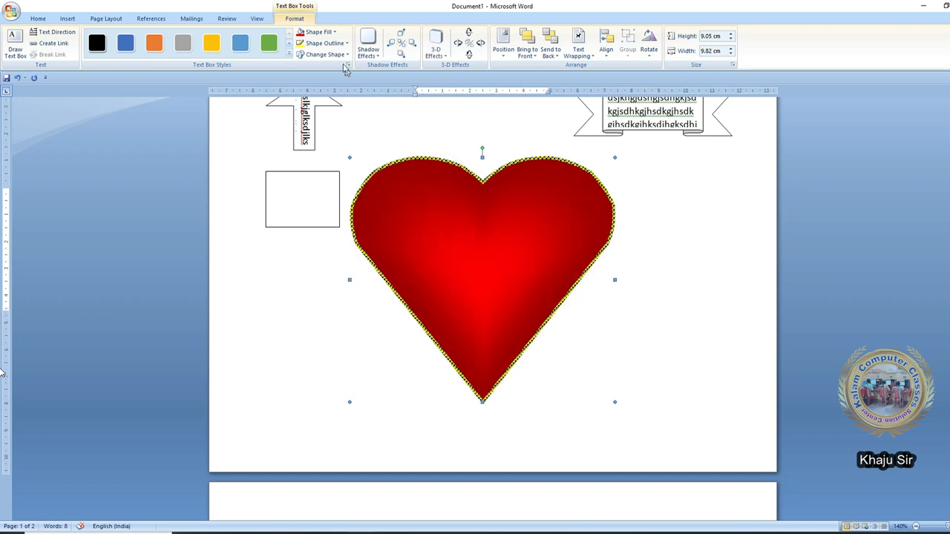
click(324, 54)
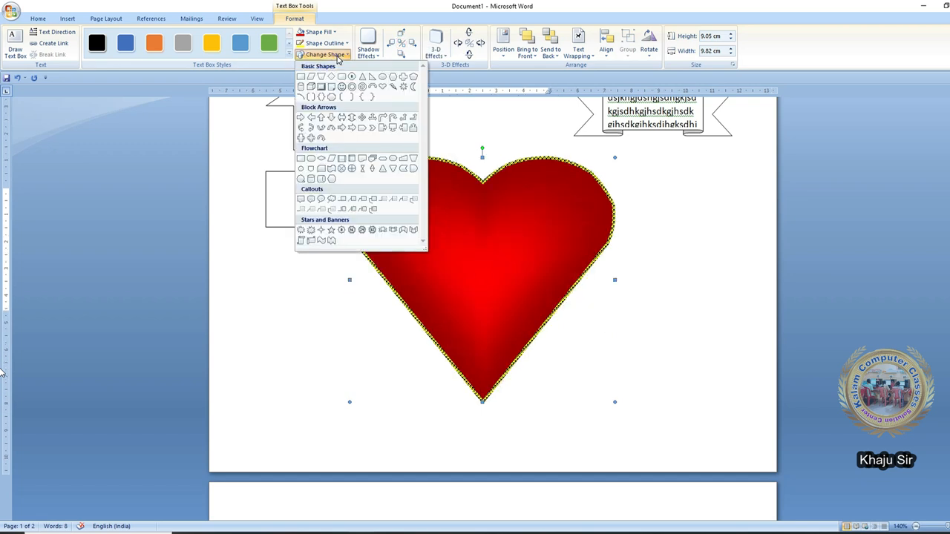
click(371, 230)
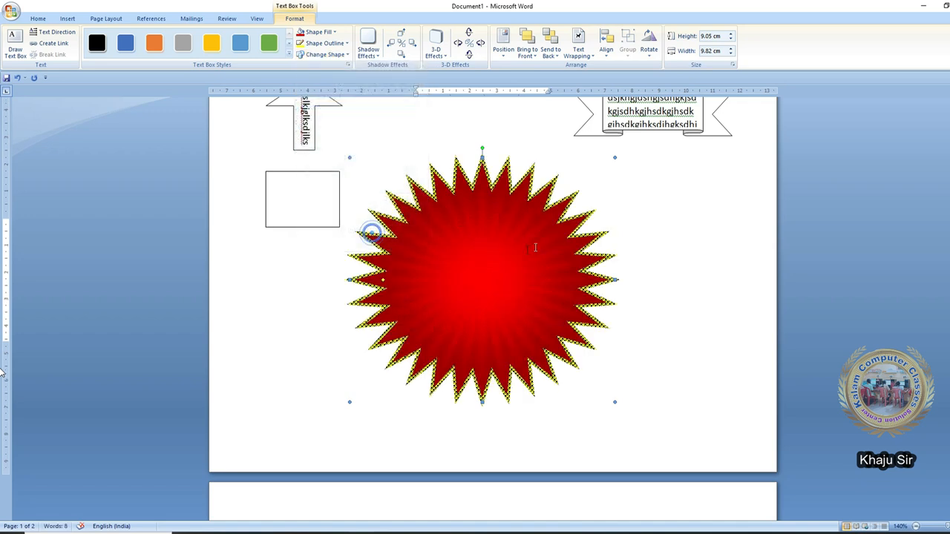
- Give the starburst a drop shadow and nudge it four steps right, then three left
click(375, 58)
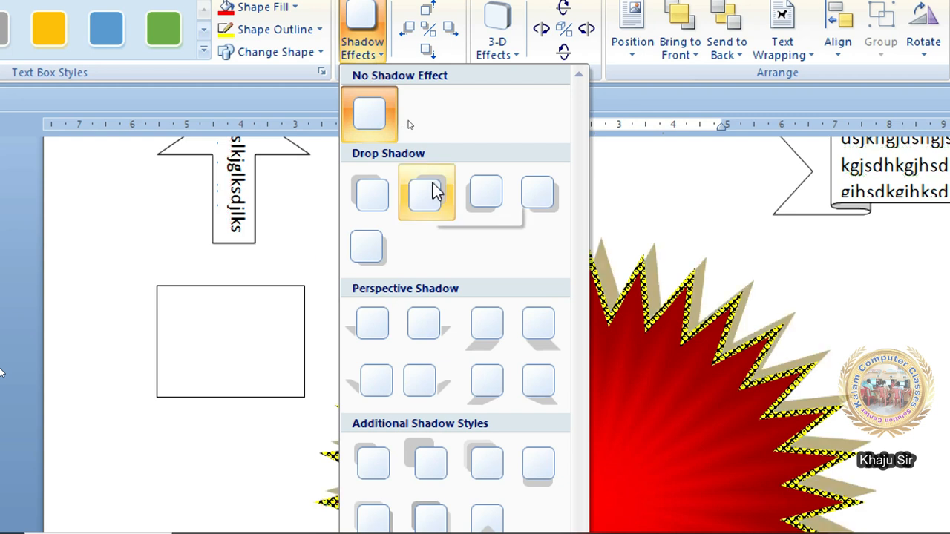
click(372, 191)
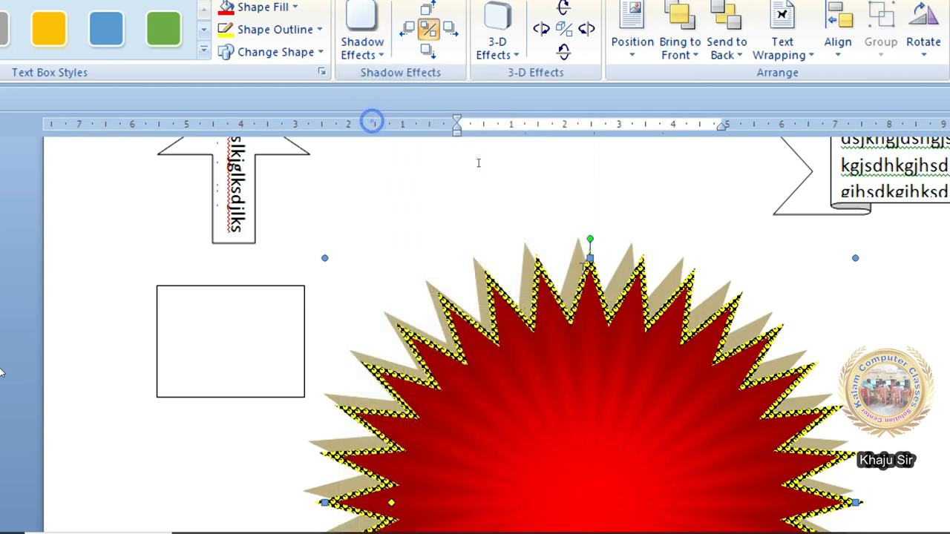
click(451, 31)
click(450, 32)
click(450, 31)
click(450, 31)
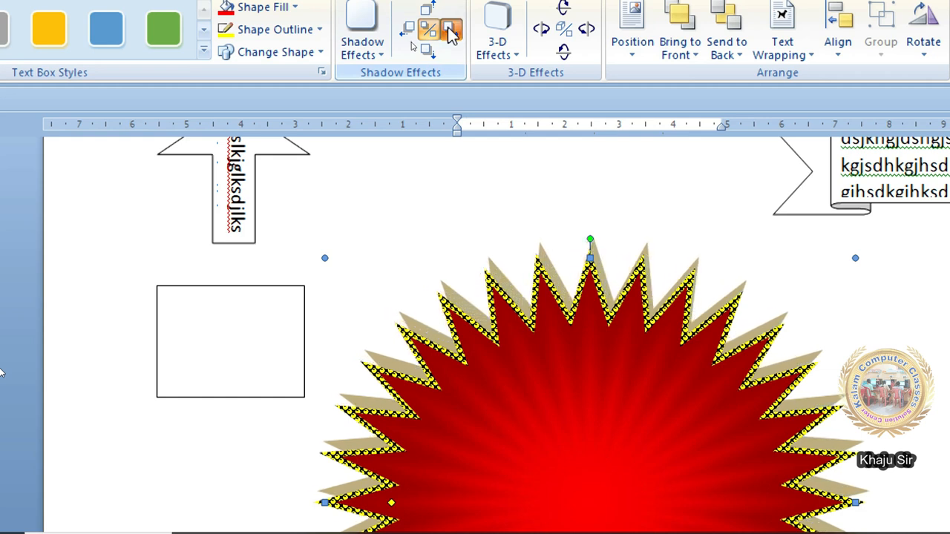
click(408, 31)
click(408, 31)
click(407, 31)
- Nudge the shadow down twice and right twice, then switch the shadow off
click(432, 55)
click(433, 56)
click(450, 37)
click(450, 37)
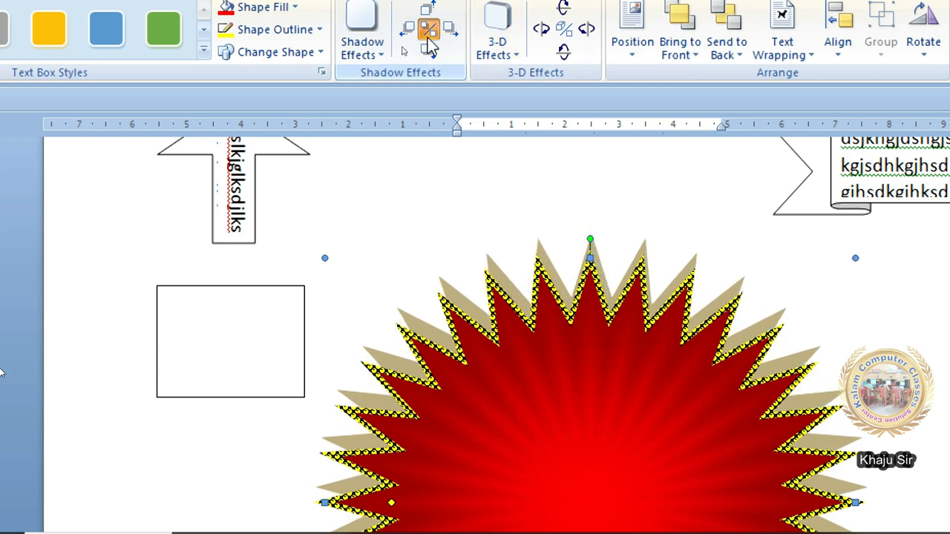
click(433, 43)
click(434, 42)
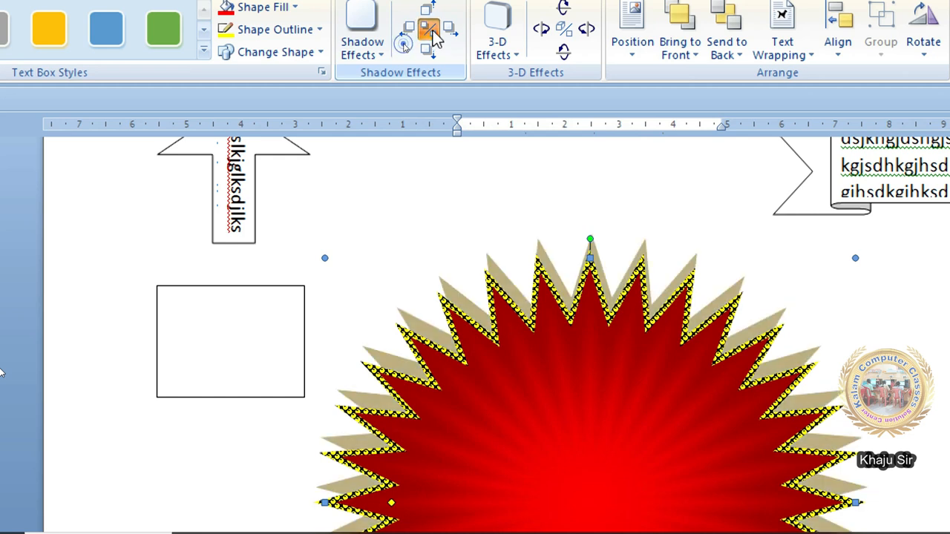
click(434, 38)
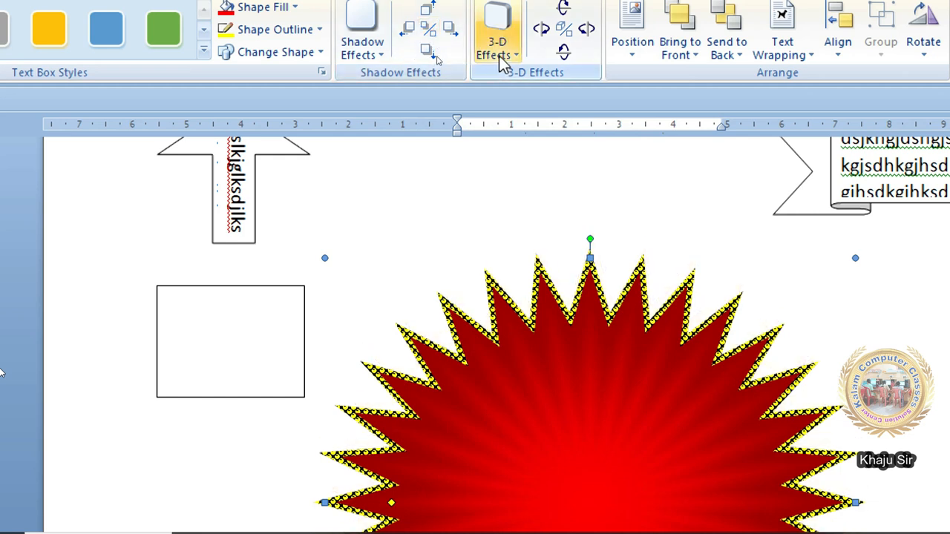
click(499, 55)
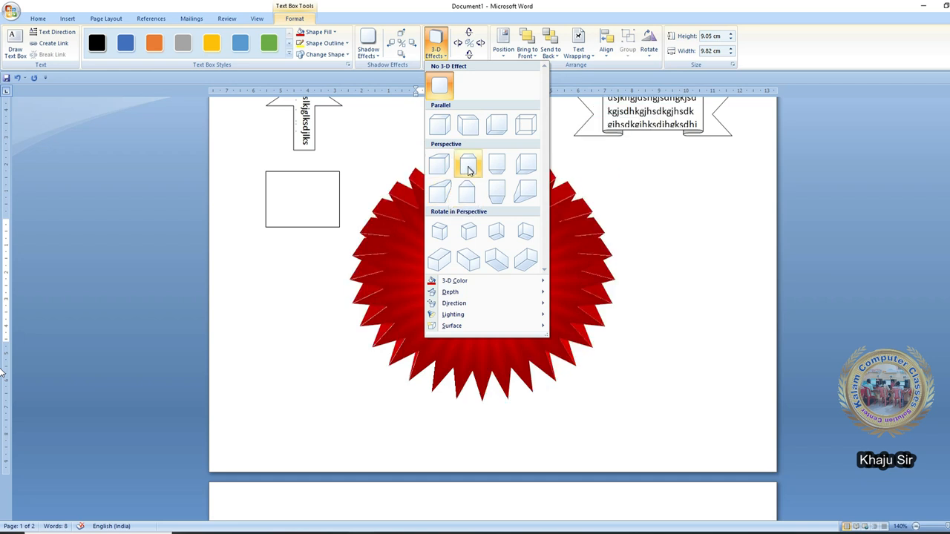
click(495, 164)
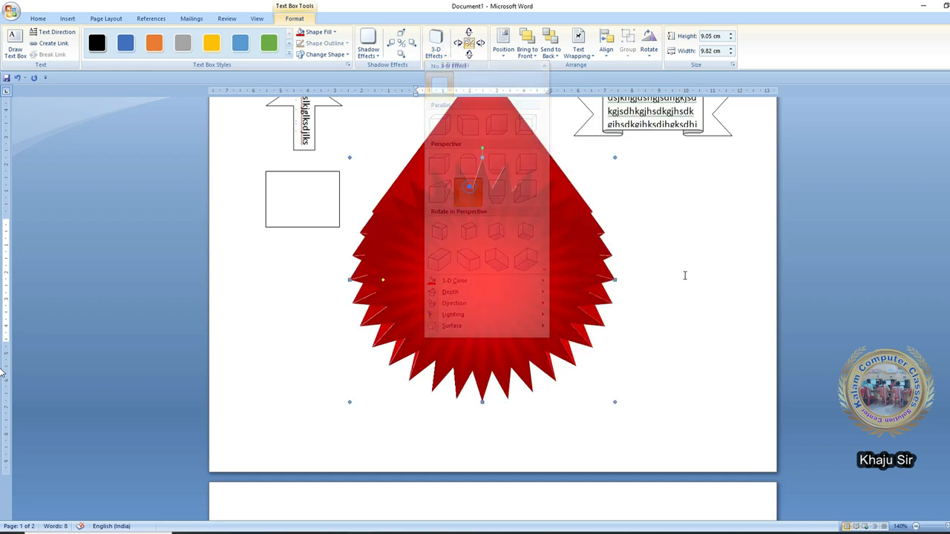
click(481, 43)
click(481, 44)
click(481, 44)
click(469, 33)
click(468, 33)
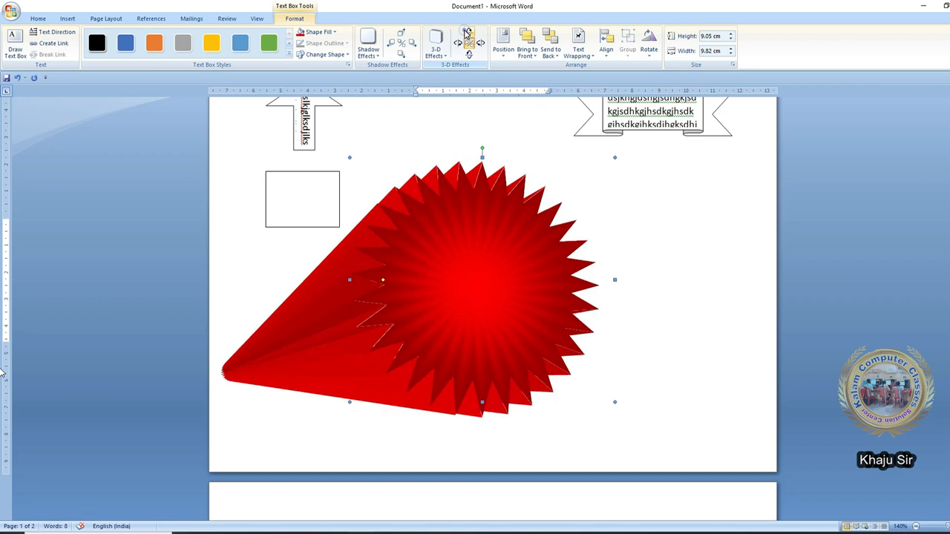
click(468, 33)
click(457, 44)
click(457, 44)
click(457, 44)
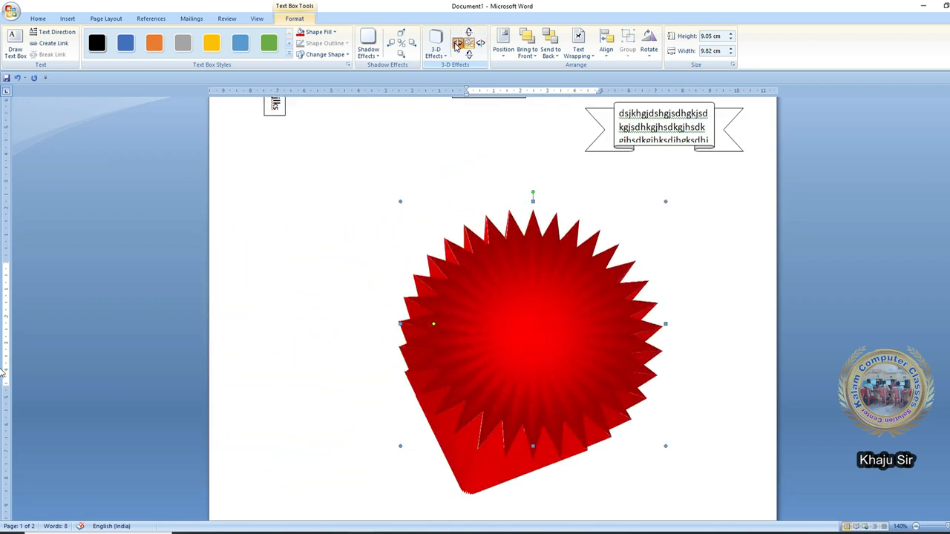
click(457, 44)
click(468, 33)
click(468, 44)
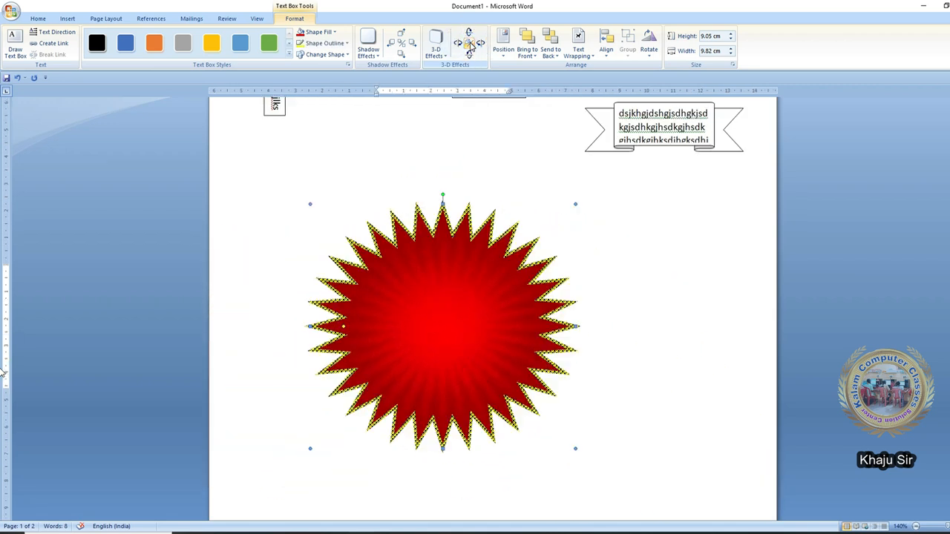
click(344, 55)
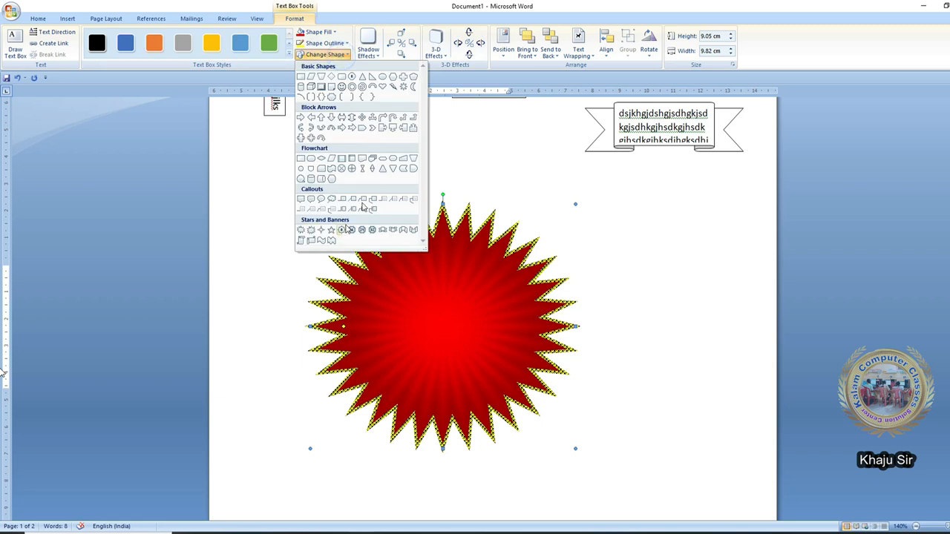
click(382, 87)
click(435, 44)
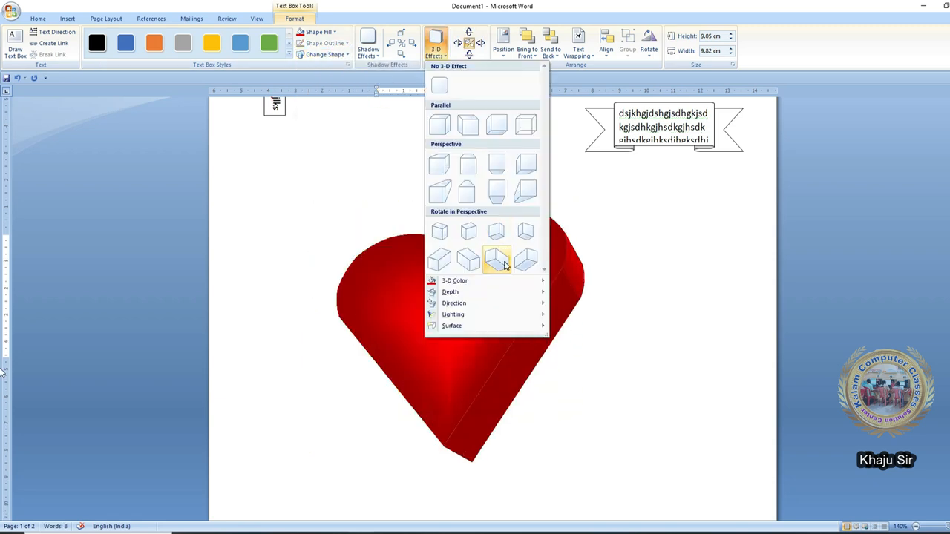
click(504, 261)
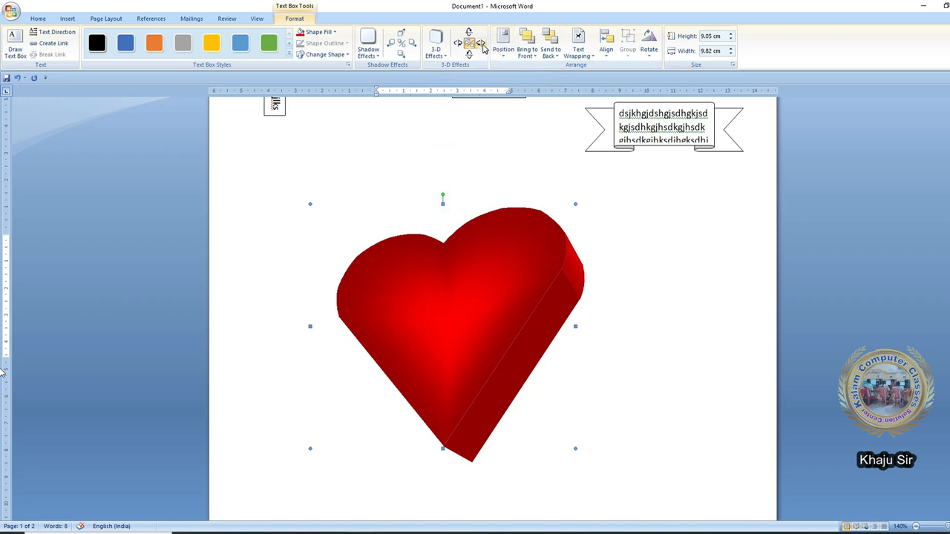
click(480, 43)
click(480, 43)
click(480, 43)
click(480, 43)
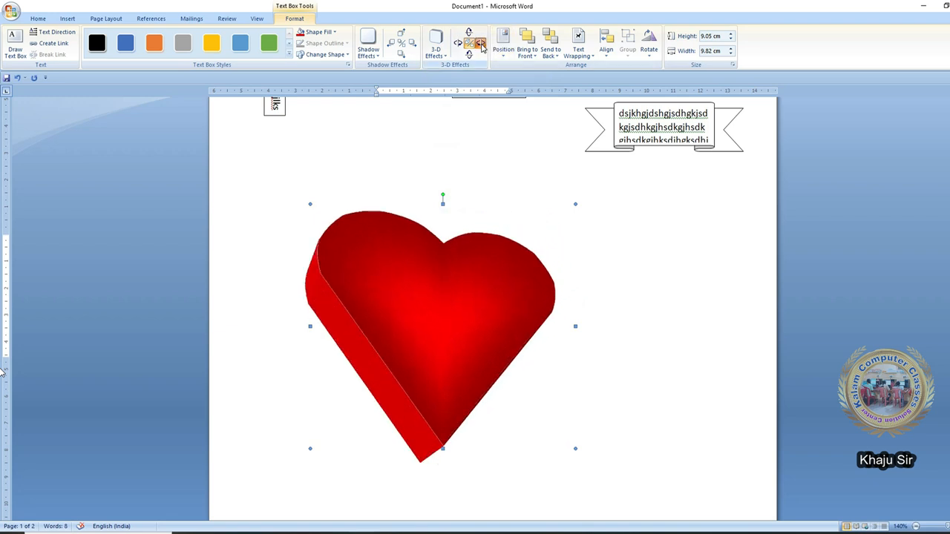
click(480, 43)
click(480, 43)
click(480, 43)
click(469, 32)
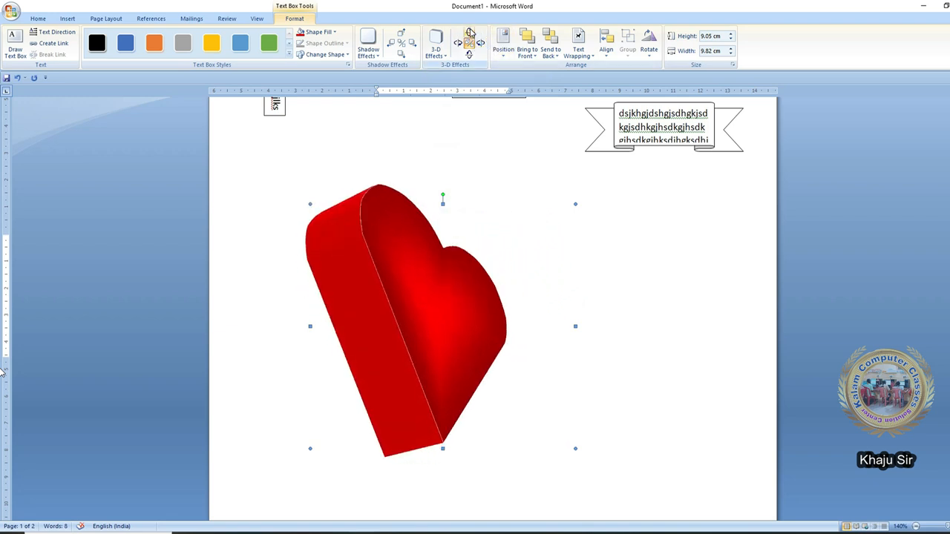
click(470, 32)
click(469, 55)
click(469, 55)
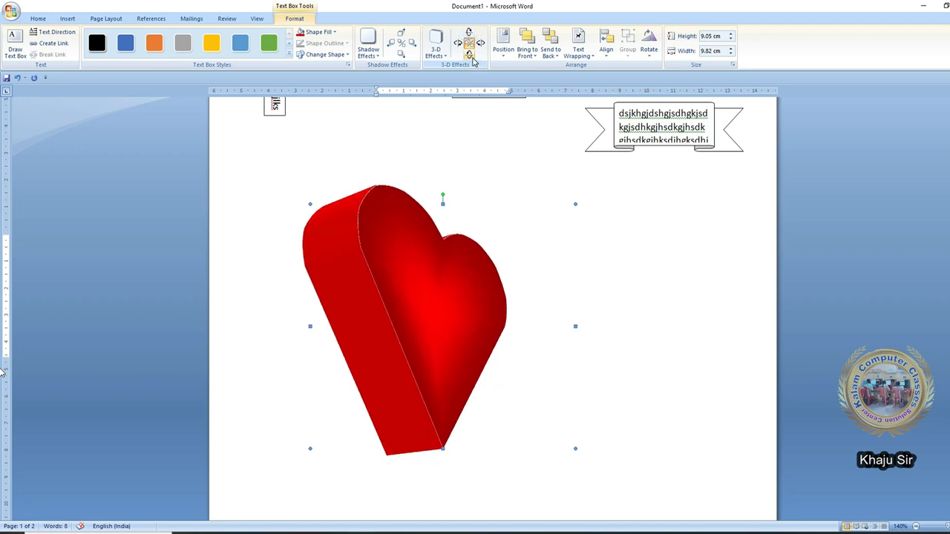
click(469, 55)
click(457, 44)
click(457, 45)
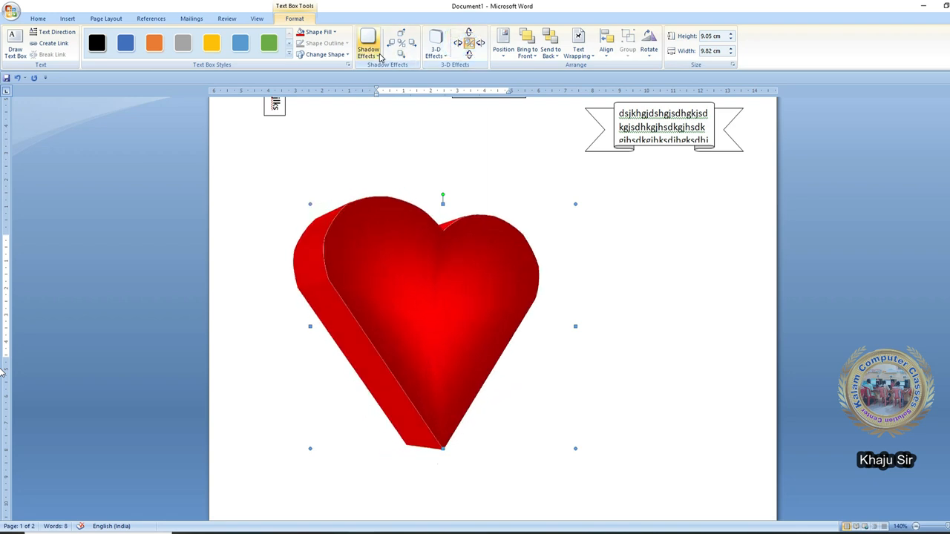
click(368, 46)
click(341, 55)
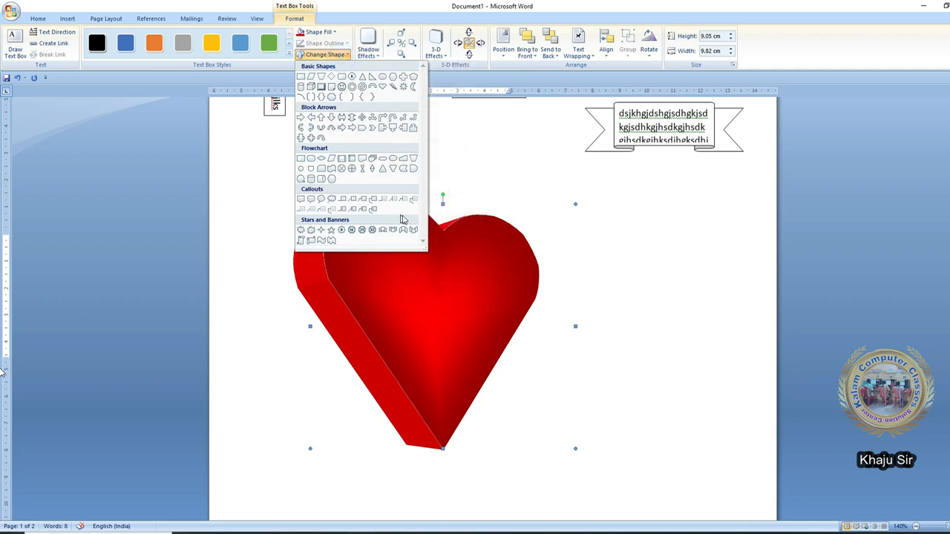
click(383, 231)
click(435, 46)
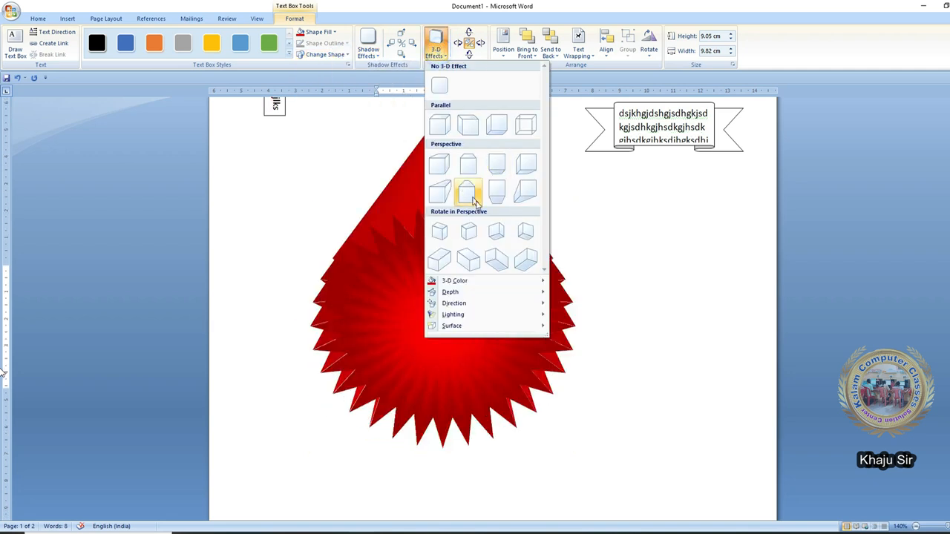
click(469, 260)
click(481, 46)
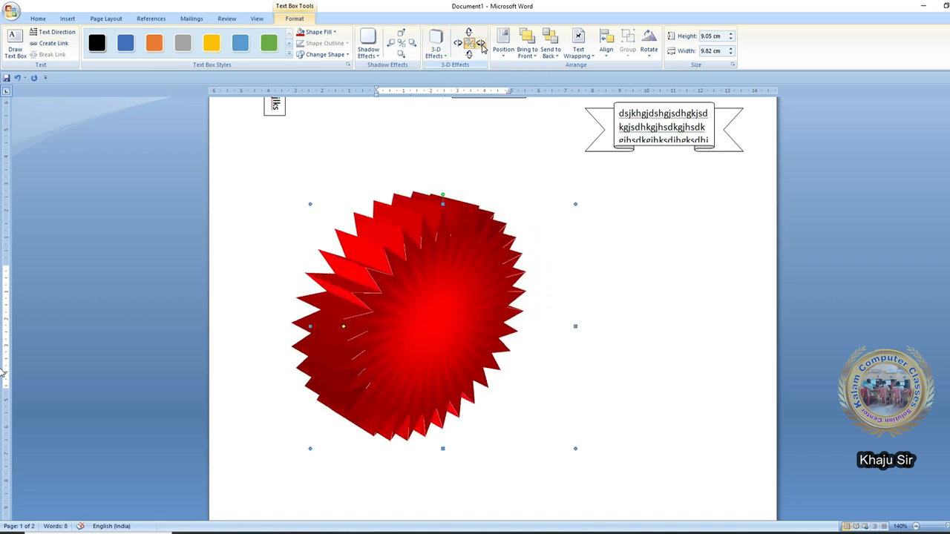
click(481, 46)
click(481, 46)
click(481, 46)
click(469, 32)
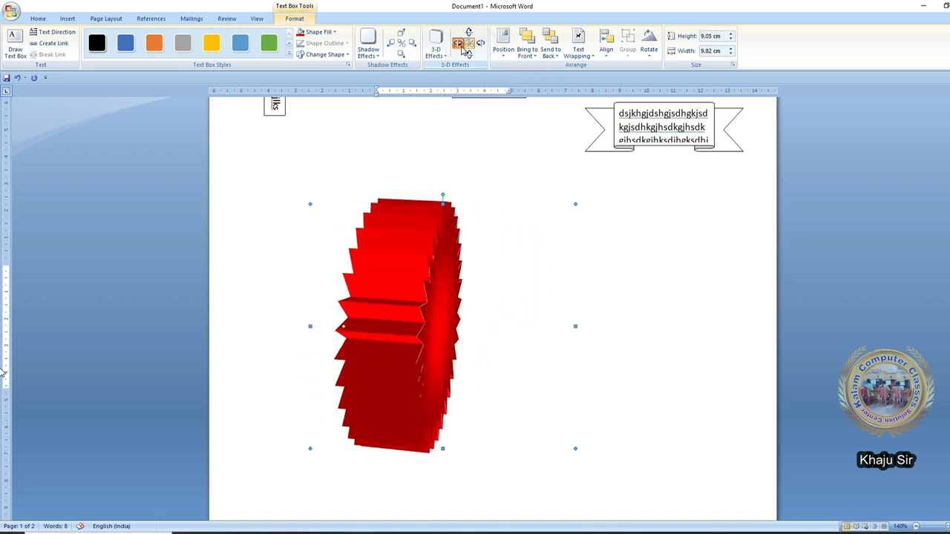
click(469, 32)
click(469, 32)
click(469, 32)
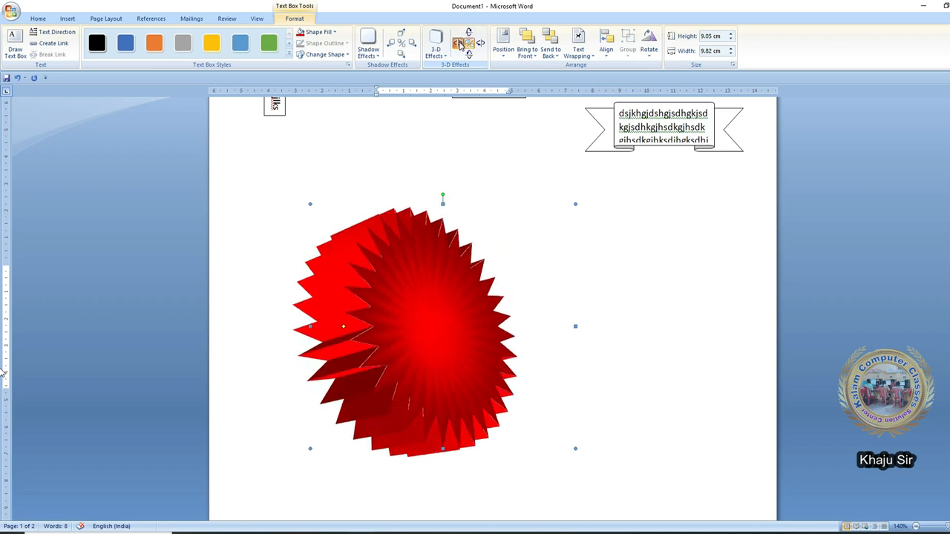
click(459, 44)
click(460, 44)
click(459, 44)
click(459, 44)
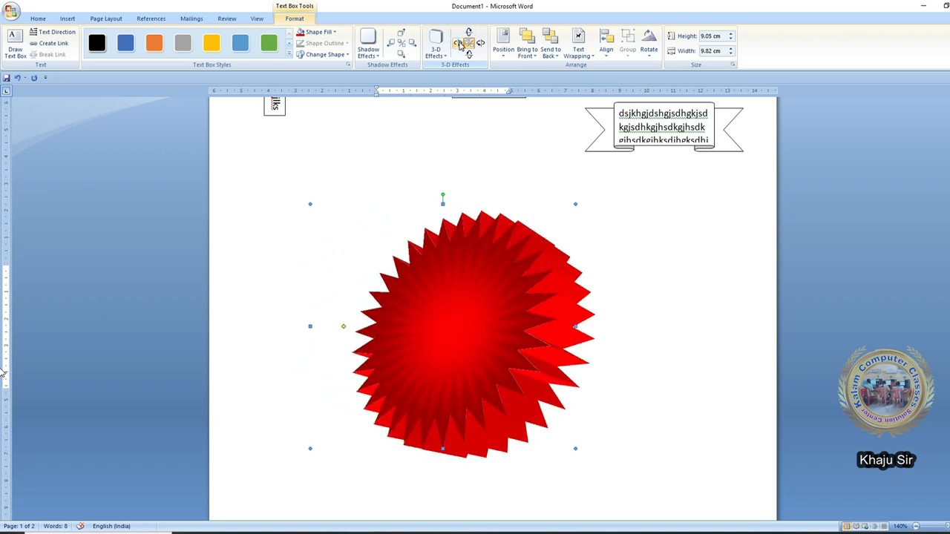
click(459, 43)
click(468, 44)
click(468, 44)
click(468, 44)
click(468, 44)
click(469, 44)
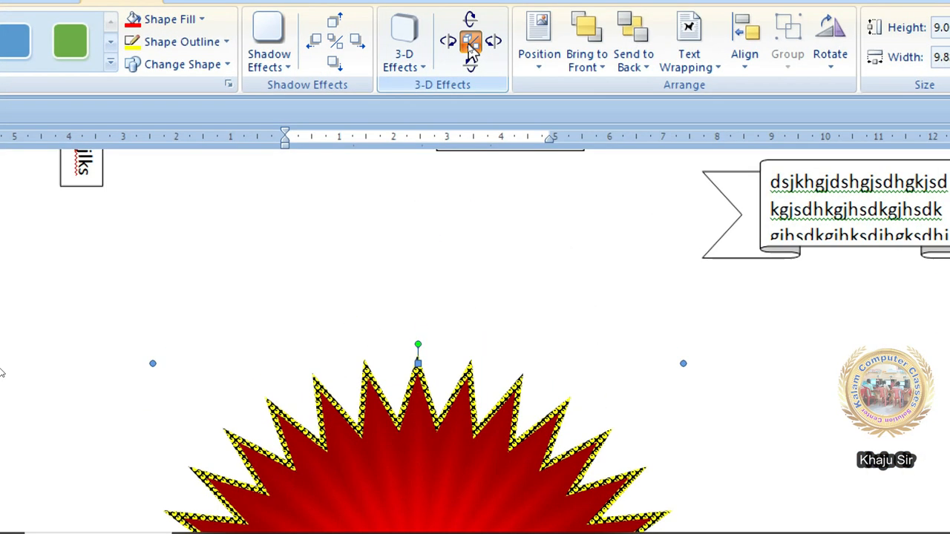
click(469, 44)
- Toggle the star's 3-D effect off and on several times
click(468, 43)
click(468, 44)
click(468, 44)
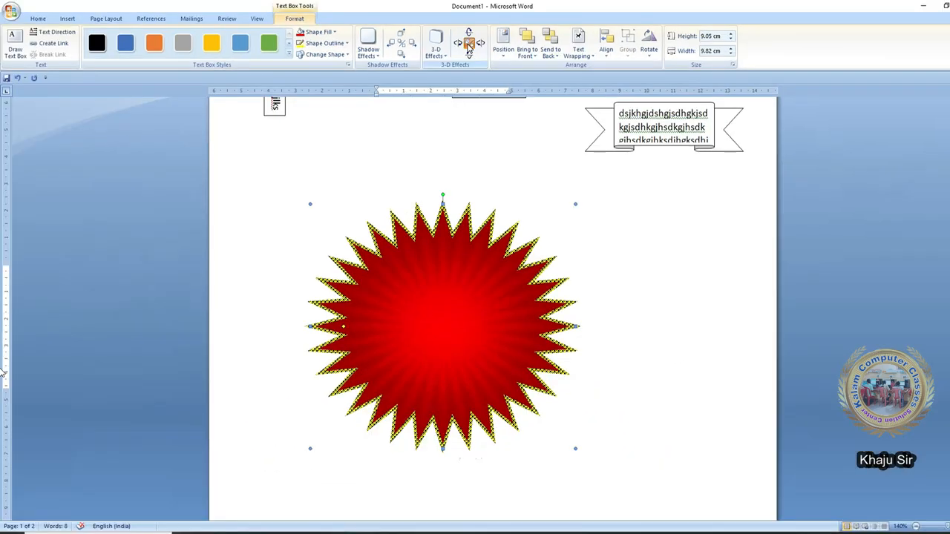
click(468, 43)
click(468, 44)
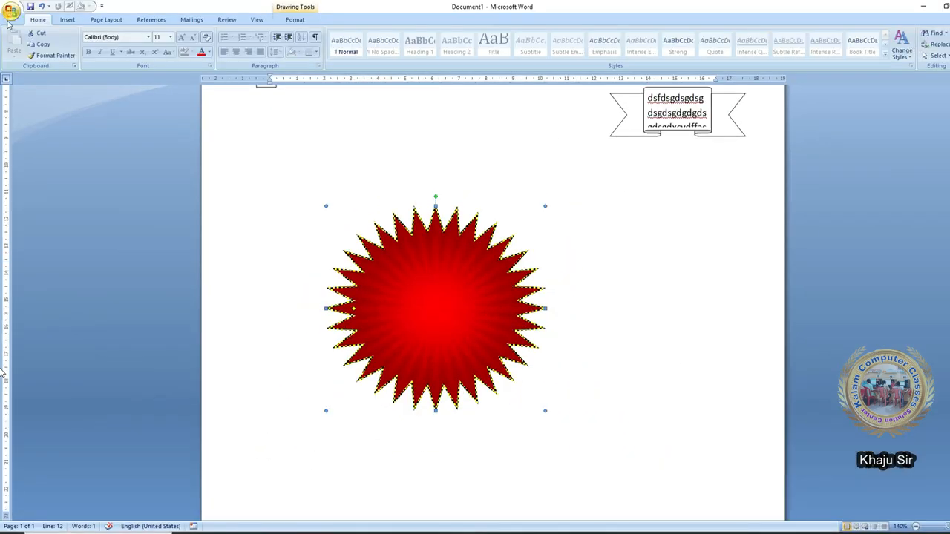
- Create a new blank document
click(11, 17)
click(14, 37)
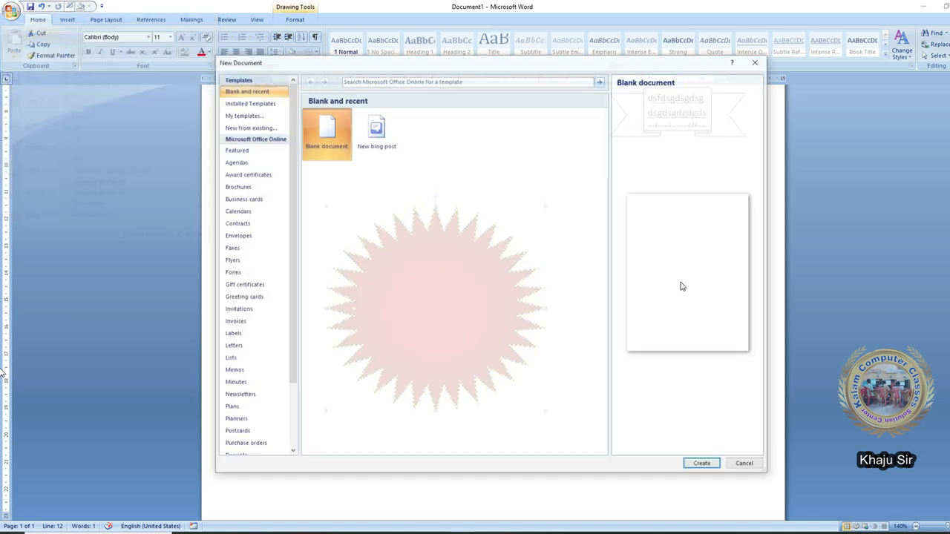
double_click(328, 147)
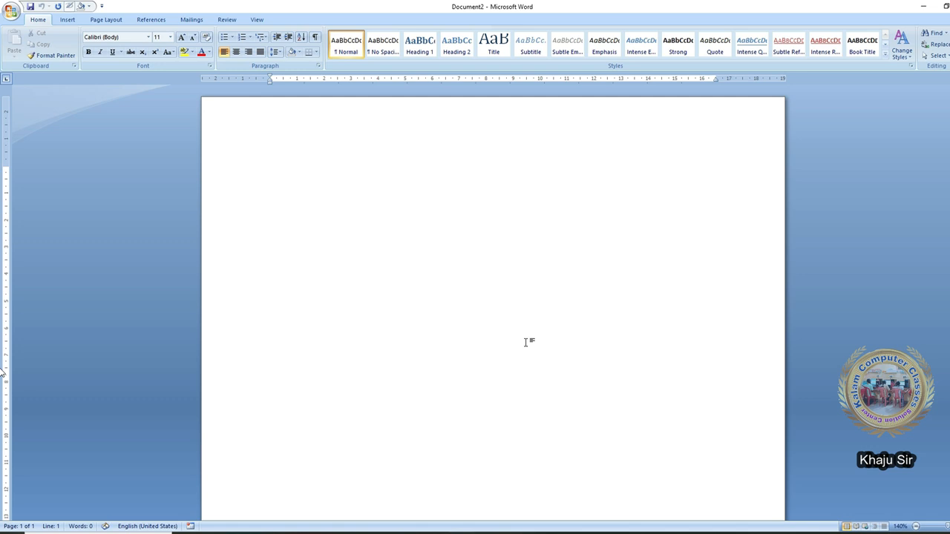
- Draw a Can cylinder in the middle of the page and widen it slightly
click(67, 19)
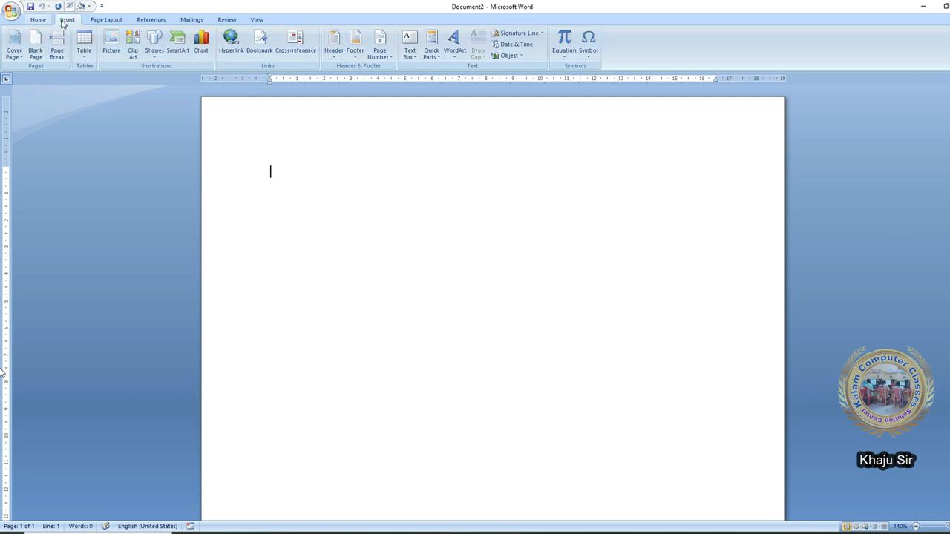
click(156, 52)
click(164, 234)
mouse_move(377, 234)
mouse_down()
mouse_move(446, 337)
mouse_move(494, 371)
mouse_move(503, 398)
mouse_up()
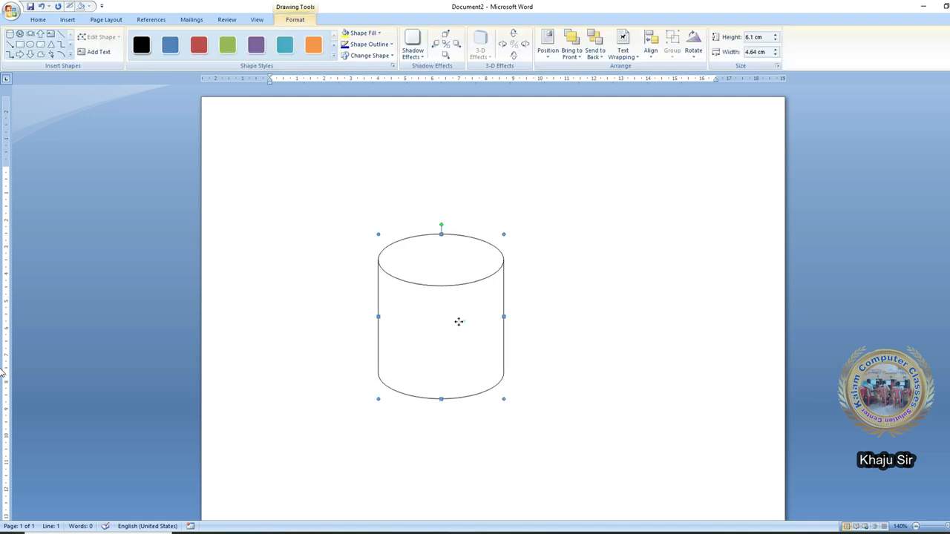
drag(476, 318, 556, 354)
- Add a Block Arc, rotate it to open left, and place it against the cylinder's right side
click(70, 53)
click(91, 109)
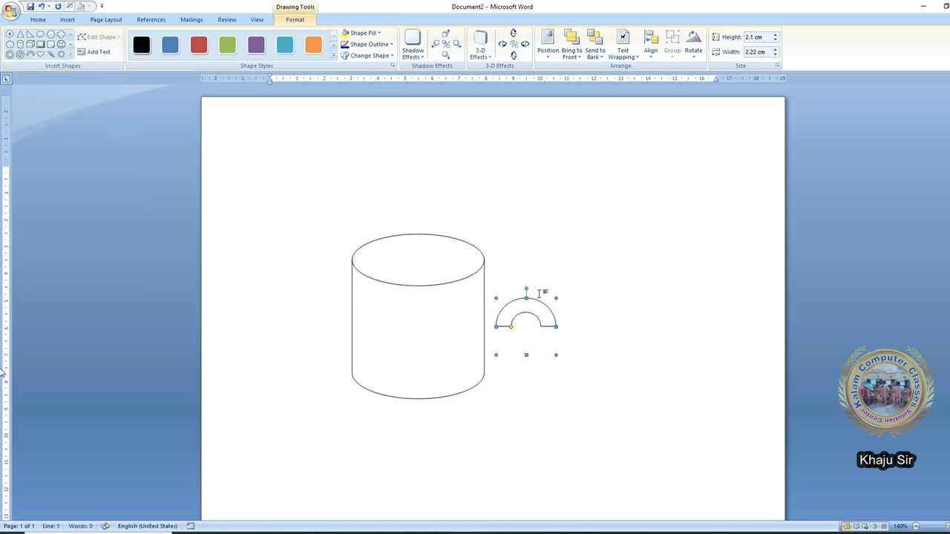
drag(526, 287, 583, 325)
drag(525, 317, 495, 319)
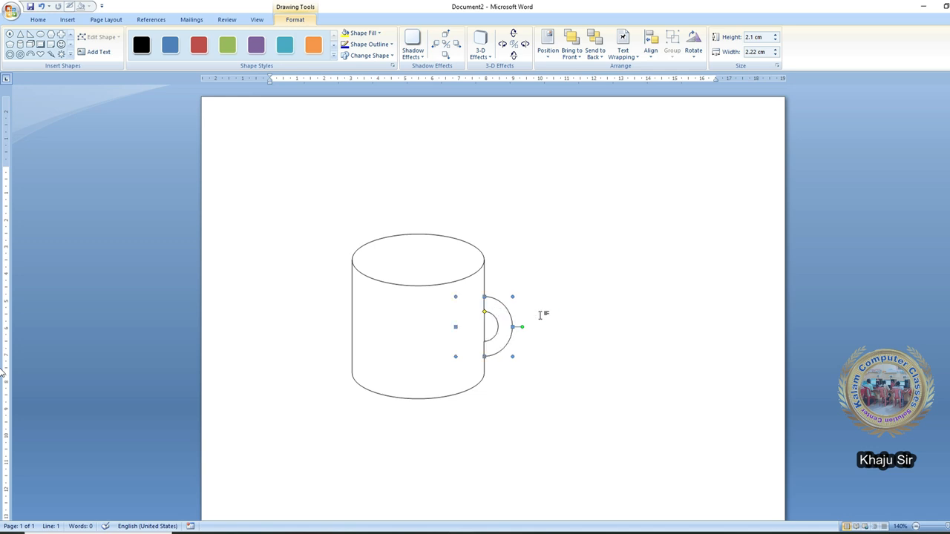
- Fill the cylinder with the picture images (44) from the New Wallpapers folder on drive F:
click(484, 309)
click(363, 32)
click(371, 140)
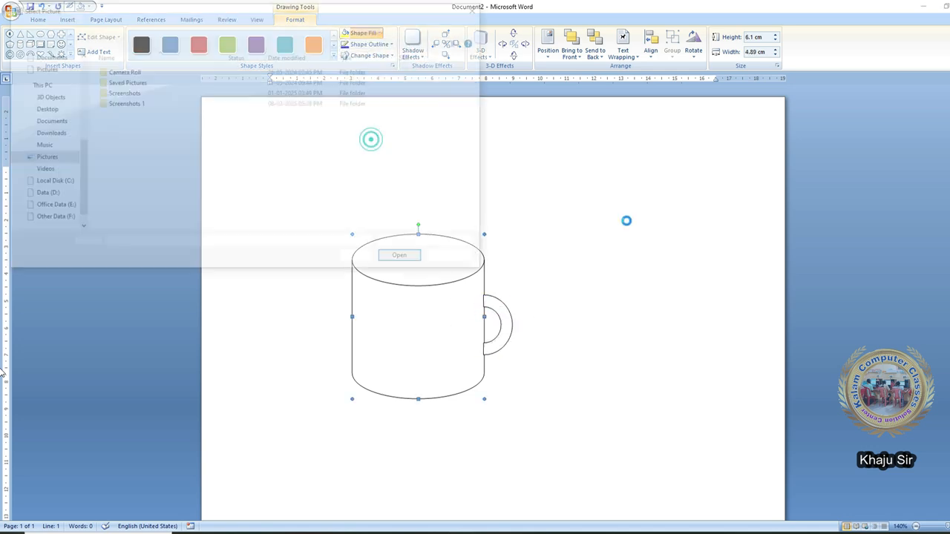
click(60, 220)
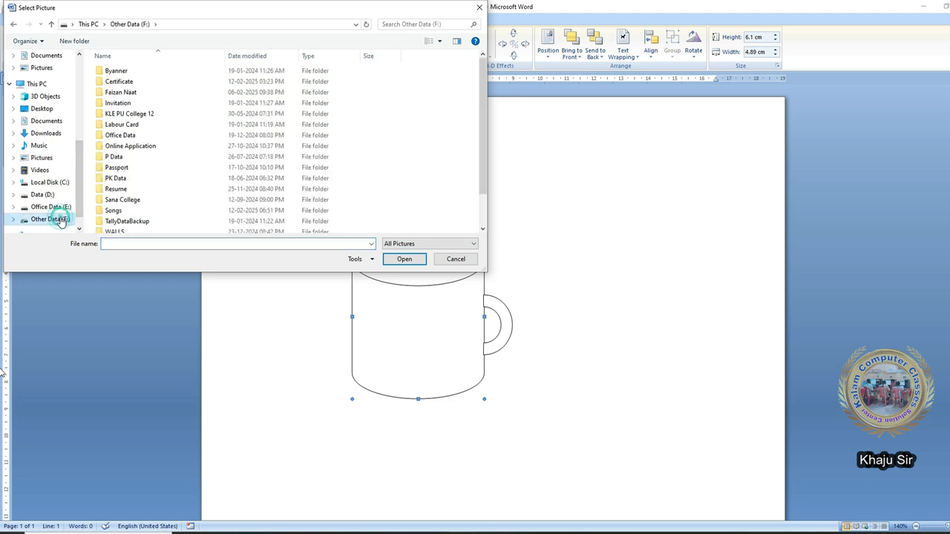
scroll(124, 207, down, 1)
double_click(118, 196)
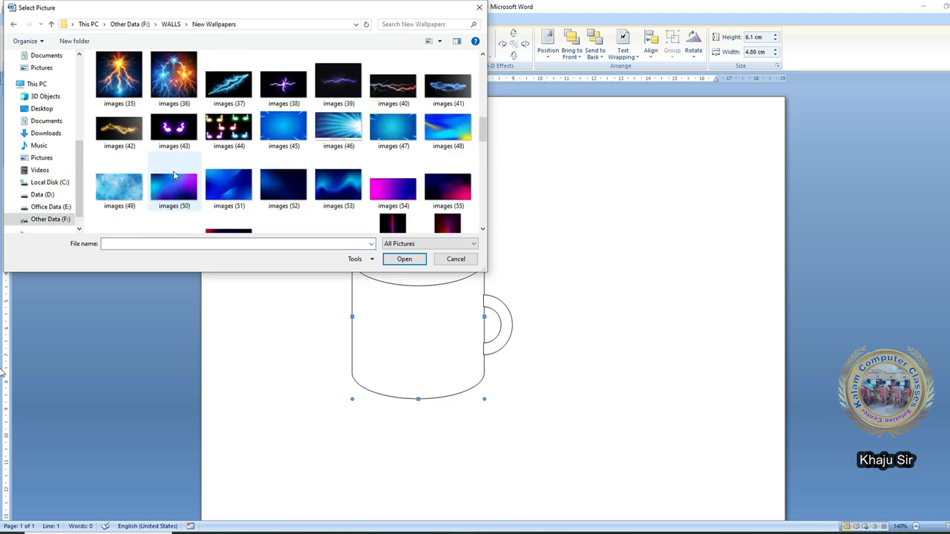
double_click(229, 128)
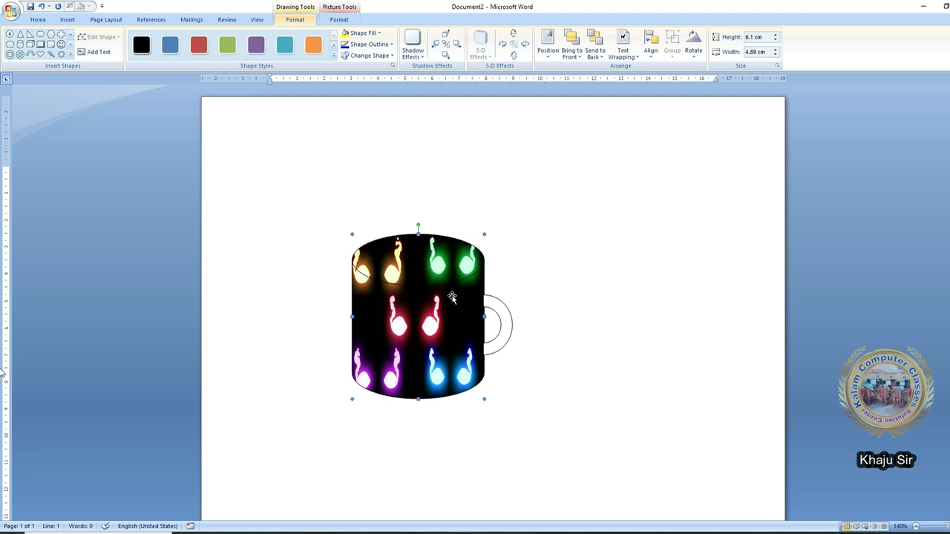
click(43, 45)
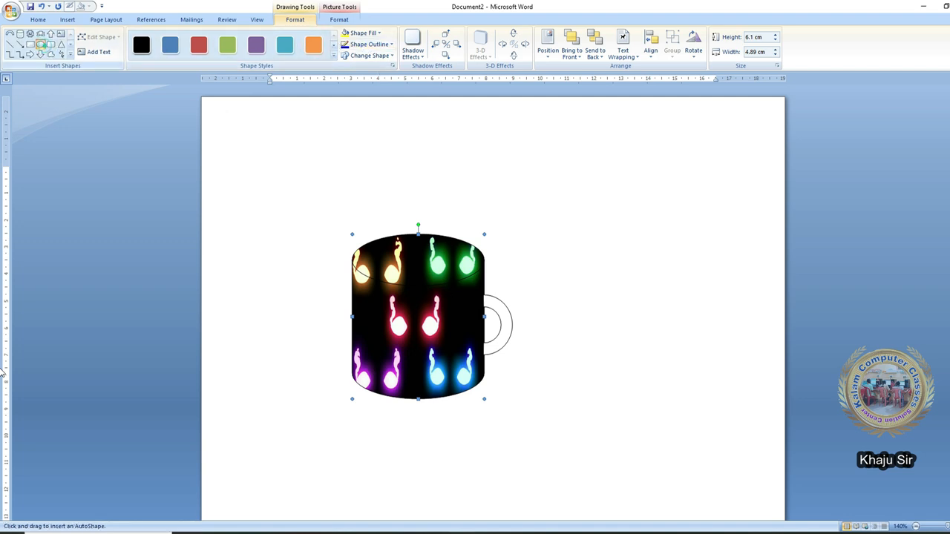
- Draw an oval over the mug's top, nudge it right and stretch it to the mug's width
drag(347, 235, 461, 284)
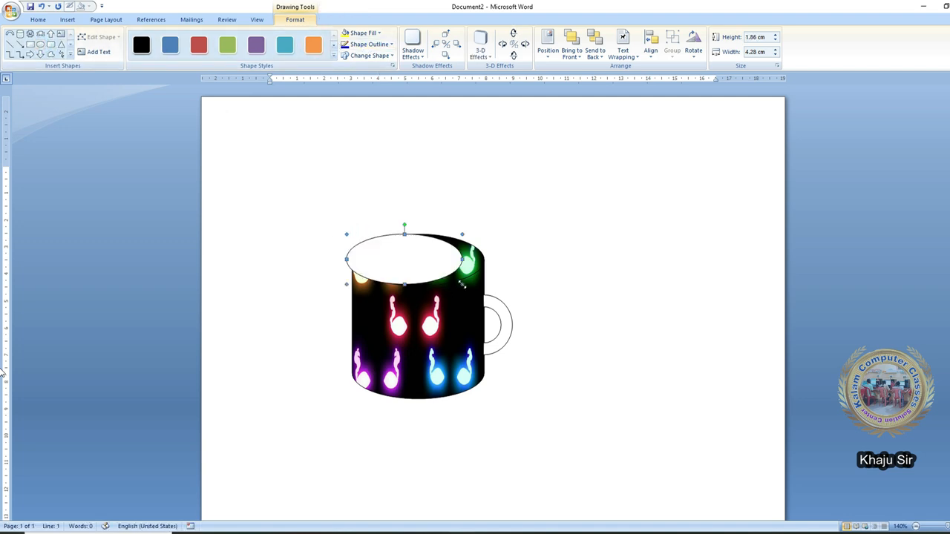
key(Right)
key(Right)
key(Right)
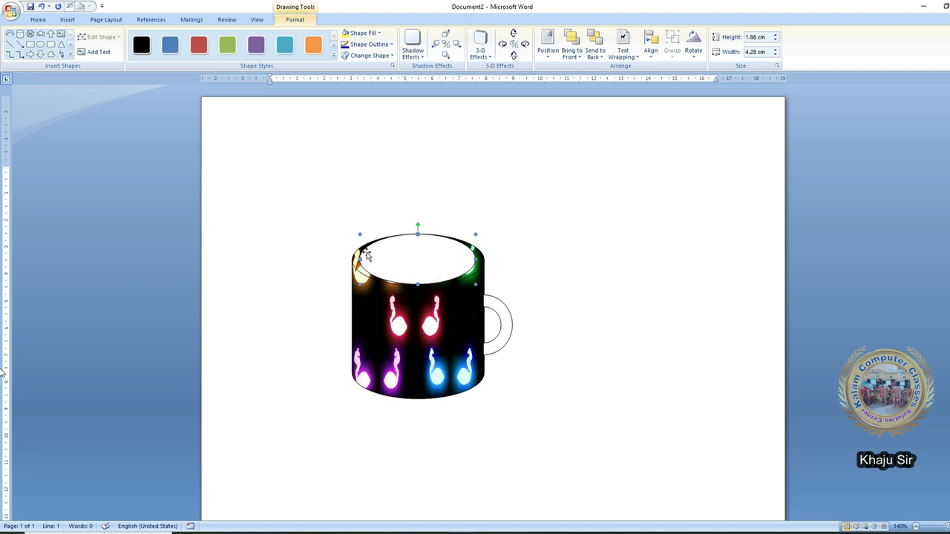
drag(353, 259, 352, 259)
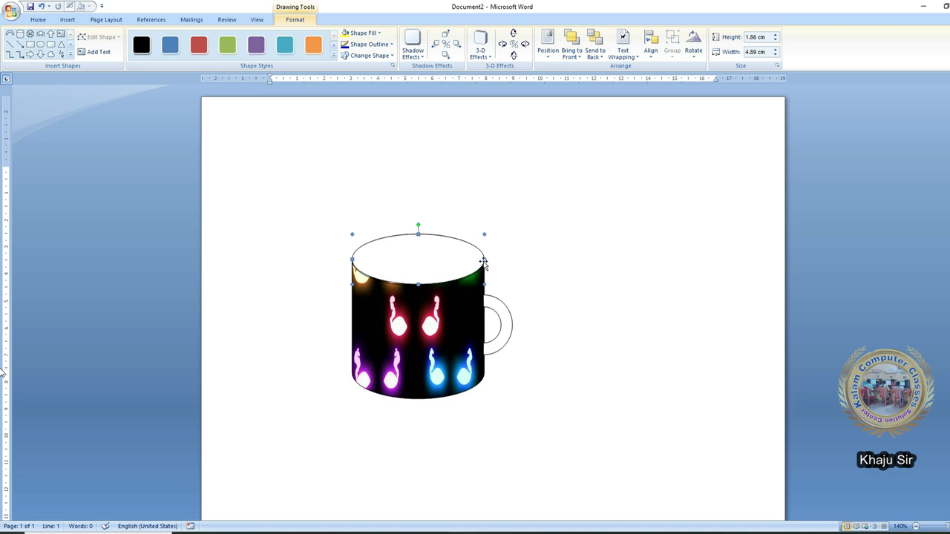
scroll(486, 262, up, 3)
- Enlarge the handle arc so it fits against the mug's side
click(525, 328)
click(509, 310)
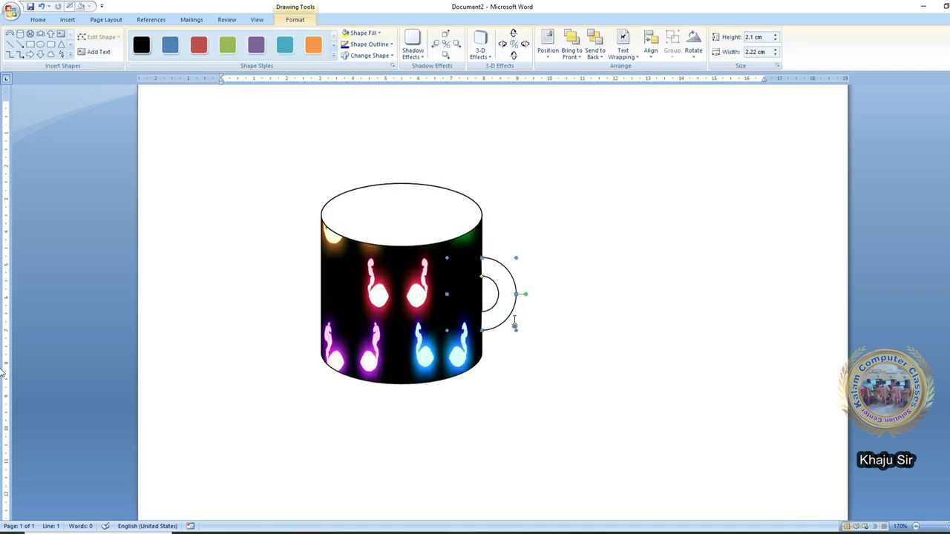
click(540, 328)
click(498, 307)
mouse_move(516, 331)
mouse_down()
mouse_move(524, 340)
mouse_move(510, 313)
mouse_up()
click(409, 216)
click(364, 33)
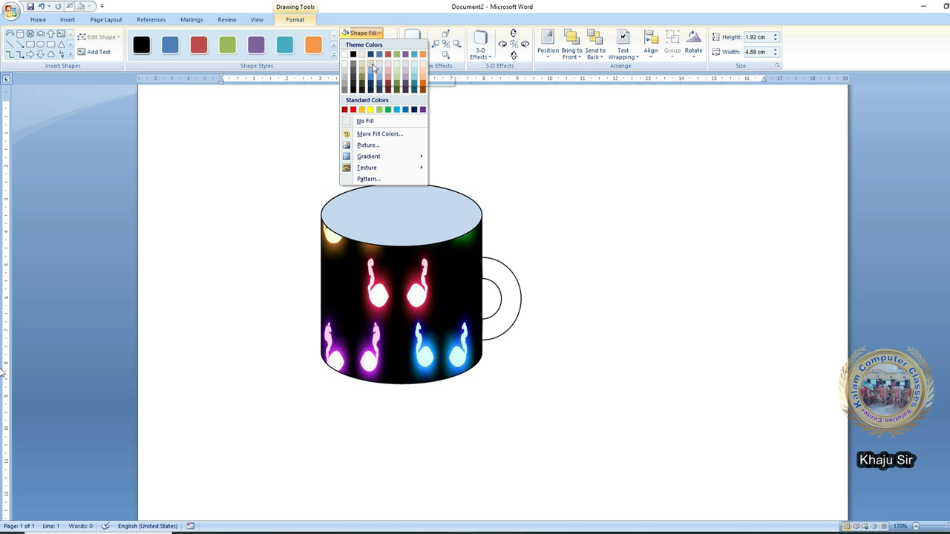
- Fill the top oval pale blue and the handle with the images (44) neon picture
click(379, 63)
click(361, 32)
click(371, 148)
scroll(275, 188, down, 8)
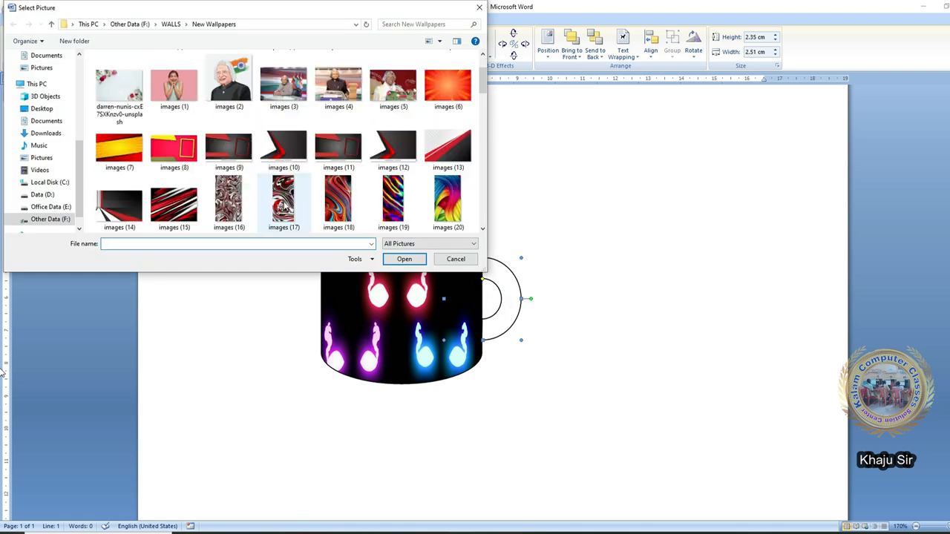
click(210, 111)
double_click(210, 109)
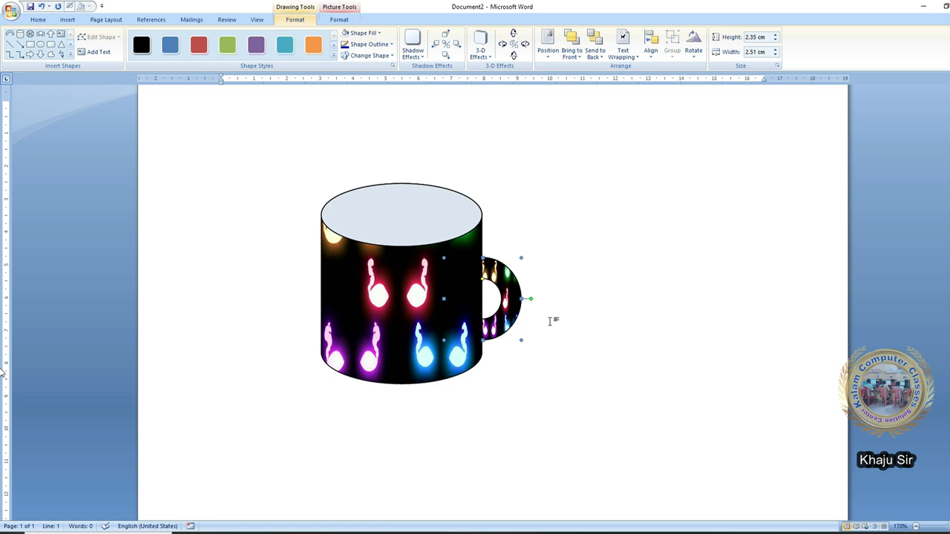
click(550, 320)
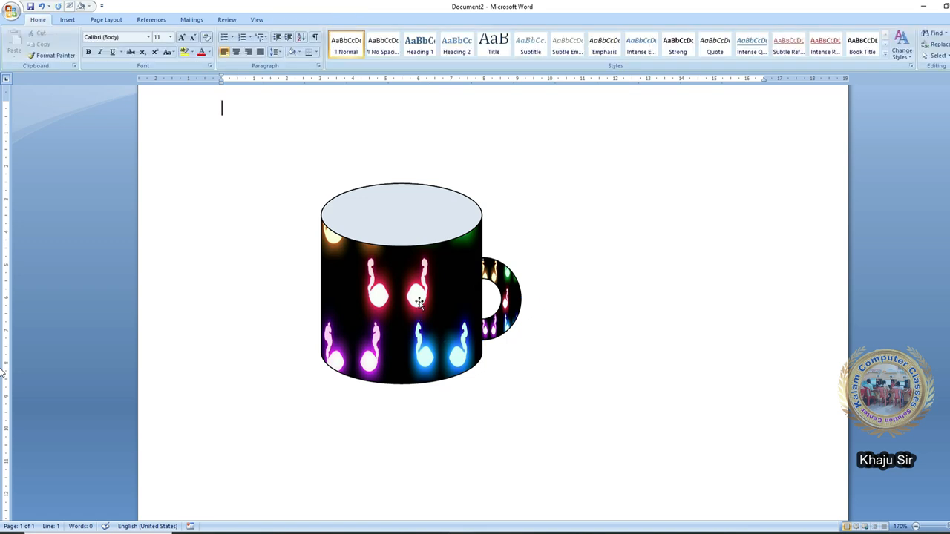
- Group the mug body and its other parts into one object
click(419, 259)
shift+click(416, 218)
right_click(508, 284)
mouse_move(553, 324)
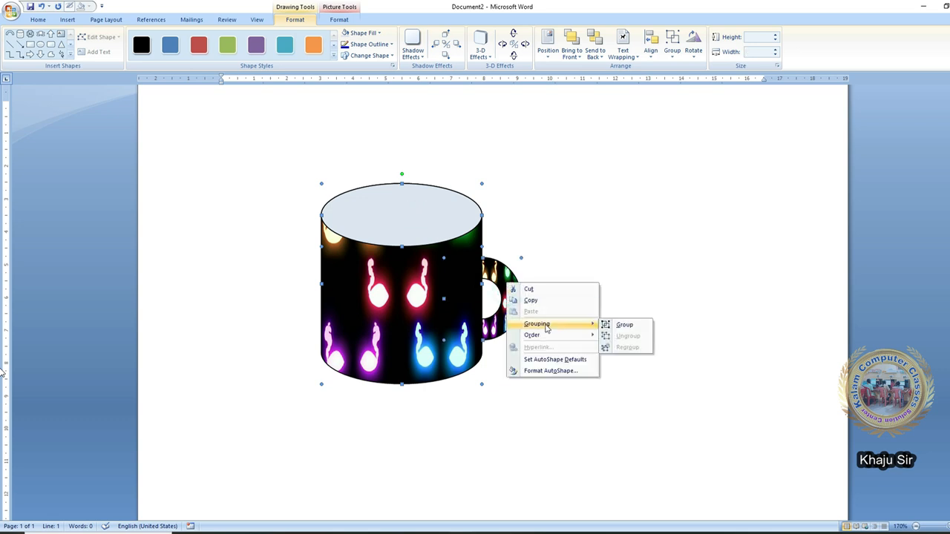
click(623, 327)
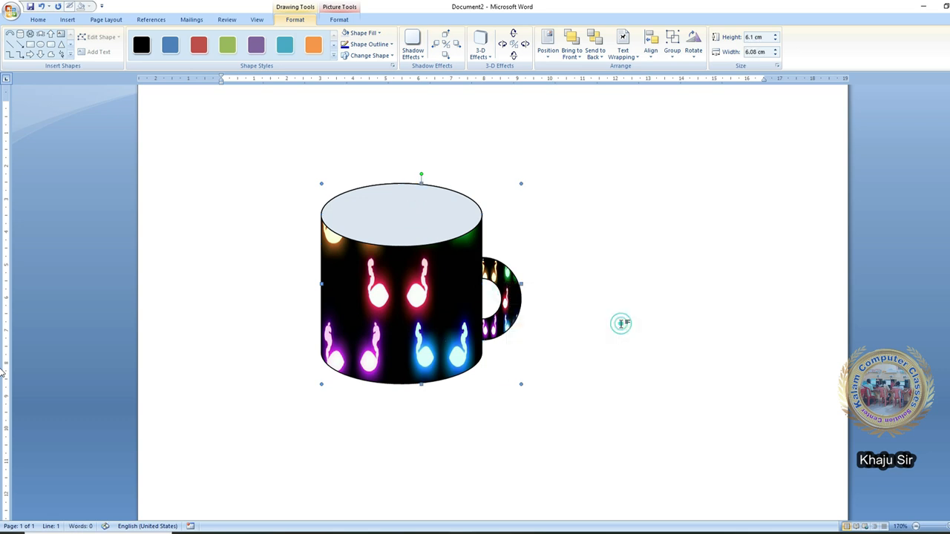
- Shrink the grouped mug to 4.88 × 4.67 cm and start a blank new page
drag(520, 383, 475, 343)
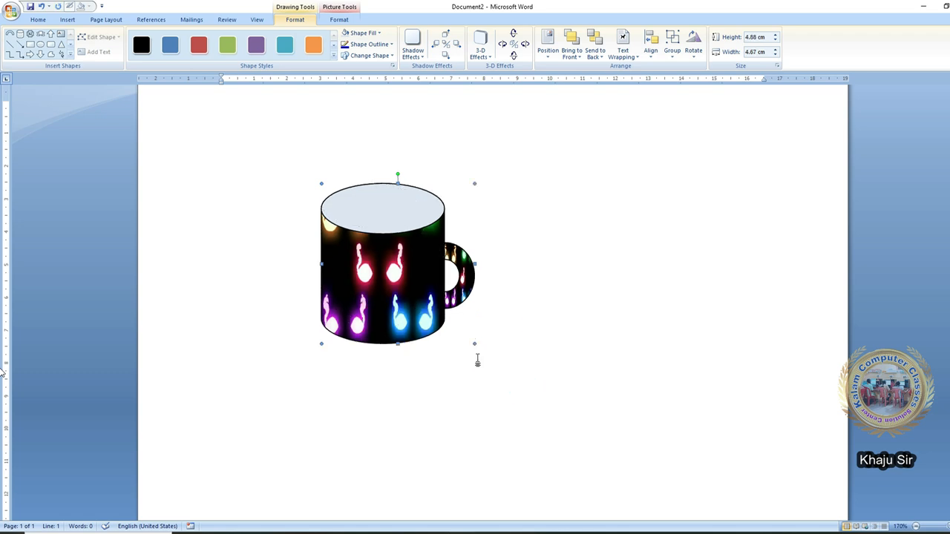
click(220, 392)
key(ctrl+Return)
- Draw a large Heart shape on the new page
click(67, 20)
click(155, 45)
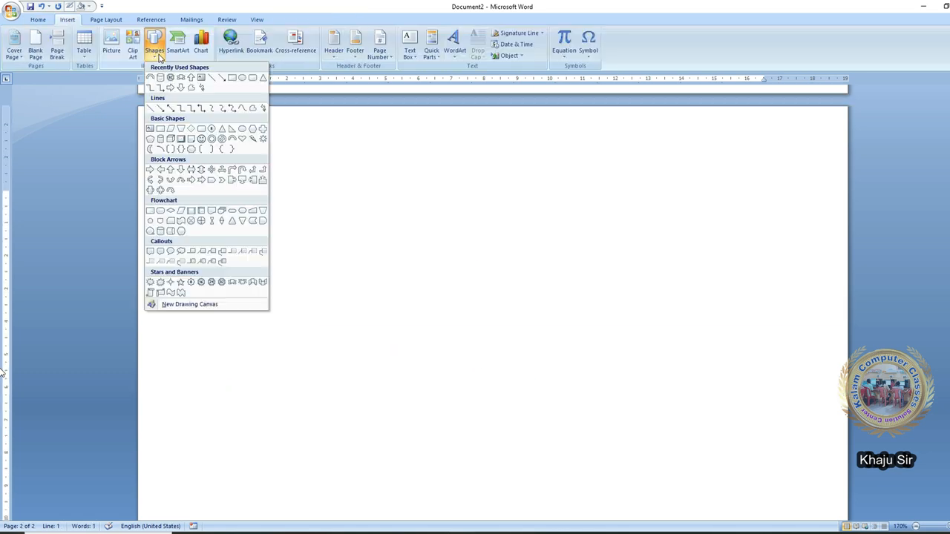
click(243, 139)
mouse_move(317, 239)
mouse_down()
mouse_move(392, 318)
mouse_move(498, 368)
mouse_move(520, 407)
mouse_move(527, 451)
mouse_up()
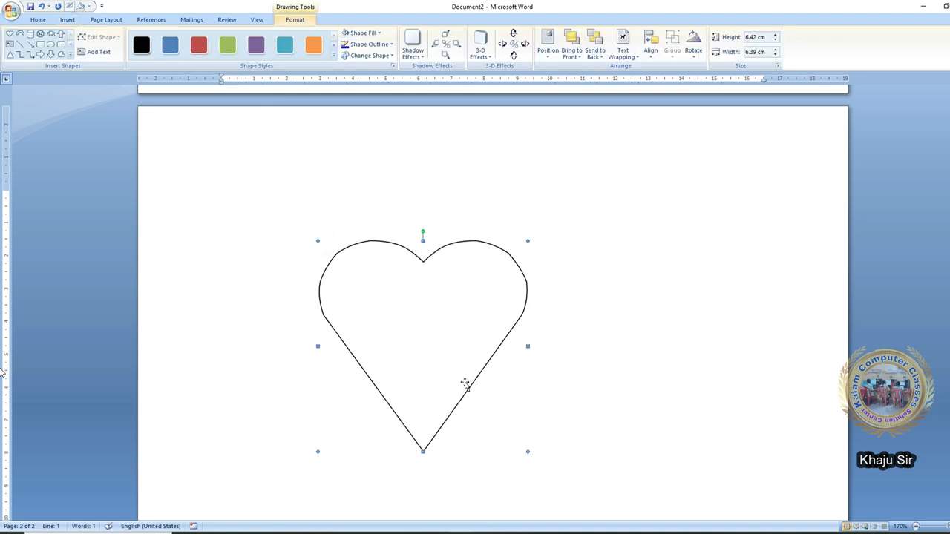
- Fill the heart red and give it a Rotate in Perspective 3-D effect
click(378, 32)
click(355, 109)
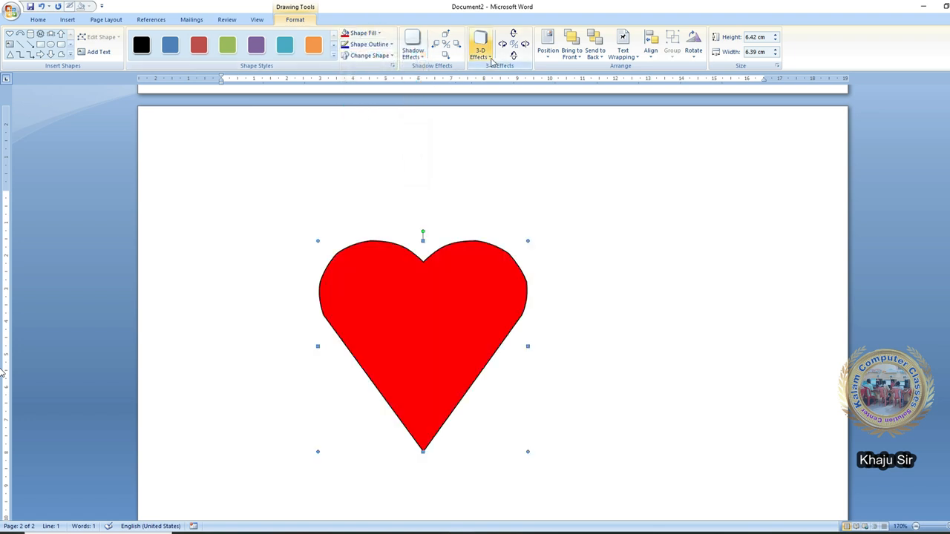
click(490, 59)
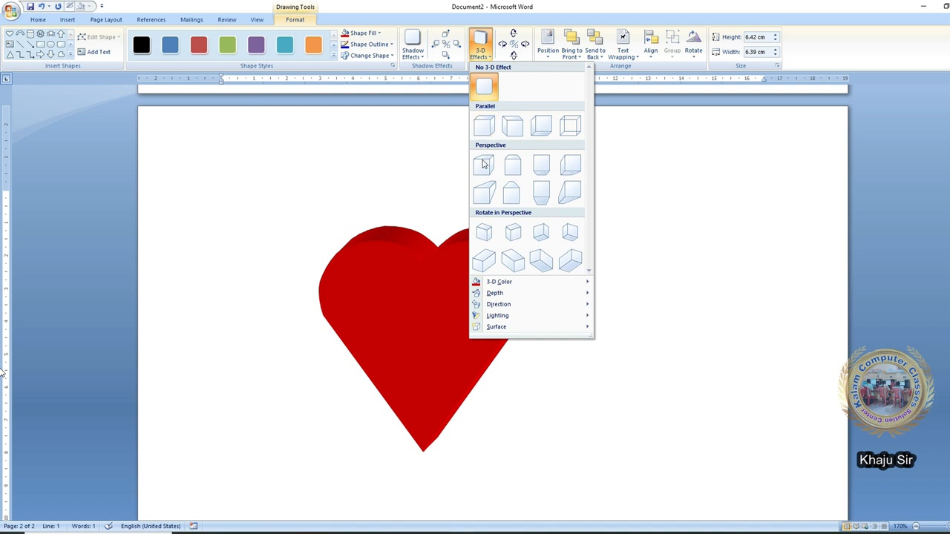
click(510, 270)
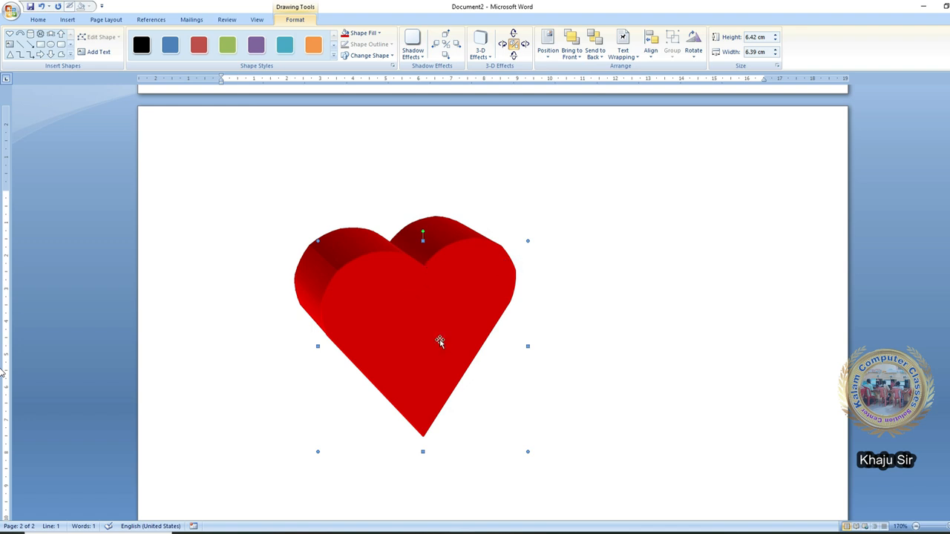
click(378, 34)
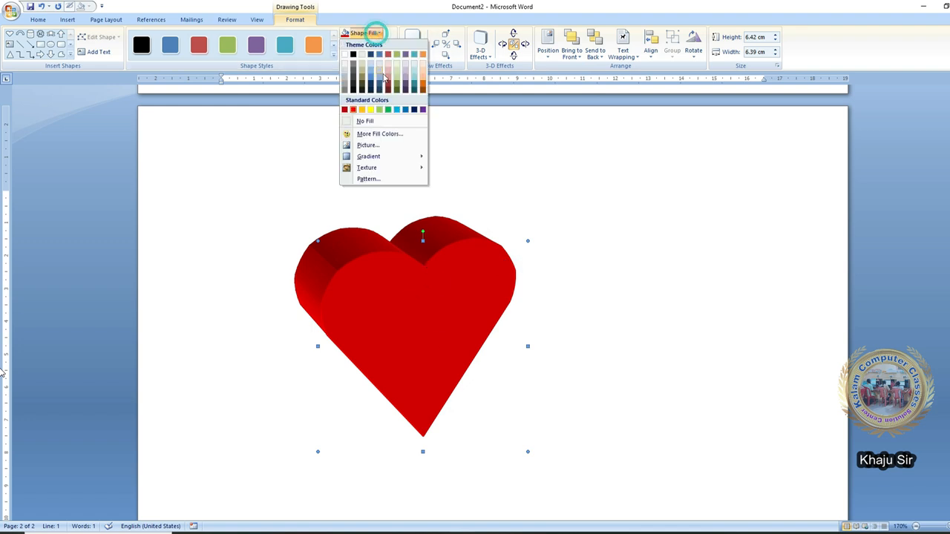
- Fill the heart's face with the lightning tower picture
click(368, 145)
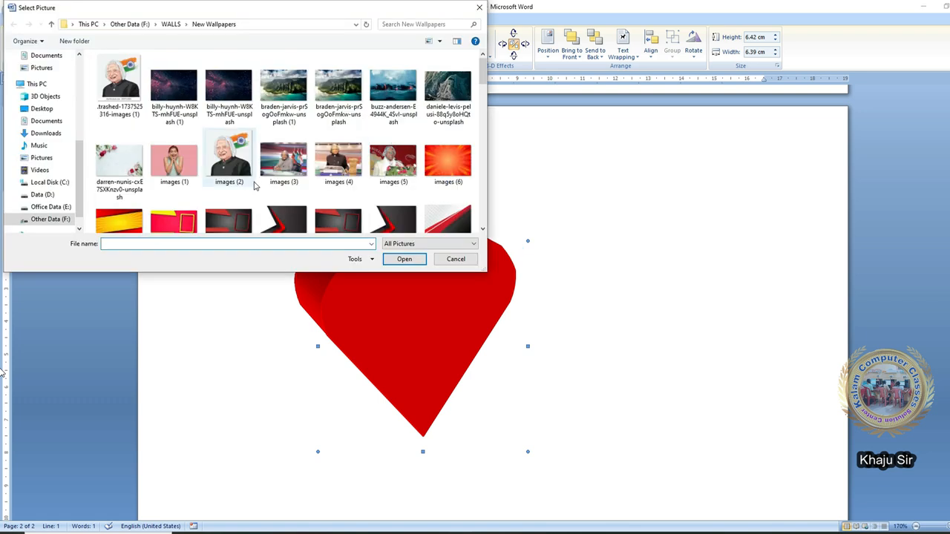
scroll(254, 185, down, 5)
scroll(254, 185, down, 5)
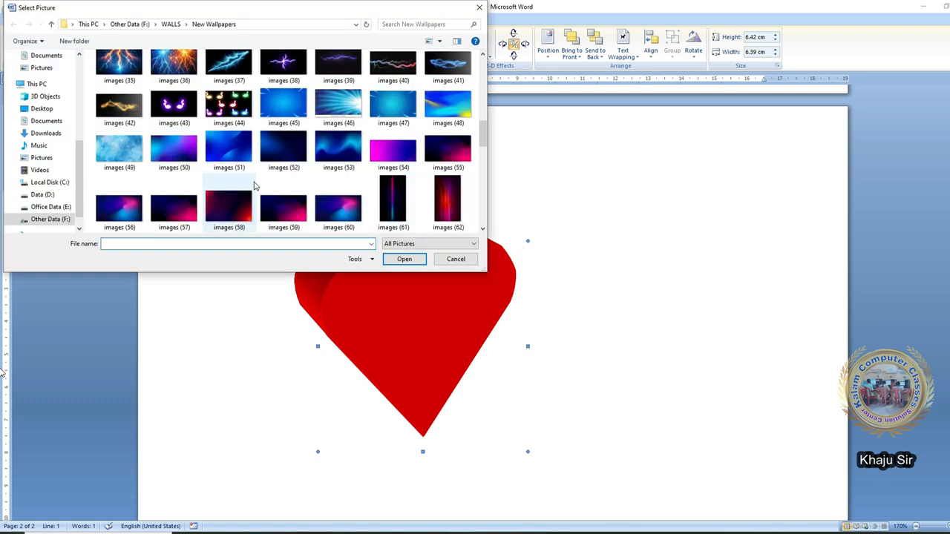
scroll(254, 186, up, 5)
double_click(175, 83)
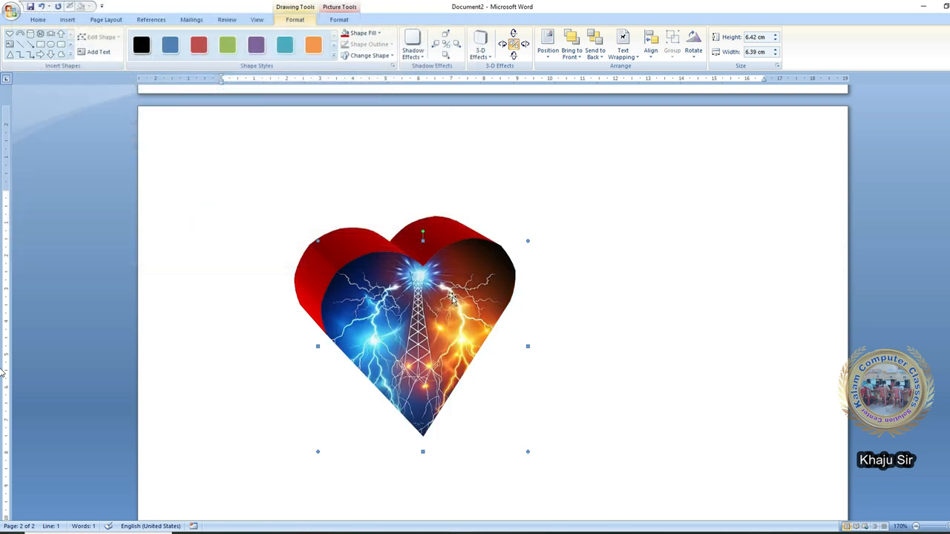
- Add a text area inside the heart, then exit text editing
right_click(410, 320)
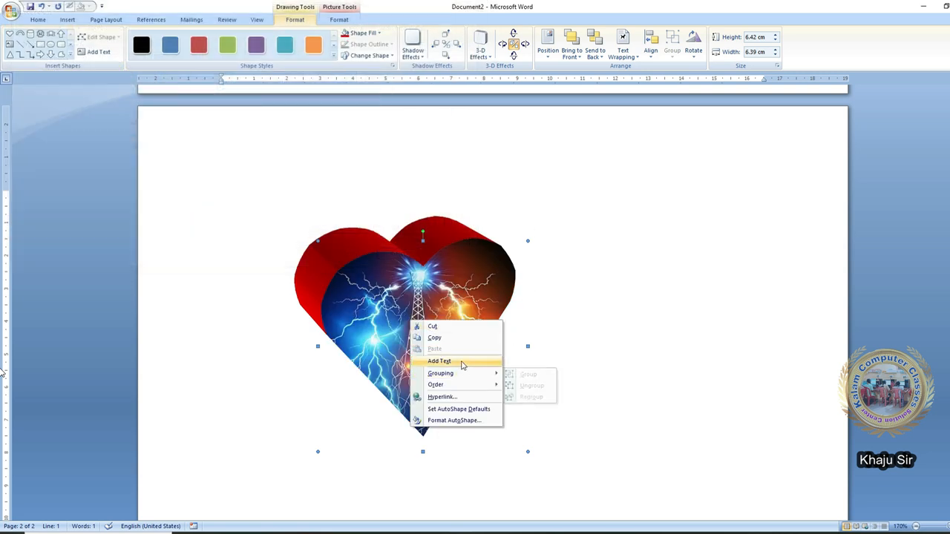
click(439, 361)
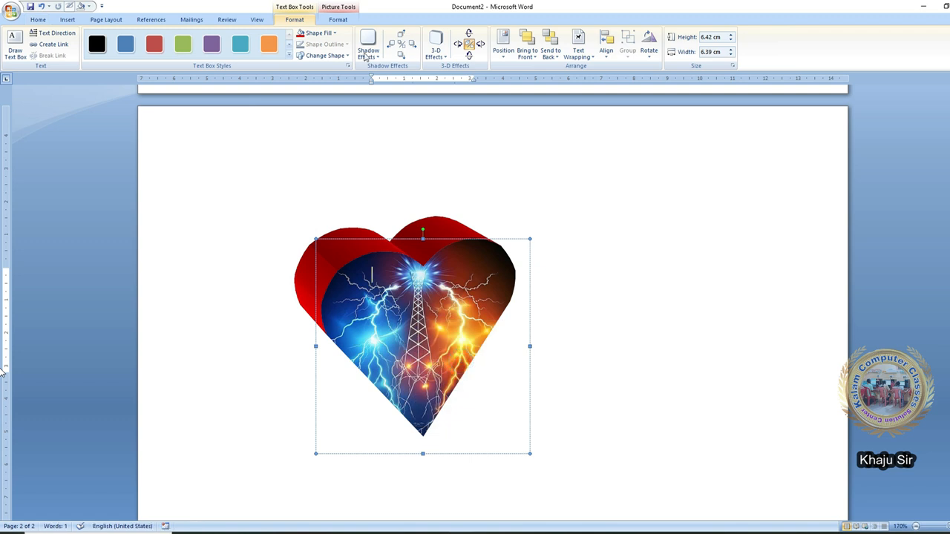
click(338, 19)
key(Escape)
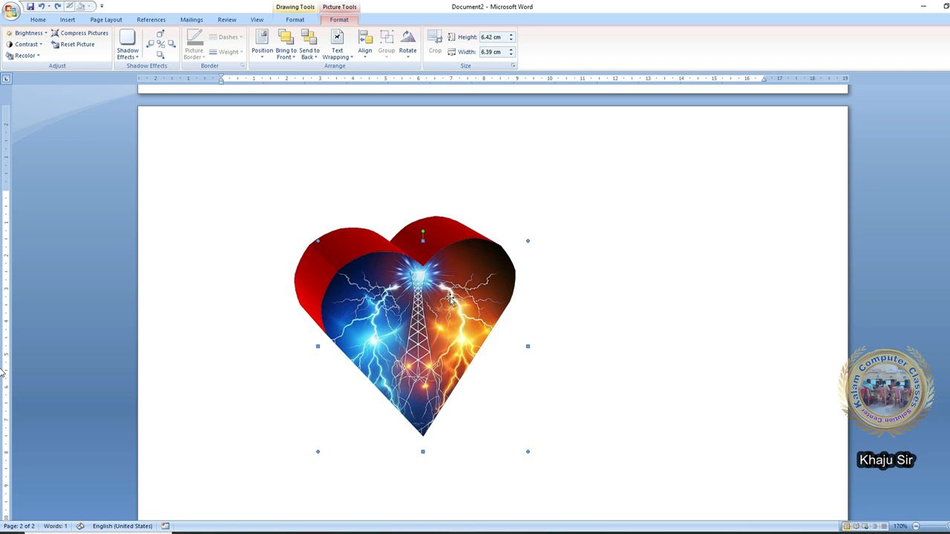
click(67, 20)
click(454, 43)
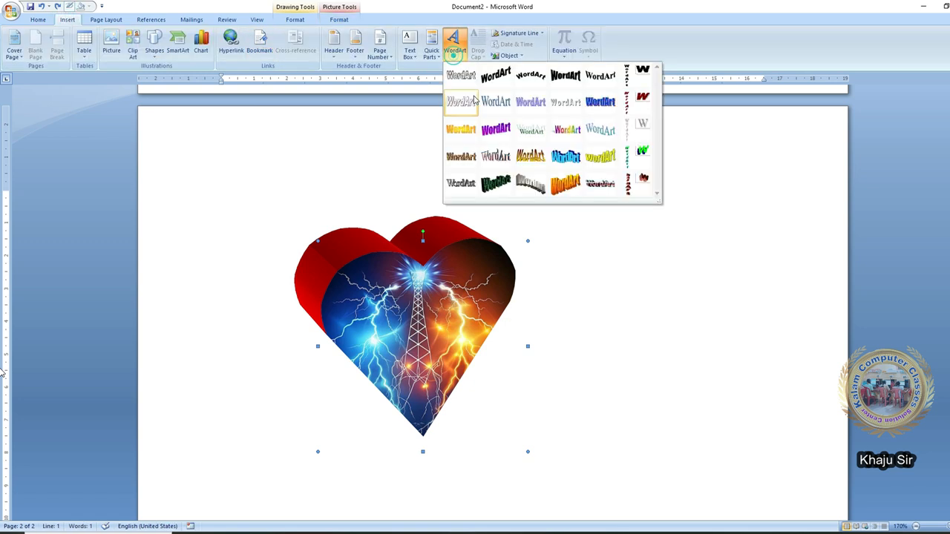
- Create a 'Well come' WordArt title and float it in front of text
click(562, 78)
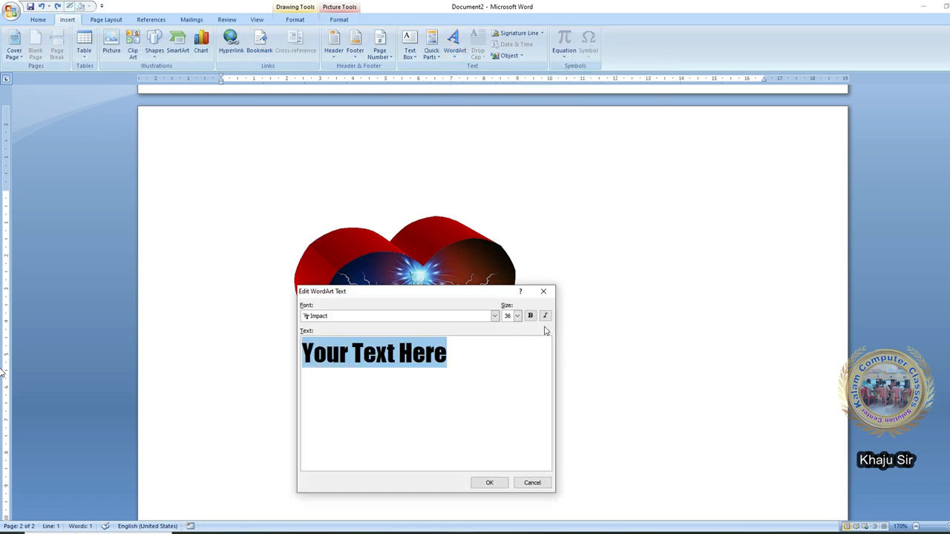
text(Well Come)
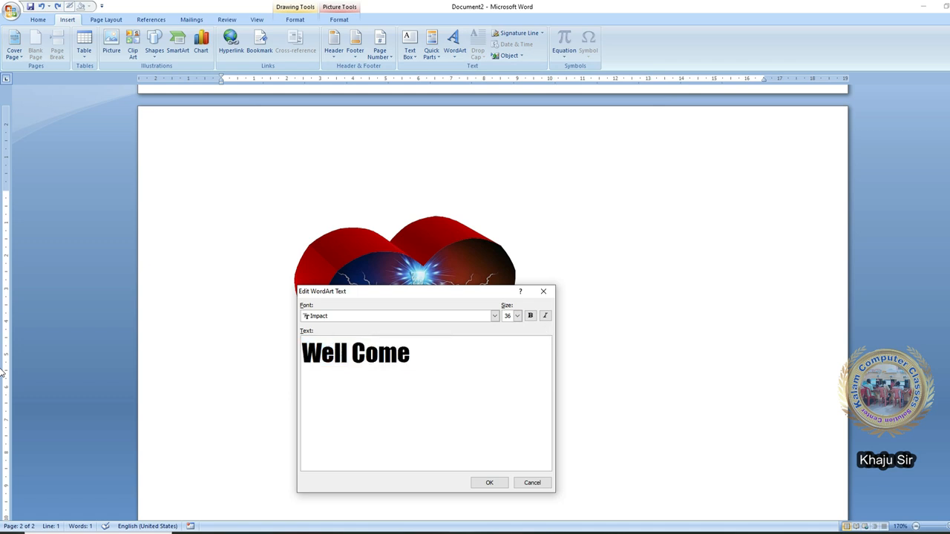
click(490, 483)
click(602, 48)
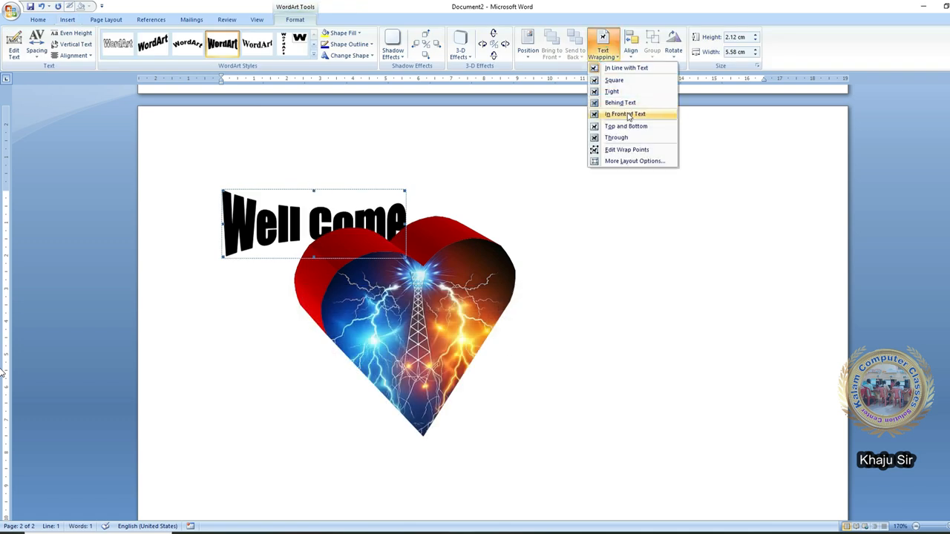
click(616, 115)
- Move the WordArt onto the heart's centre, tilt it upward, and colour it yellow
drag(345, 217, 472, 290)
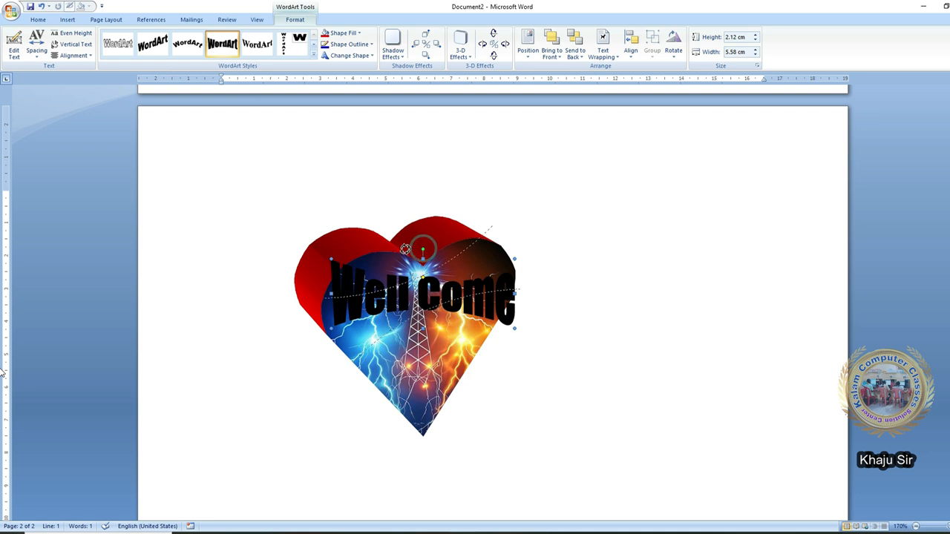
drag(423, 249, 405, 248)
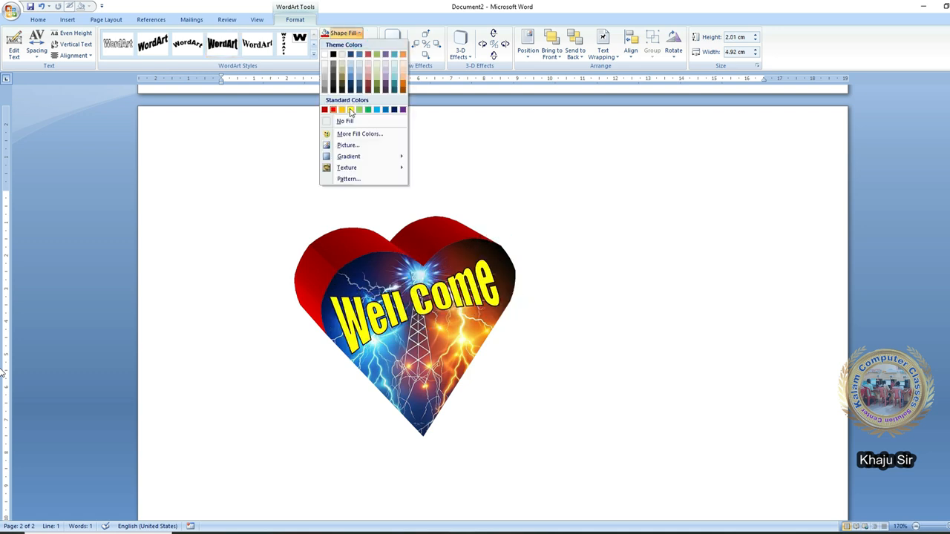
click(350, 110)
scroll(478, 301, up, 2)
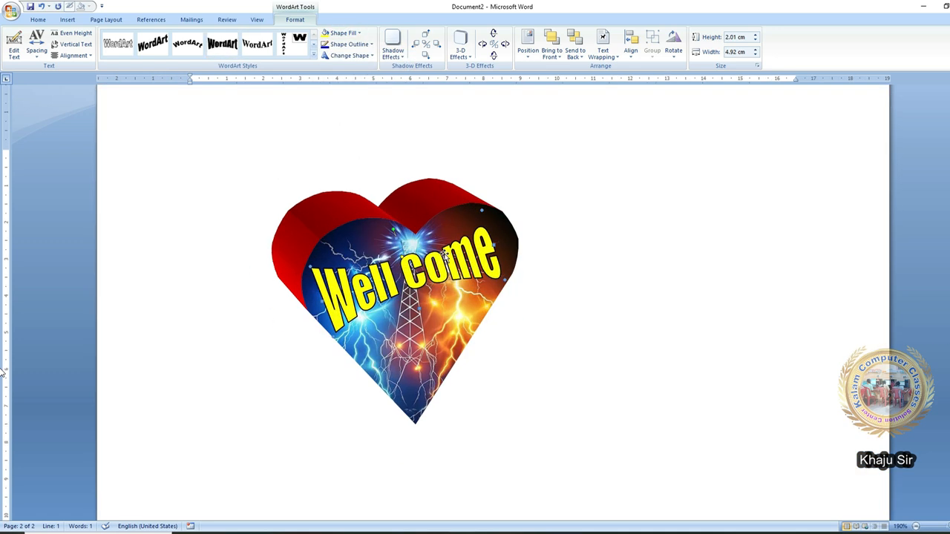
- Give the WordArt a Rotate in Perspective 3-D effect and the images (54) picture fill
click(460, 46)
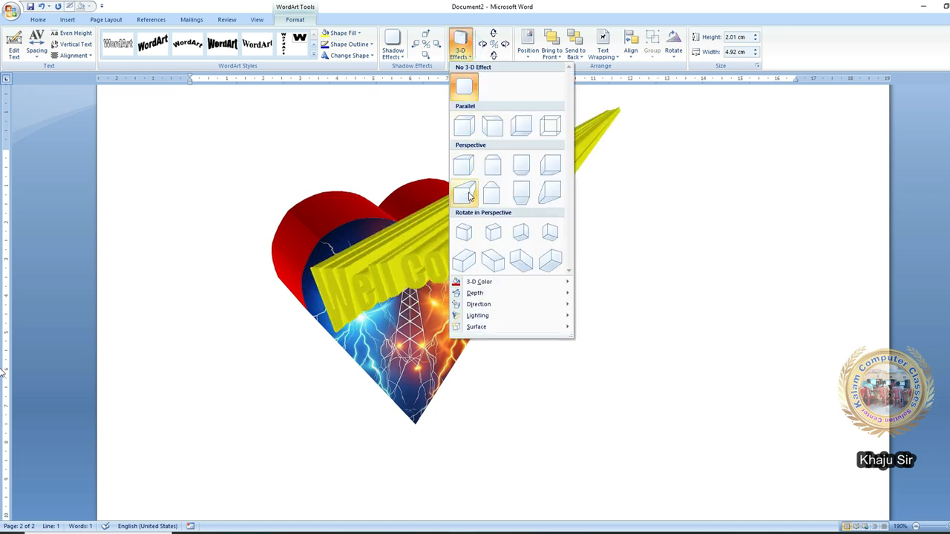
click(491, 260)
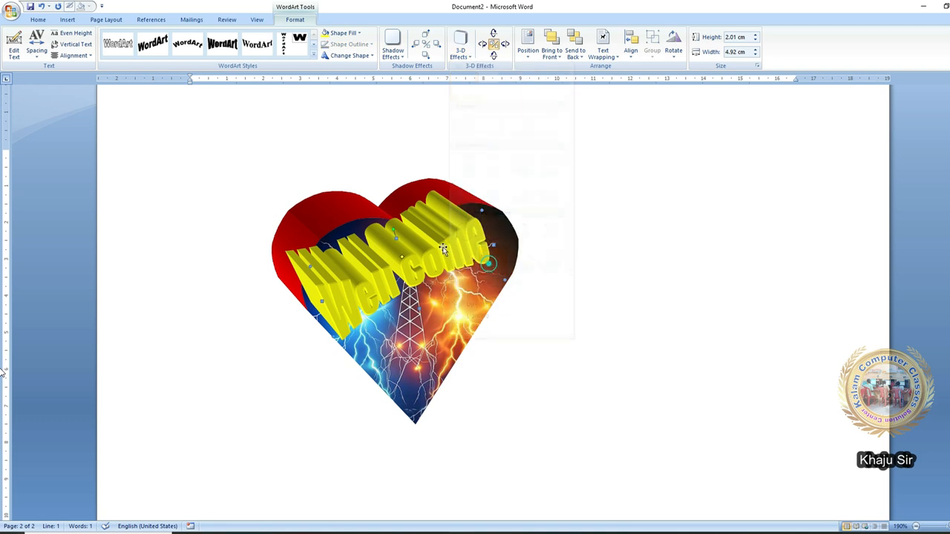
click(360, 33)
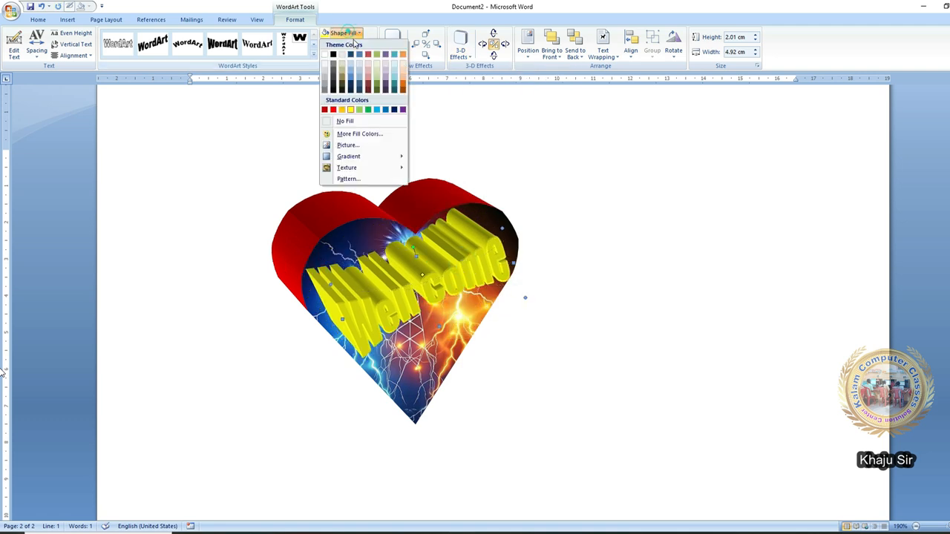
click(381, 149)
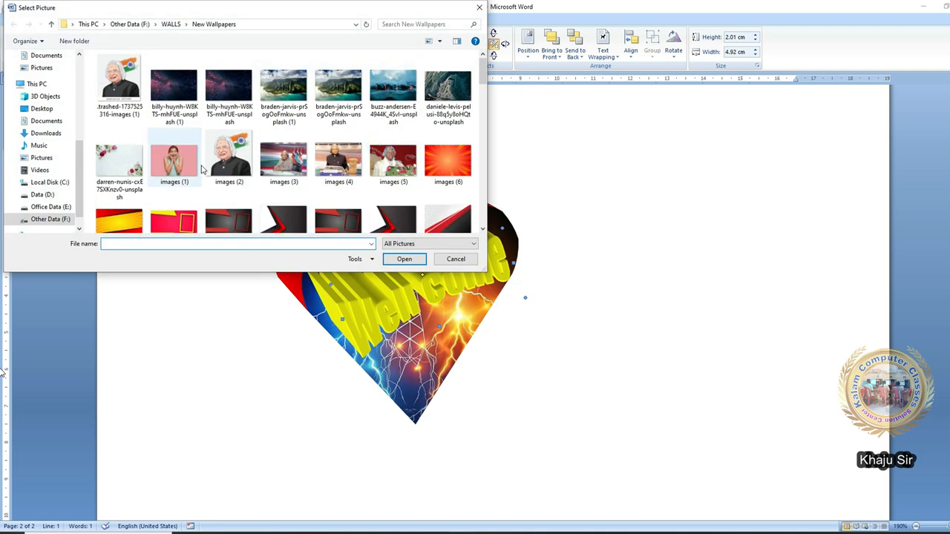
scroll(204, 169, down, 5)
scroll(253, 219, down, 2)
click(393, 153)
click(404, 259)
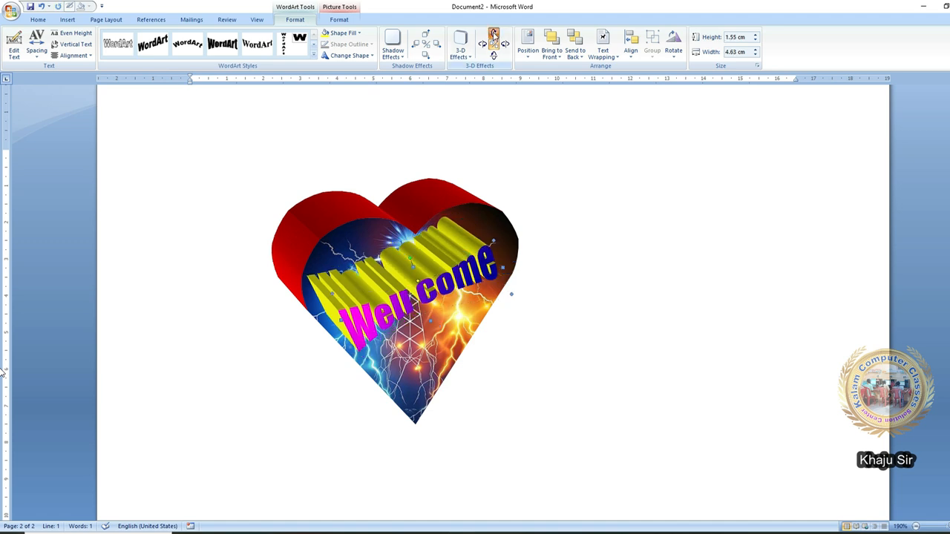
- Tilt the WordArt's 3-D extrusion two steps flatter
click(495, 34)
click(494, 34)
click(494, 34)
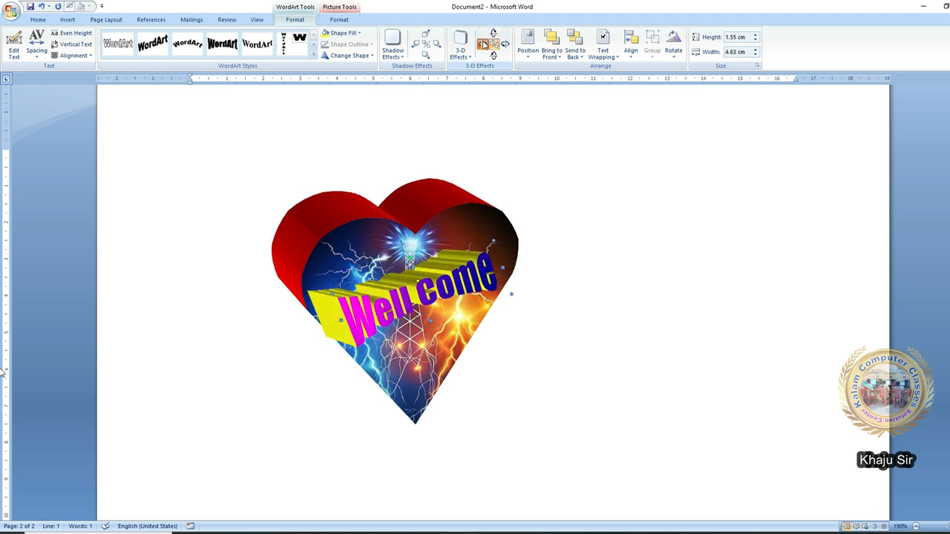
click(568, 341)
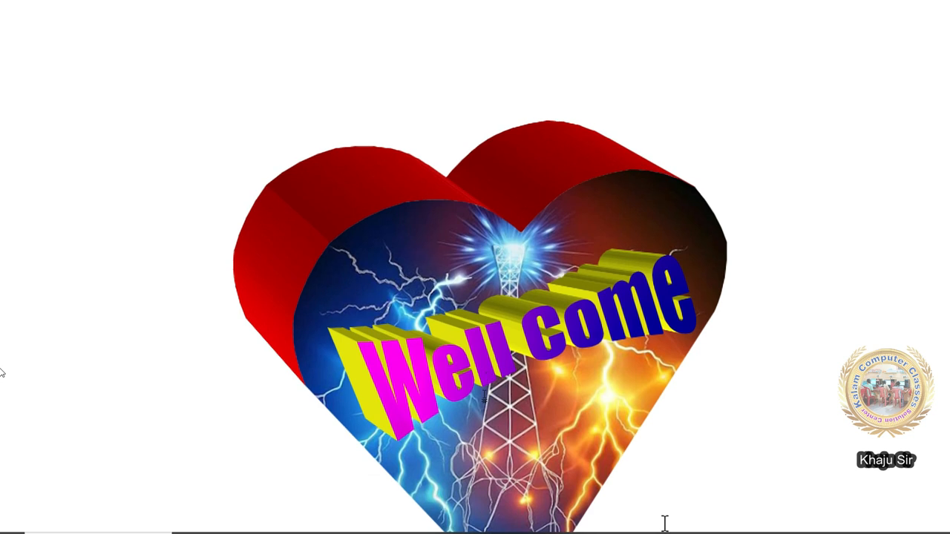
- Fill the heart red, then refill its face with the lightning tower picture
scroll(665, 522, down, 2)
click(656, 523)
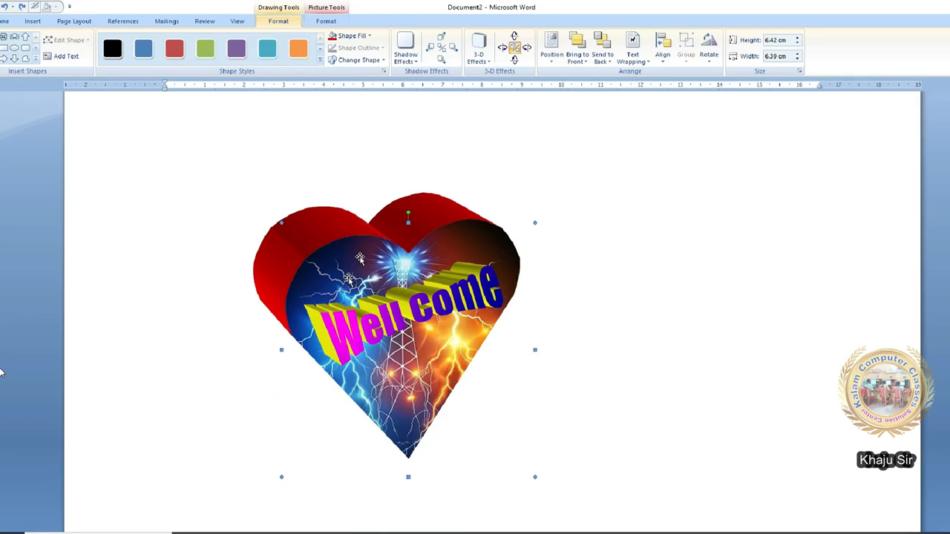
click(363, 33)
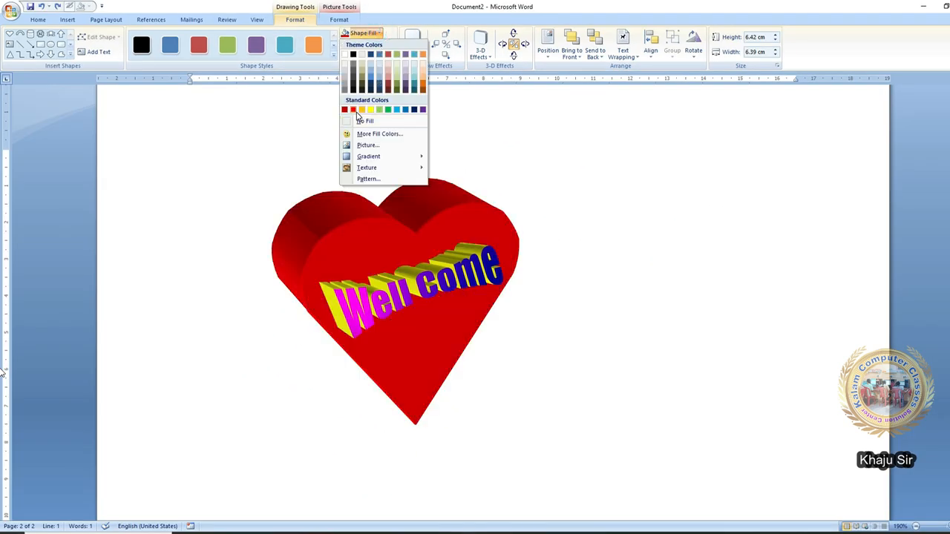
click(354, 109)
click(373, 34)
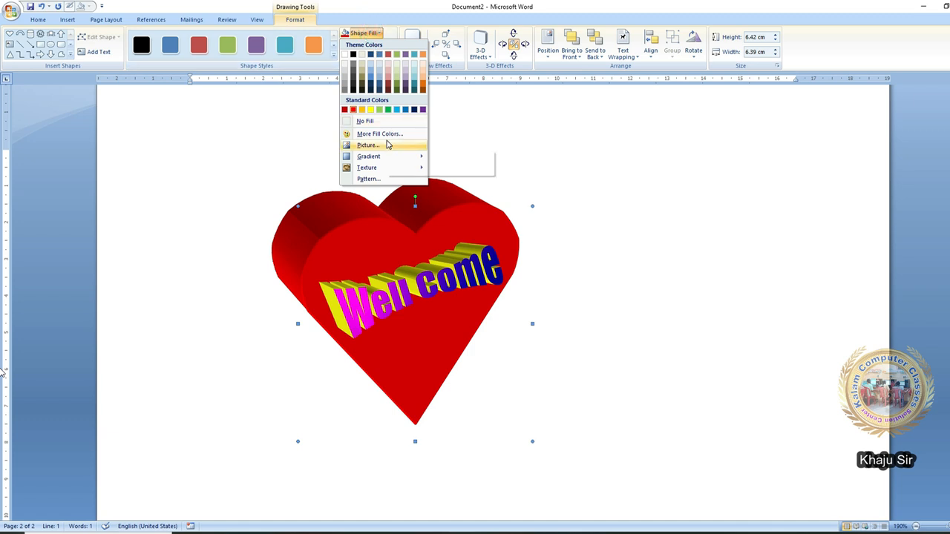
click(387, 144)
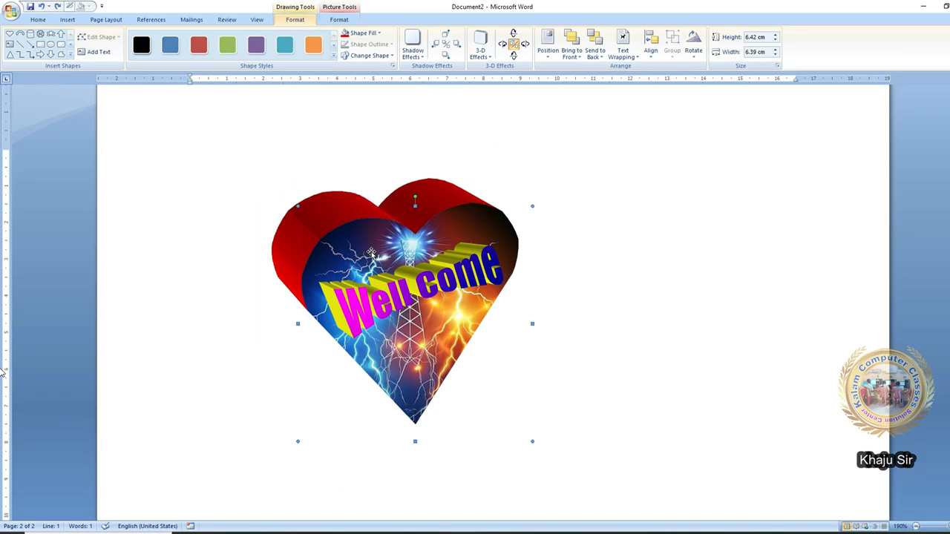
click(544, 265)
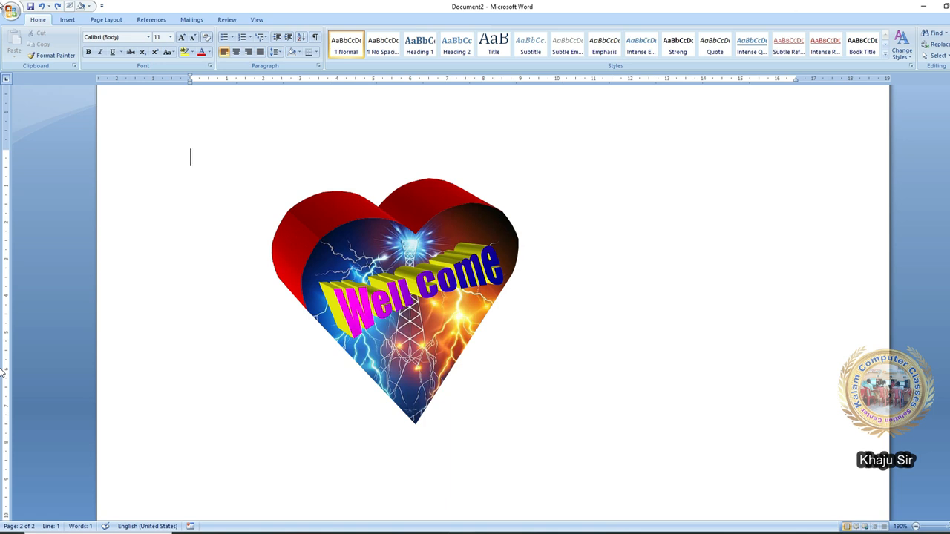
- Close Document2 without saving changes
click(949, 6)
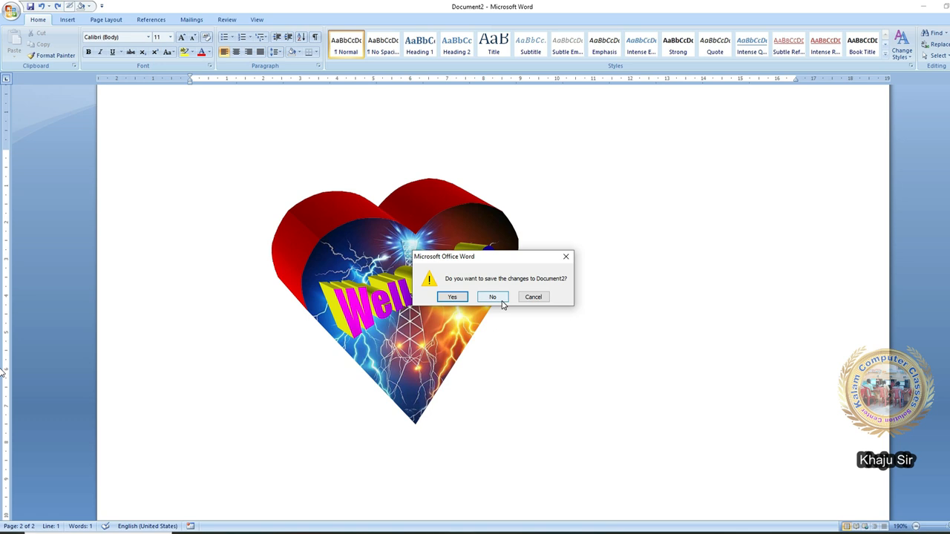
click(492, 297)
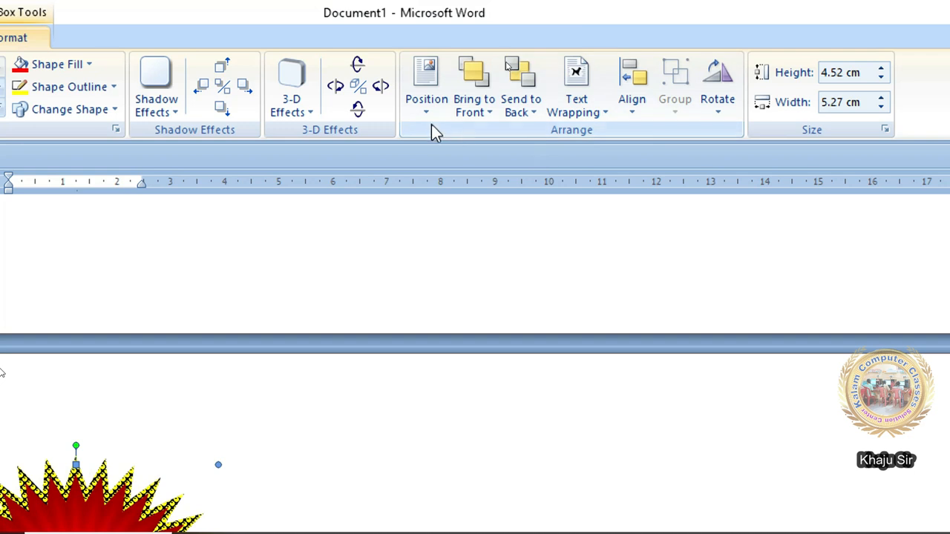
click(423, 42)
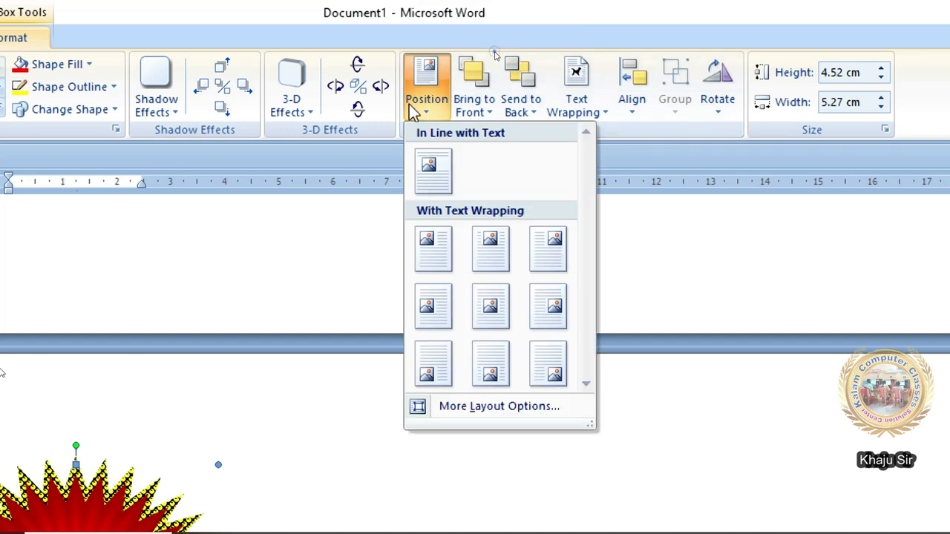
- Position the starburst with the top-left page preset
mouse_move(523, 112)
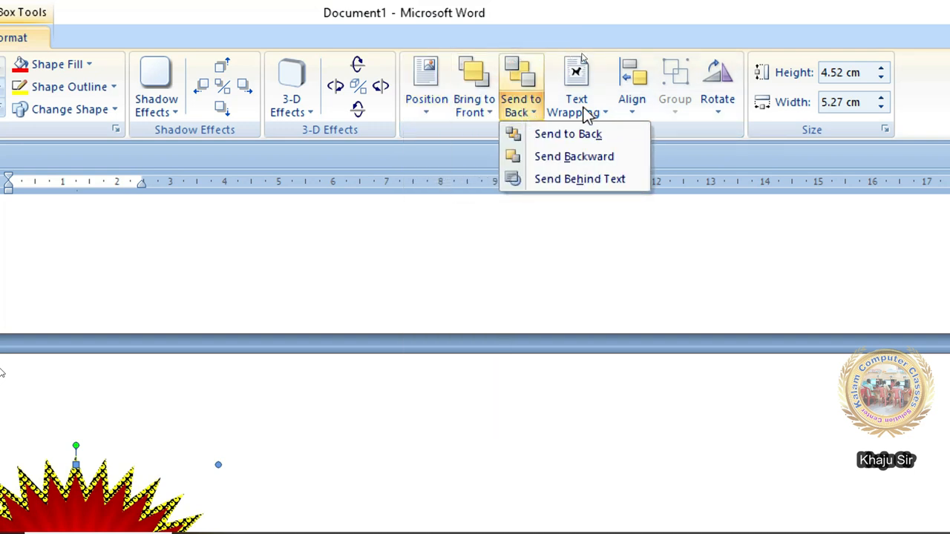
click(576, 58)
click(614, 57)
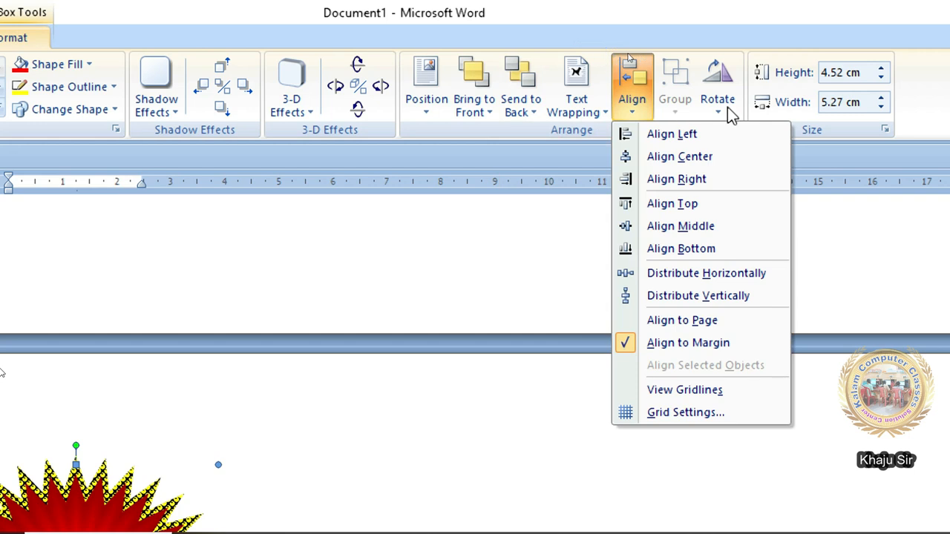
click(520, 141)
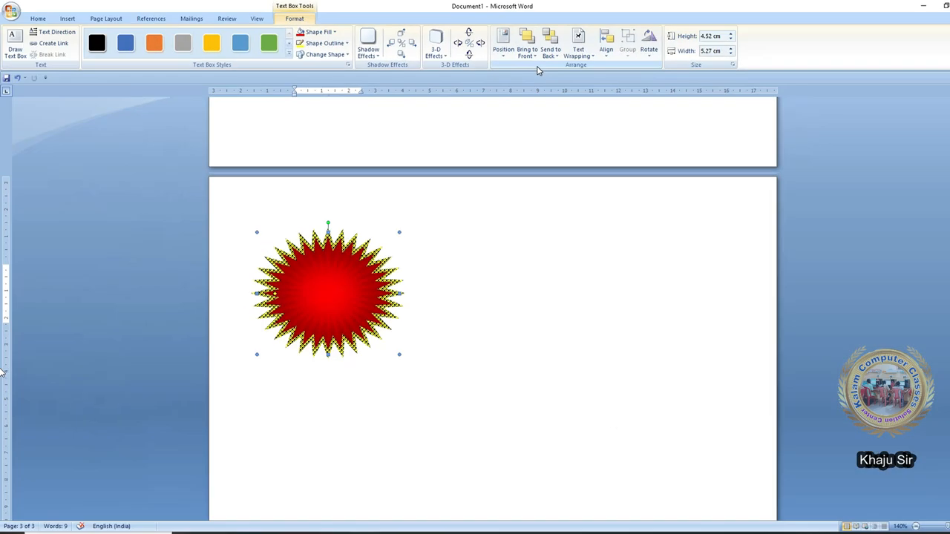
click(431, 99)
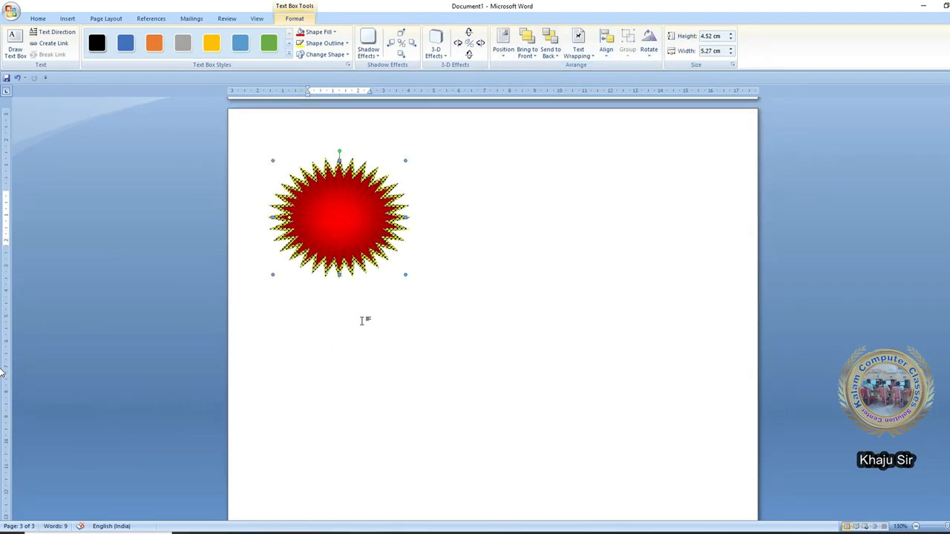
ctrl+scroll(361, 321, down, 5)
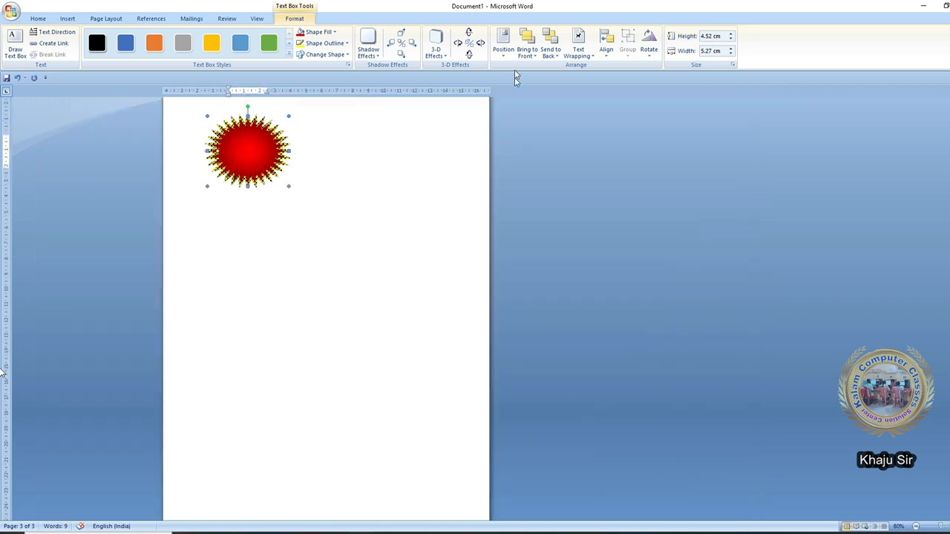
click(503, 42)
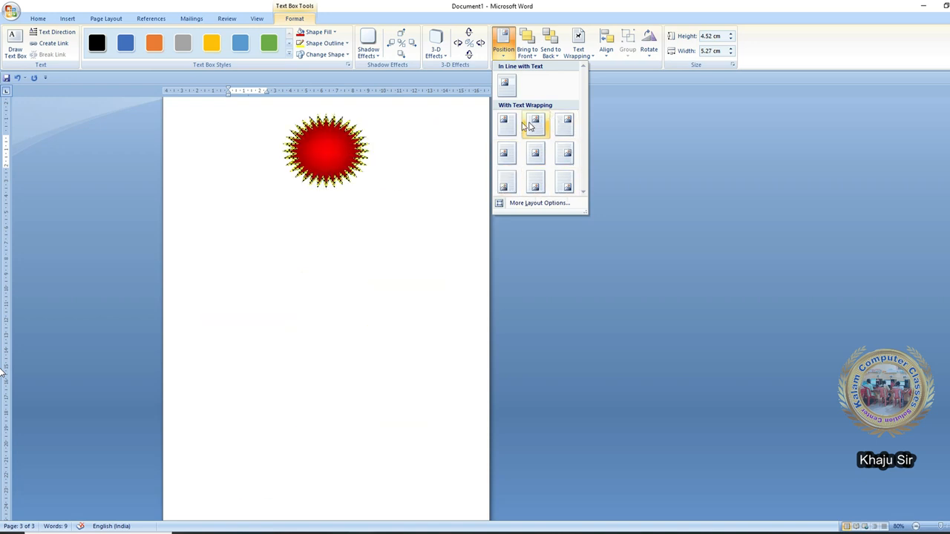
click(505, 124)
- Bring the starburst in front of text and nudge it slightly lower
click(528, 59)
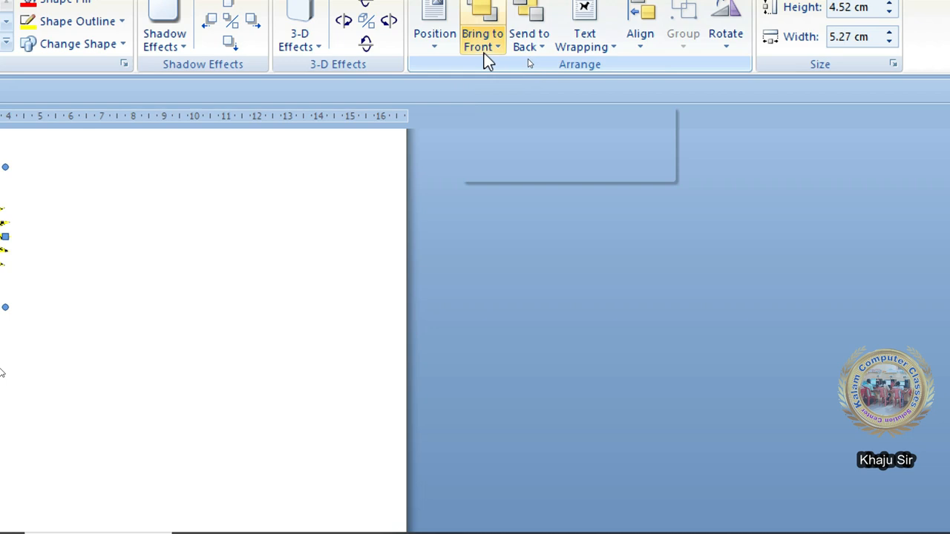
click(497, 49)
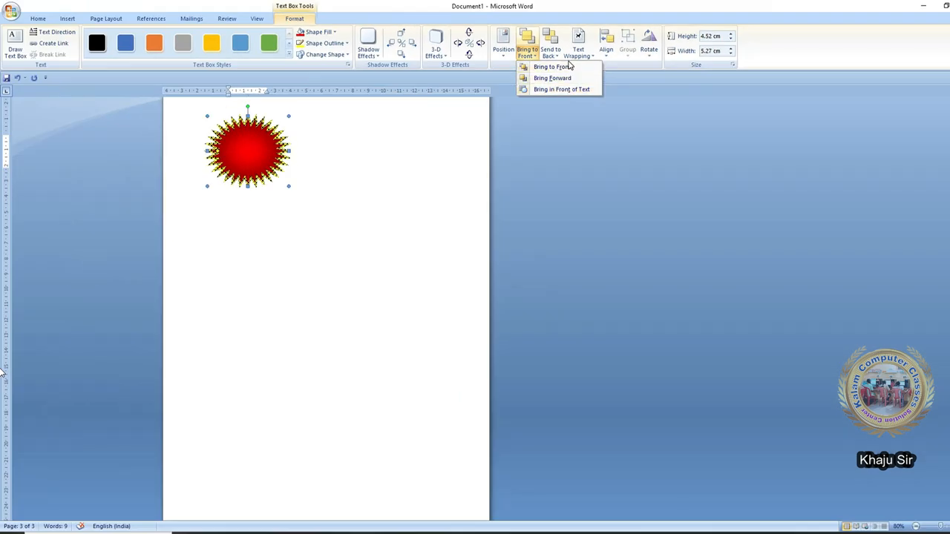
click(564, 90)
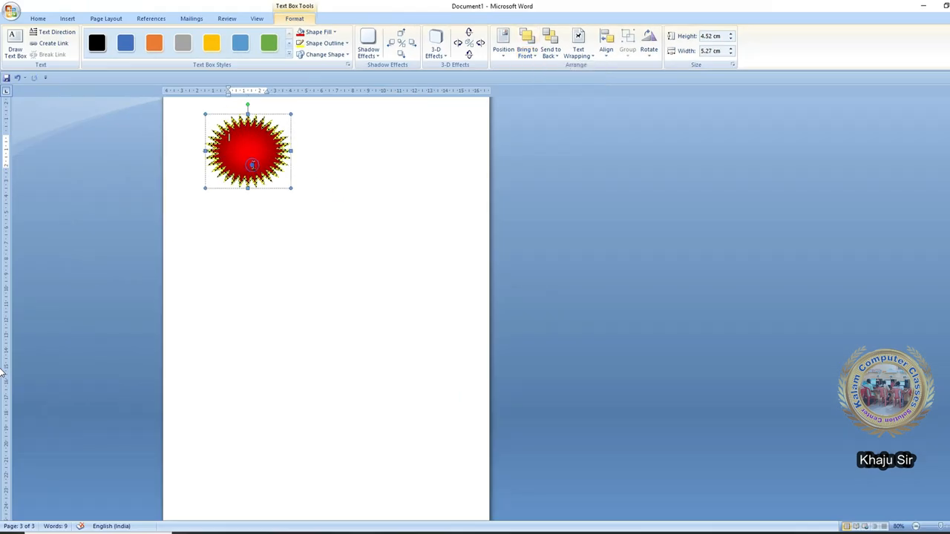
drag(255, 180, 252, 195)
- Draw a smiley face shape beside the starburst
click(303, 178)
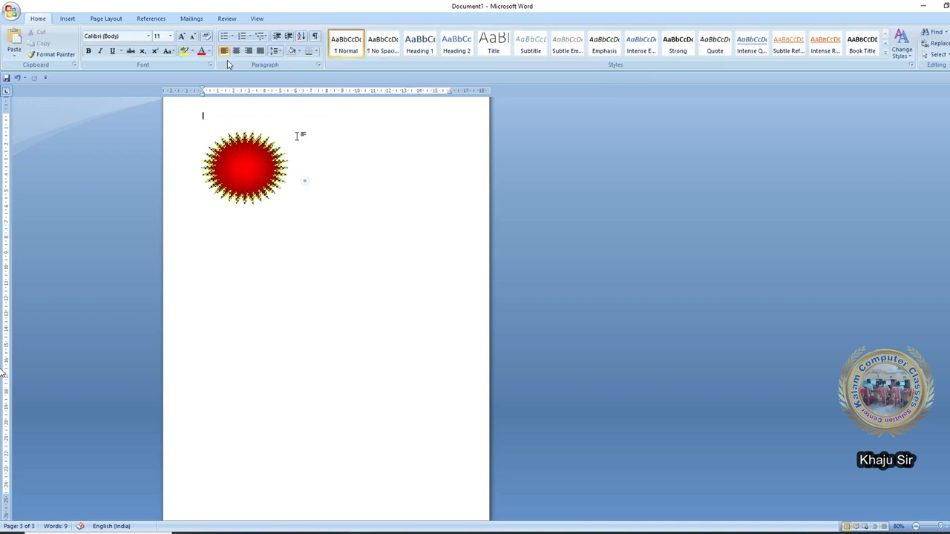
click(67, 19)
click(154, 43)
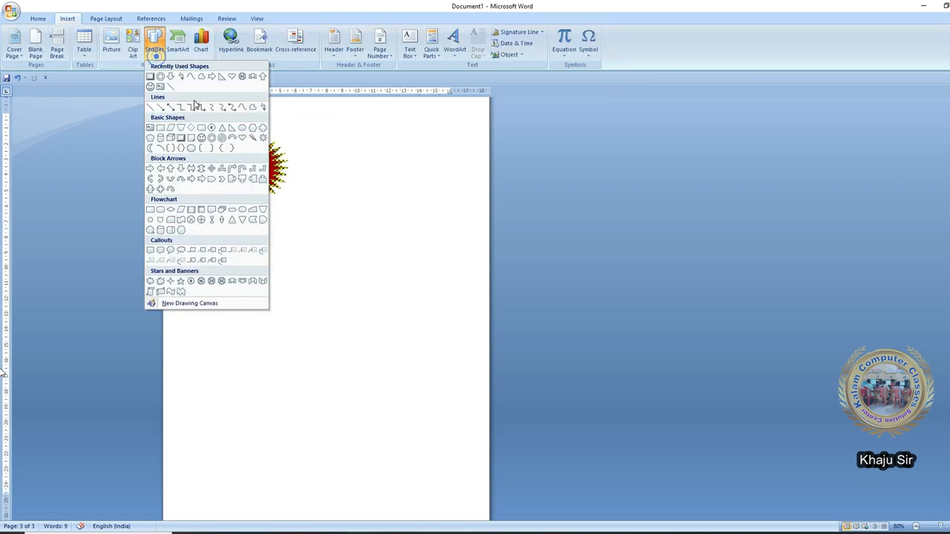
click(201, 138)
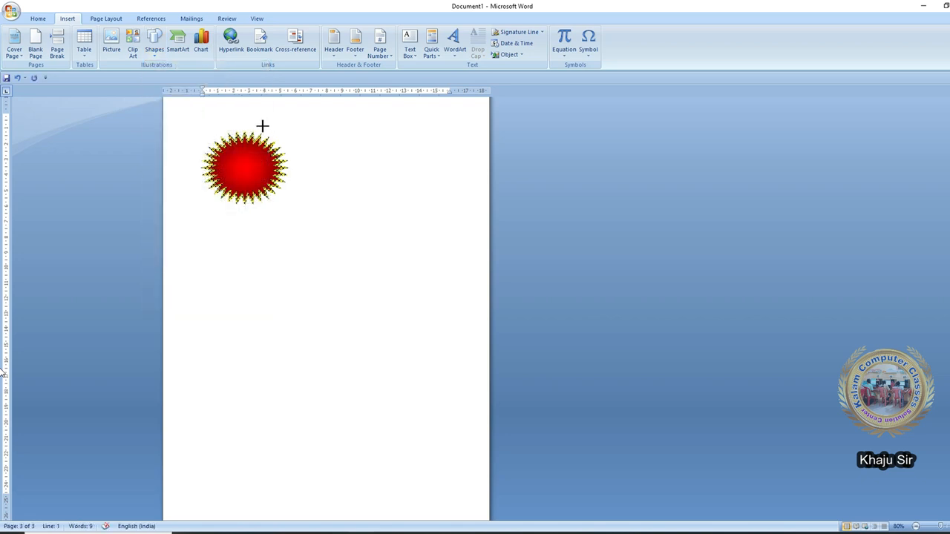
drag(263, 127, 347, 197)
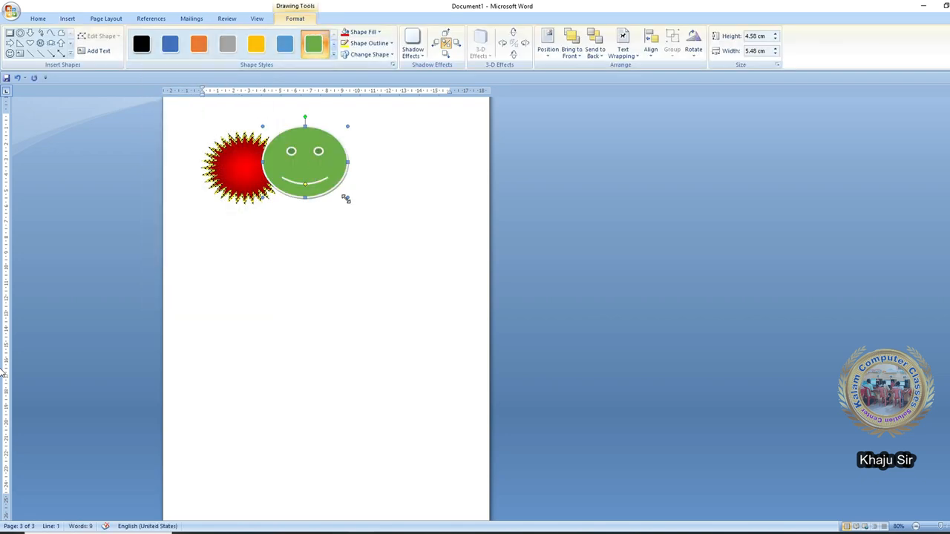
click(335, 207)
- Draw a heart next to the smiley and slide both left over the starburst
click(68, 18)
click(154, 43)
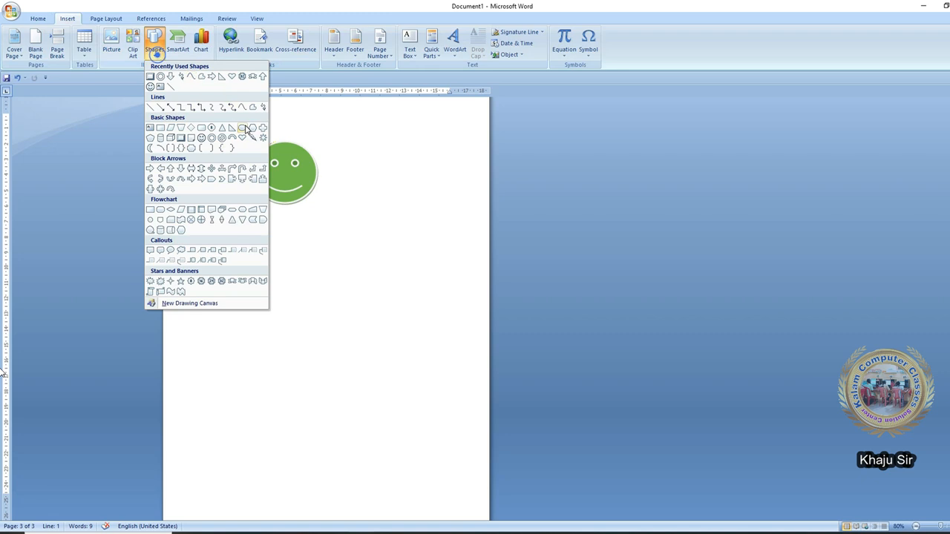
click(242, 138)
drag(307, 141, 377, 210)
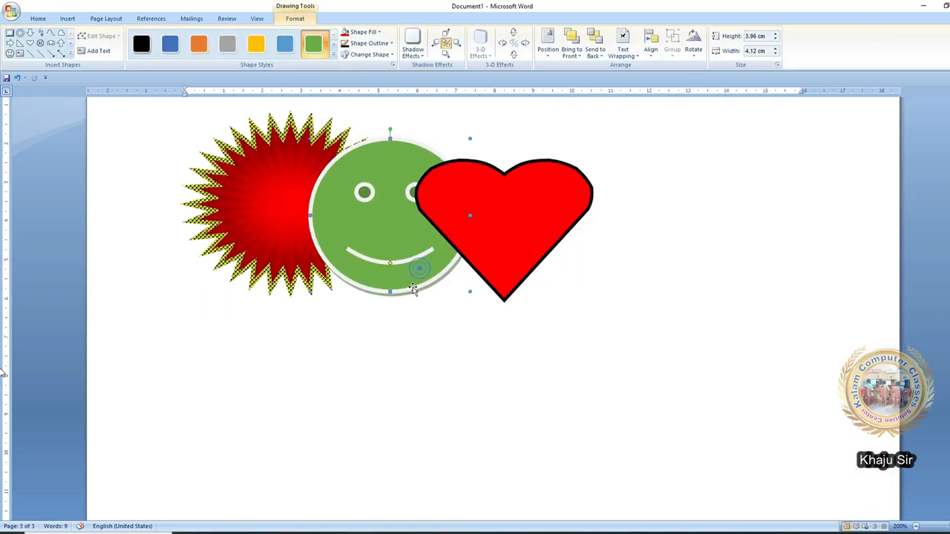
drag(386, 286, 385, 285)
drag(481, 273, 390, 273)
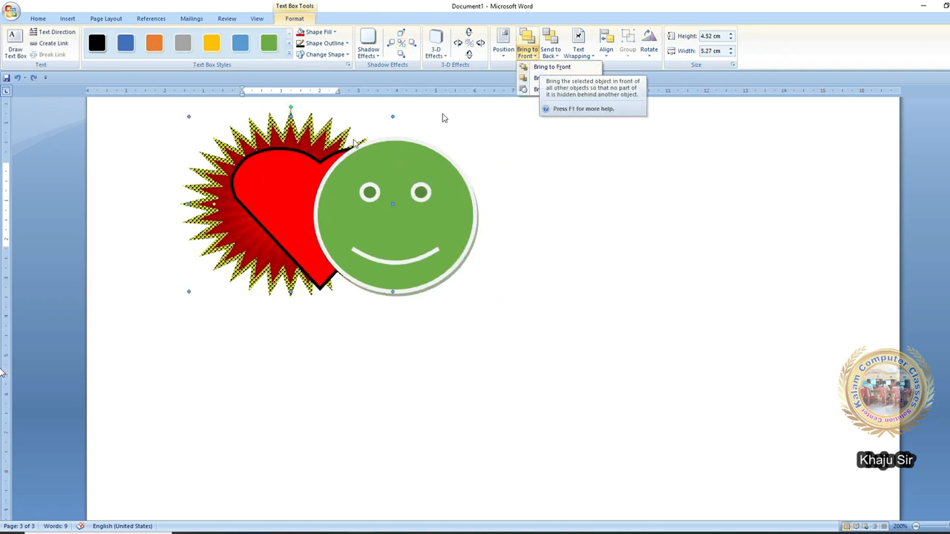
- Toggle the starburst between Bring to Front and Send to Back
click(293, 133)
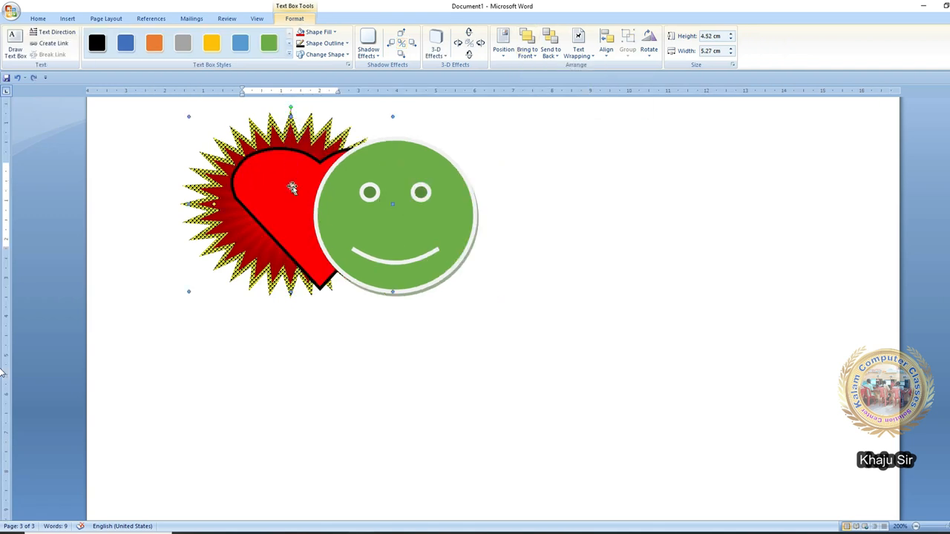
click(527, 50)
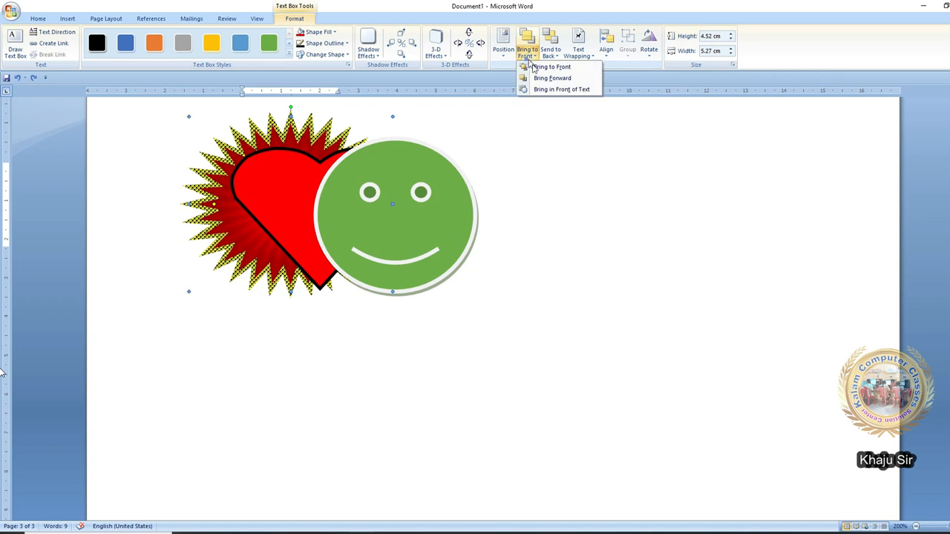
click(551, 67)
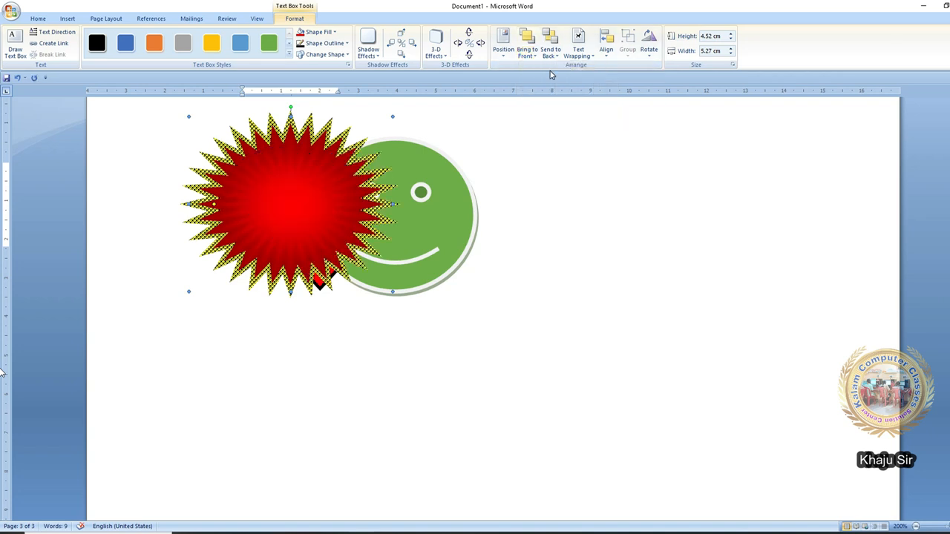
click(550, 52)
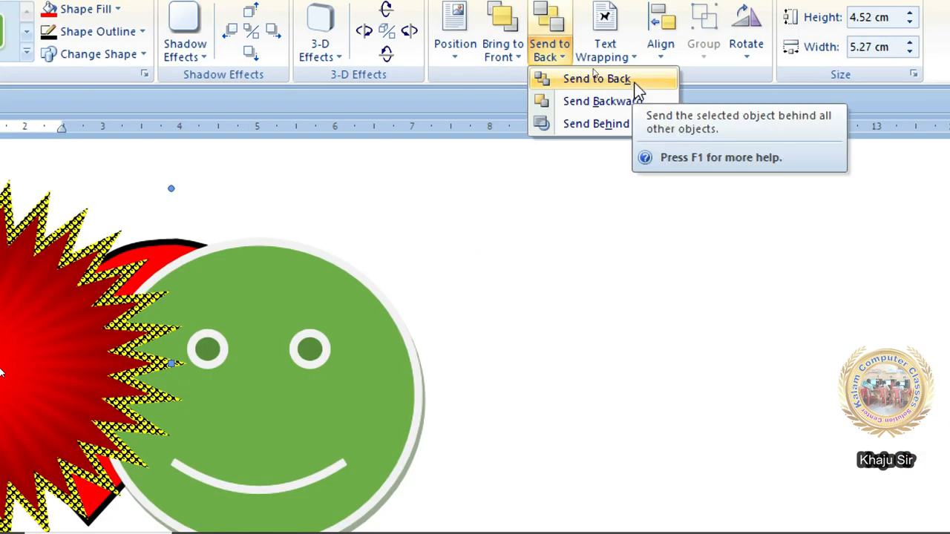
click(630, 81)
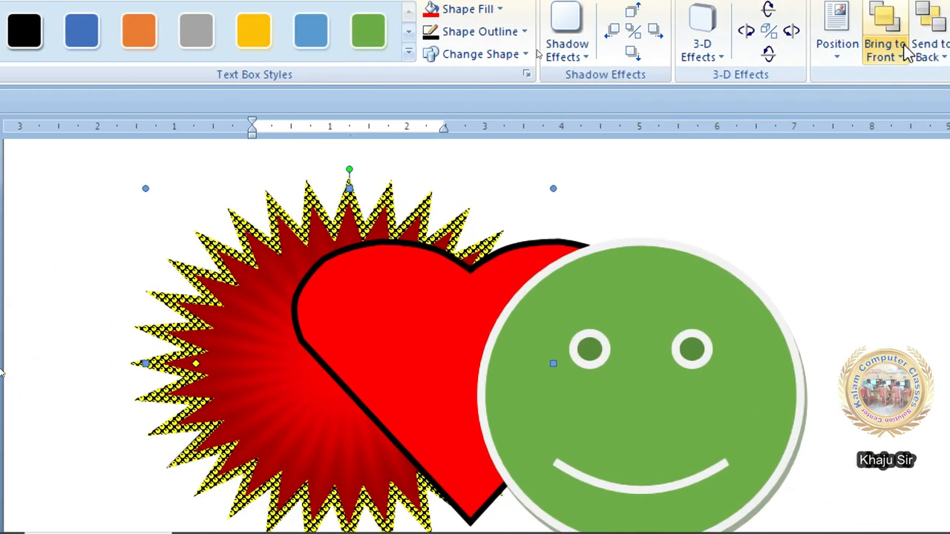
click(920, 48)
click(804, 57)
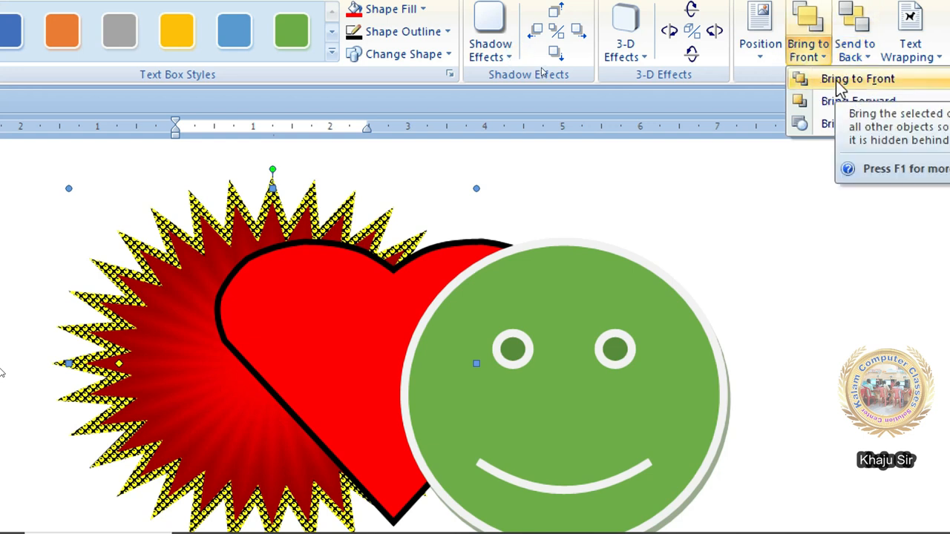
click(835, 80)
click(852, 66)
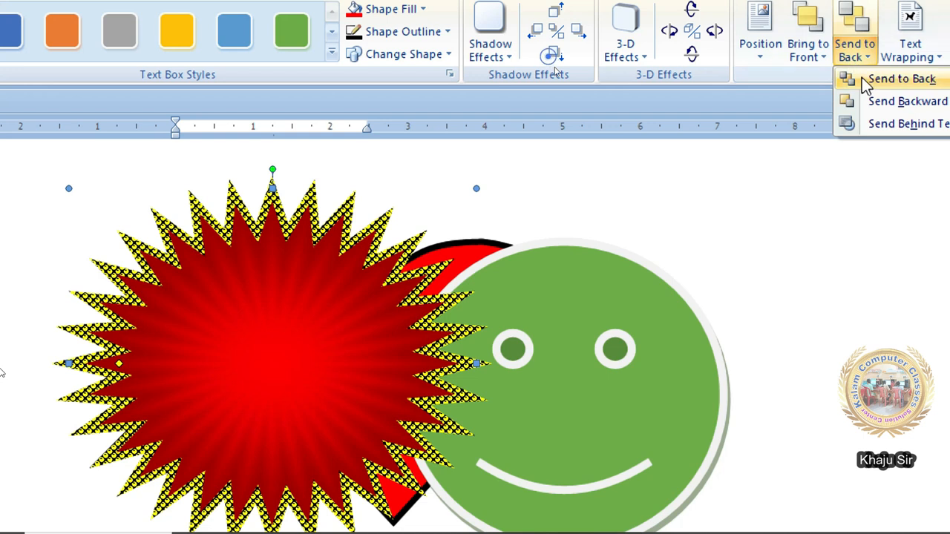
click(861, 78)
click(801, 60)
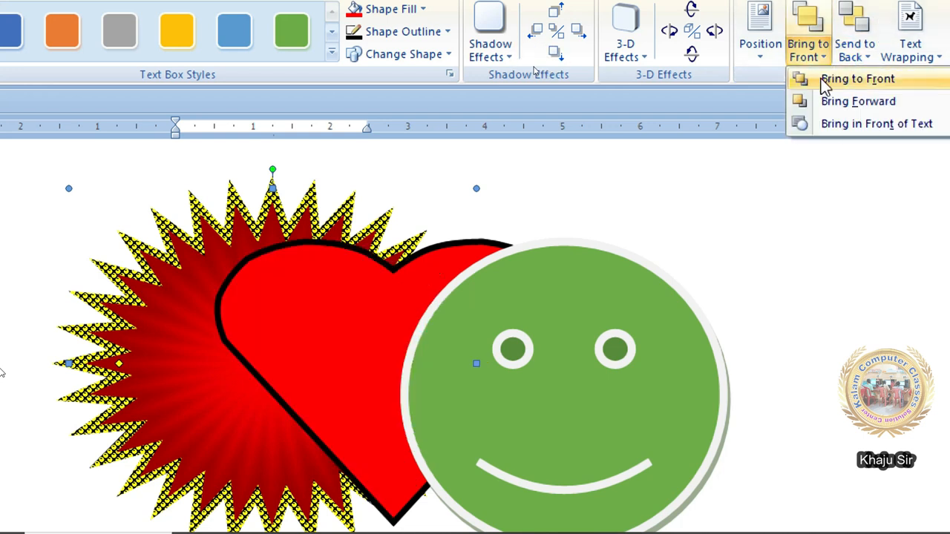
click(822, 80)
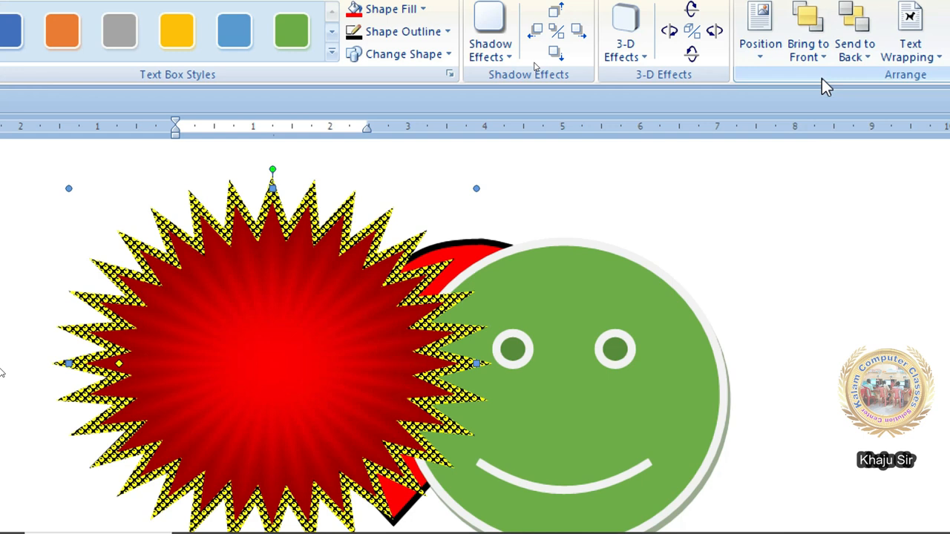
- Step the starburst backward and forward one layer at a time around the heart
click(854, 52)
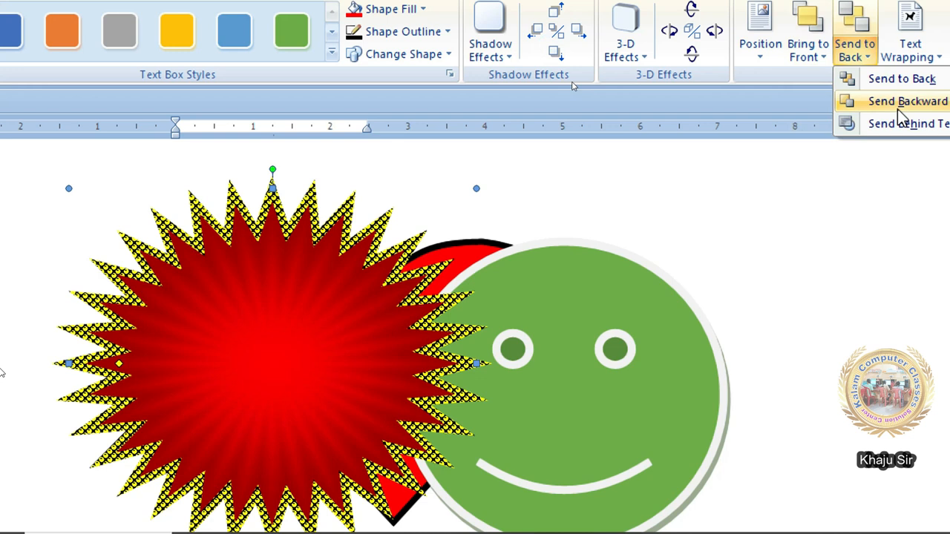
click(897, 109)
click(869, 57)
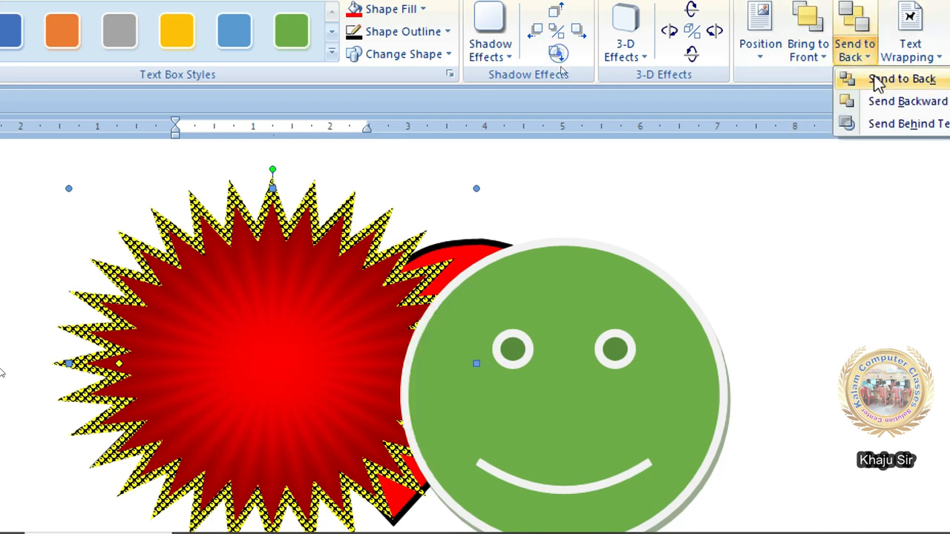
click(887, 107)
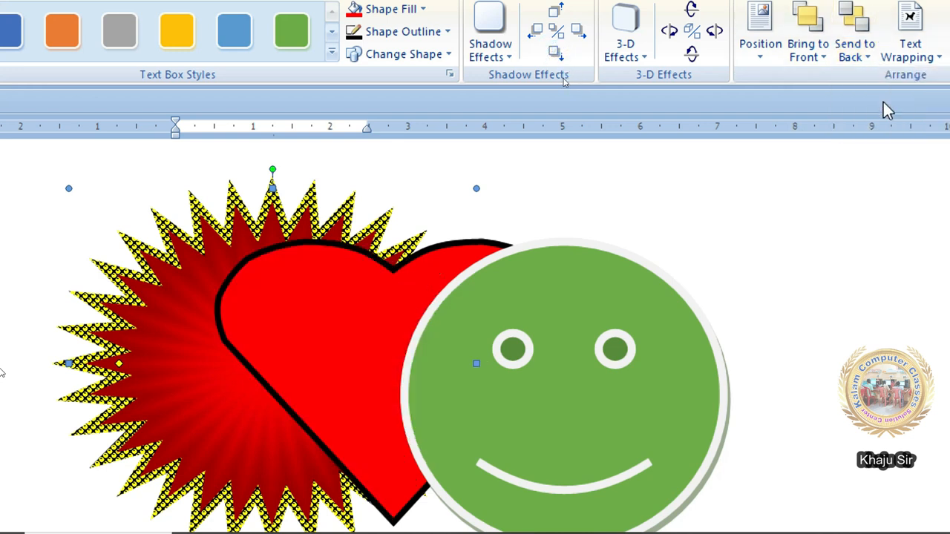
click(816, 66)
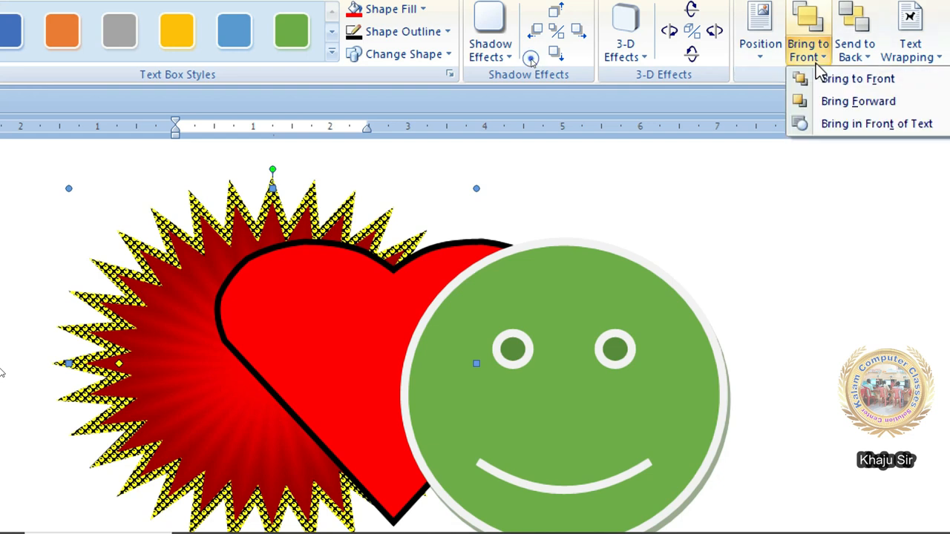
click(824, 99)
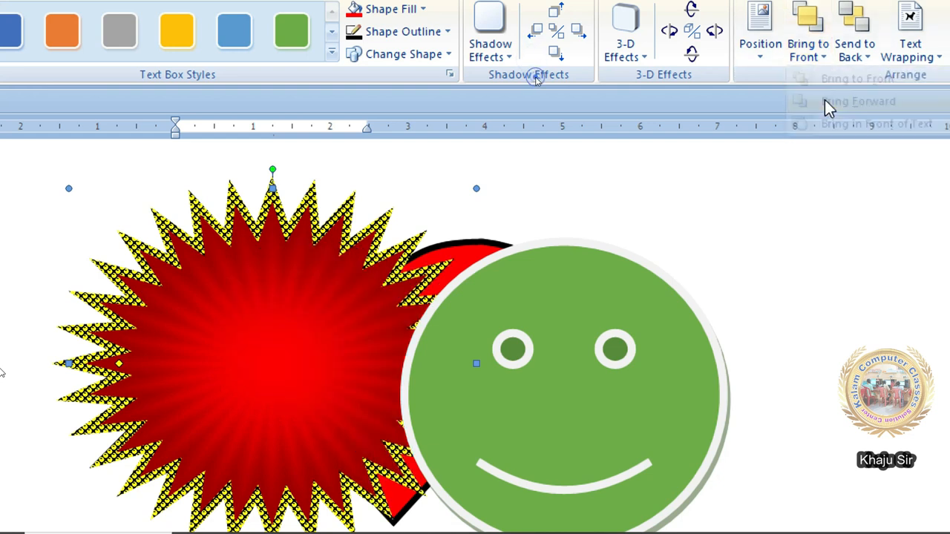
click(817, 49)
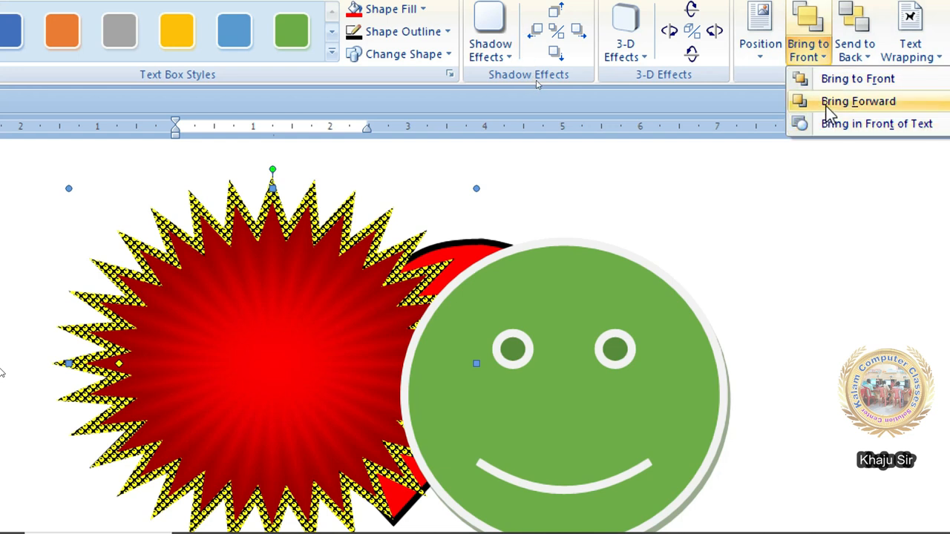
click(826, 106)
click(818, 57)
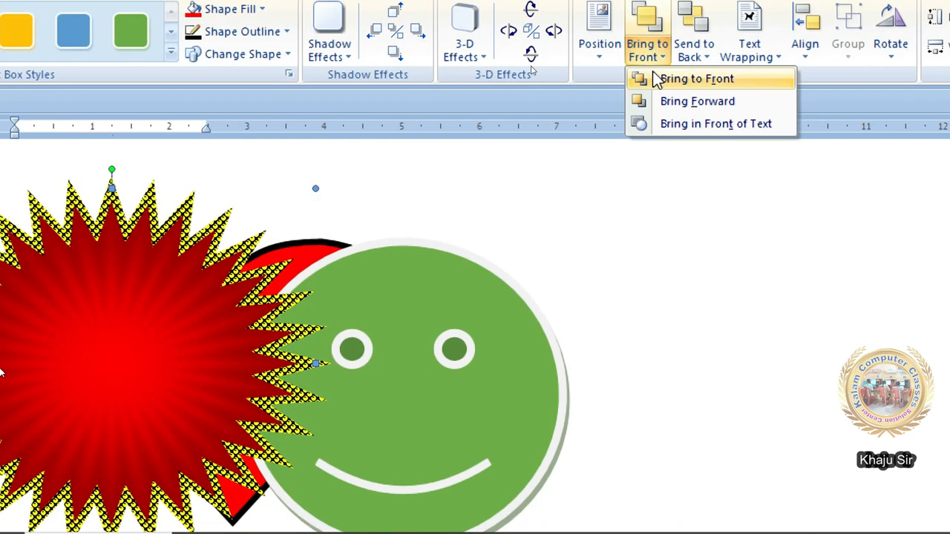
click(698, 59)
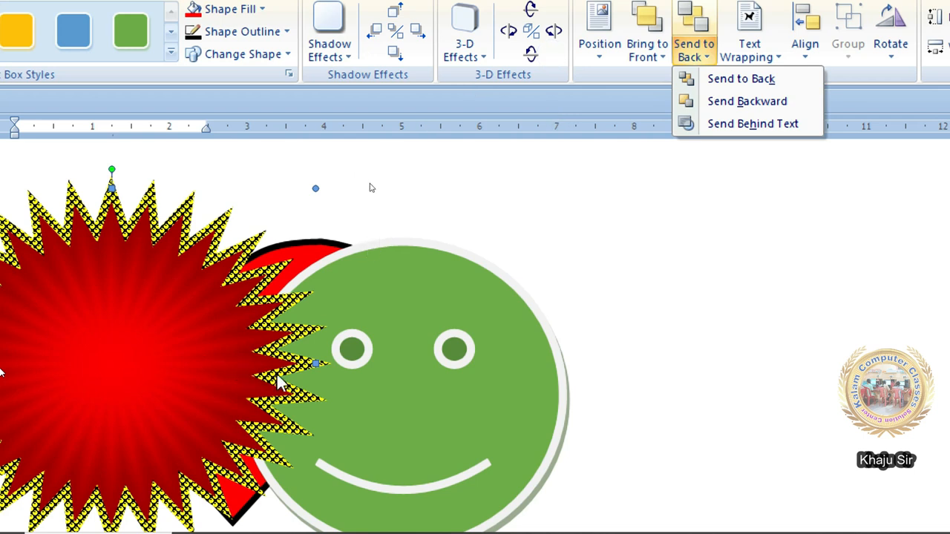
click(791, 77)
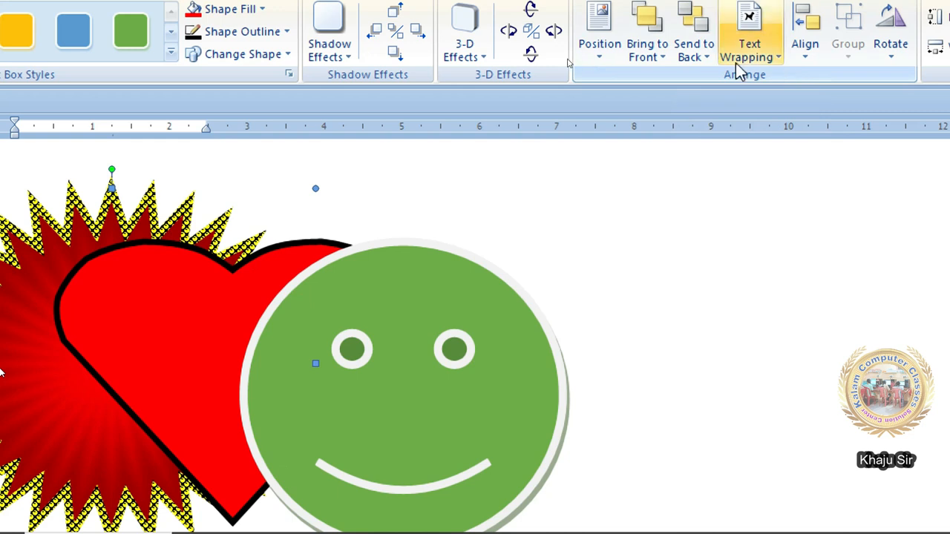
- Settle the starburst in front of the heart using Send Backward and Bring Forward
click(658, 60)
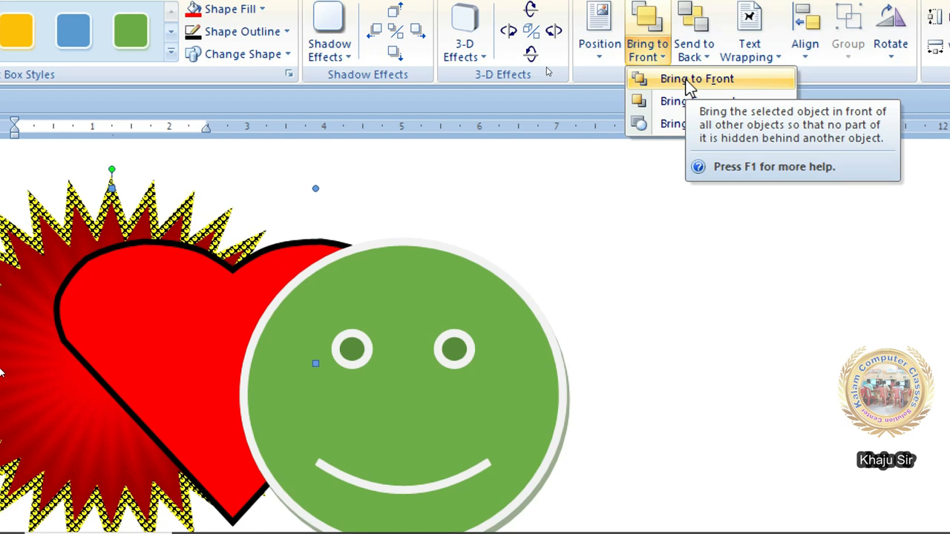
click(686, 80)
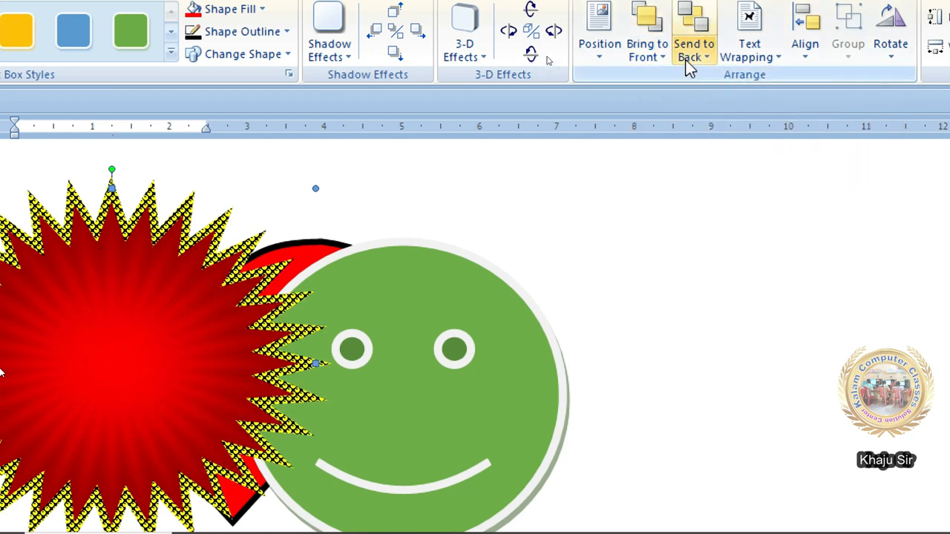
click(711, 52)
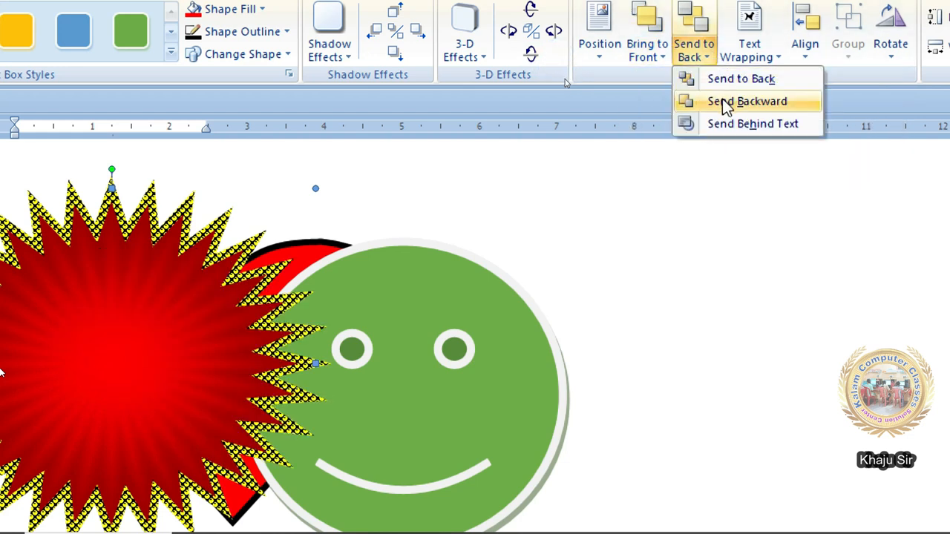
click(724, 101)
click(691, 50)
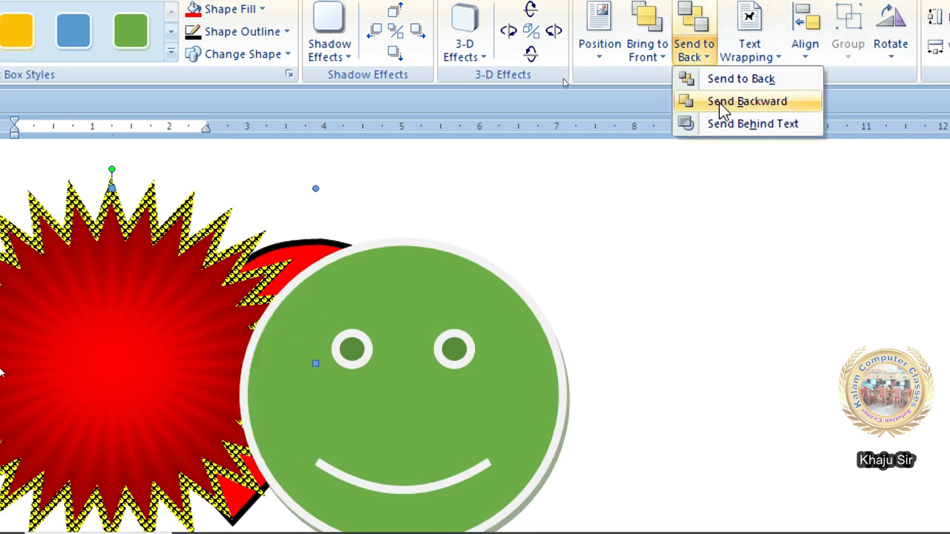
click(724, 104)
click(646, 59)
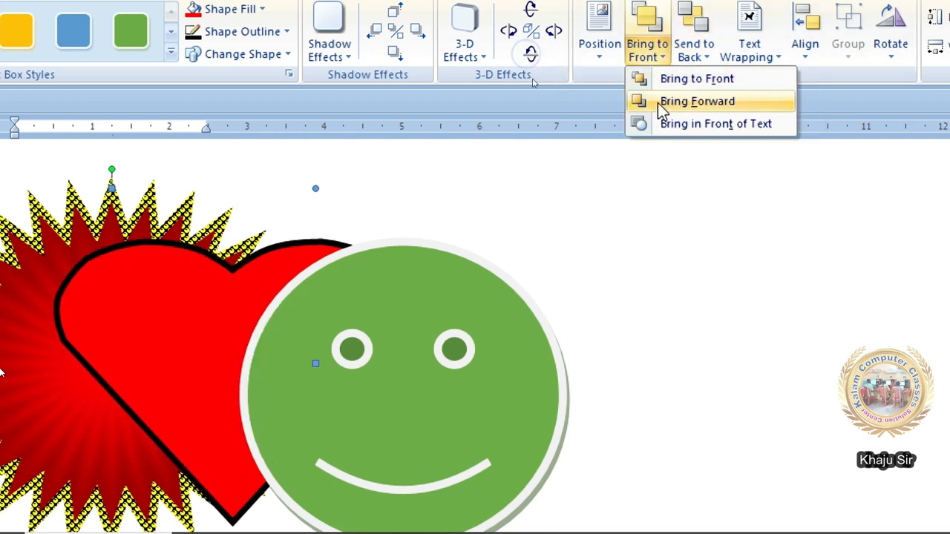
click(657, 103)
click(657, 56)
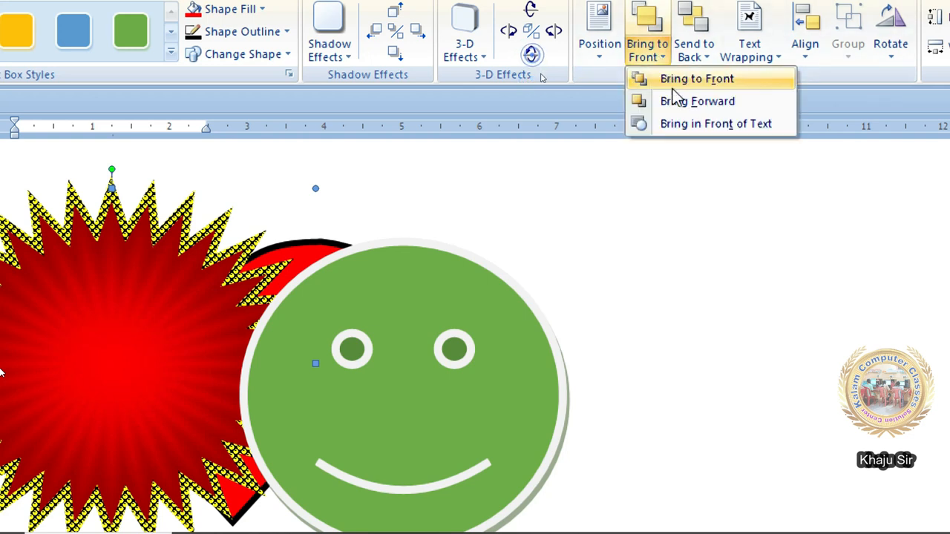
click(675, 104)
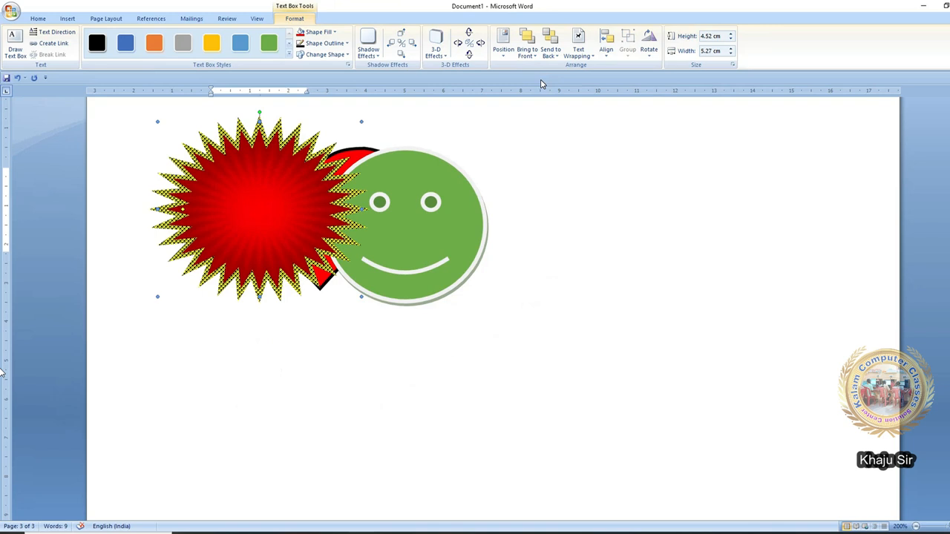
click(647, 54)
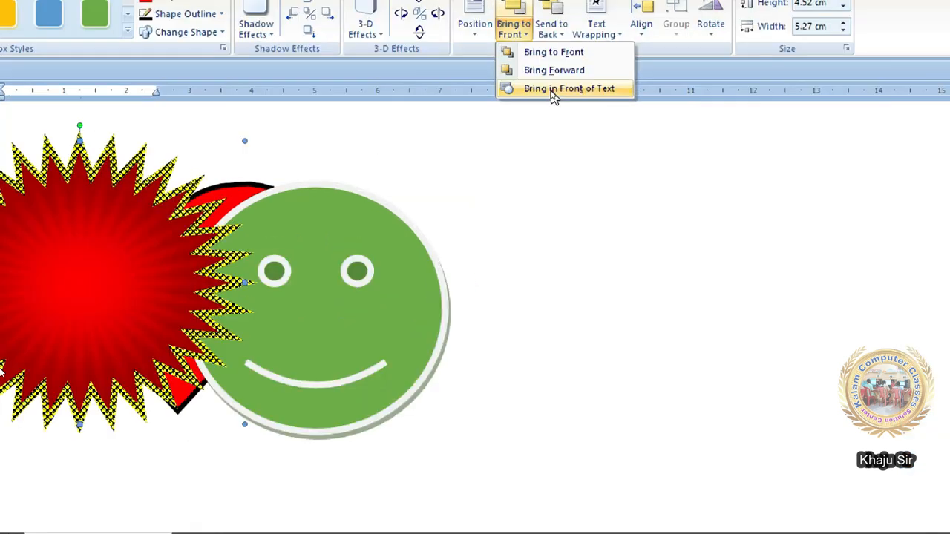
click(551, 21)
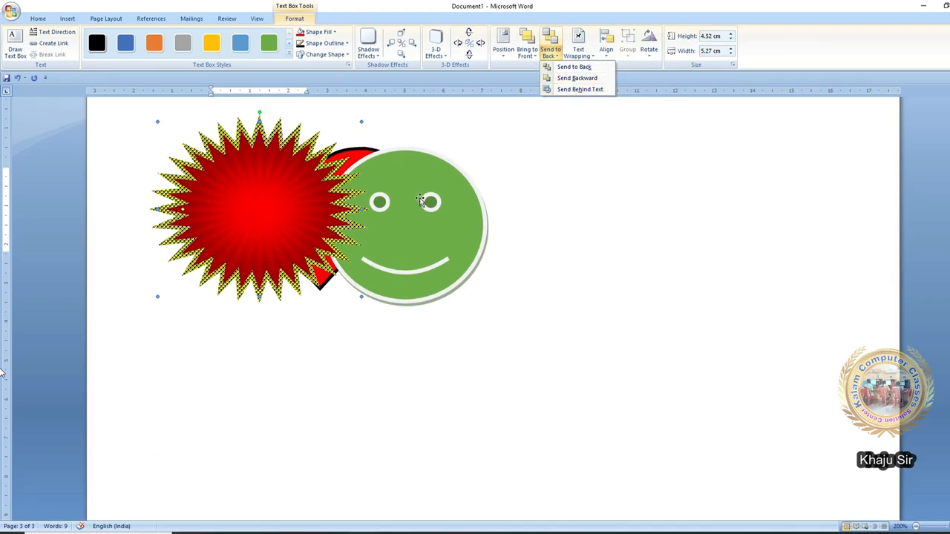
- Cut the green smiley shape off the page
click(408, 163)
right_click(401, 171)
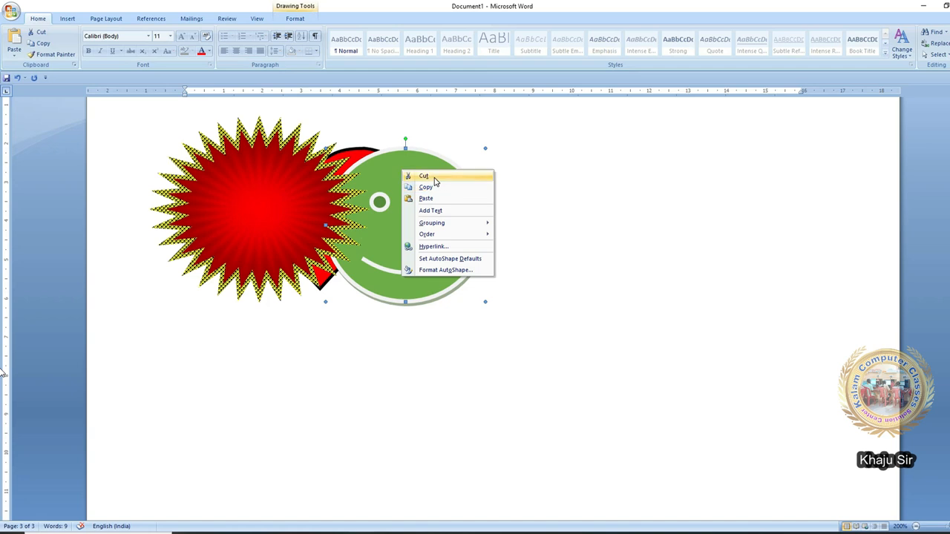
click(434, 177)
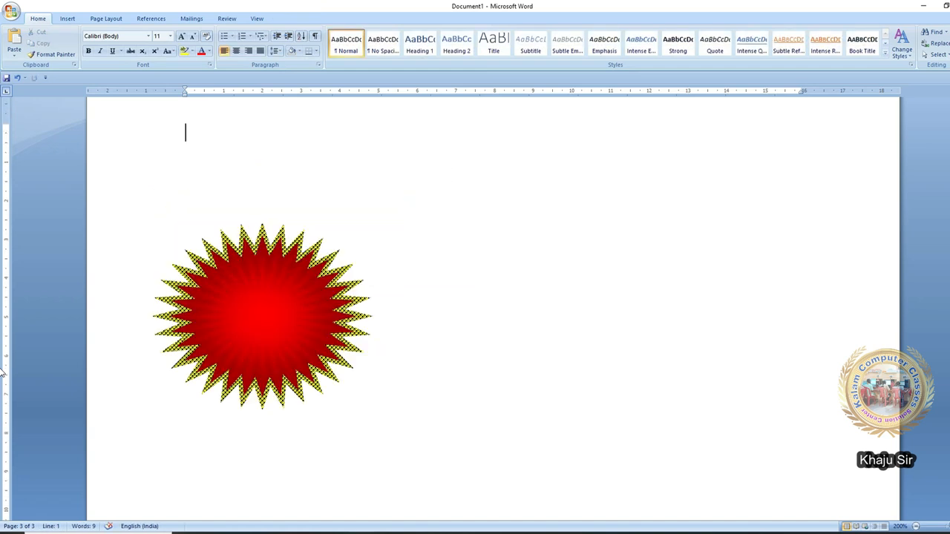
- Insert three paragraphs of sample text with =rand() and select the starburst
text(=rand()
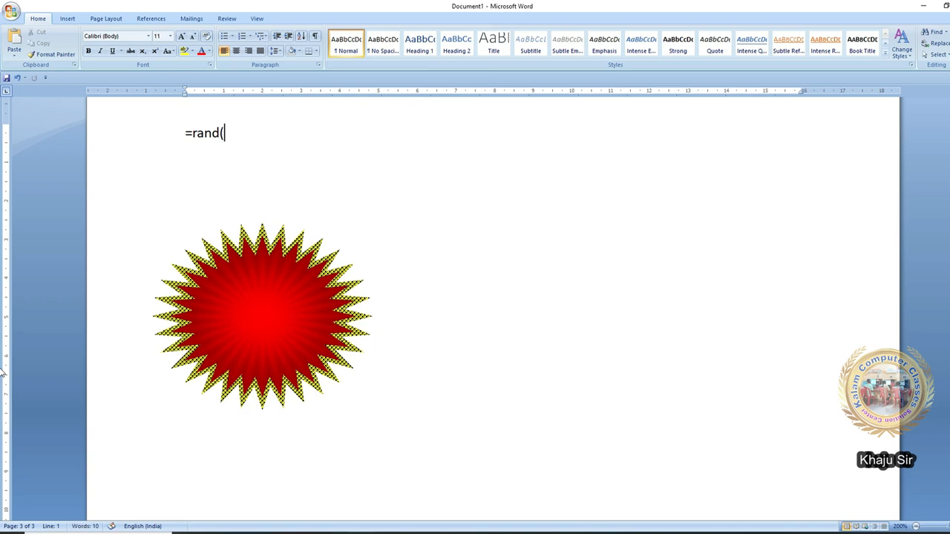
key(Return)
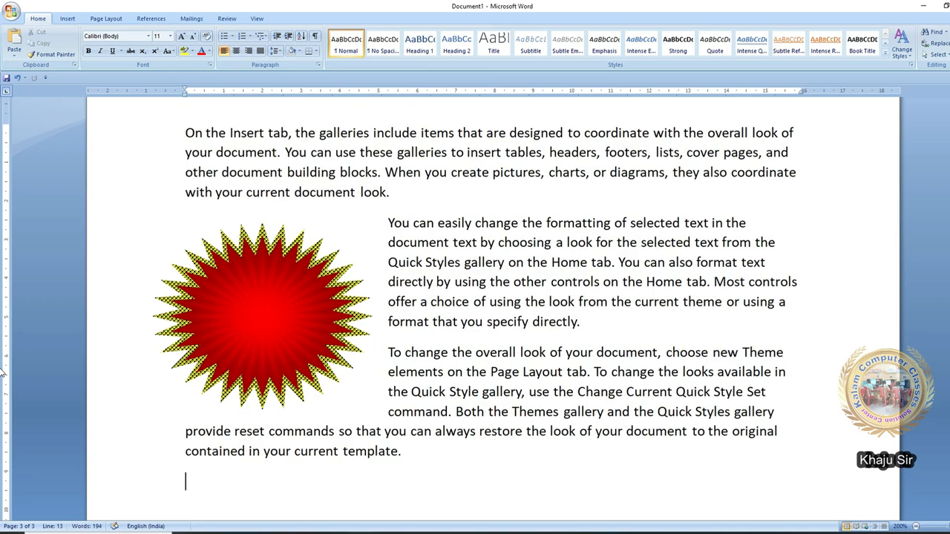
click(323, 291)
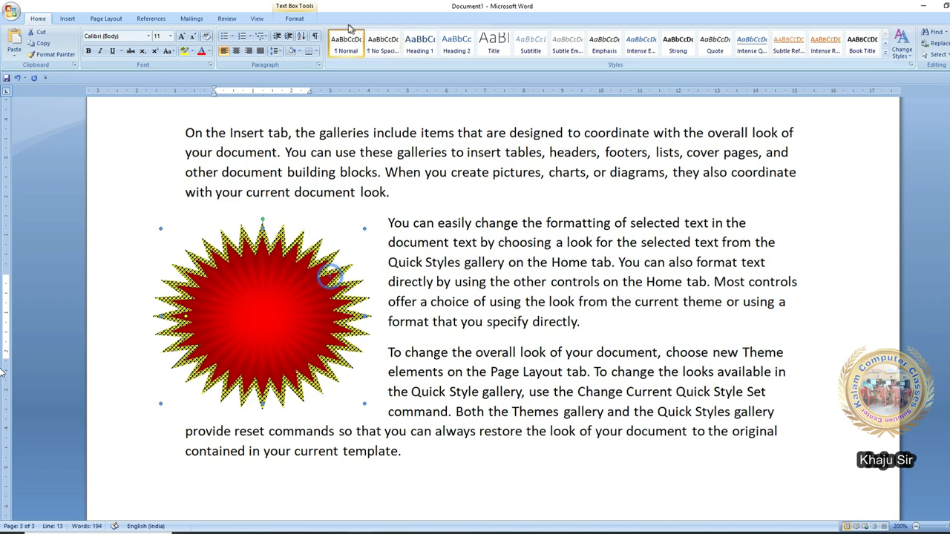
click(294, 19)
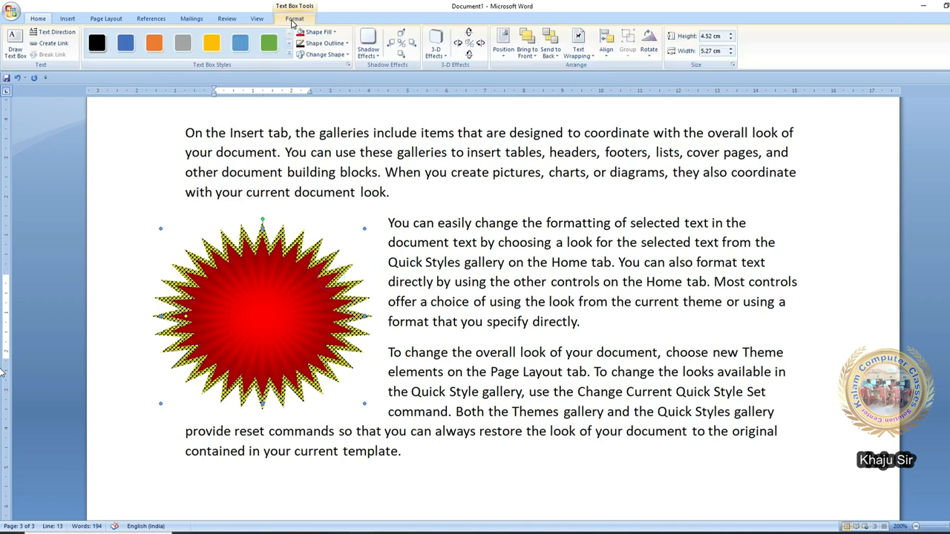
- Float the starburst in front of the text and drag it toward the page centre
click(588, 63)
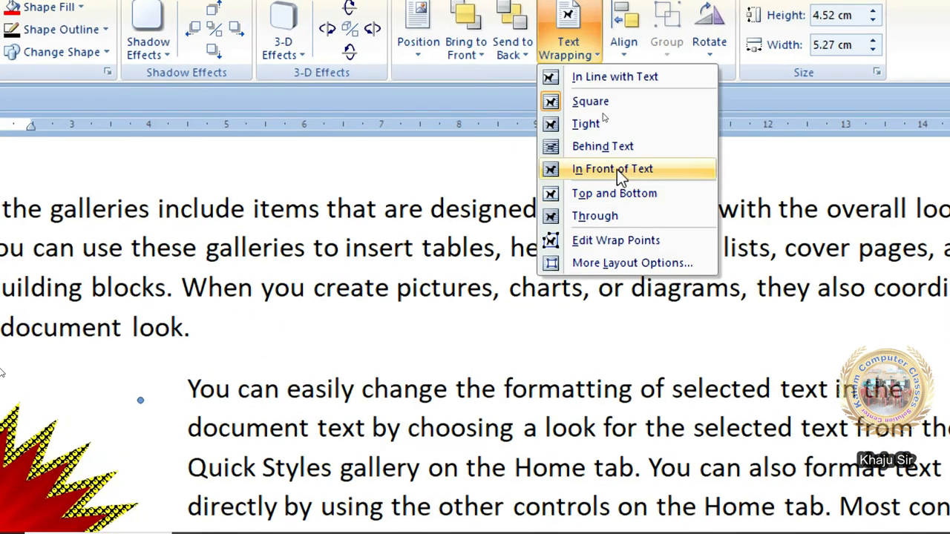
click(617, 169)
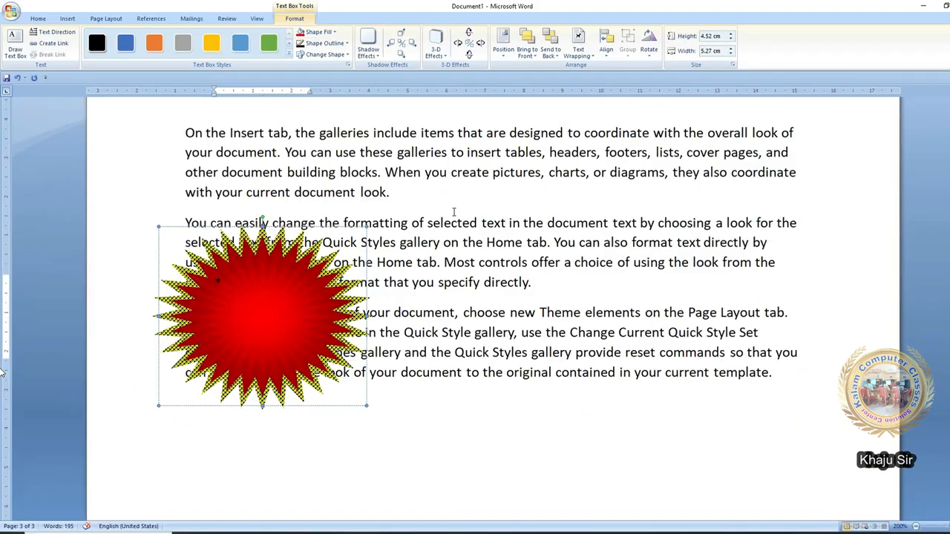
click(315, 273)
drag(333, 253, 507, 223)
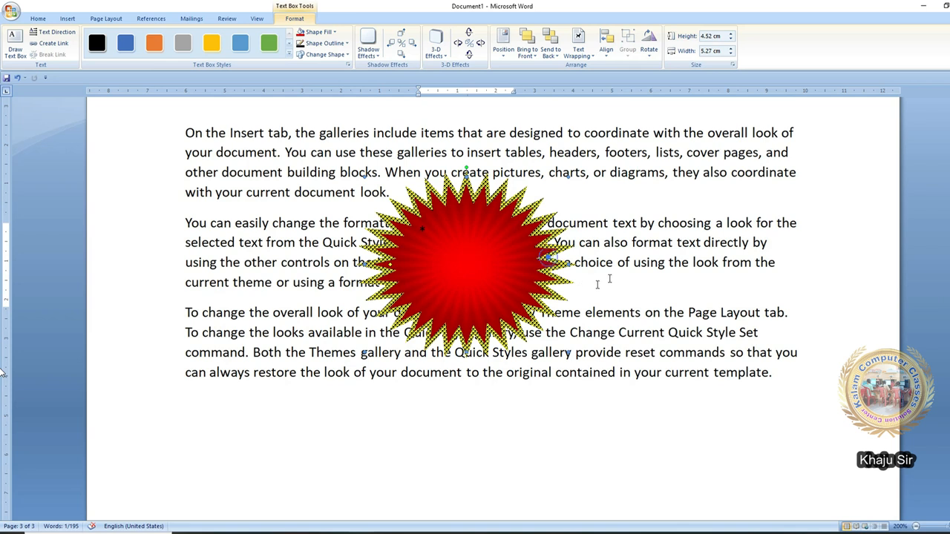
click(616, 249)
click(524, 247)
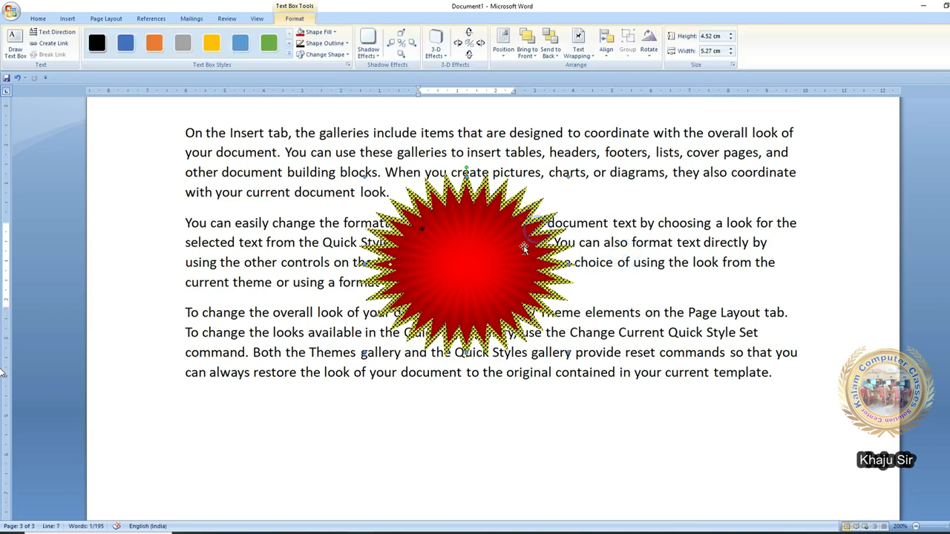
- Send the starburst behind the text, then bring it back in front of the text
click(526, 52)
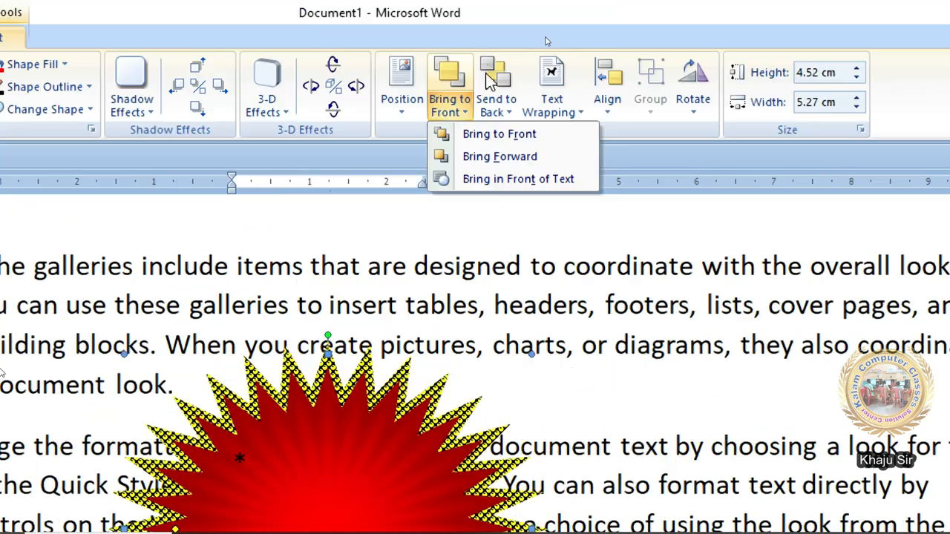
click(550, 52)
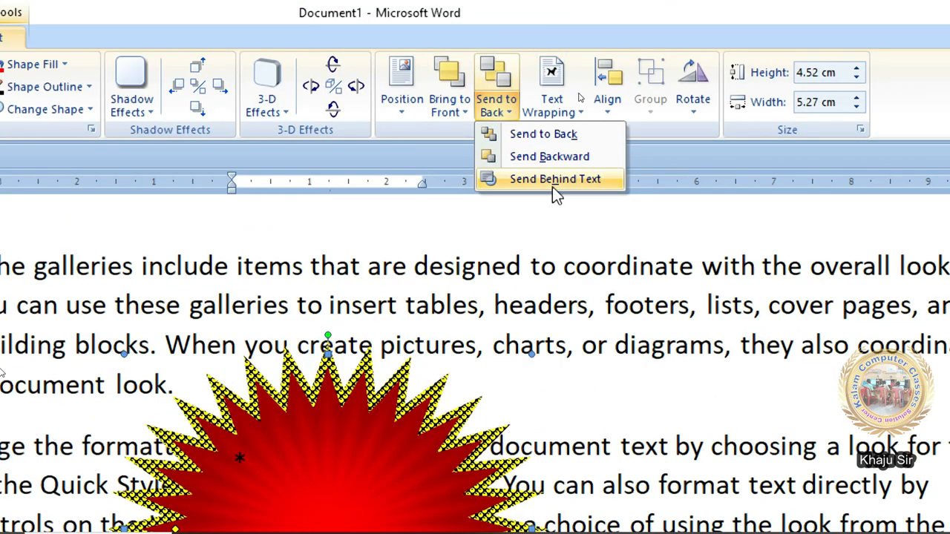
click(553, 180)
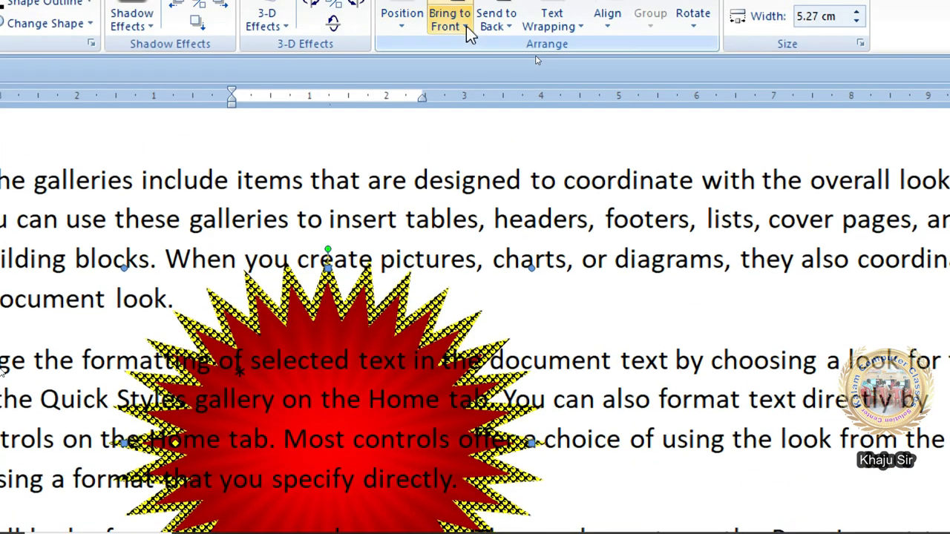
click(466, 27)
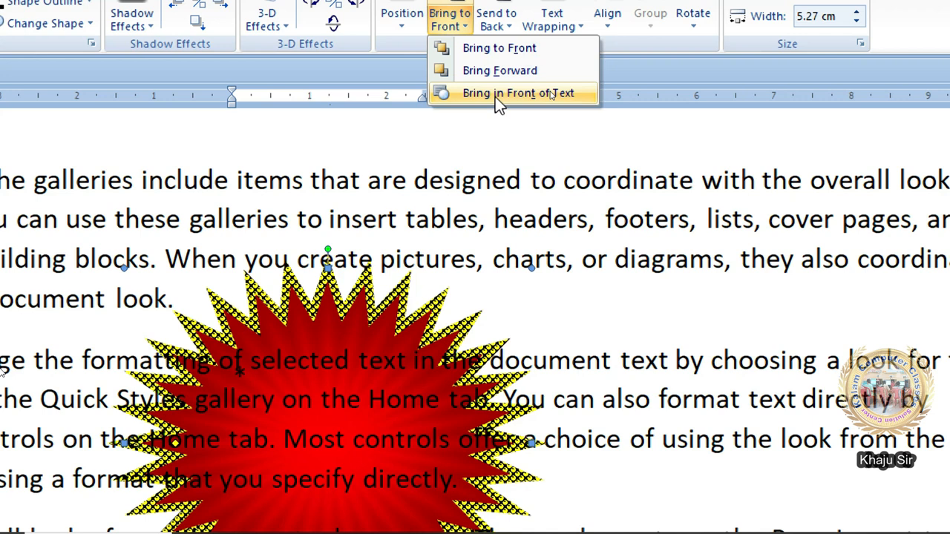
click(495, 94)
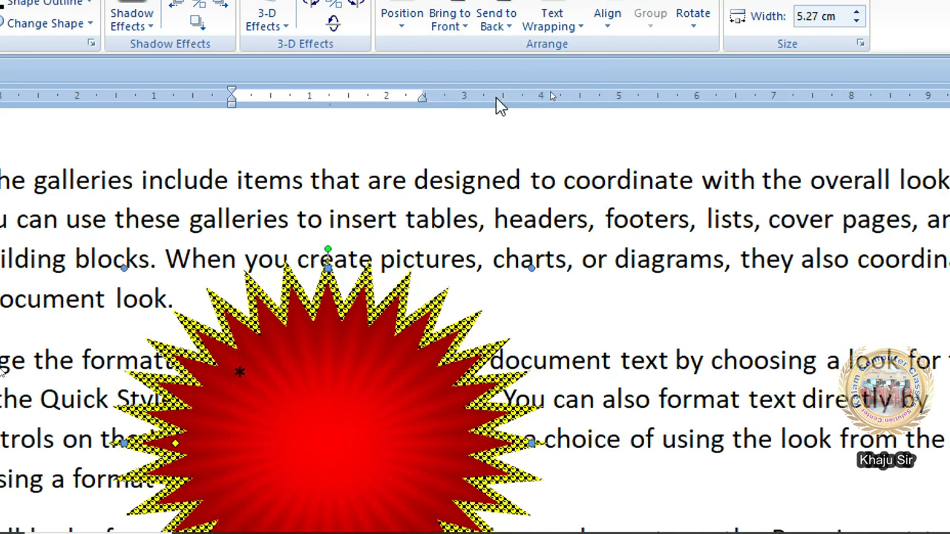
click(552, 18)
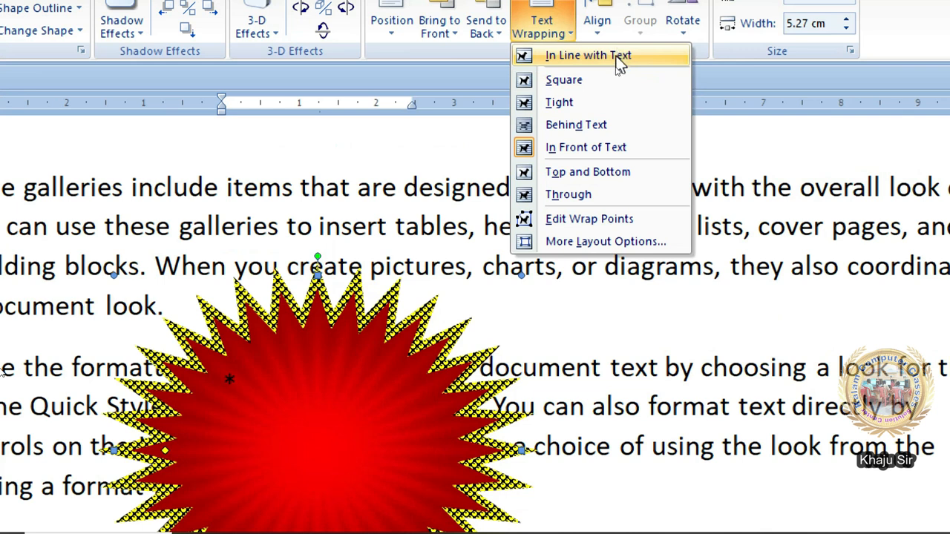
- Put the starburst in line within the first paragraph, then give it Square wrapping
click(617, 60)
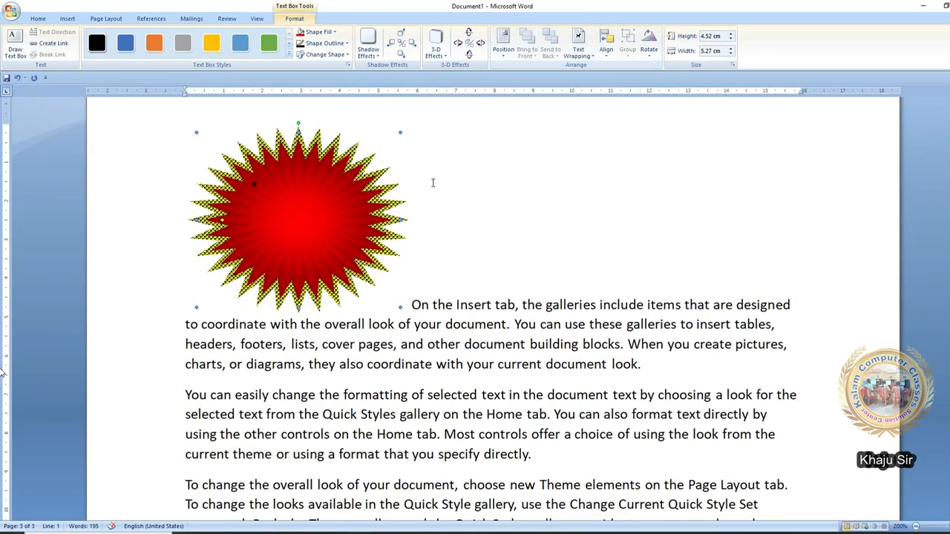
drag(397, 211, 376, 174)
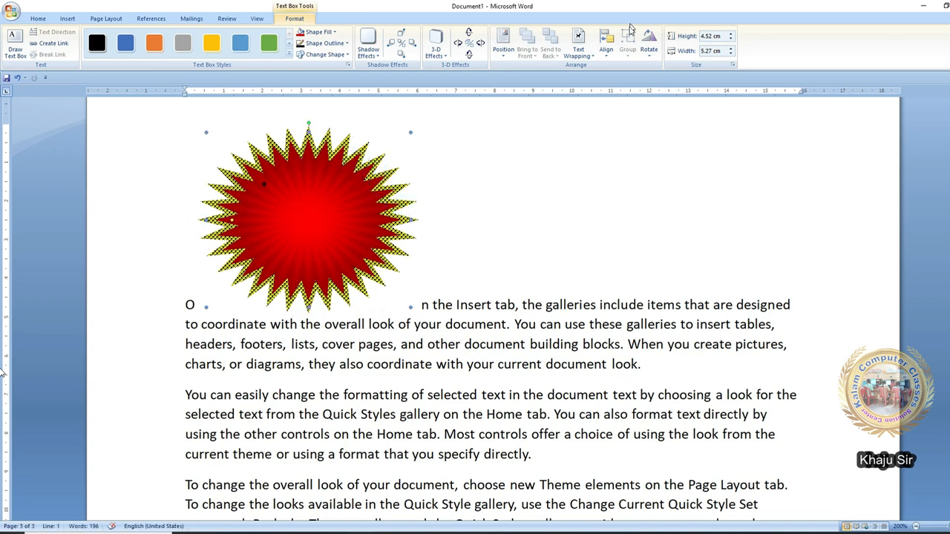
click(578, 45)
click(594, 79)
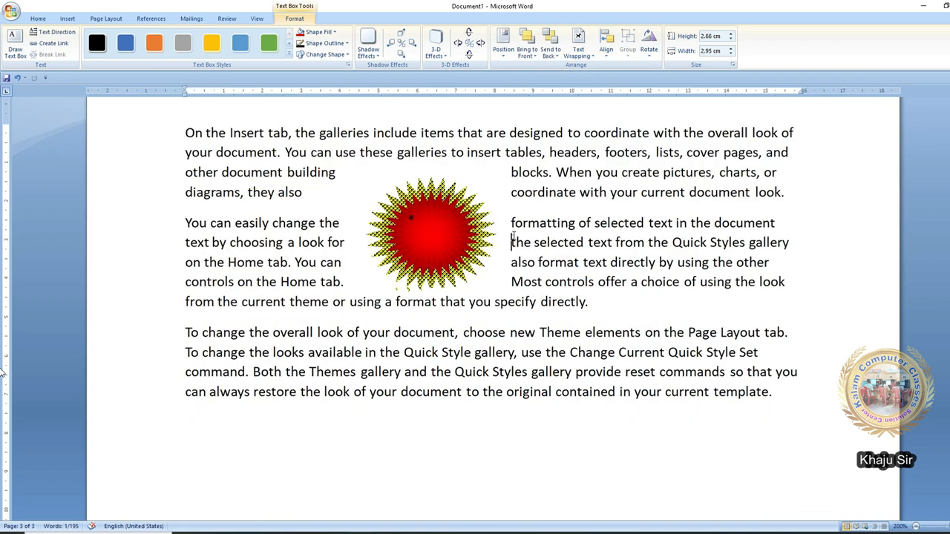
click(512, 236)
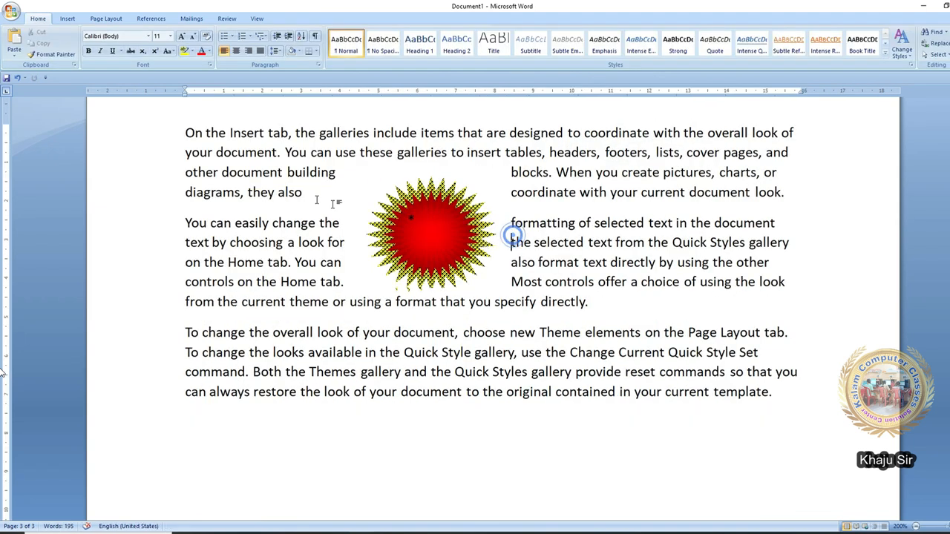
- Justify all three sample paragraphs
drag(186, 133, 796, 399)
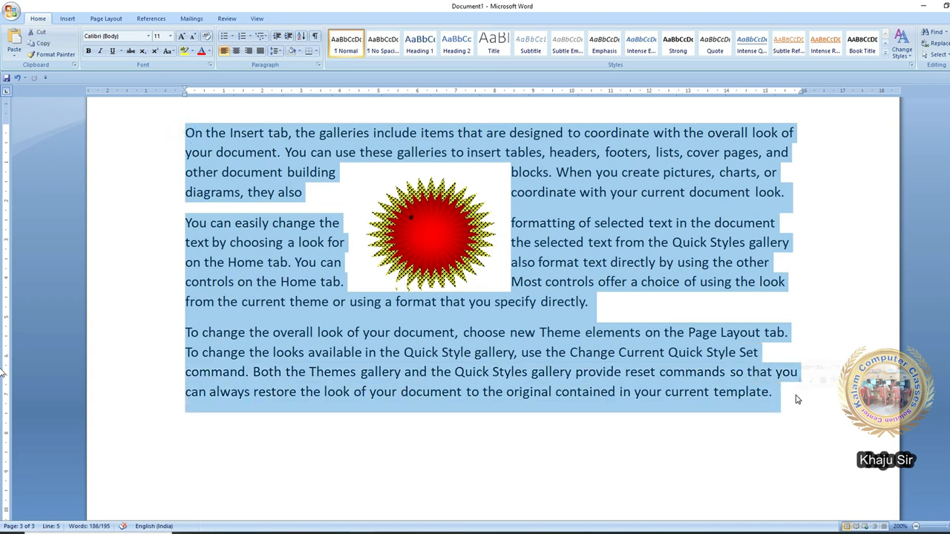
key(ctrl+j)
click(586, 242)
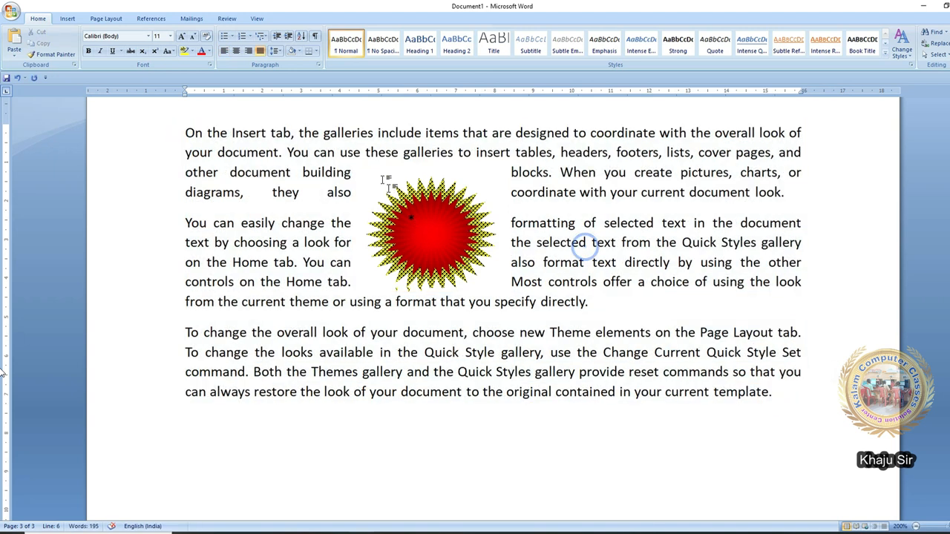
key(ctrl+a)
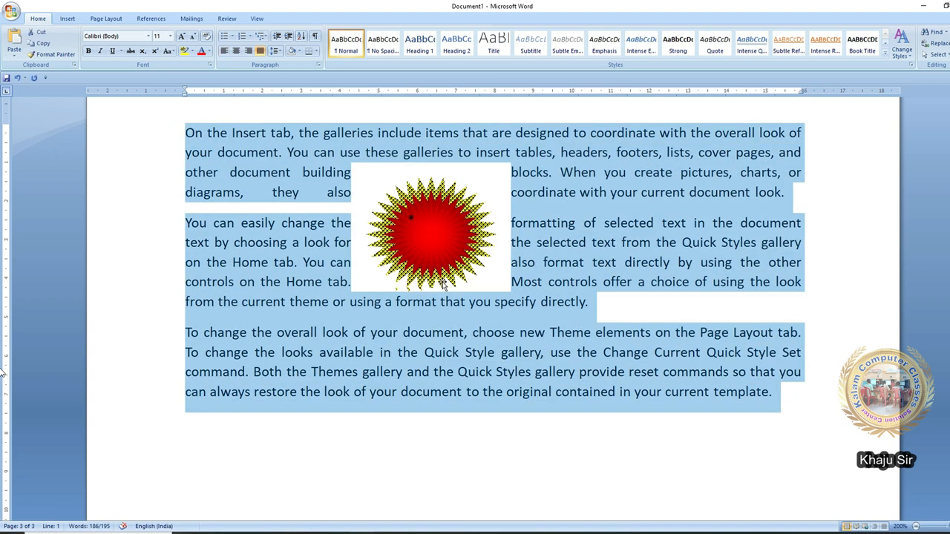
- Try Tight wrapping on the starburst, then undo back to Square wrapping
double_click(512, 245)
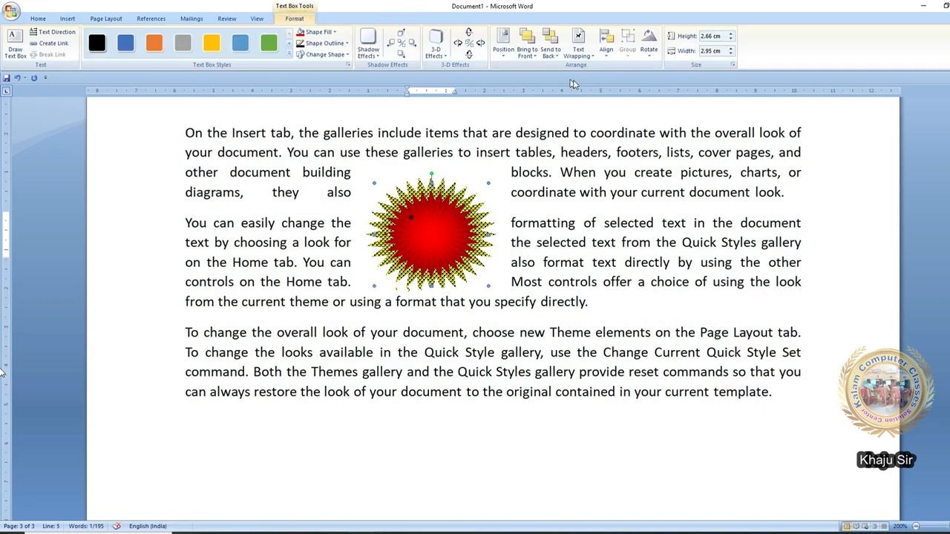
click(578, 50)
click(601, 92)
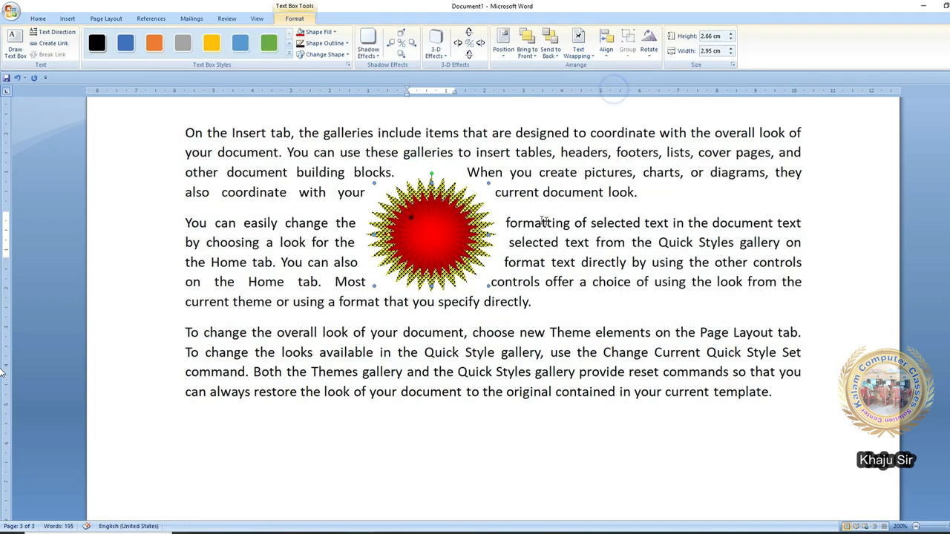
click(554, 236)
drag(299, 134, 538, 301)
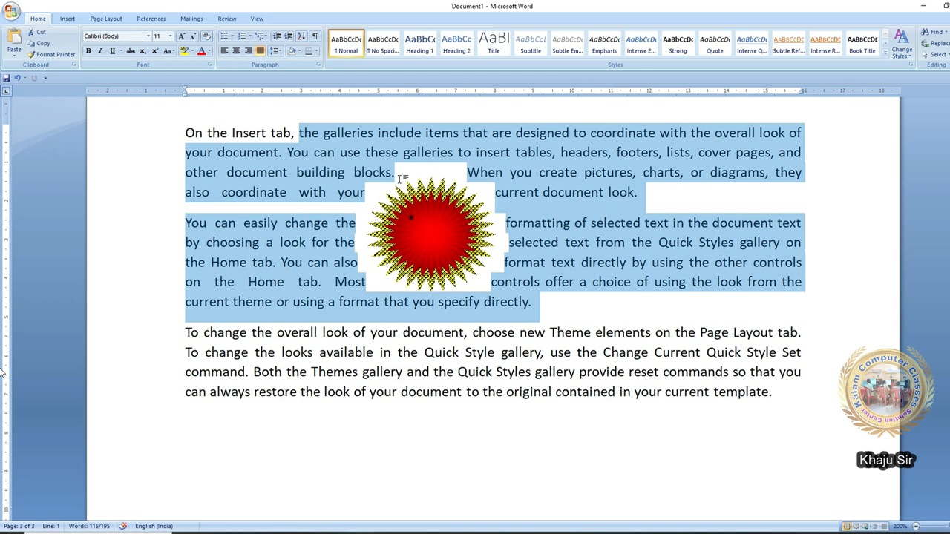
click(400, 158)
key(ctrl+z)
click(579, 56)
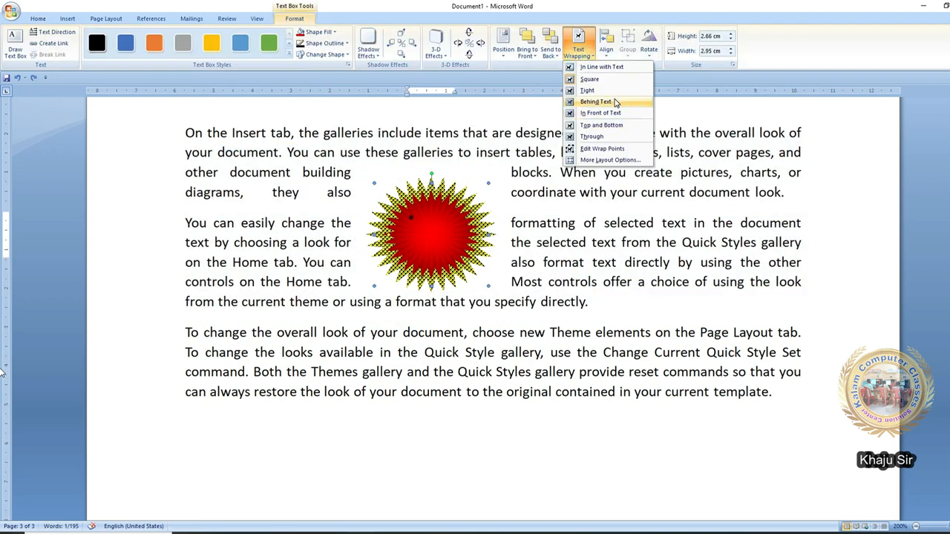
- Try Behind Text, In Front of Text and Top and Bottom wrapping, moving the starburst lower
click(615, 102)
click(578, 45)
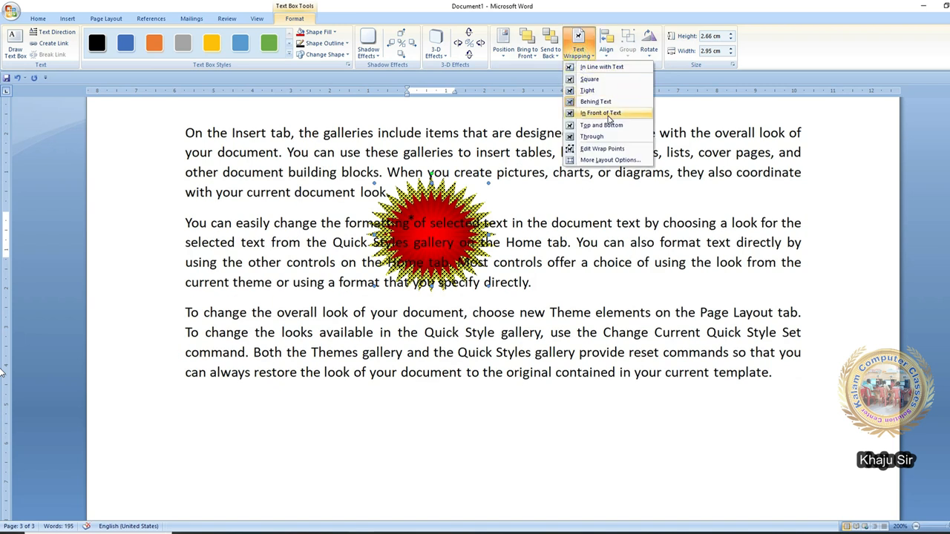
click(609, 115)
click(578, 45)
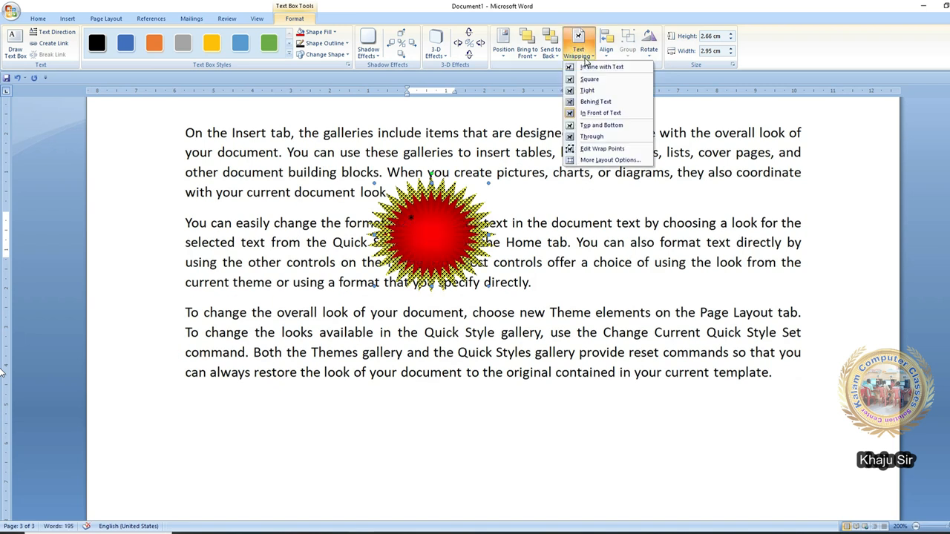
click(607, 126)
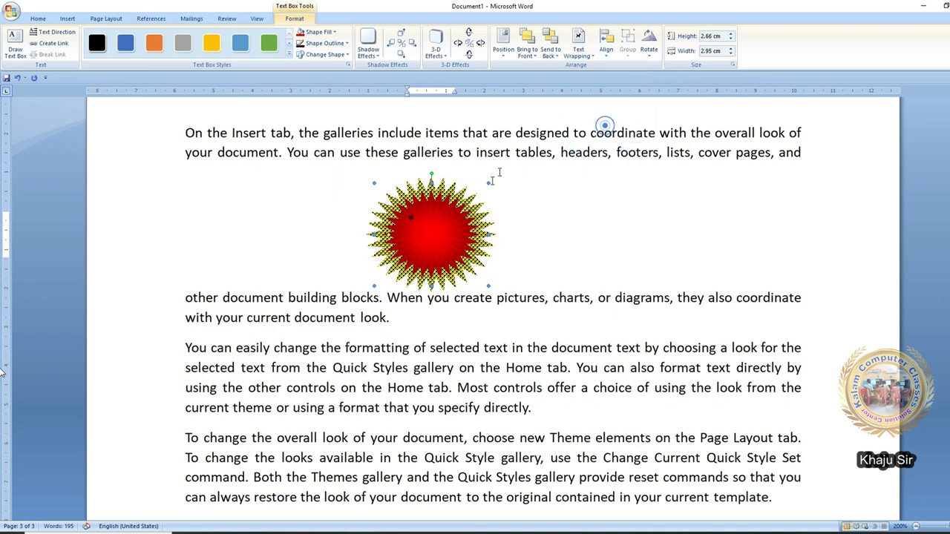
drag(472, 205, 483, 239)
- Switch the starburst to Through wrapping, nudge it, and show its editable wrap points
click(578, 45)
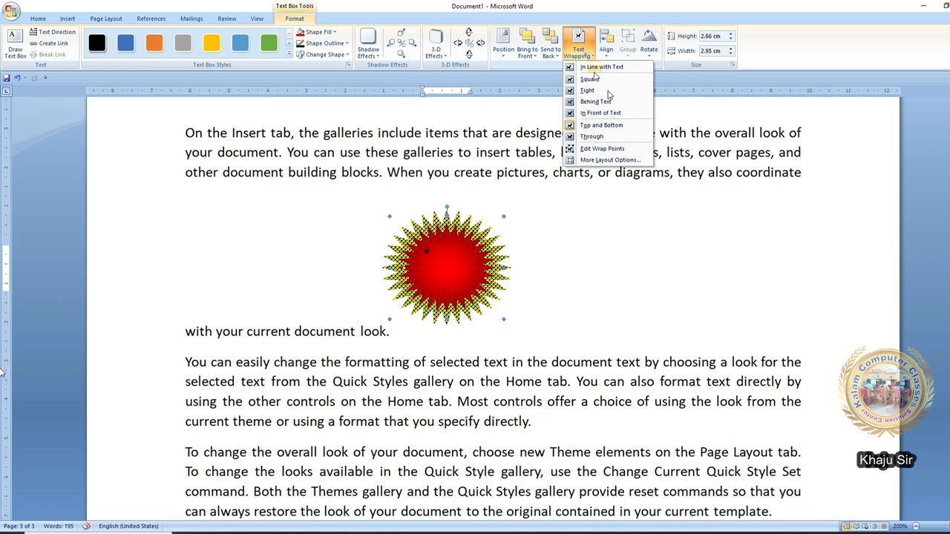
click(624, 138)
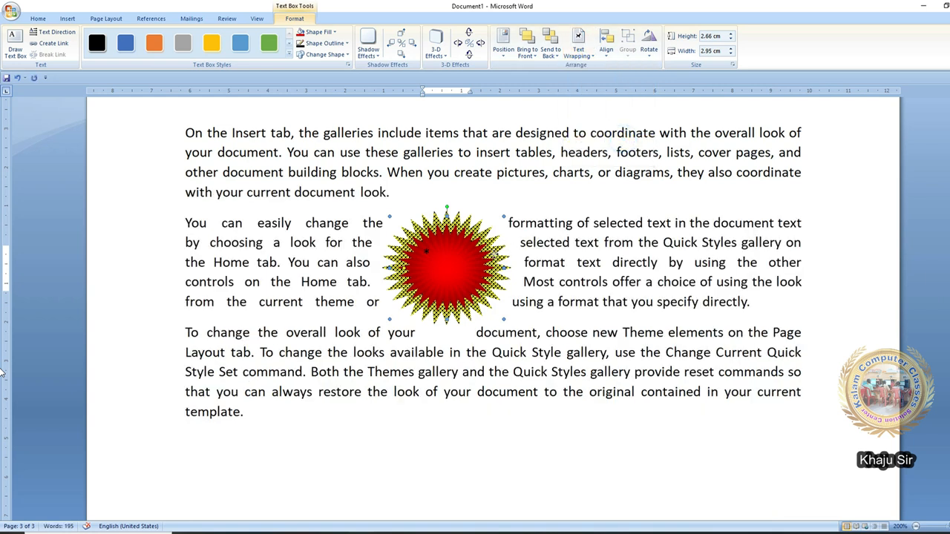
drag(490, 243, 494, 254)
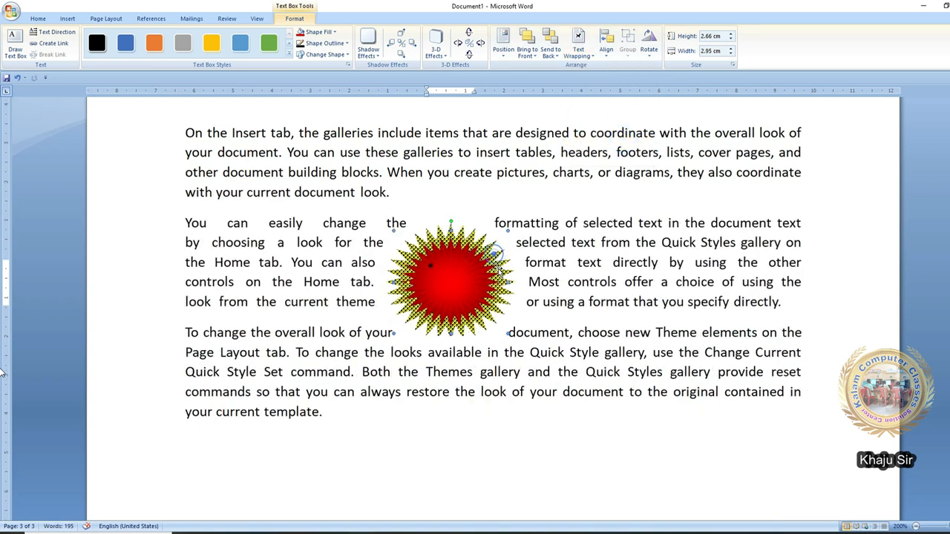
click(578, 46)
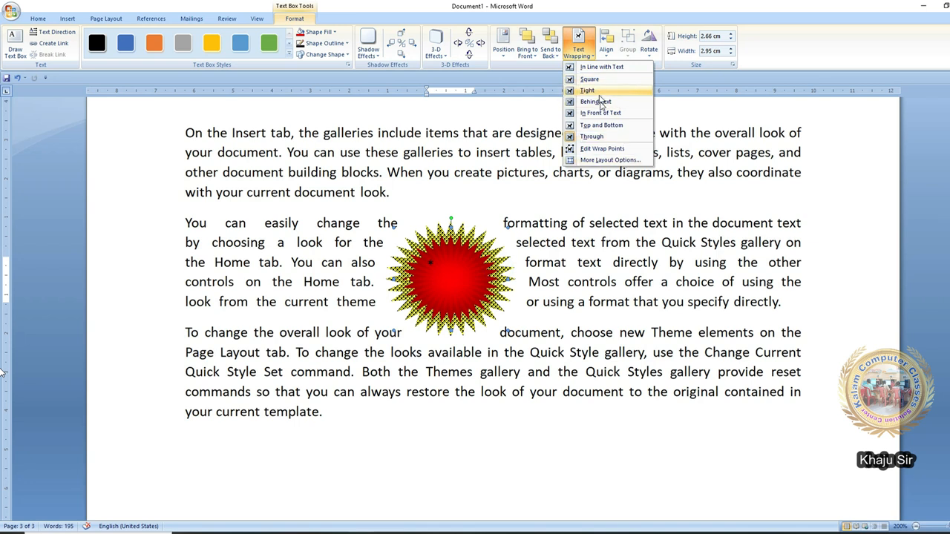
click(621, 149)
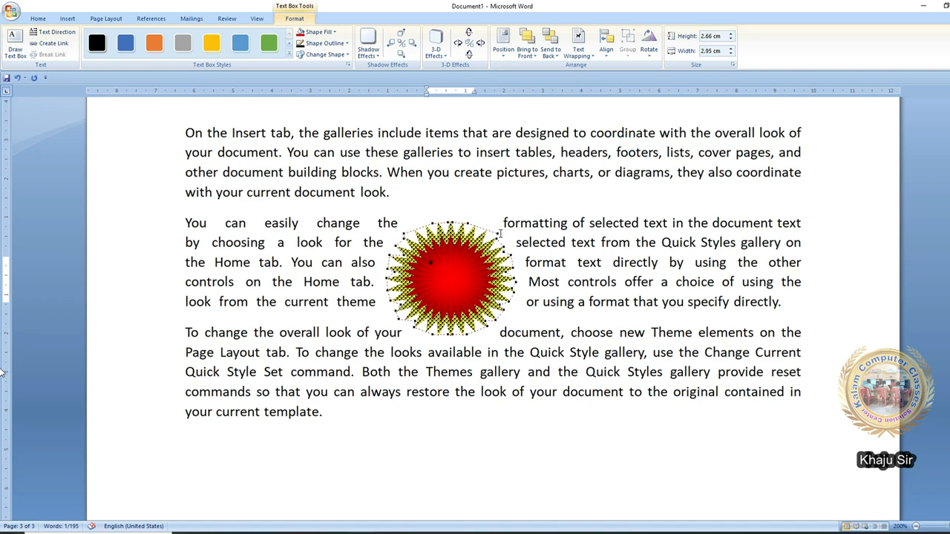
- Drag the starburst's wrap points inward so the second paragraph's lines sit closer
drag(505, 225, 508, 246)
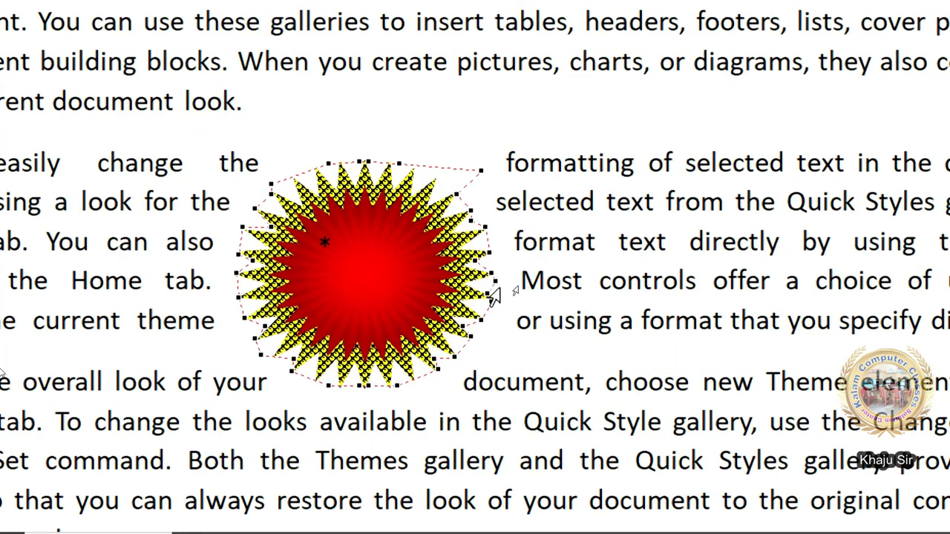
drag(493, 282, 424, 314)
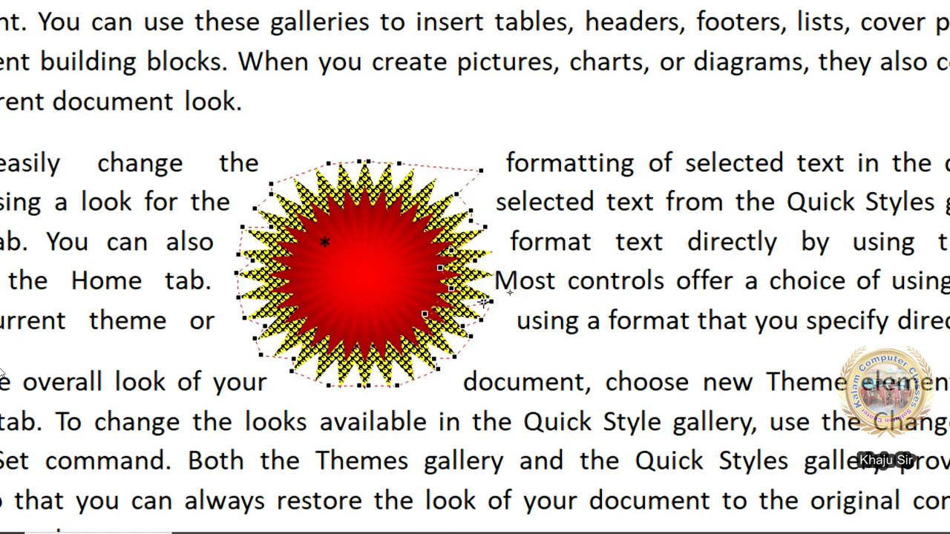
drag(490, 301, 395, 334)
drag(478, 324, 436, 329)
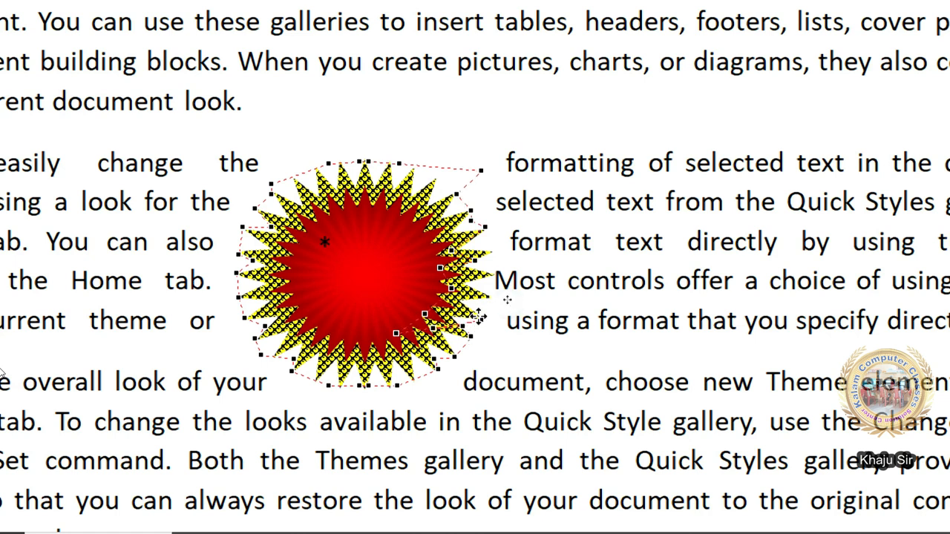
drag(496, 303, 483, 319)
drag(477, 171, 405, 181)
drag(483, 170, 414, 210)
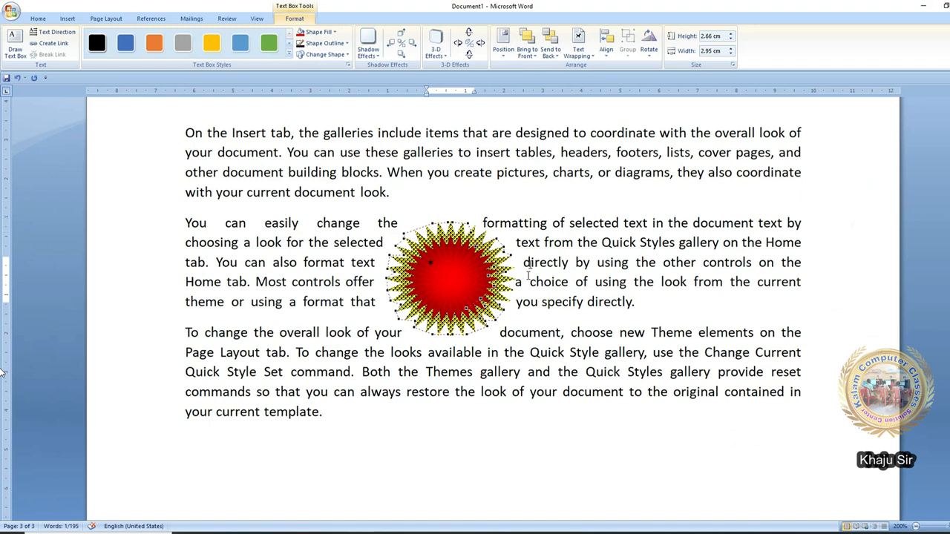
click(580, 51)
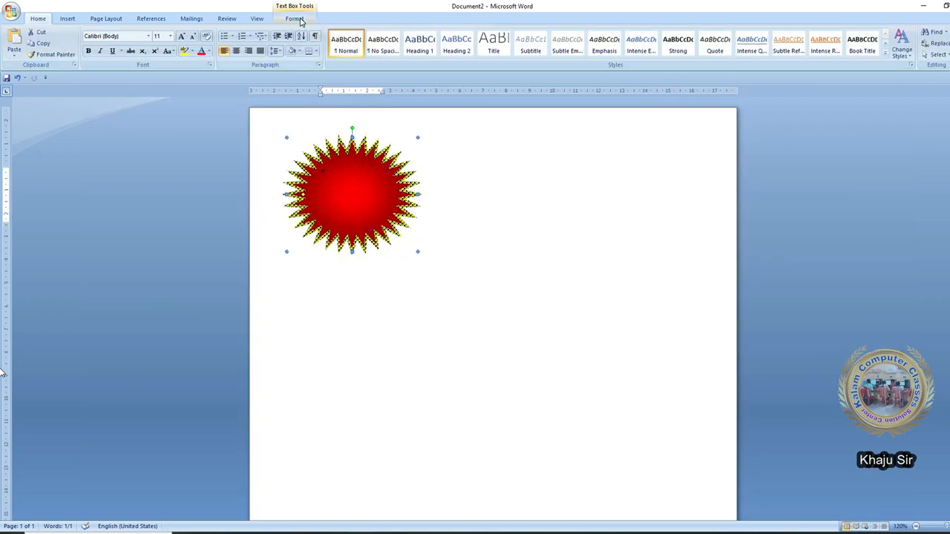
- Align the starburst left, centre, right, left again, then top, middle and bottom
click(301, 21)
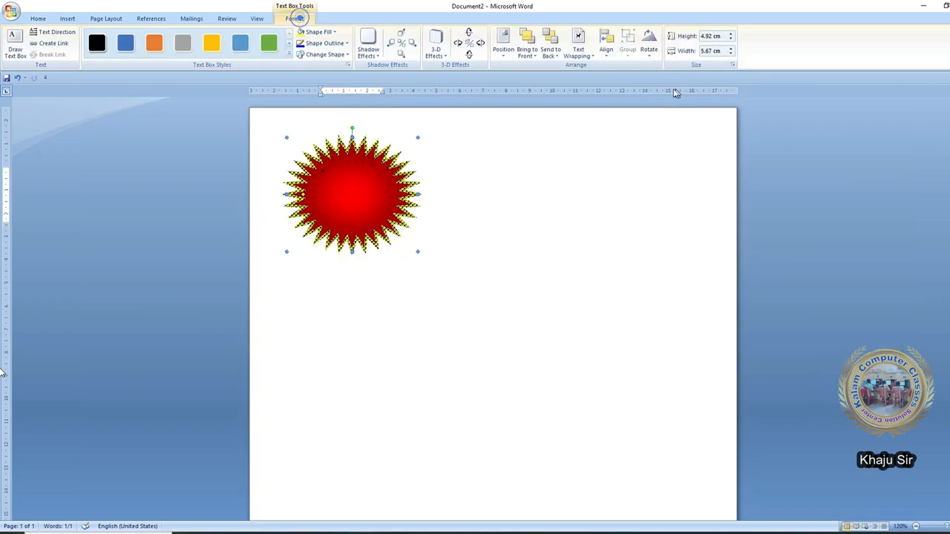
click(602, 52)
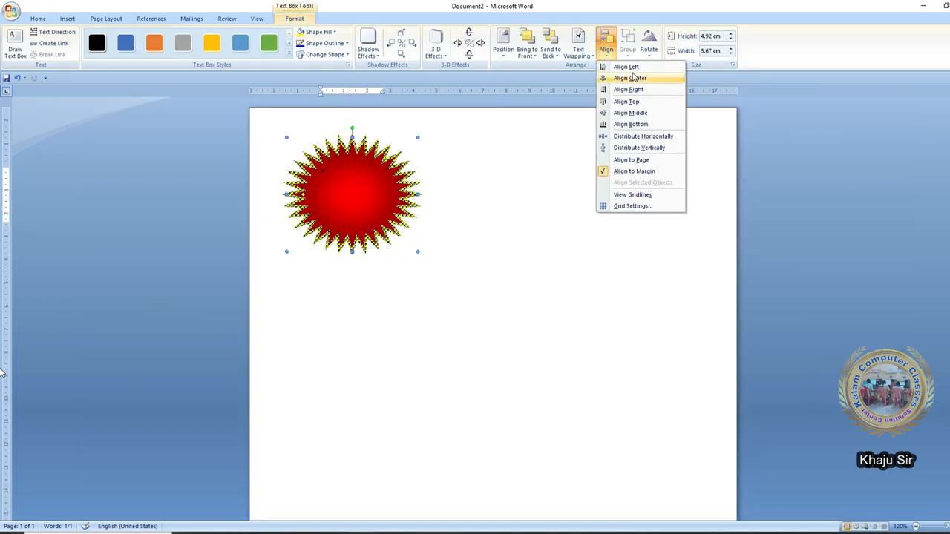
click(627, 67)
click(605, 45)
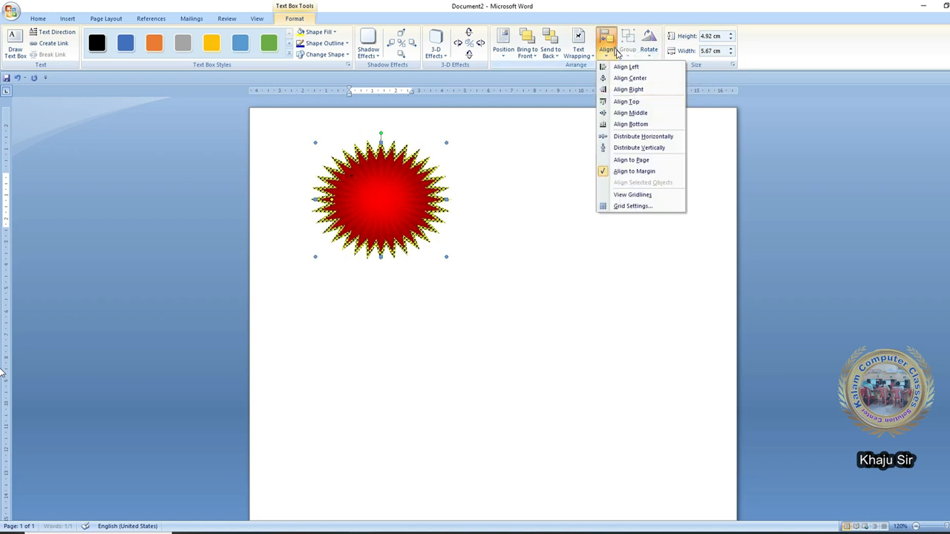
click(642, 77)
click(607, 54)
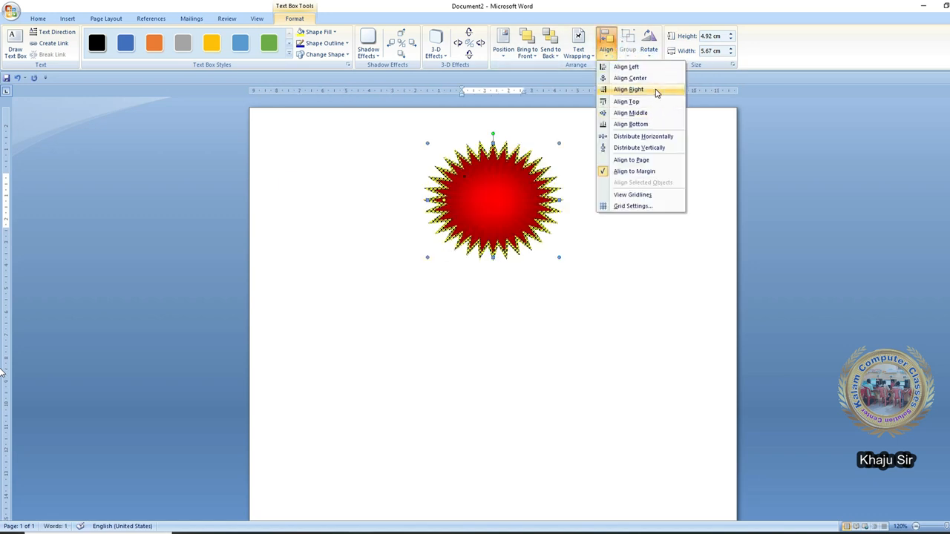
click(654, 89)
click(605, 61)
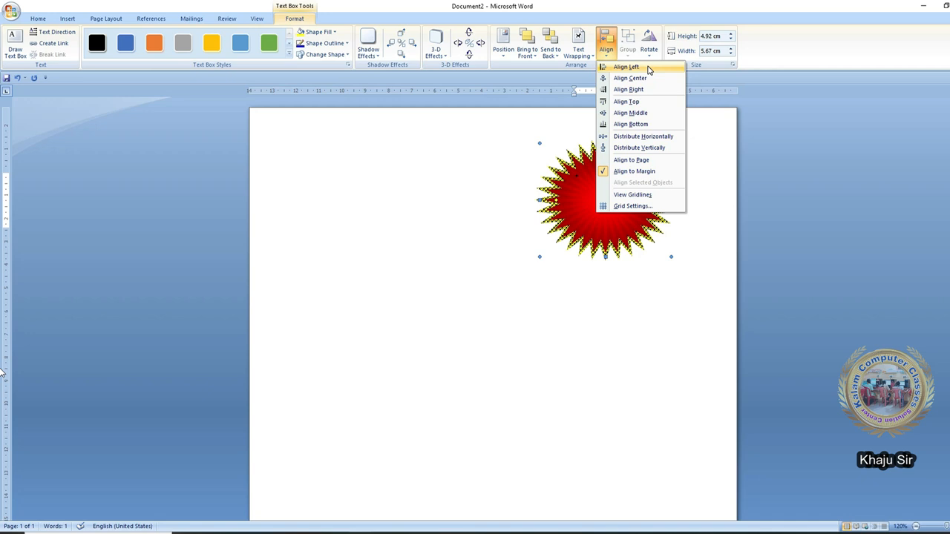
click(647, 67)
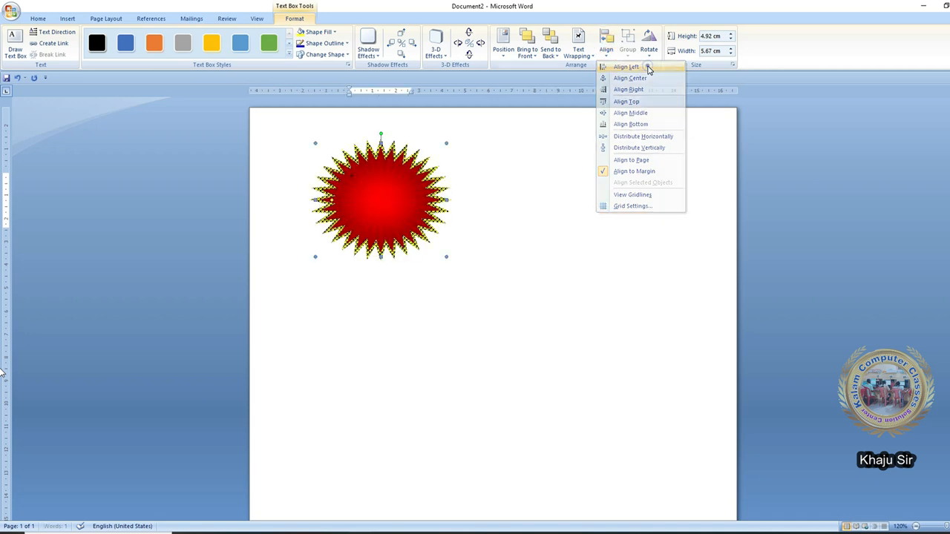
click(610, 53)
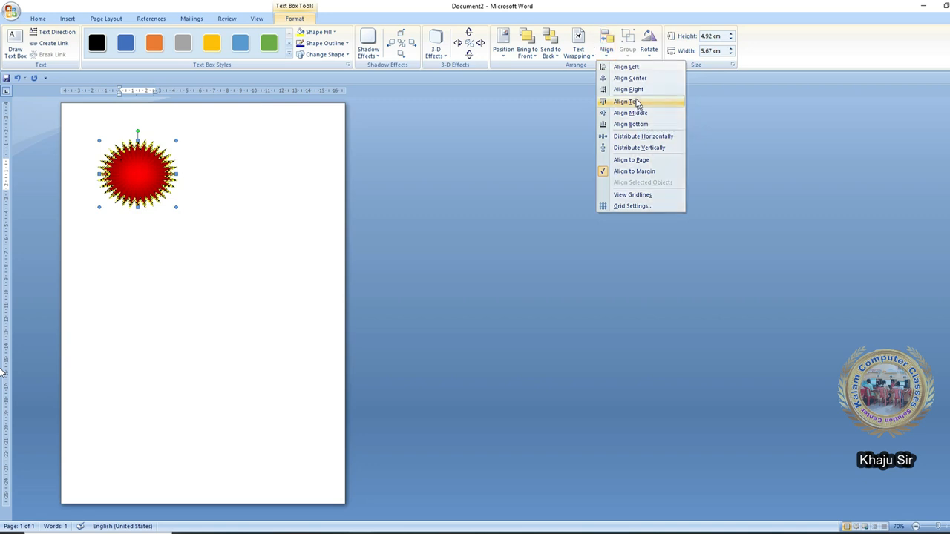
click(637, 102)
click(607, 52)
click(638, 112)
click(605, 49)
click(643, 126)
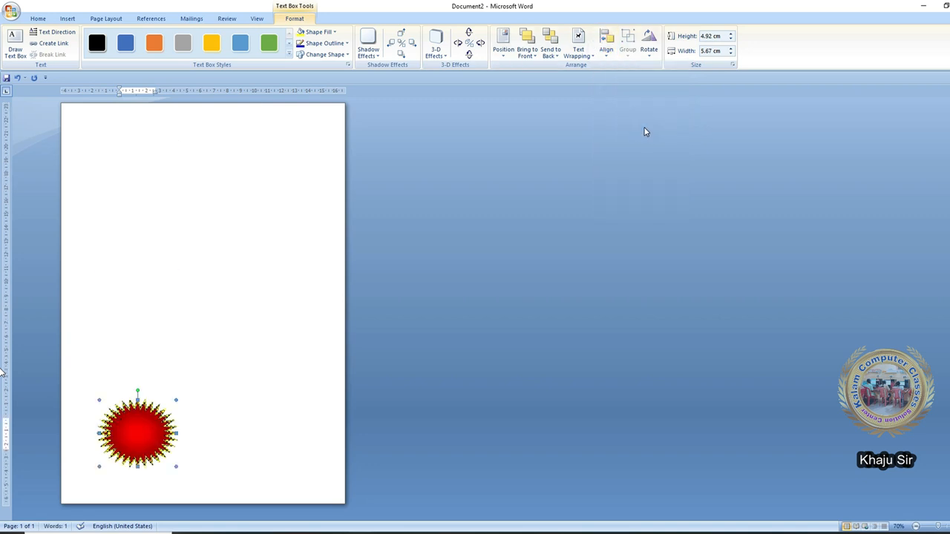
- Cycle the starburst through centre, top, middle, bottom, right, top, middle and bottom alignments
click(606, 49)
click(636, 78)
click(607, 49)
click(643, 101)
click(608, 49)
click(630, 113)
click(606, 49)
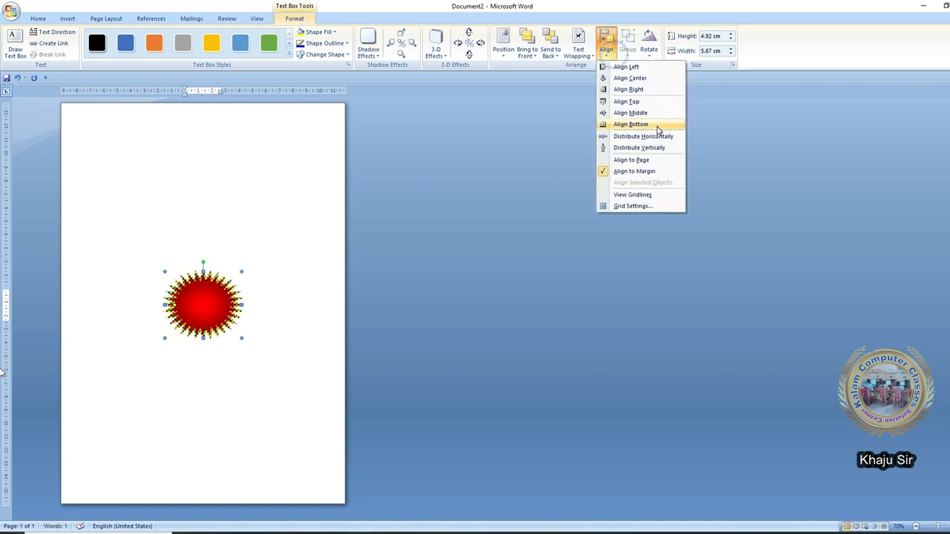
click(657, 125)
click(606, 49)
click(655, 89)
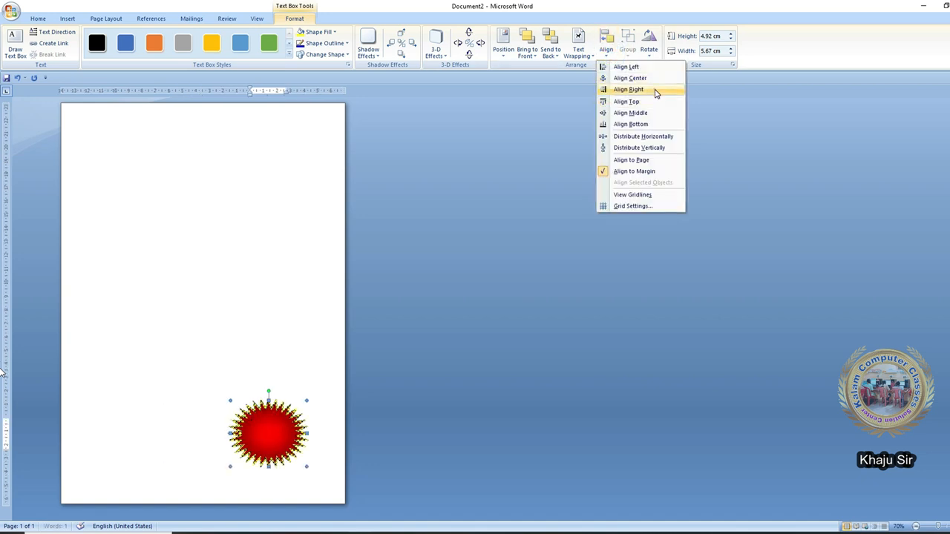
click(606, 49)
click(658, 101)
click(605, 52)
click(658, 115)
click(606, 54)
click(657, 126)
- Align the starburst top, left, centre, right, middle, then left, centre and right again
click(606, 56)
click(643, 104)
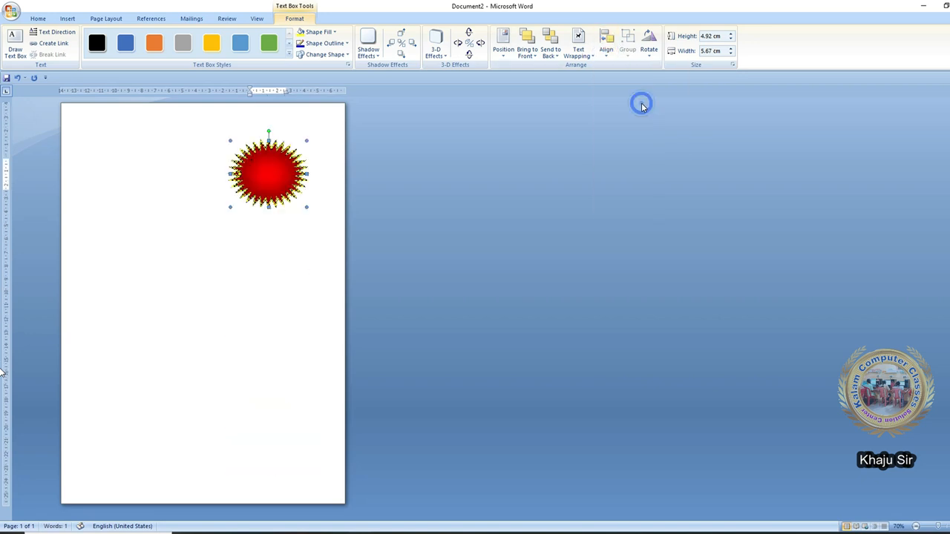
click(607, 46)
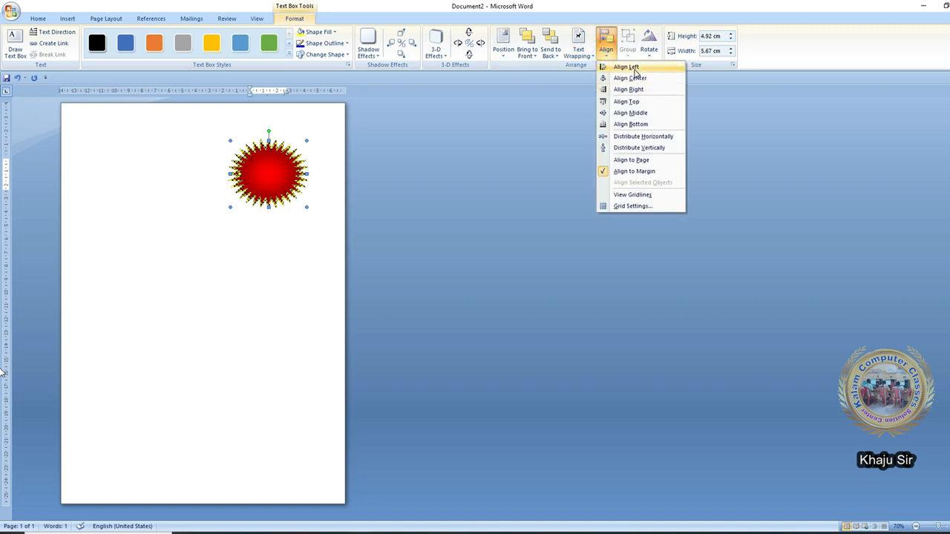
click(635, 70)
click(630, 78)
click(607, 49)
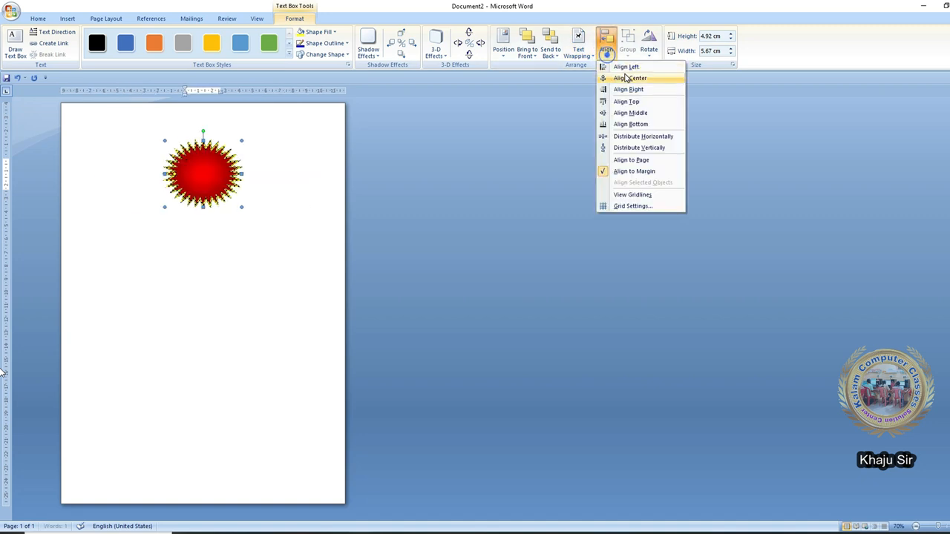
click(628, 90)
click(606, 49)
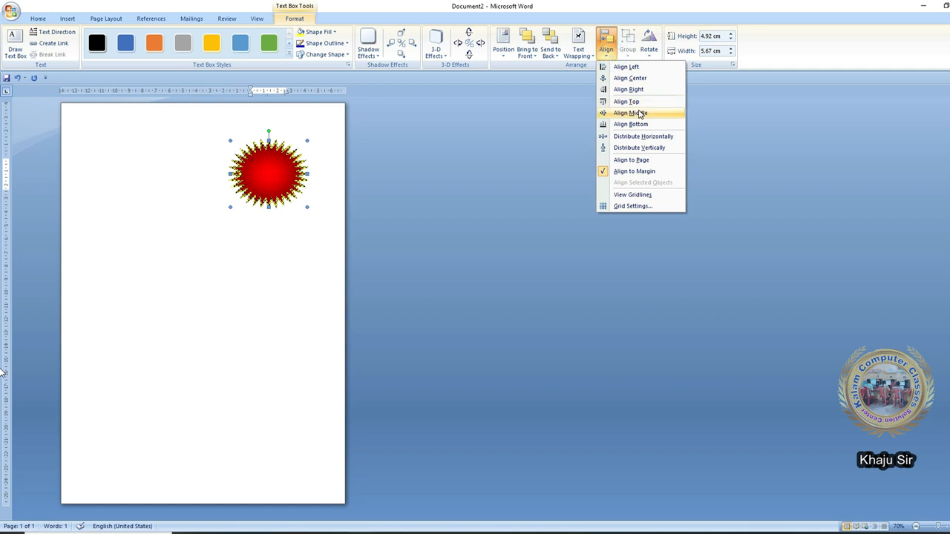
click(637, 111)
click(606, 49)
click(620, 67)
click(606, 49)
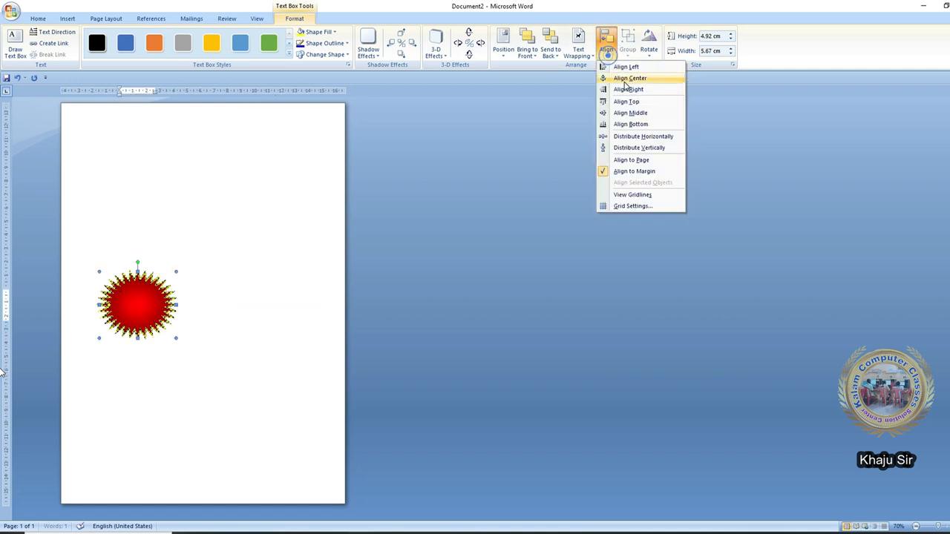
click(623, 79)
click(603, 54)
click(657, 89)
- Move the starburst to the bottom-left, bottom-centre, then bottom-right margin
click(606, 49)
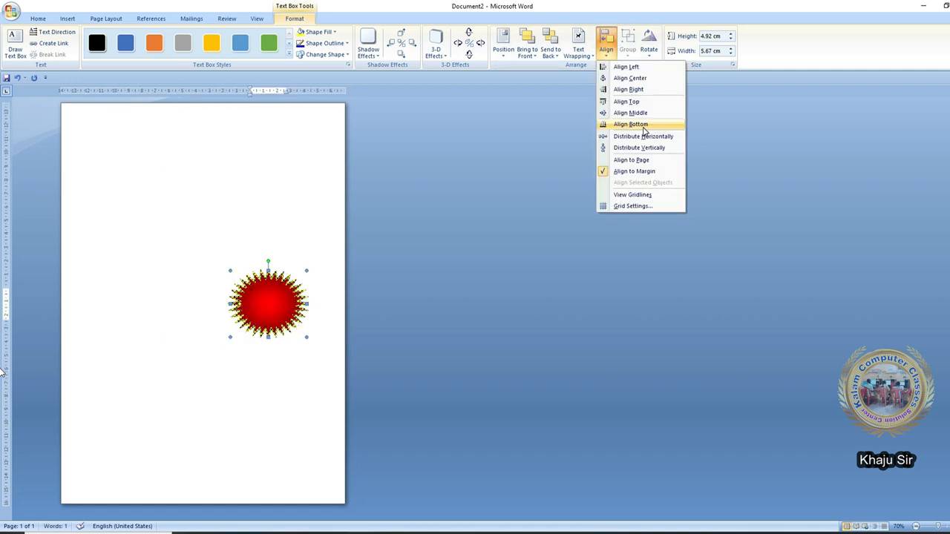
click(643, 125)
click(607, 49)
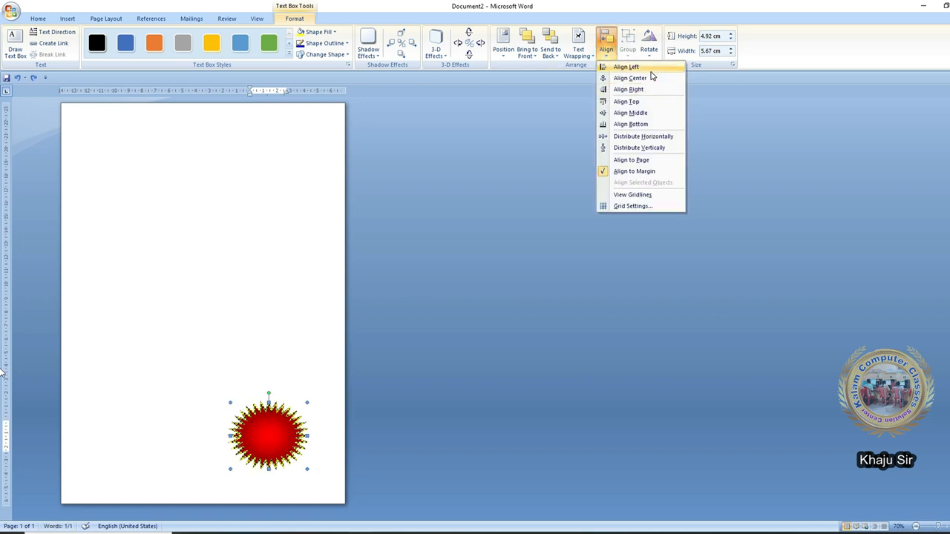
click(621, 67)
click(606, 49)
click(629, 78)
click(606, 49)
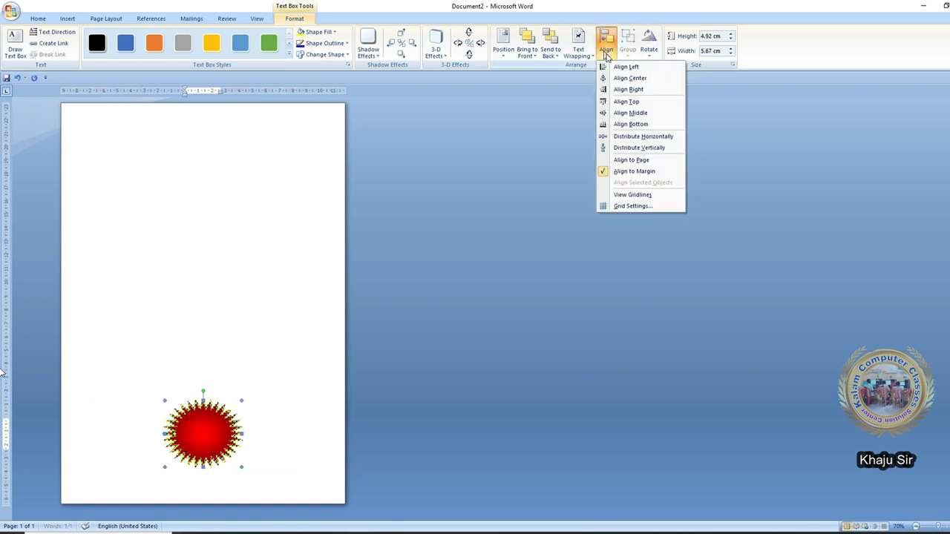
click(631, 91)
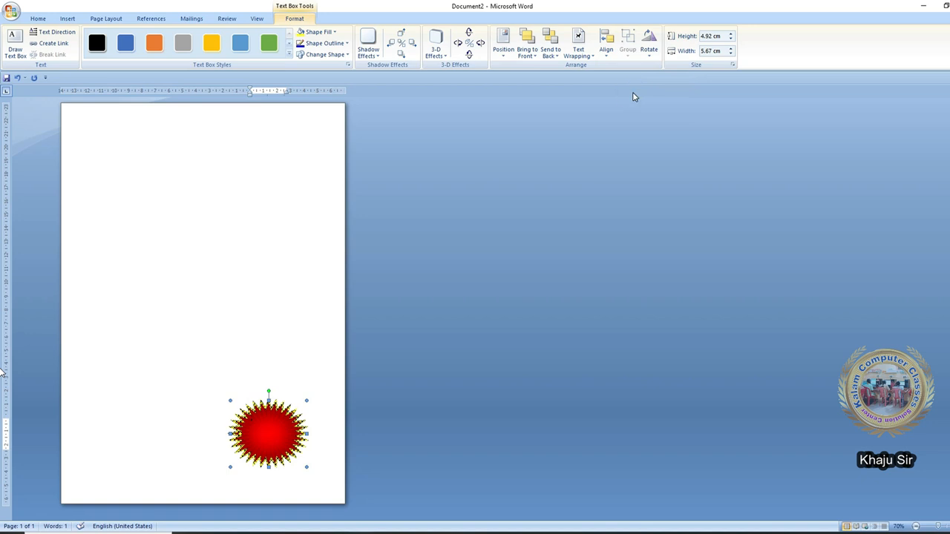
click(607, 49)
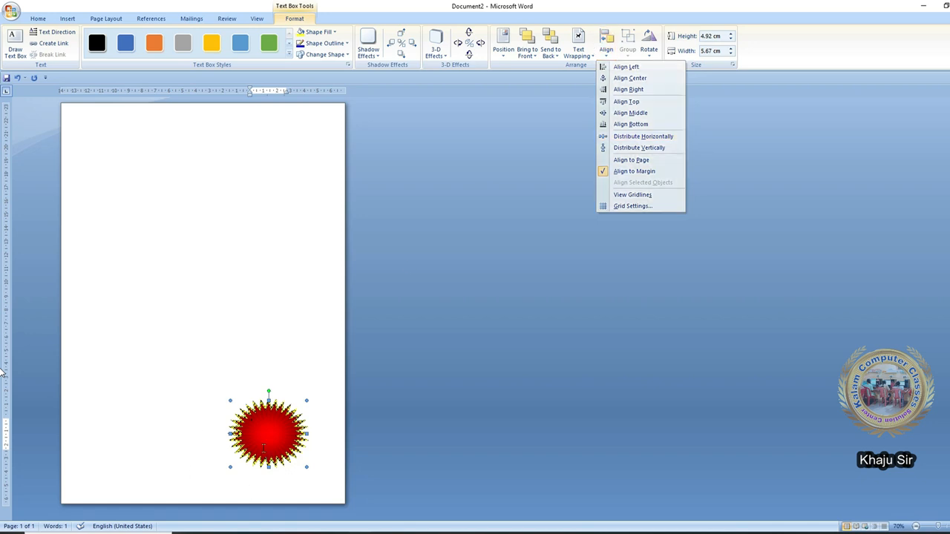
- Move the starburst to the top-left and line up four copies in a row across the top
click(263, 447)
drag(263, 445, 126, 156)
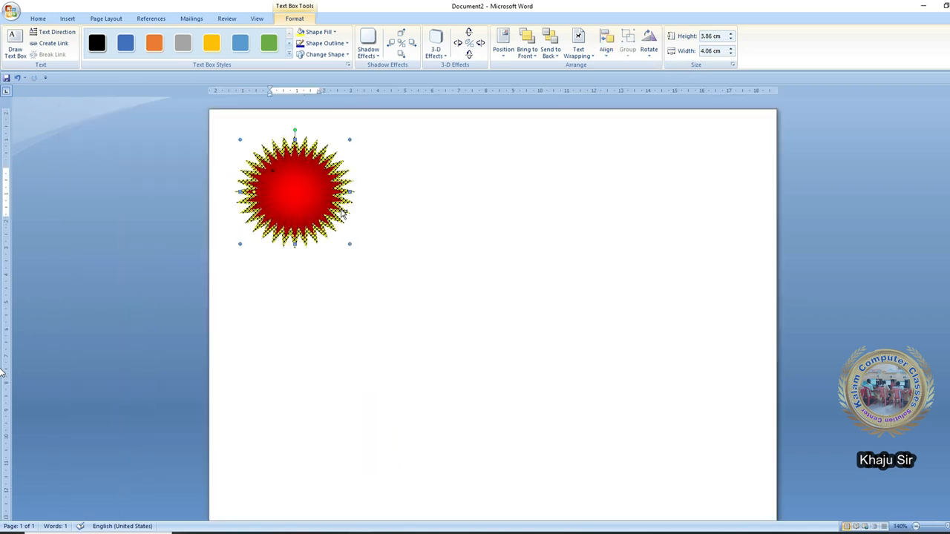
ctrl+drag(342, 213, 537, 212)
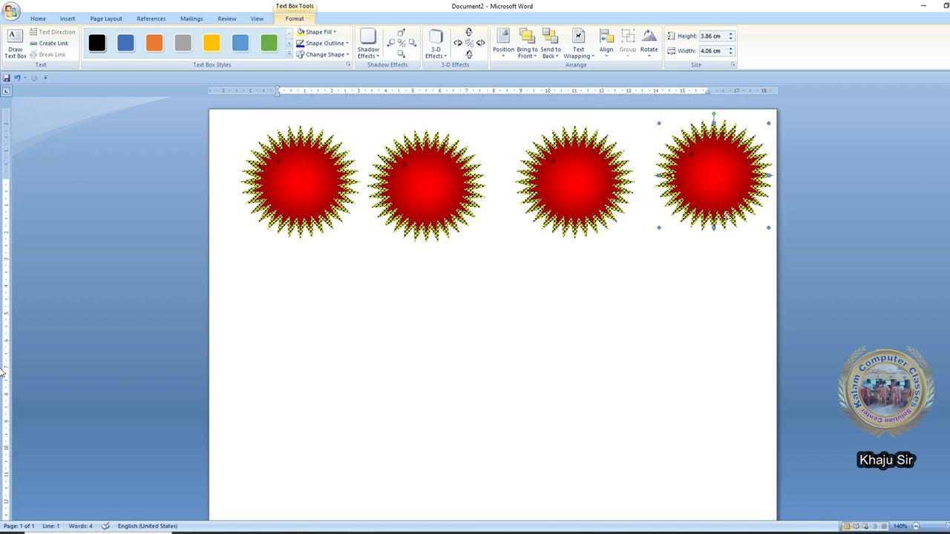
drag(727, 213, 728, 224)
drag(602, 210, 603, 215)
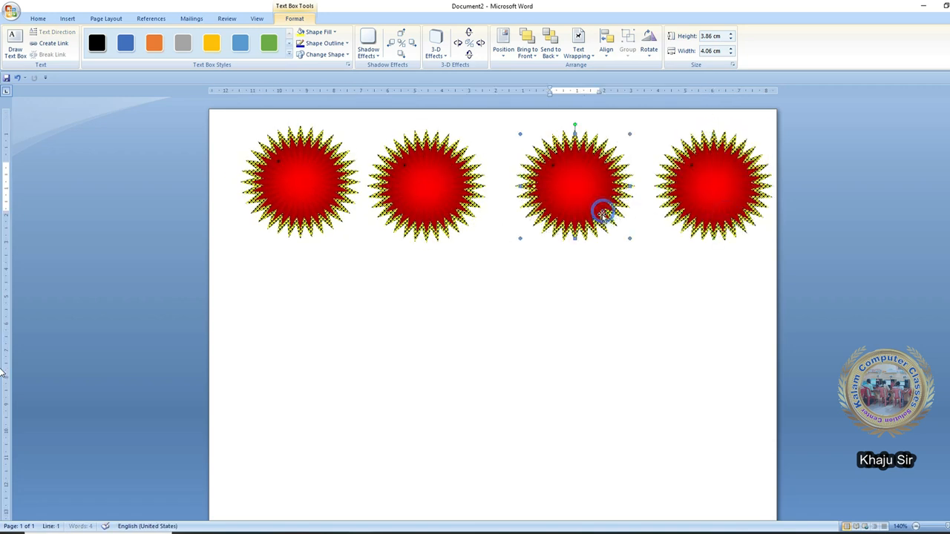
drag(437, 217, 433, 223)
drag(582, 225, 585, 225)
drag(449, 223, 452, 210)
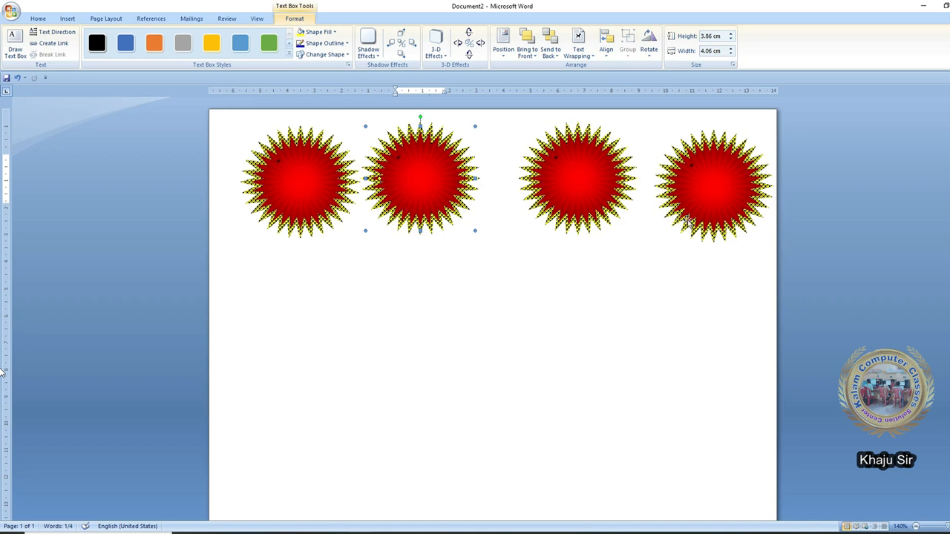
drag(688, 215, 687, 209)
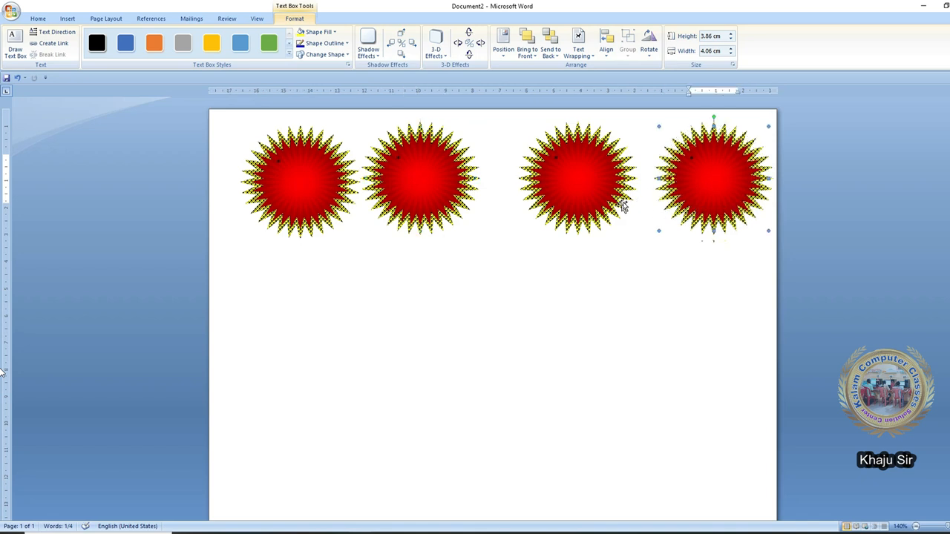
- Select all four starbursts and distribute them horizontally
click(348, 214)
shift+click(561, 221)
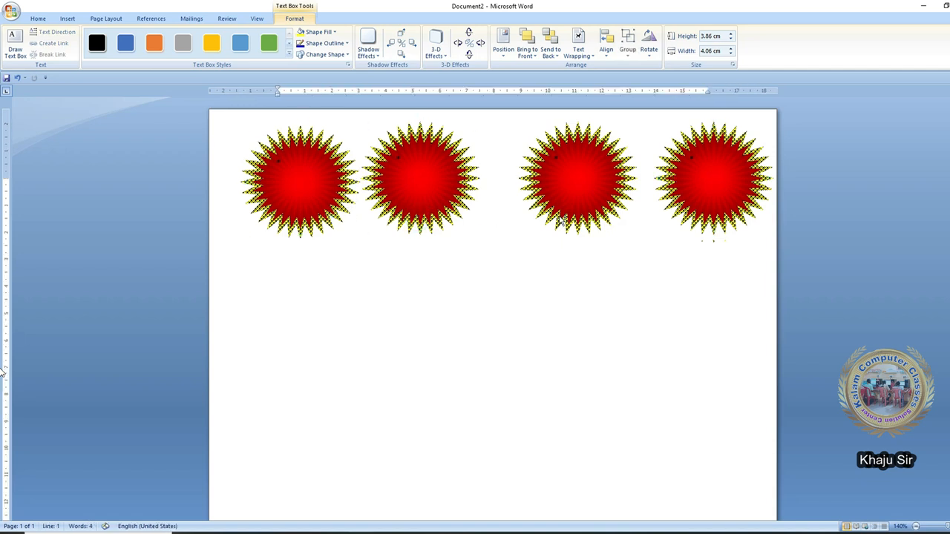
click(605, 49)
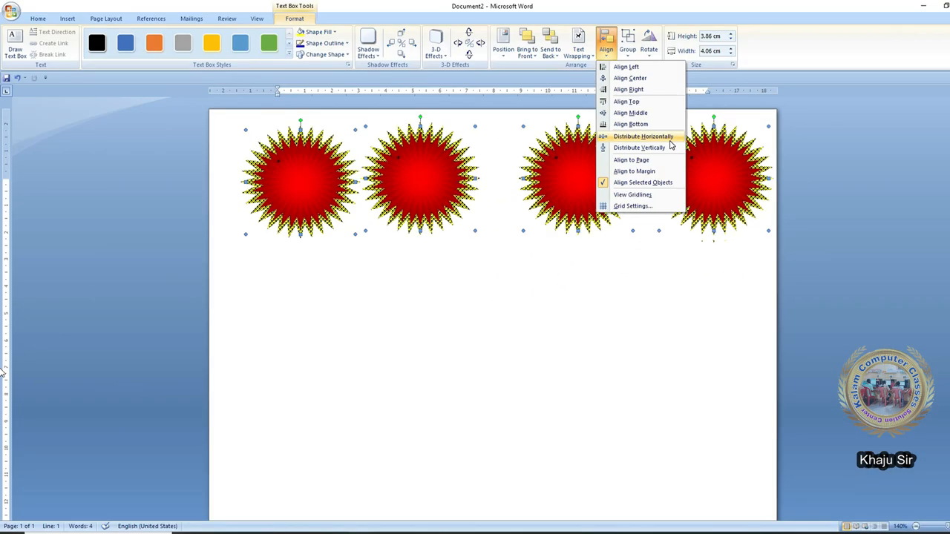
click(643, 136)
- Draw a rounded rectangle below the starbursts and copy it into a row of four
click(577, 193)
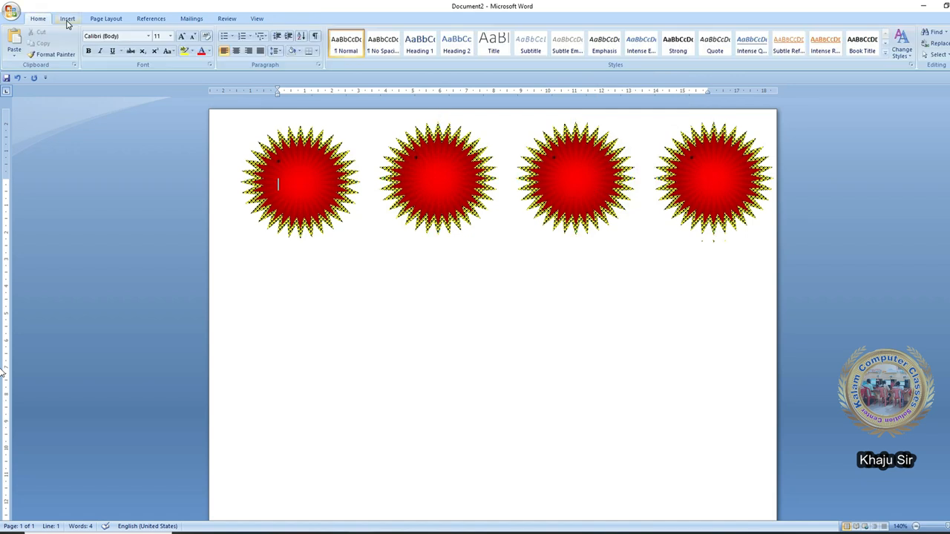
click(67, 18)
click(154, 42)
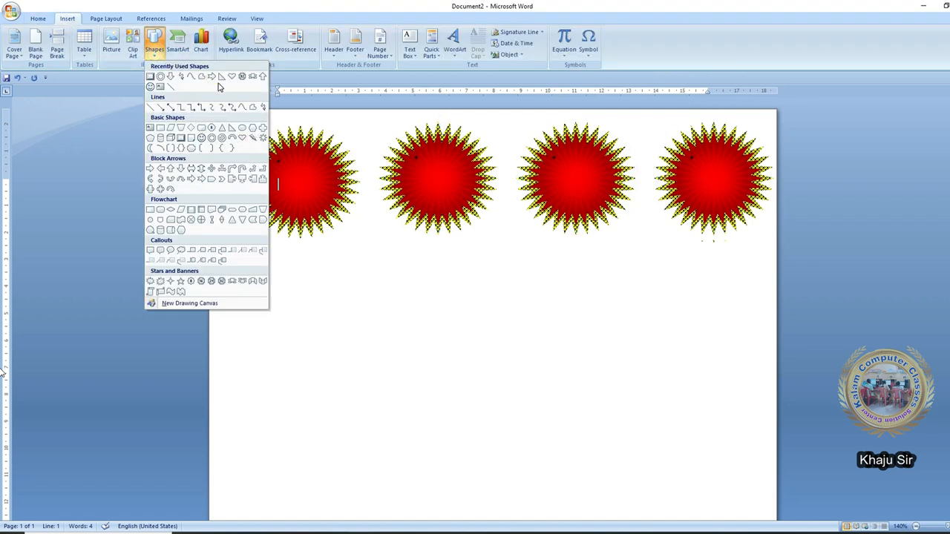
click(192, 138)
drag(266, 316, 354, 378)
ctrl+drag(354, 361, 571, 361)
ctrl+drag(569, 361, 748, 356)
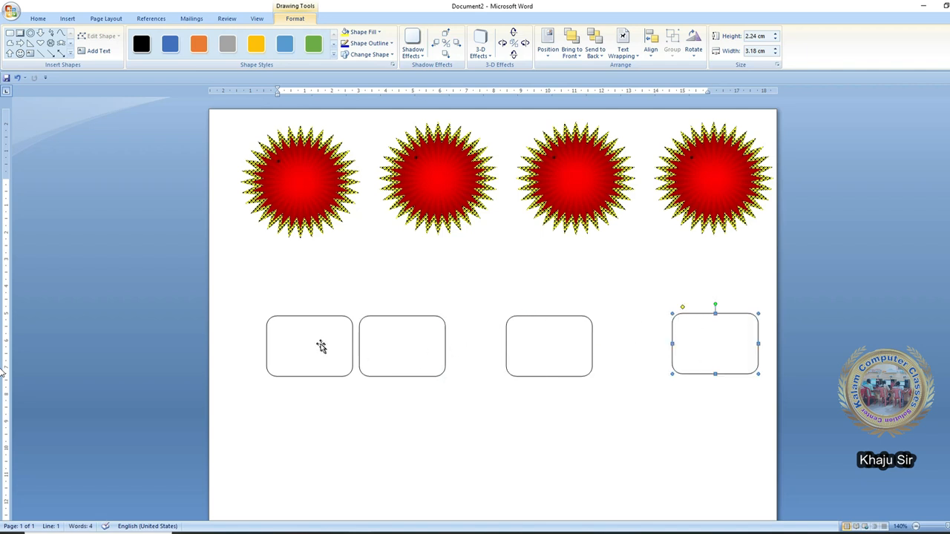
click(317, 343)
- Click through the four rounded rectangles, trying to select them together
click(392, 341)
click(558, 348)
click(750, 331)
click(317, 343)
click(551, 355)
click(282, 353)
click(383, 323)
click(544, 343)
- Select all four rectangles and apply Distribute Horizontally to space them evenly
click(315, 357)
ctrl+click(528, 357)
ctrl+click(696, 357)
click(651, 49)
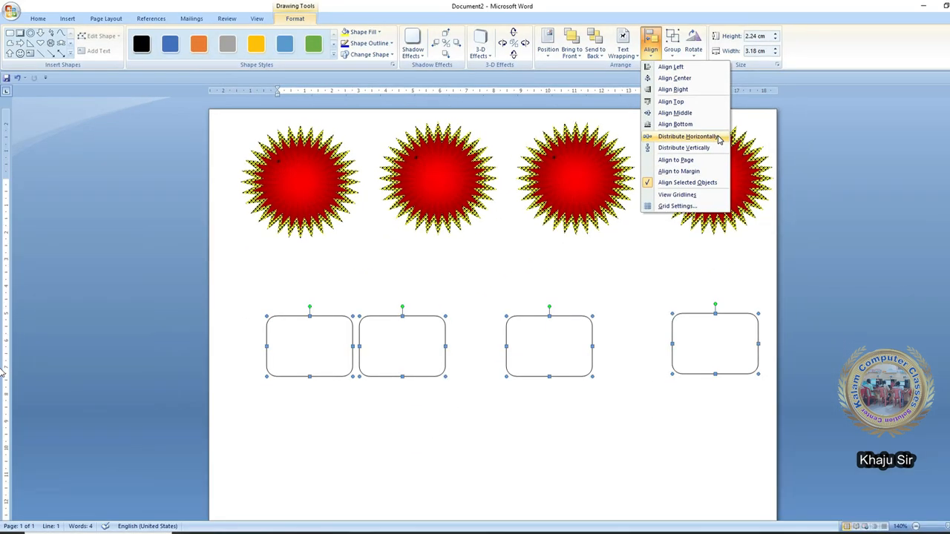
click(687, 137)
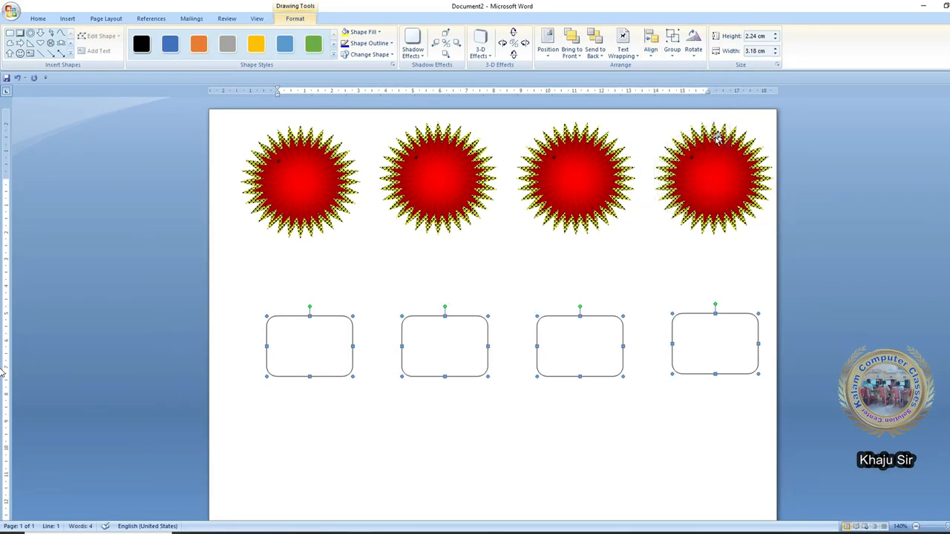
click(388, 333)
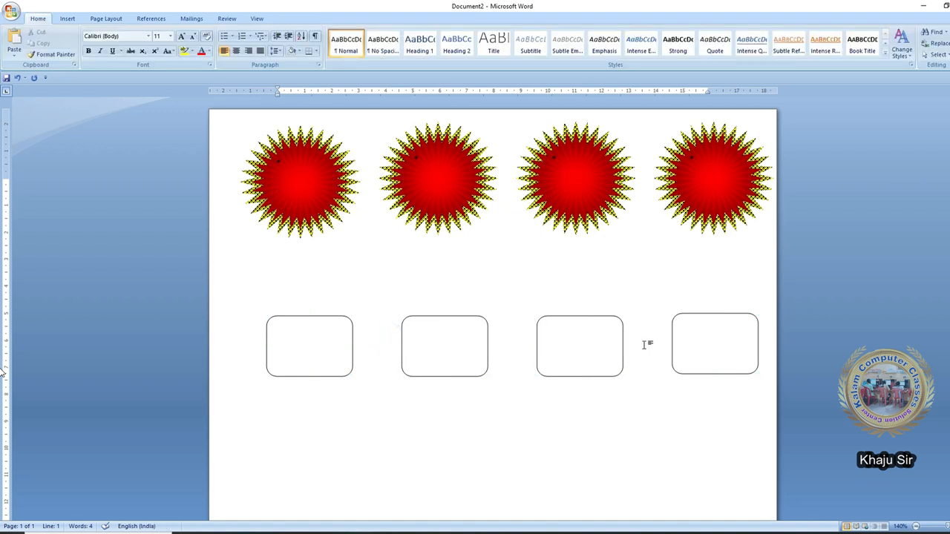
- Drag the rectangles into a single column at the left of the page
drag(404, 342, 269, 424)
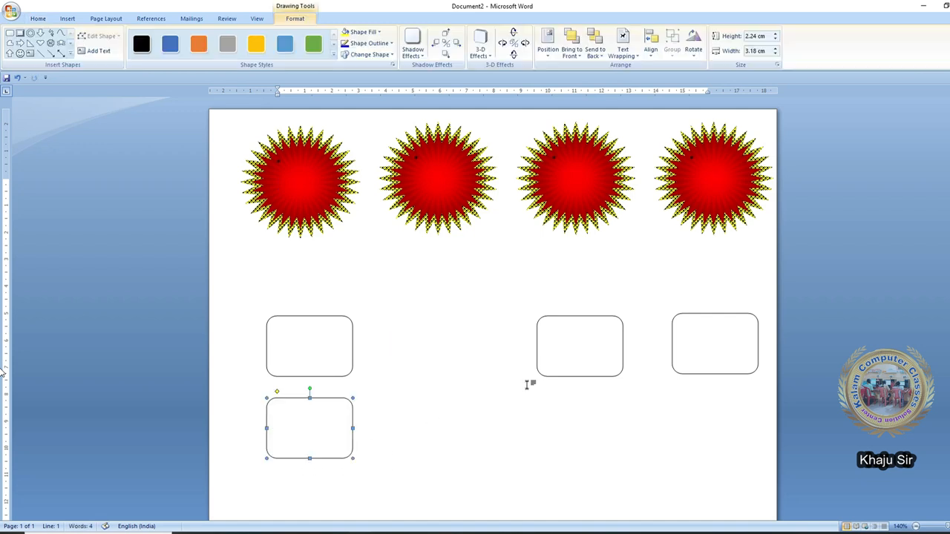
drag(542, 373, 271, 332)
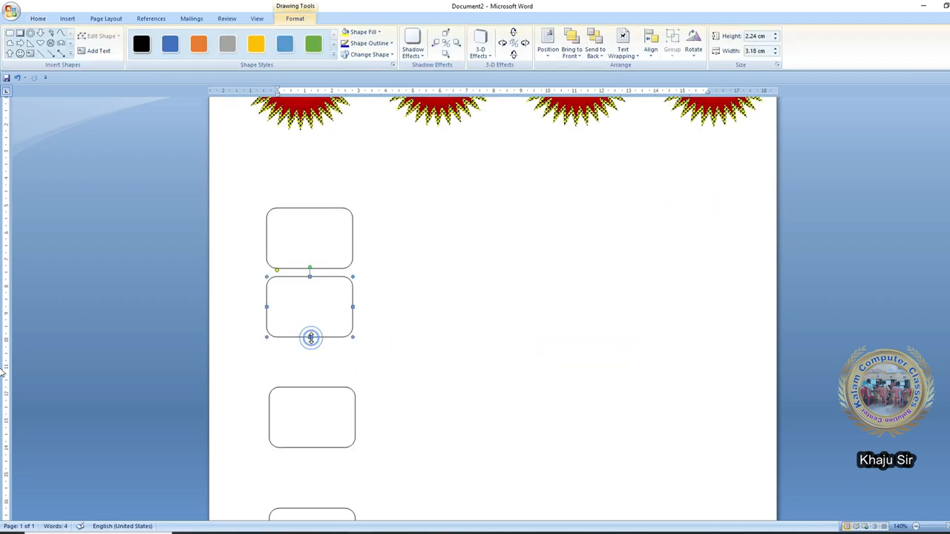
scroll(417, 378, down, 3)
scroll(414, 409, up, 1)
click(409, 401)
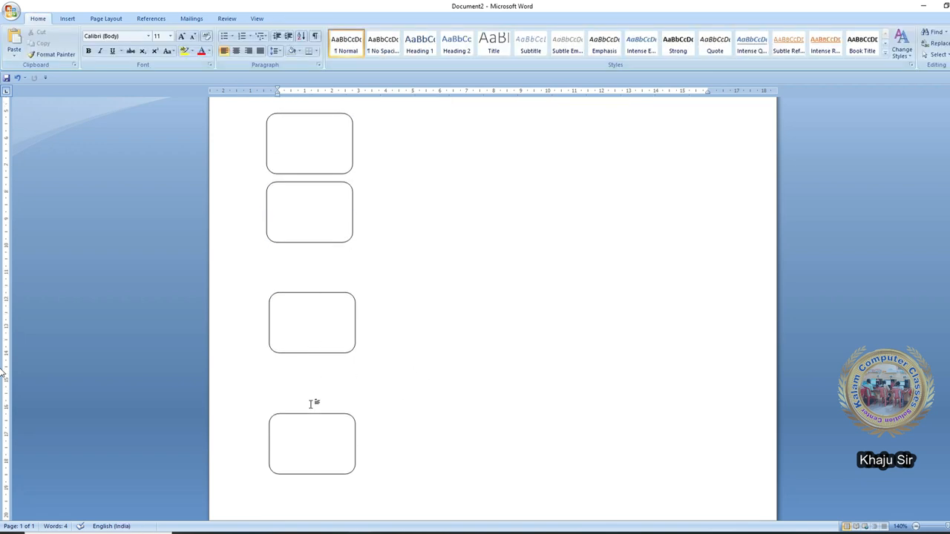
- Select all four stacked rectangles and apply Align > Distribute Vertically
click(304, 429)
shift+click(307, 317)
shift+click(315, 205)
shift+click(317, 153)
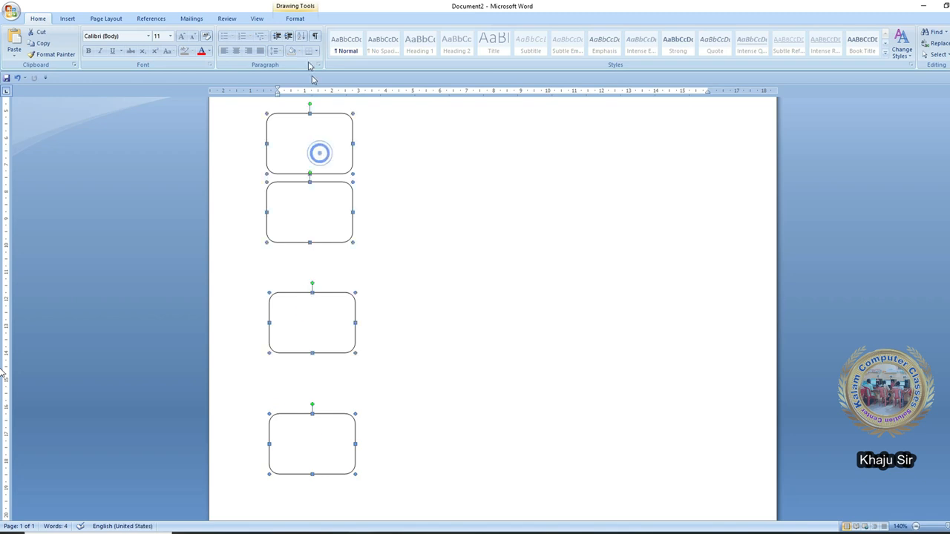
click(295, 19)
click(672, 50)
click(650, 50)
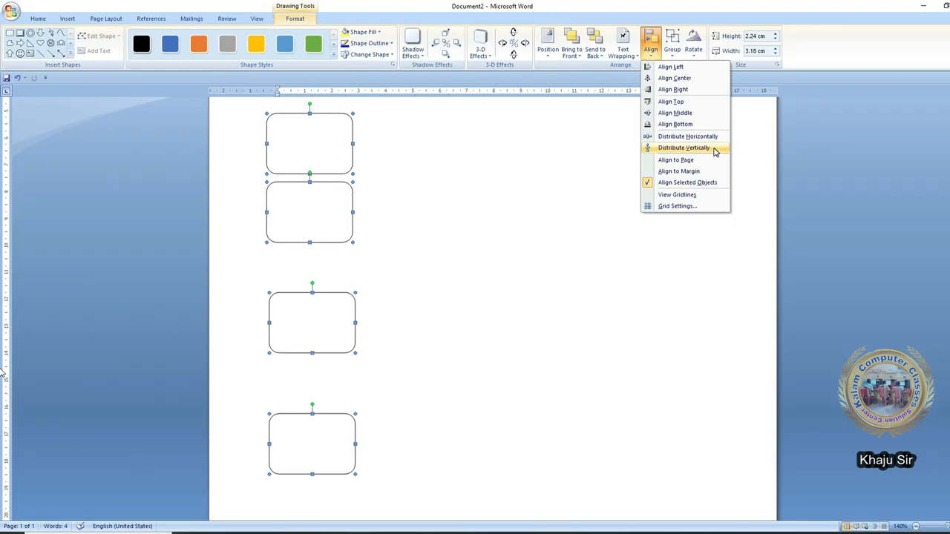
click(713, 148)
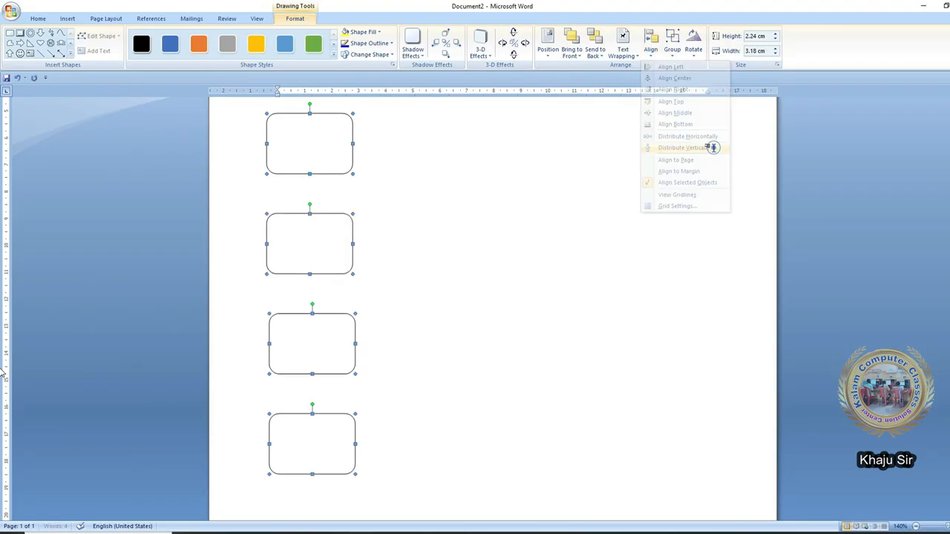
- Undo and redo the vertical distribution twice with Ctrl+Z and Ctrl+Y
key(ctrl+z)
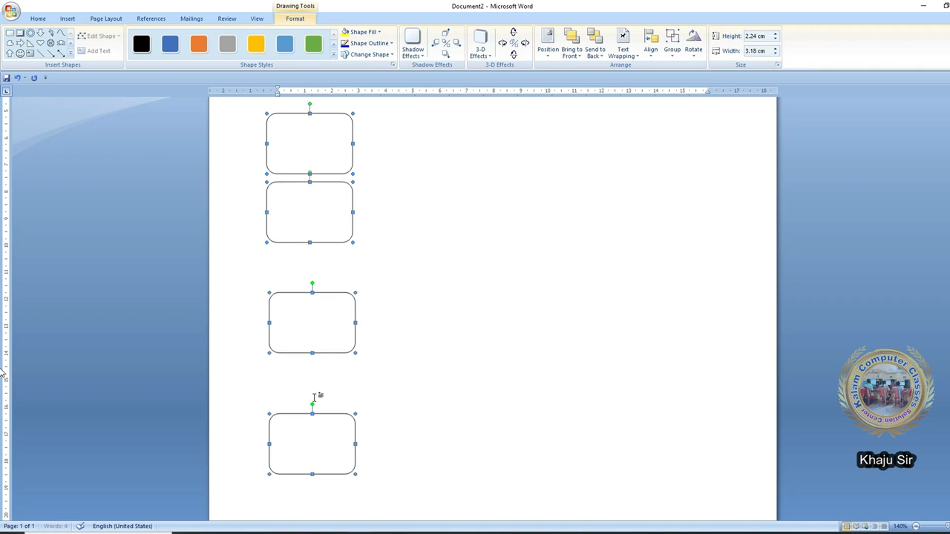
key(ctrl+y)
key(ctrl+z)
key(ctrl+y)
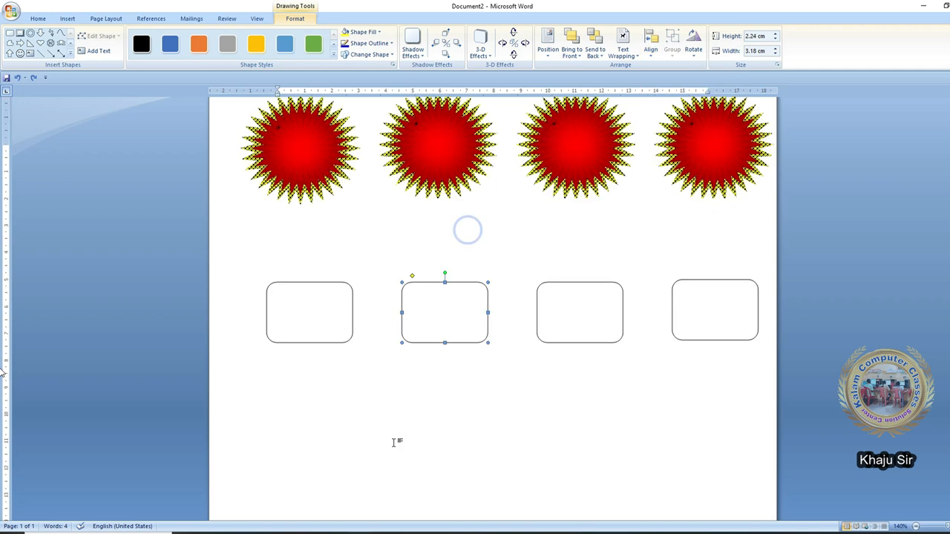
- Select all four rounded rectangles and cut them from the page
click(329, 361)
shift+click(447, 346)
shift+click(578, 366)
shift+click(672, 360)
right_click(686, 346)
click(695, 359)
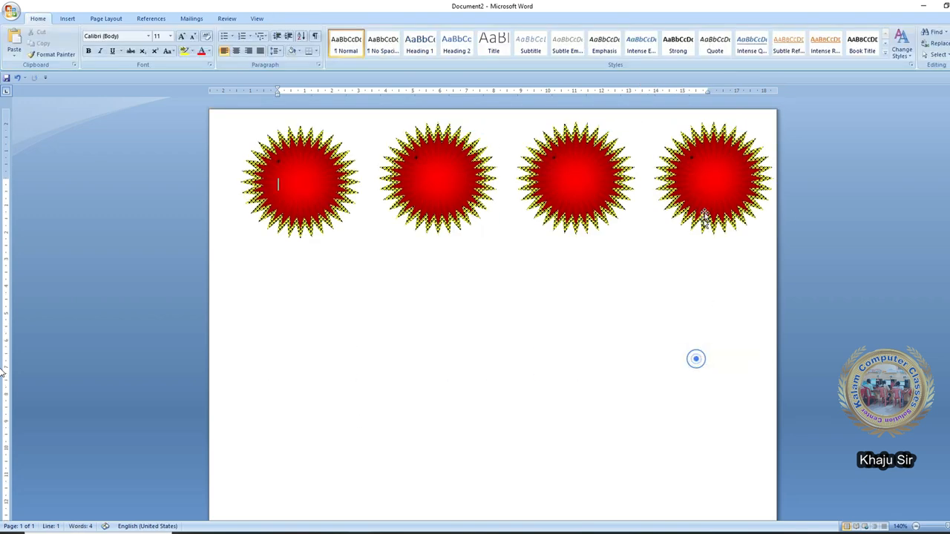
- Select three of the starbursts and cut them, leaving one
click(669, 203)
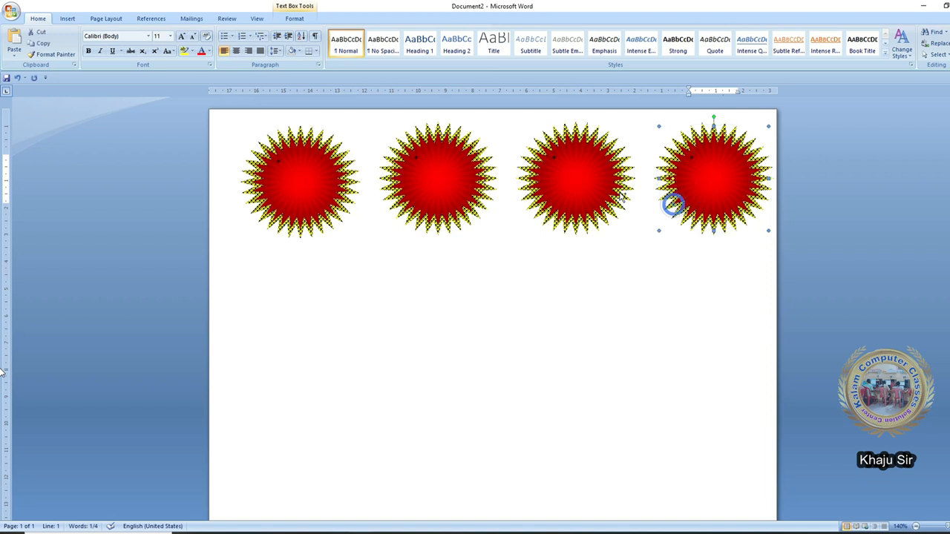
shift+click(621, 198)
shift+click(480, 194)
right_click(481, 195)
click(490, 201)
- With Align to Page on, align the remaining starburst to the page's left edge
click(365, 182)
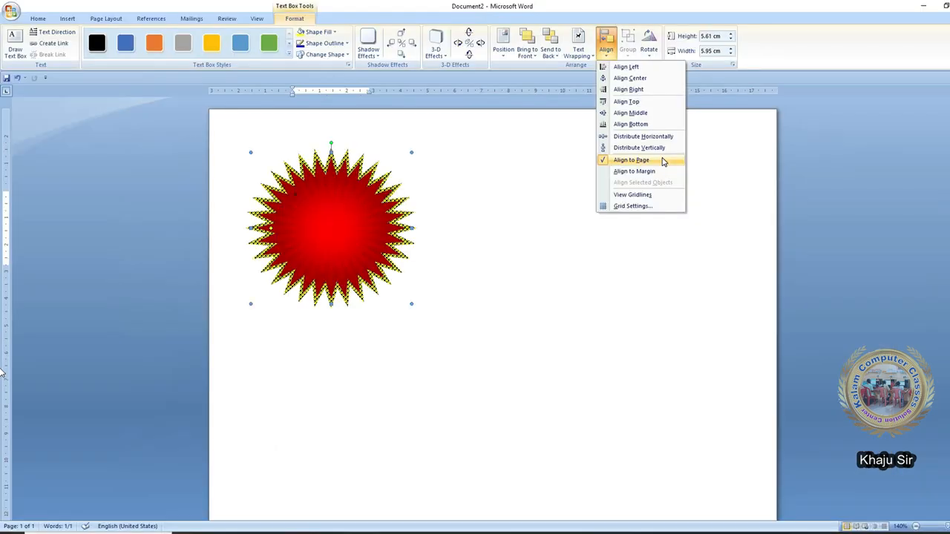
click(662, 162)
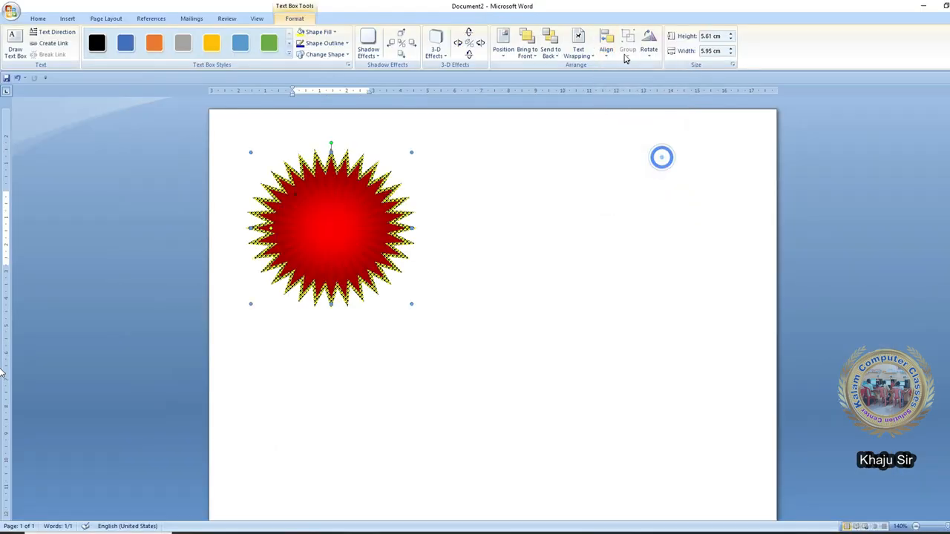
click(607, 46)
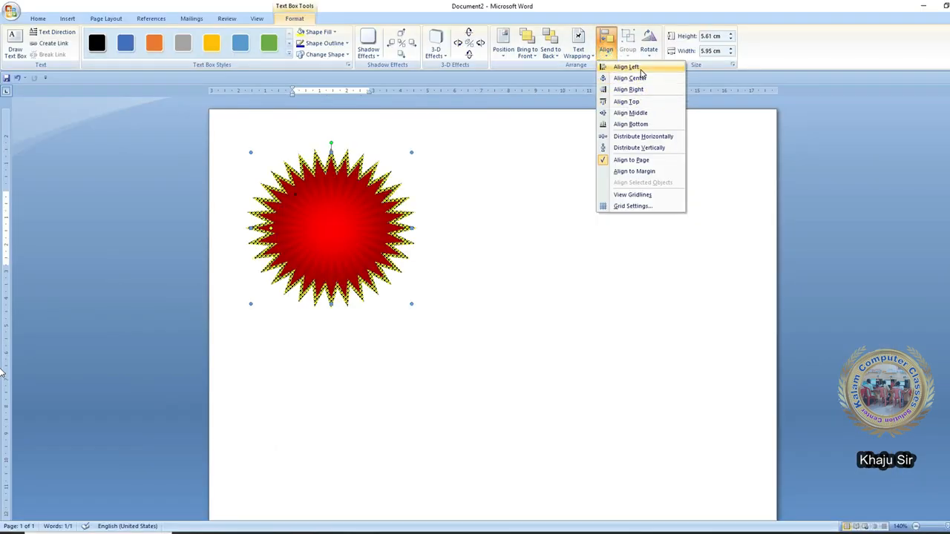
click(640, 68)
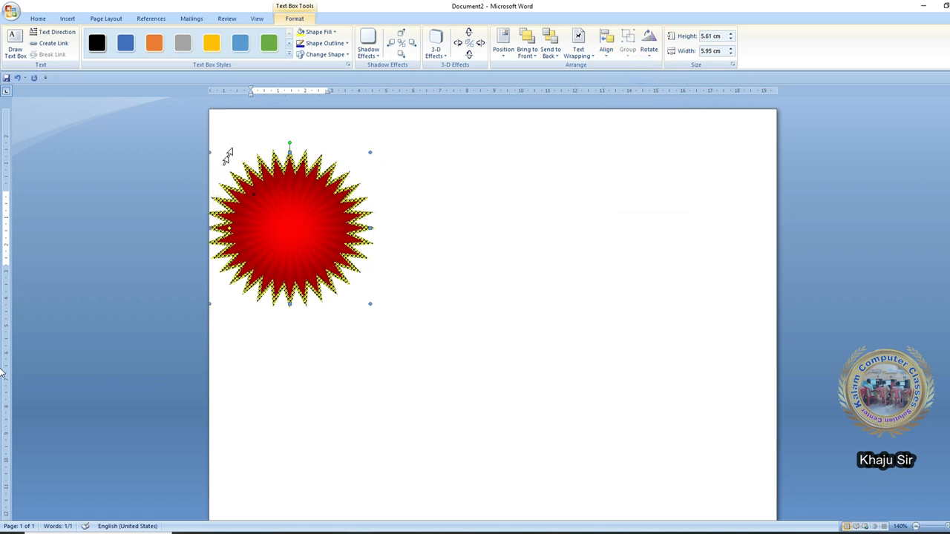
click(407, 171)
drag(278, 90, 278, 89)
- Align the starburst to the page's right edge and compare it with the margin
click(311, 154)
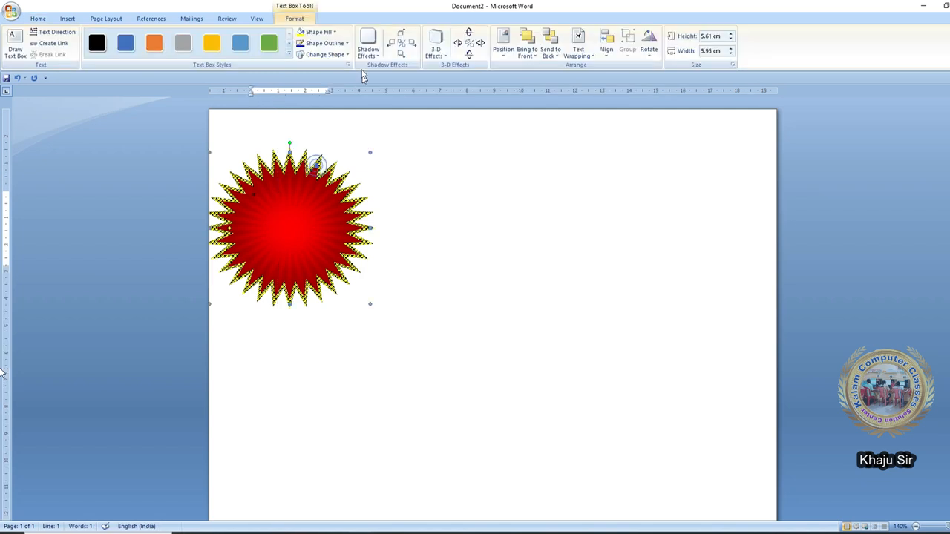
click(606, 46)
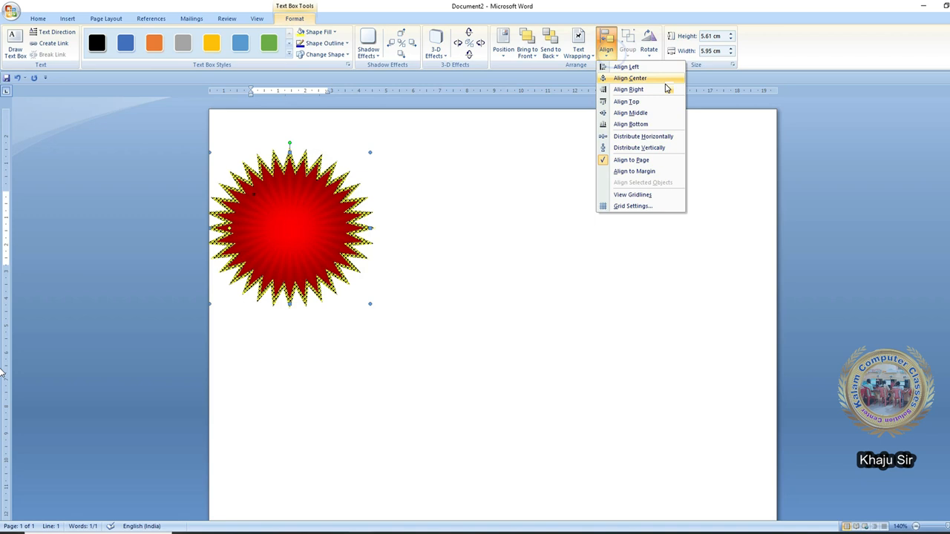
click(663, 90)
click(625, 148)
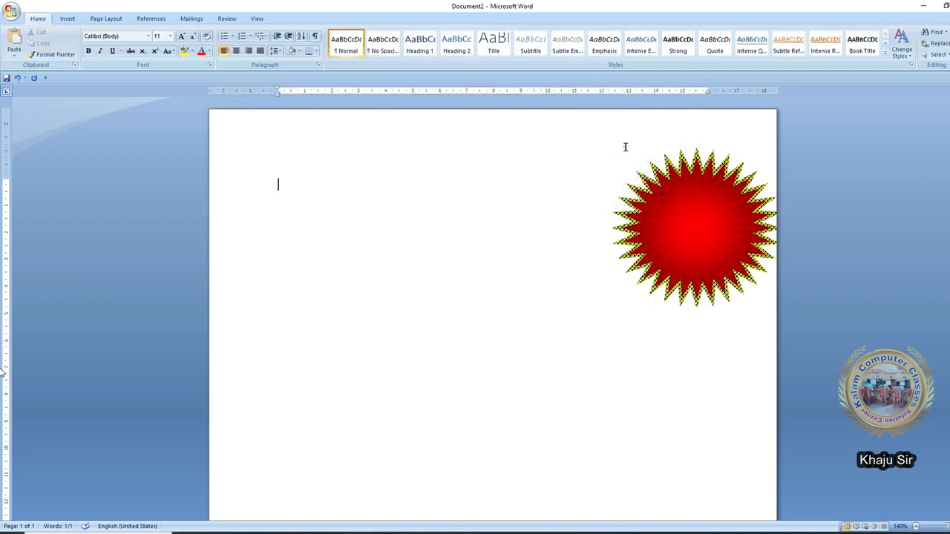
drag(708, 90, 709, 90)
- Switch to Align to Margin and align the starburst against the right margin
click(711, 153)
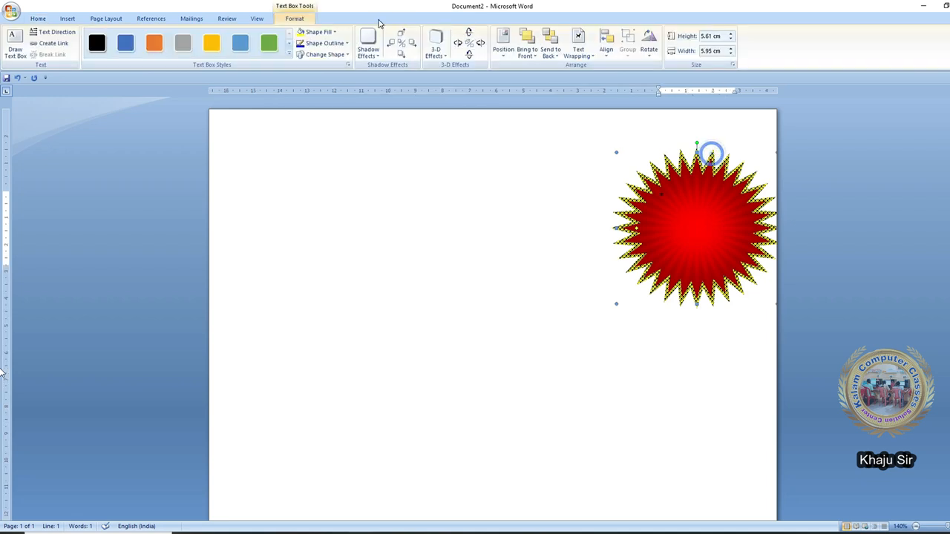
click(606, 46)
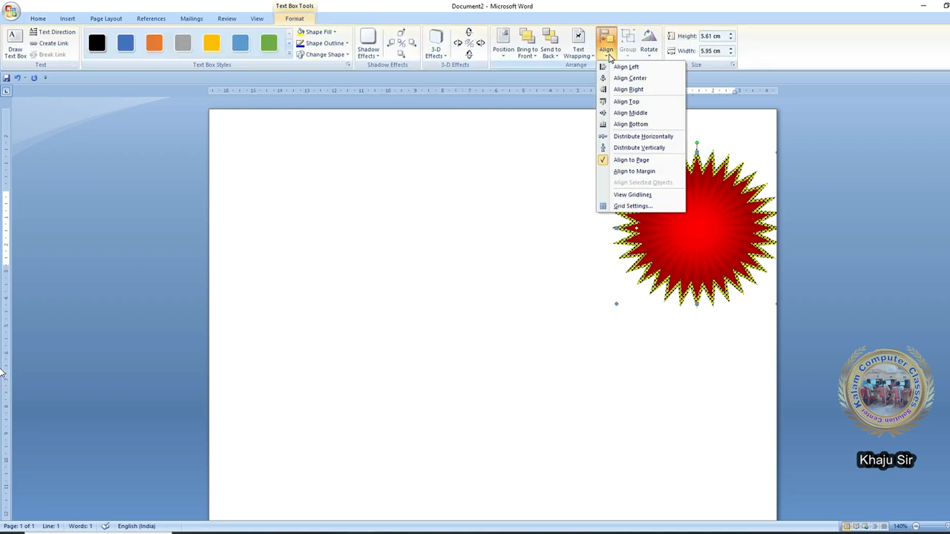
click(656, 171)
click(607, 44)
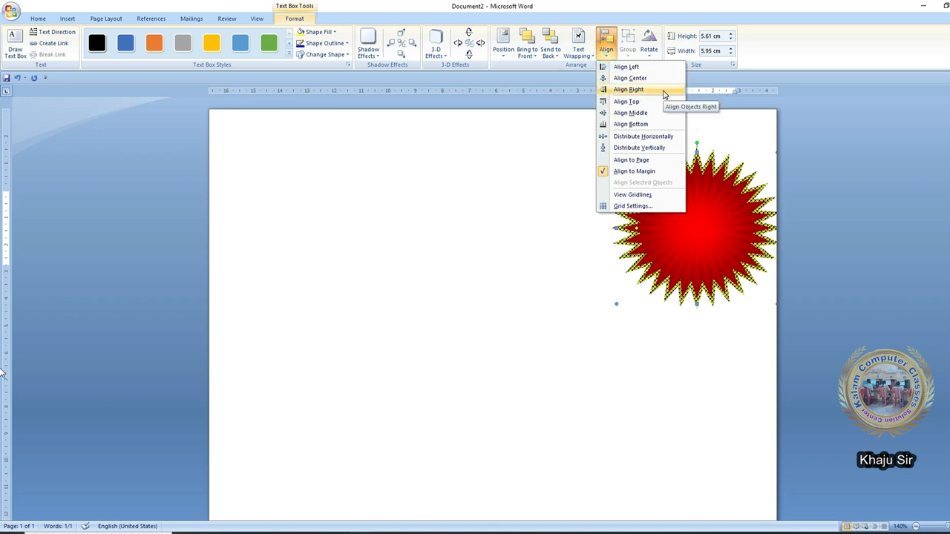
click(646, 92)
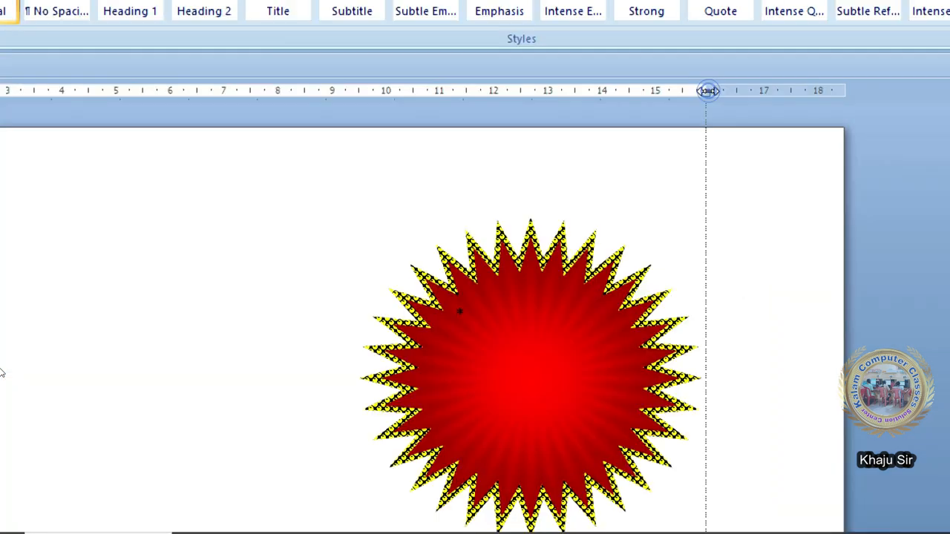
click(708, 91)
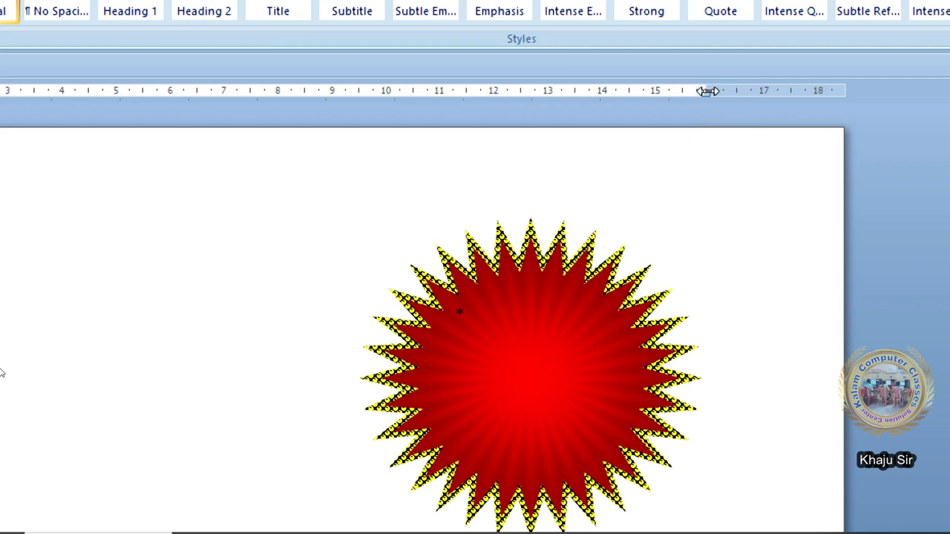
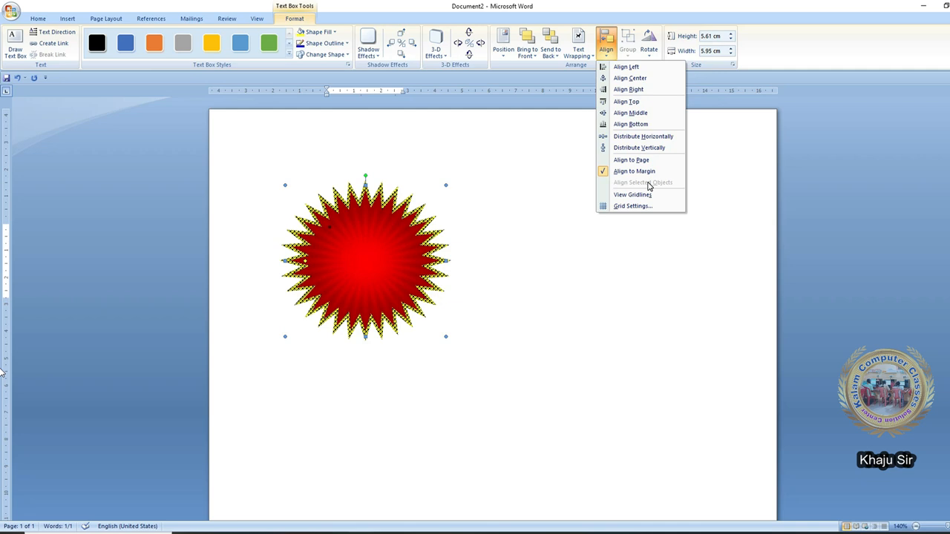
- Move the red starburst down and to the right, then bring up the Shapes gallery
click(511, 330)
drag(422, 284, 440, 382)
click(388, 226)
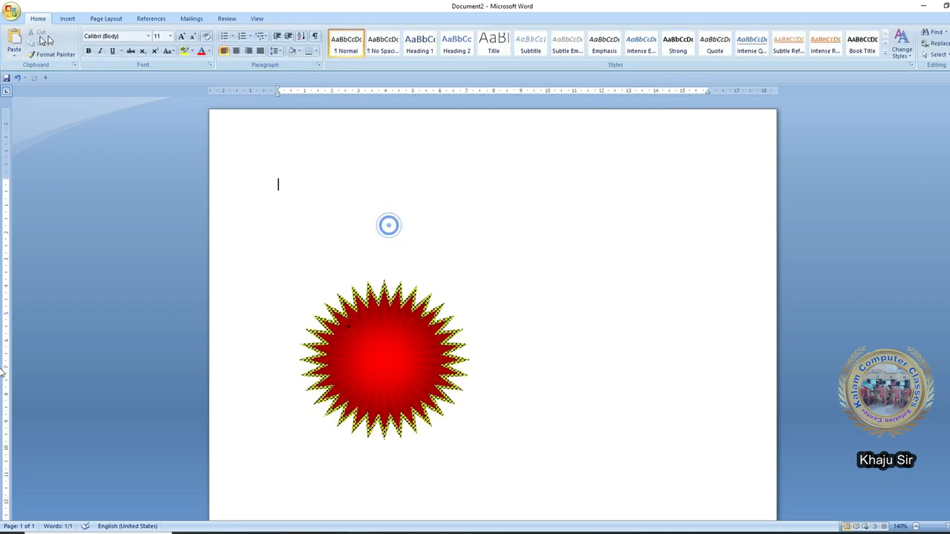
click(66, 20)
click(155, 44)
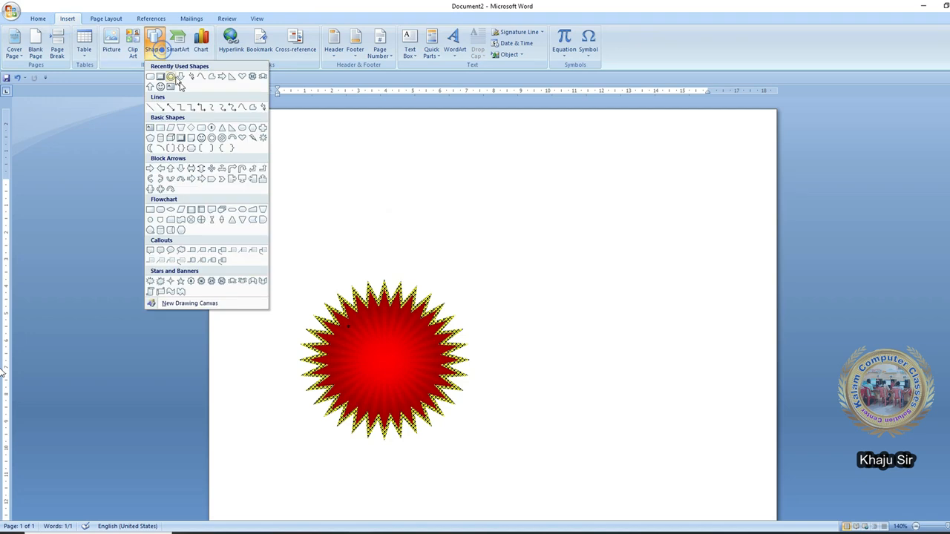
- Draw a large Flowchart rounded rectangle over the starburst and shift it right
click(221, 215)
mouse_move(282, 172)
mouse_down()
mouse_move(649, 379)
mouse_move(533, 324)
mouse_up()
drag(489, 201, 538, 205)
- Move the starburst up, shrink it, and bring it in front of the rectangle
click(422, 384)
drag(433, 401, 464, 315)
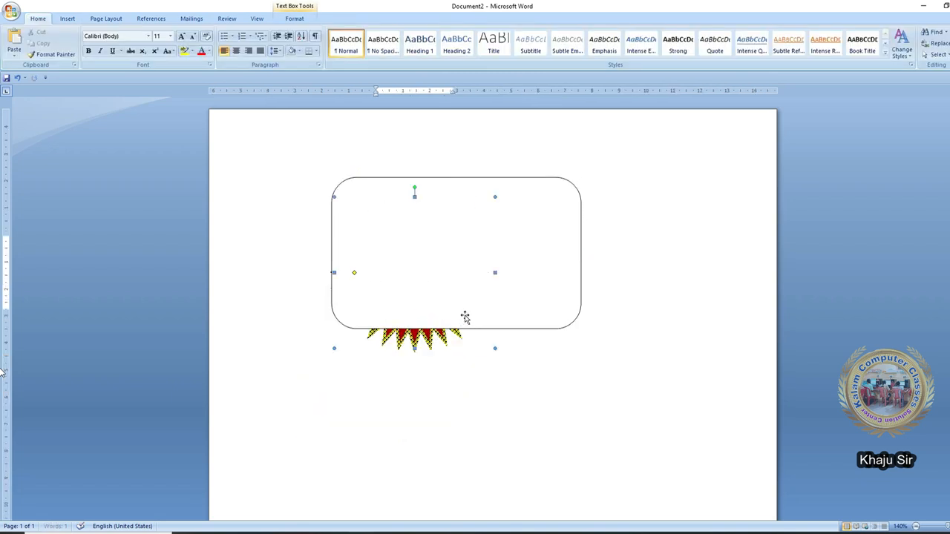
drag(495, 348, 437, 282)
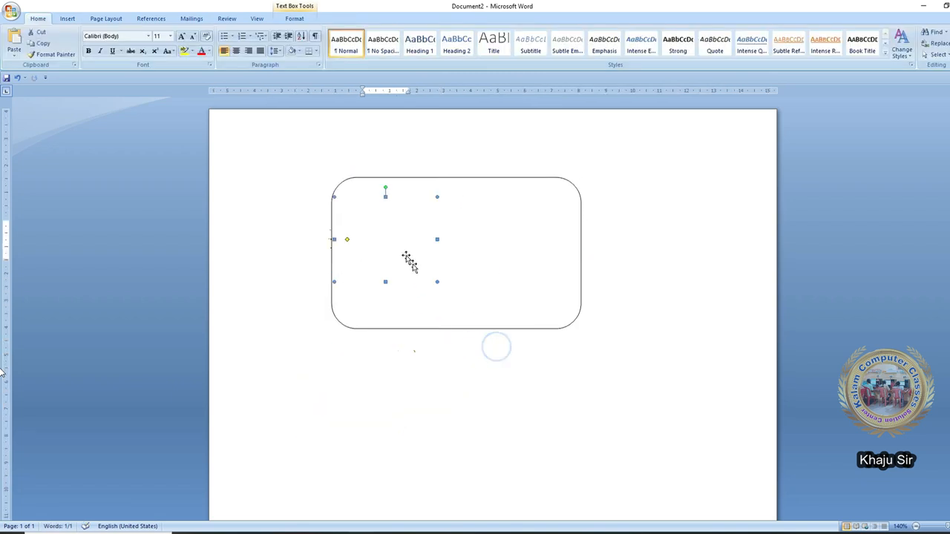
click(285, 22)
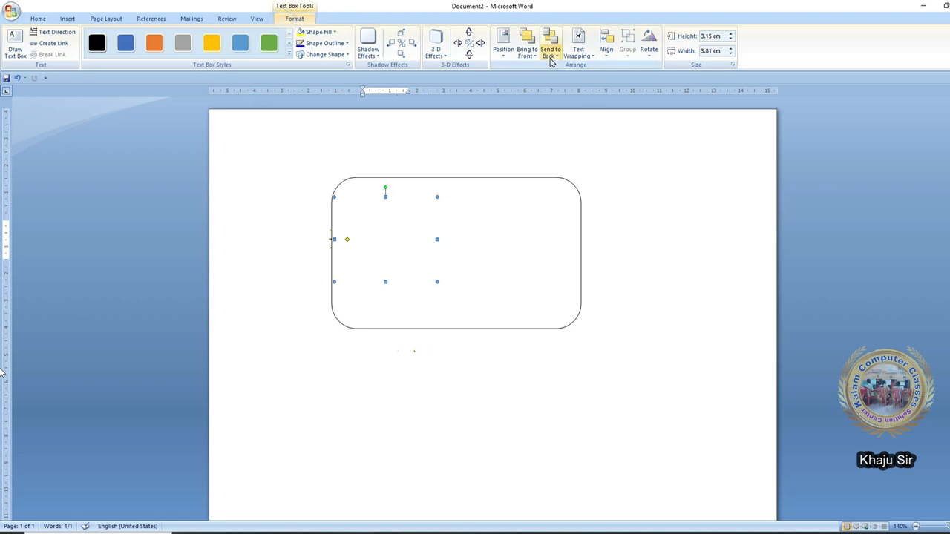
click(527, 53)
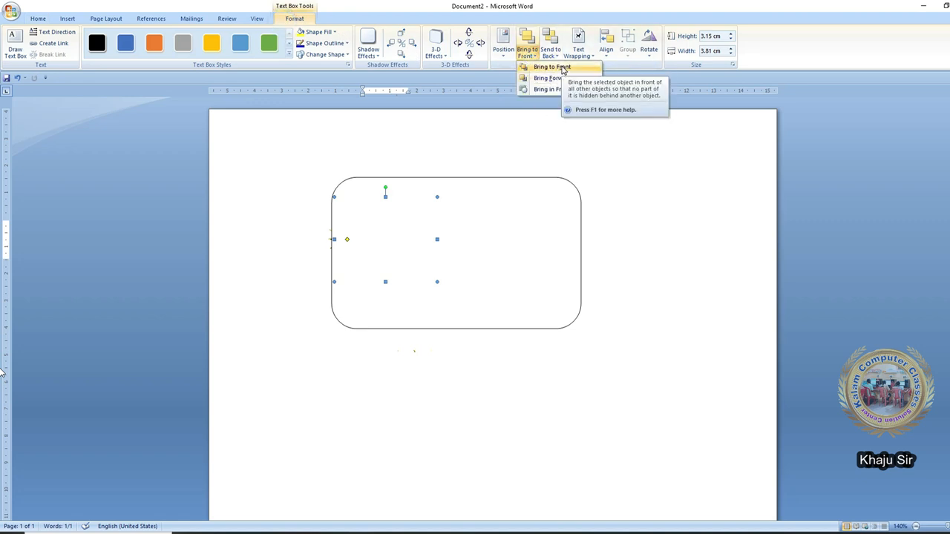
click(555, 78)
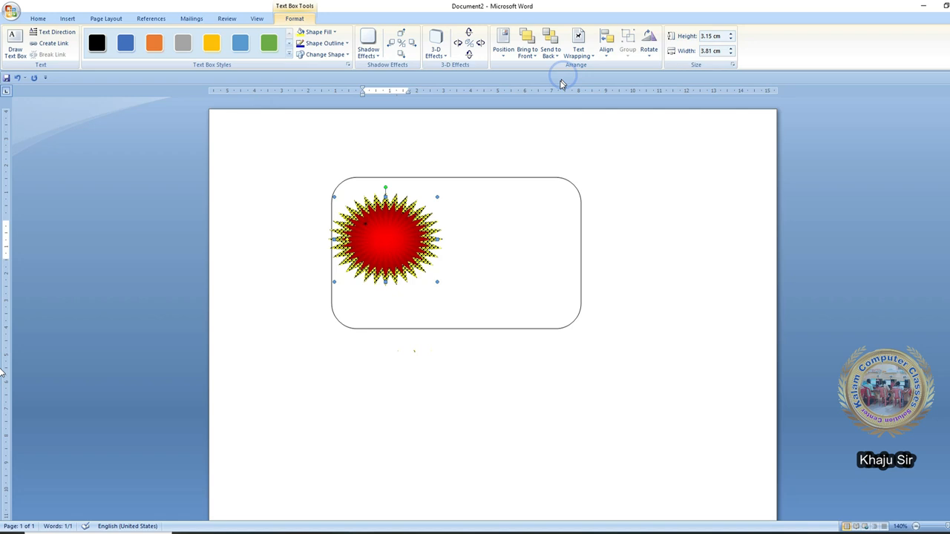
- Resize the starburst to 2.63 × 2.9 cm inside the rectangle's upper-left area
drag(436, 280, 412, 213)
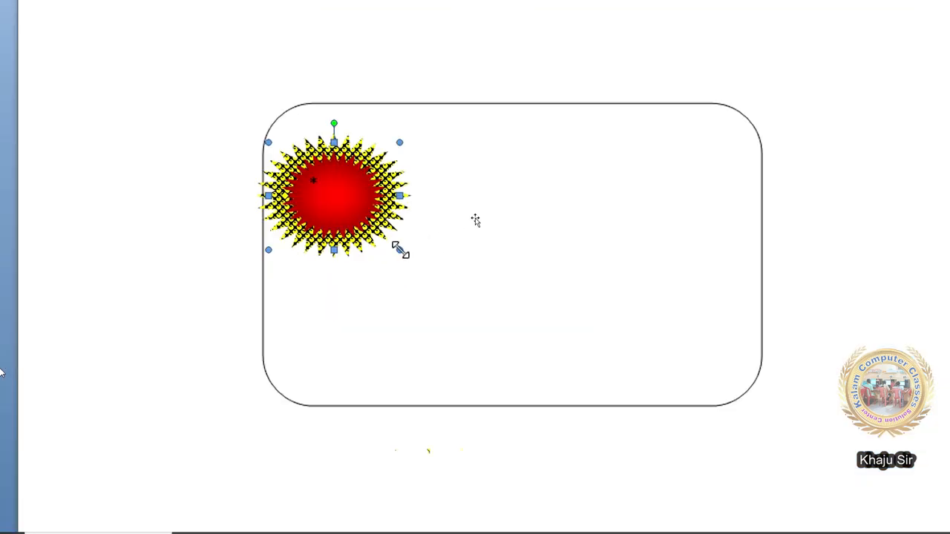
drag(438, 346, 447, 361)
click(557, 317)
double_click(414, 209)
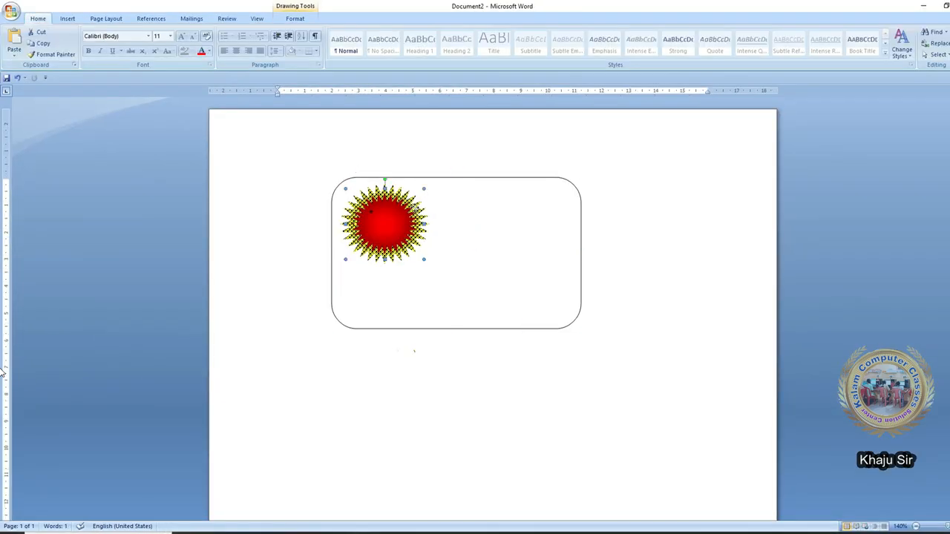
click(607, 47)
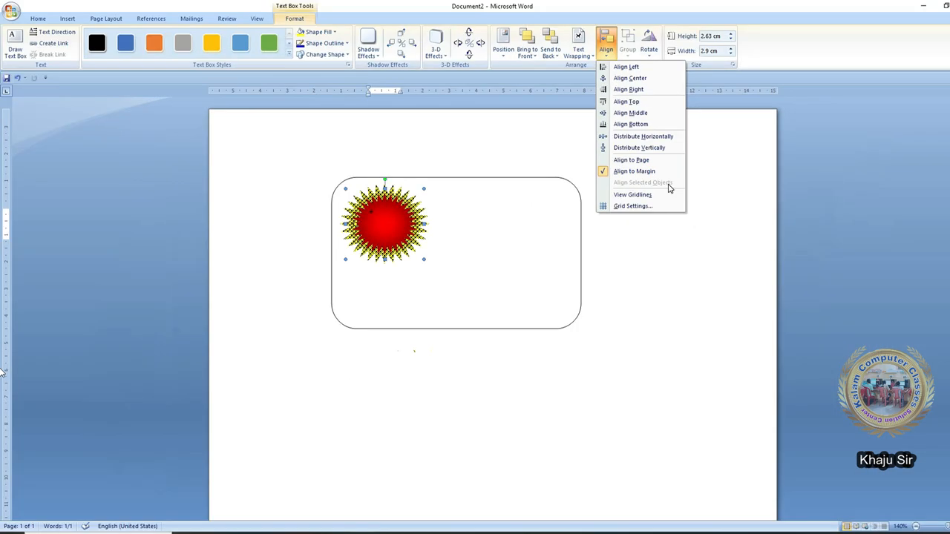
click(542, 189)
click(534, 181)
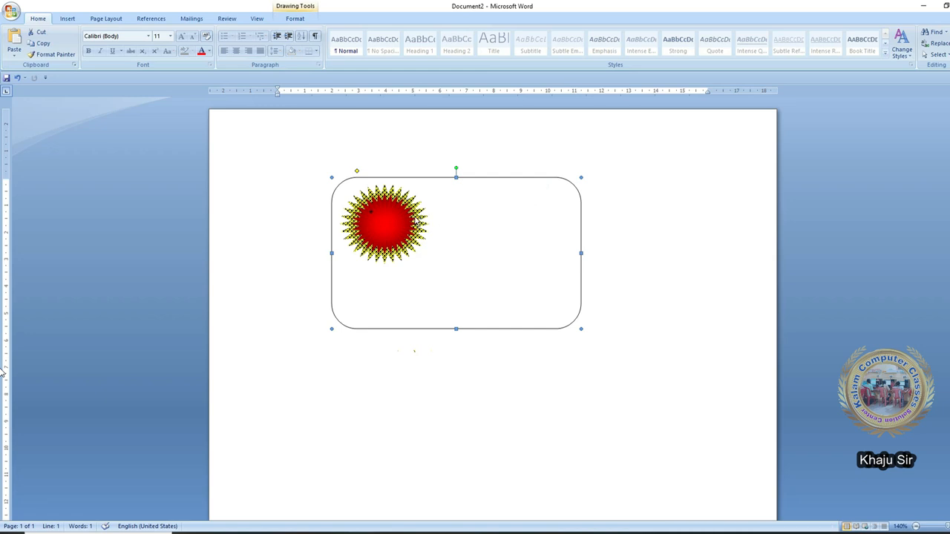
- Select the starburst together with the rectangle and switch to Align Selected Objects
click(417, 223)
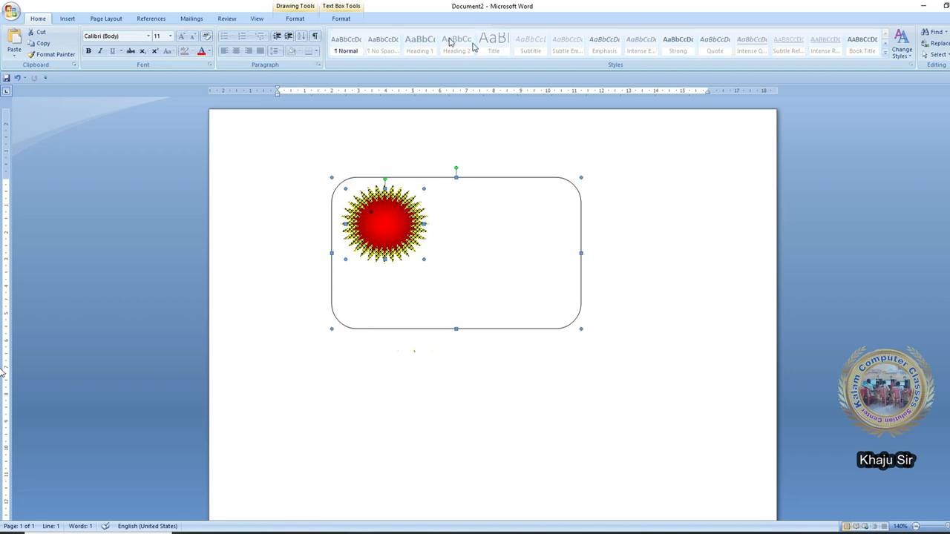
click(341, 18)
click(606, 48)
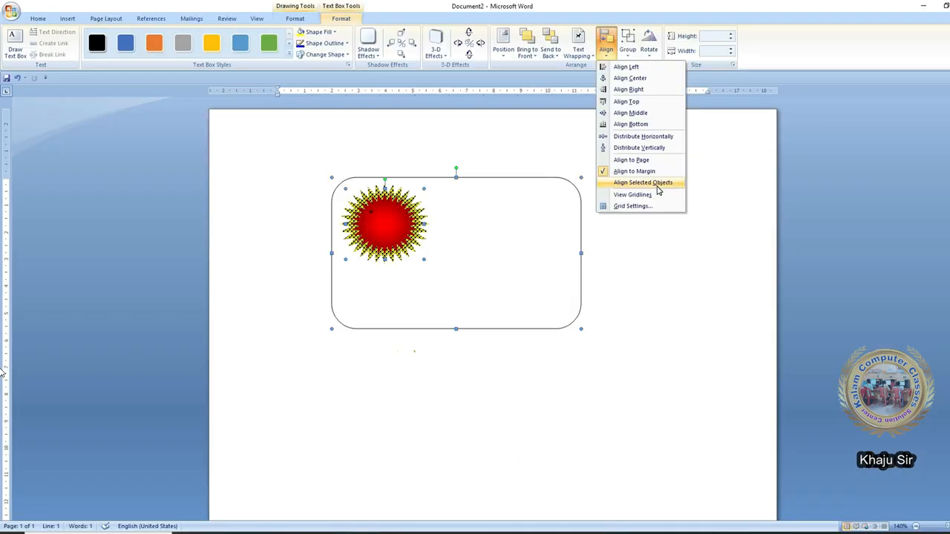
click(656, 183)
- Try Align Left, Center, Right, Middle, Bottom and Top on the starburst against the rectangle
click(605, 49)
click(625, 67)
click(605, 49)
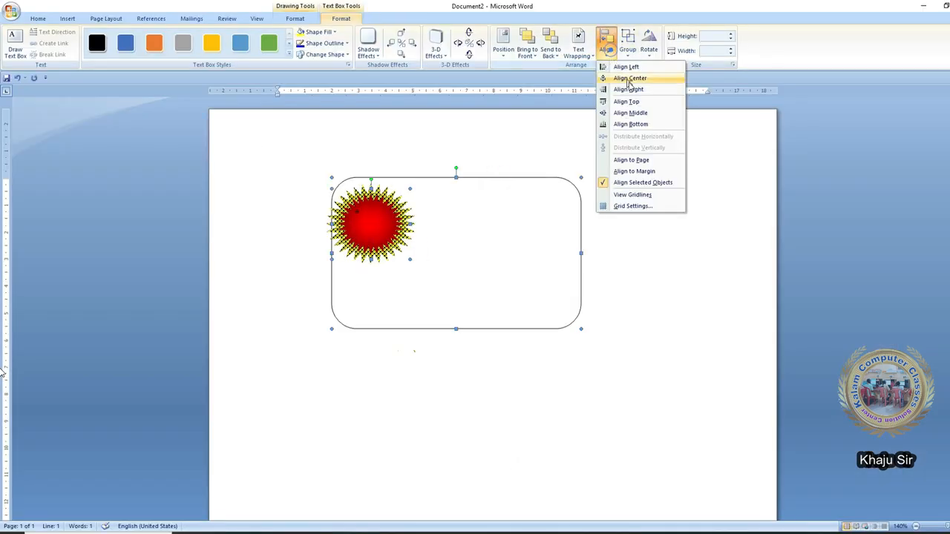
click(637, 81)
click(606, 49)
click(629, 89)
click(607, 52)
click(633, 113)
click(605, 49)
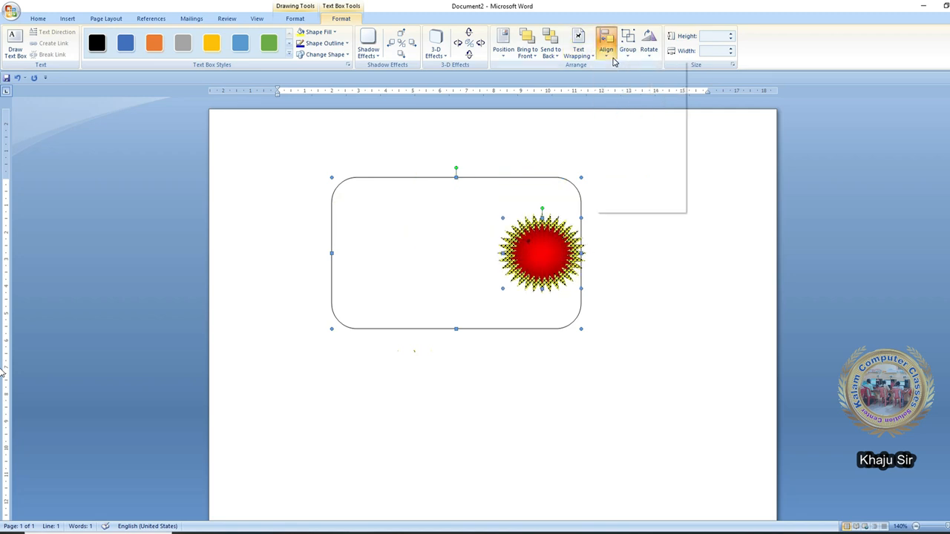
click(629, 124)
click(610, 52)
click(627, 66)
click(605, 49)
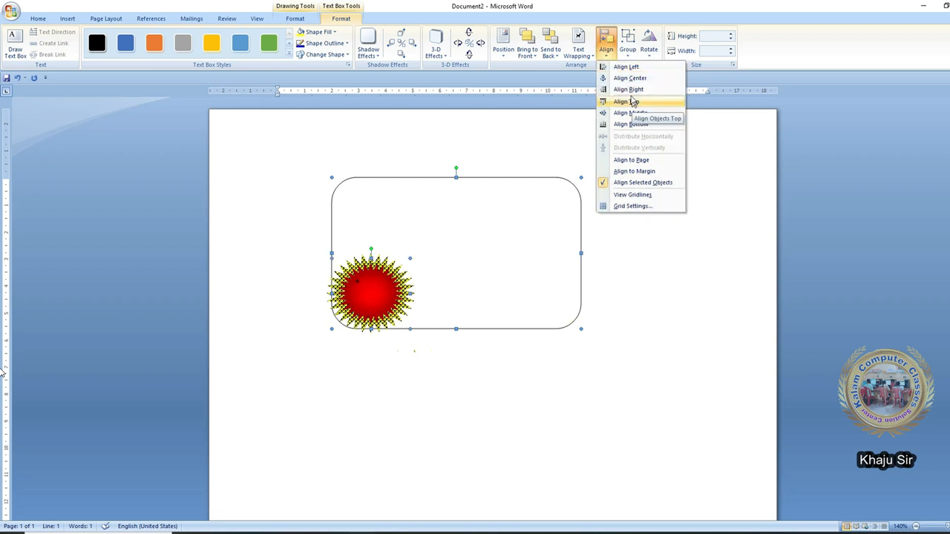
click(627, 67)
click(606, 49)
click(626, 101)
click(605, 49)
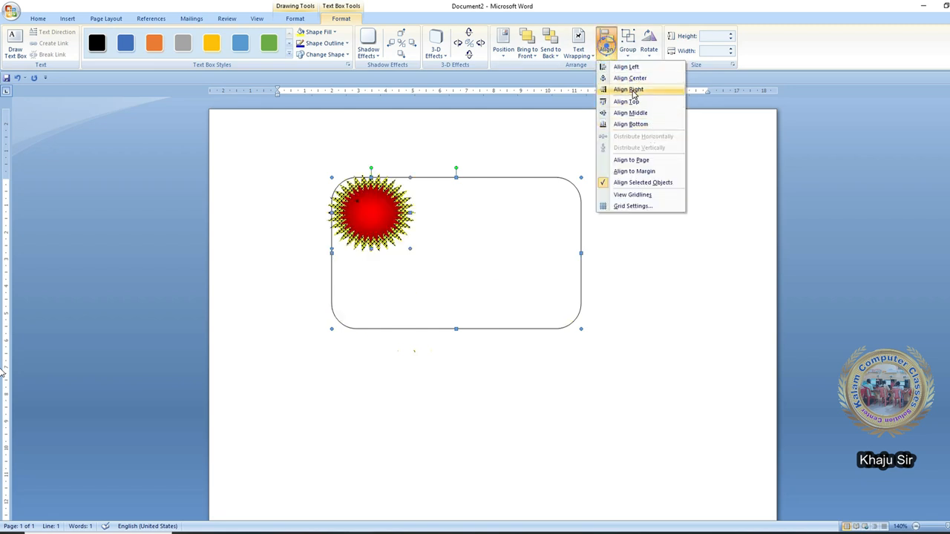
click(629, 113)
- Cycle through the align options again, finishing with Align Bottom and then Align Left
click(606, 52)
click(642, 126)
click(606, 47)
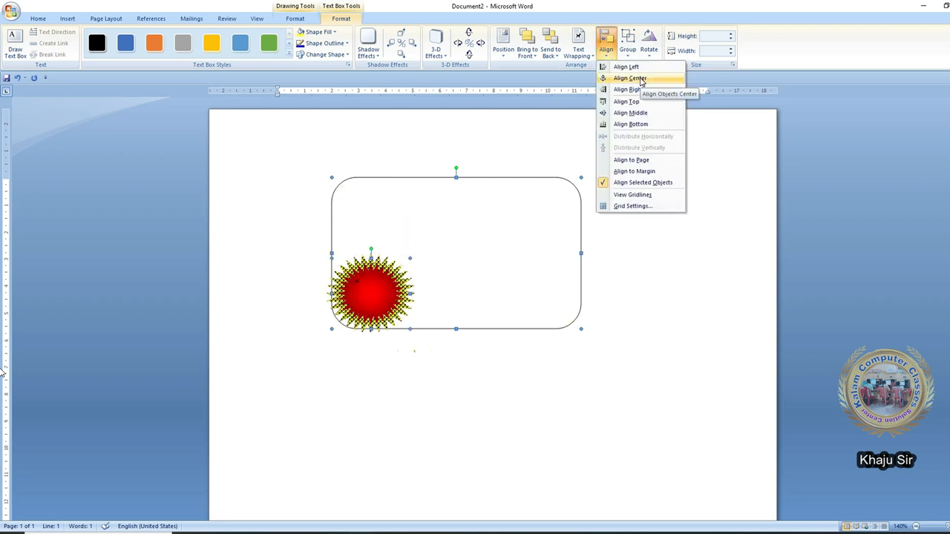
click(642, 78)
click(605, 48)
click(626, 101)
click(605, 49)
click(630, 112)
click(602, 49)
click(629, 123)
click(606, 49)
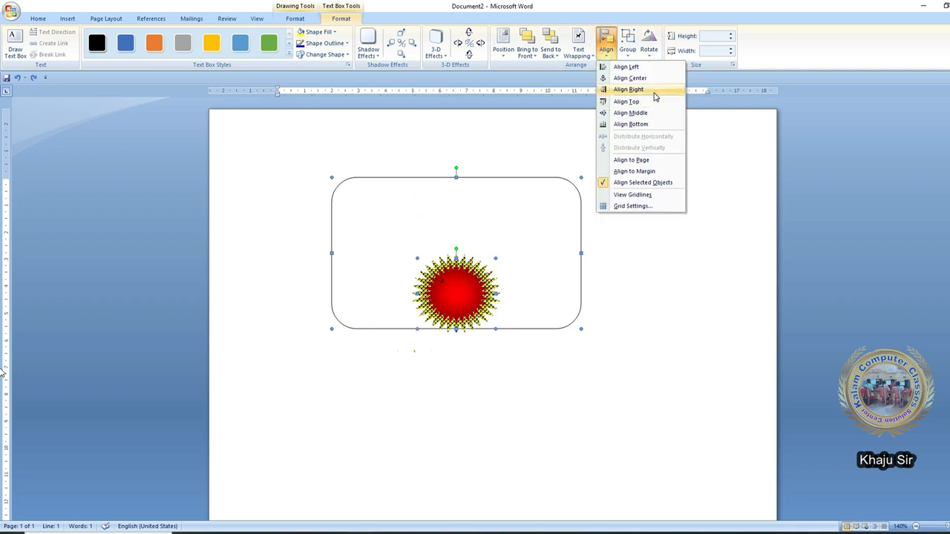
click(655, 92)
click(638, 101)
click(606, 48)
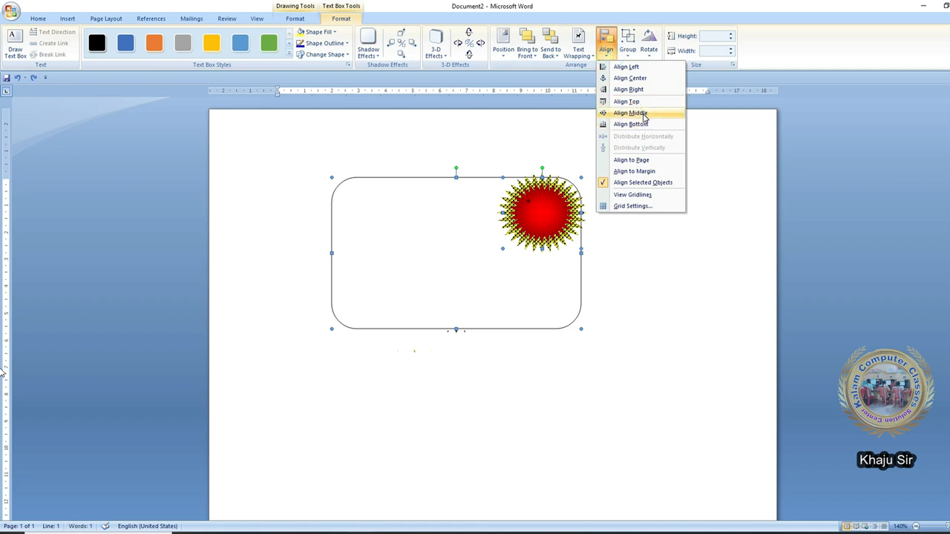
click(632, 113)
click(609, 52)
click(630, 124)
click(605, 49)
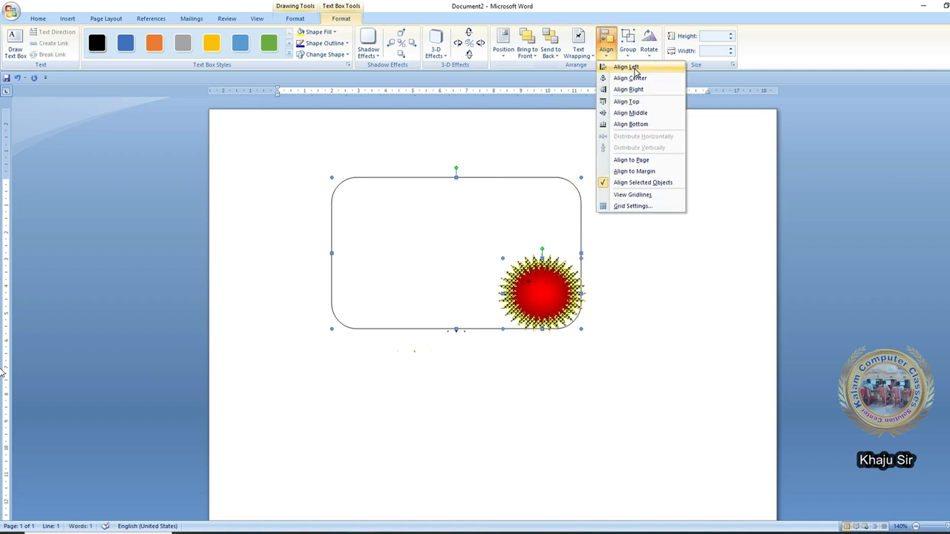
click(634, 68)
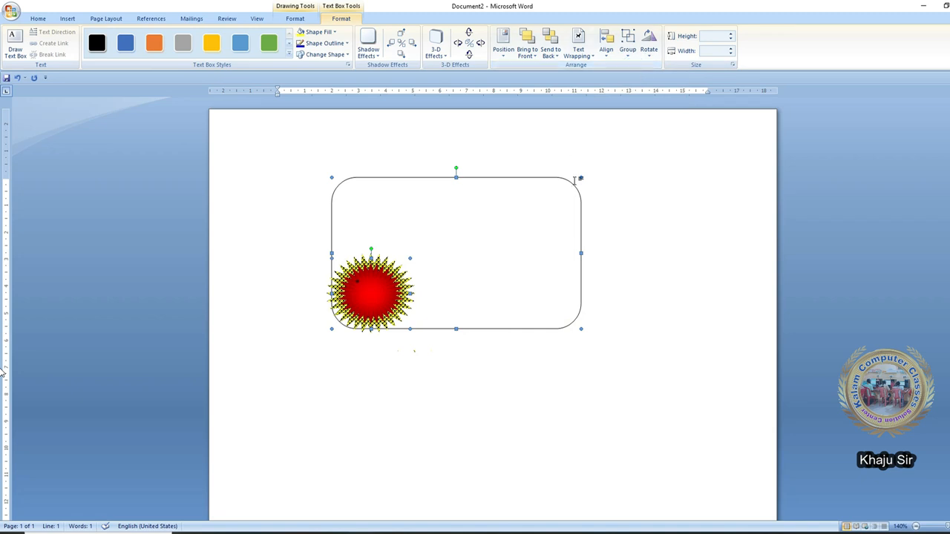
- Deselect both shapes, select only the starburst, and open the Format tab's Align menu
click(518, 417)
click(412, 295)
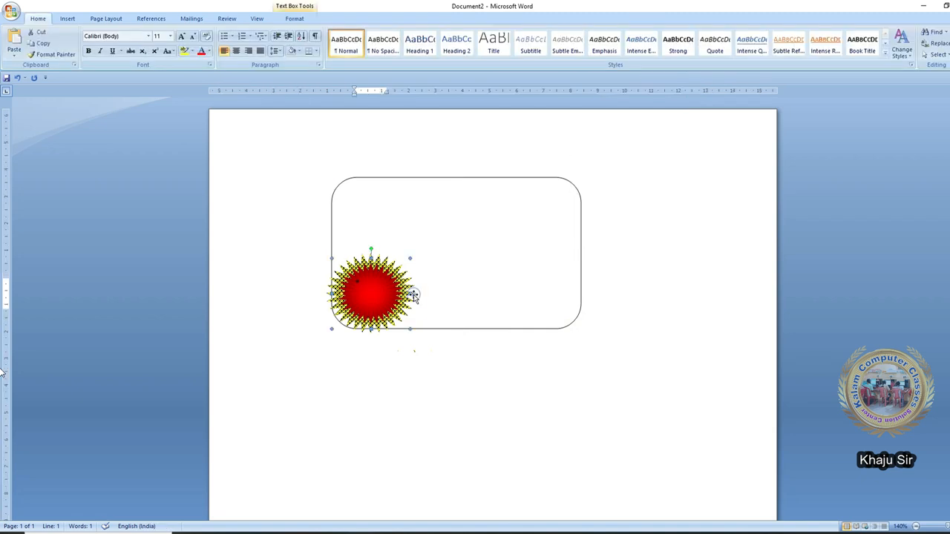
click(294, 19)
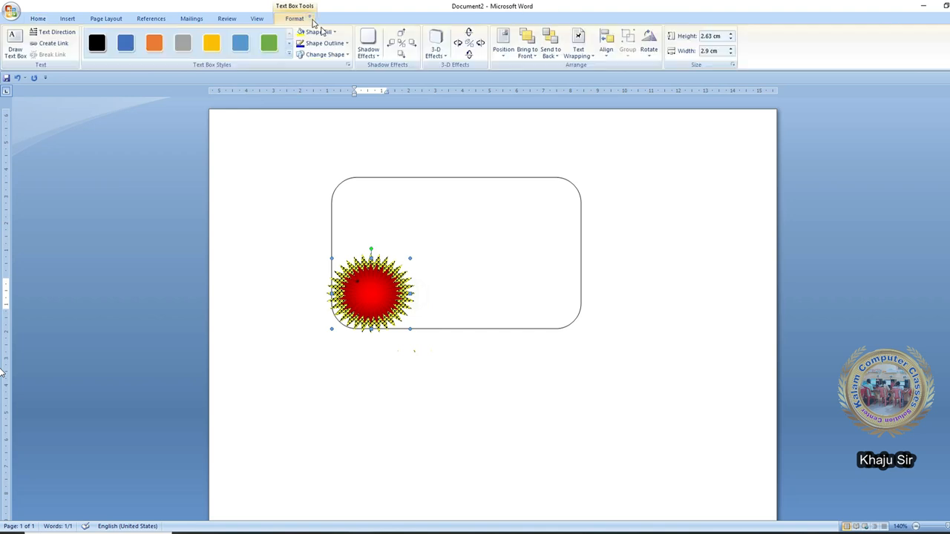
click(607, 52)
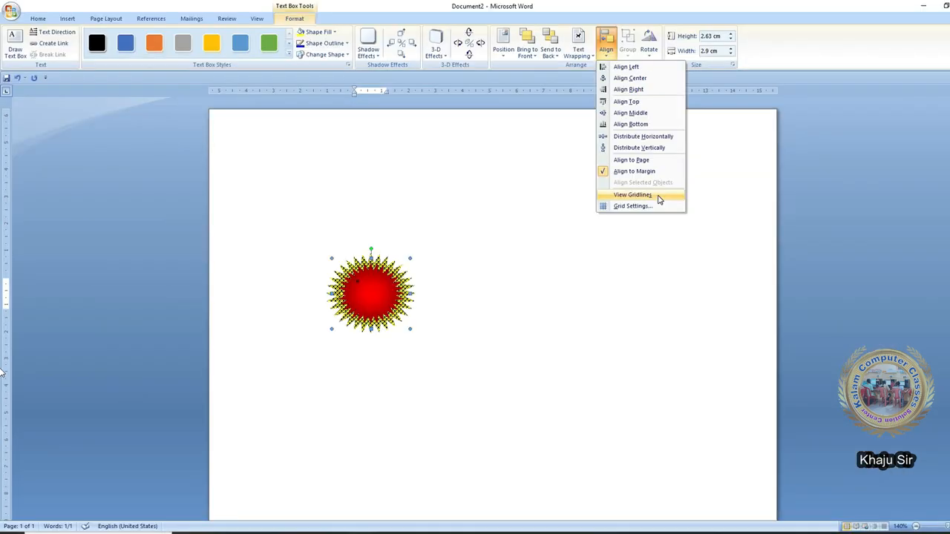
- Turn on View Gridlines, enlarge the starburst to about 4.65 × 4.68 cm, and move it to the grid's top-left
click(663, 202)
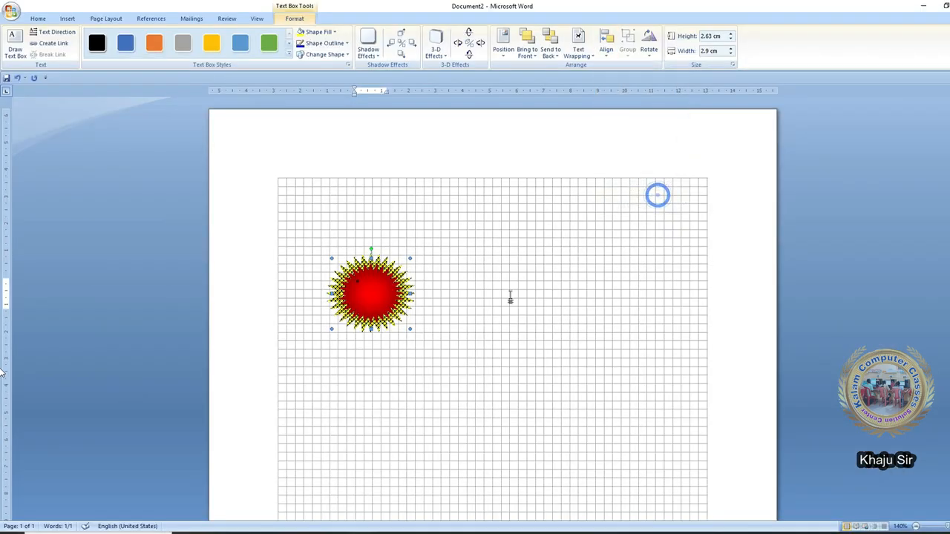
scroll(509, 297, down, 3)
scroll(549, 440, down, 10)
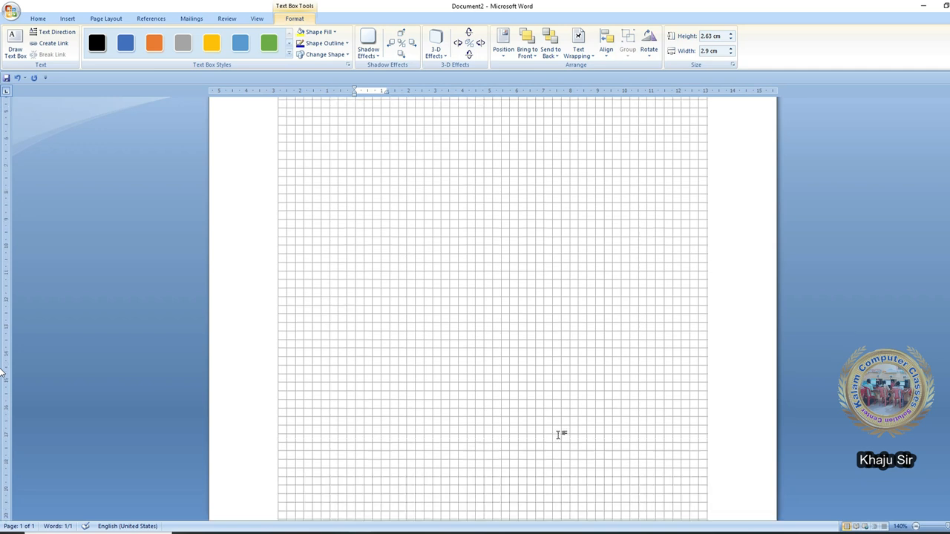
scroll(354, 345, up, 12)
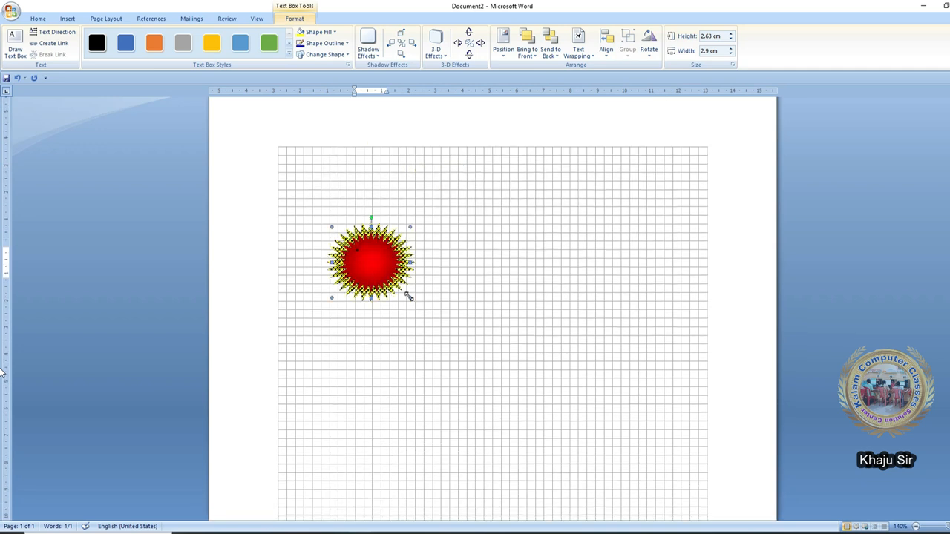
drag(408, 298, 456, 352)
drag(442, 318, 397, 245)
click(399, 318)
- Draw a closed four-corner Freeform shape, about 5.72 × 7.62 cm, below the starburst
click(68, 18)
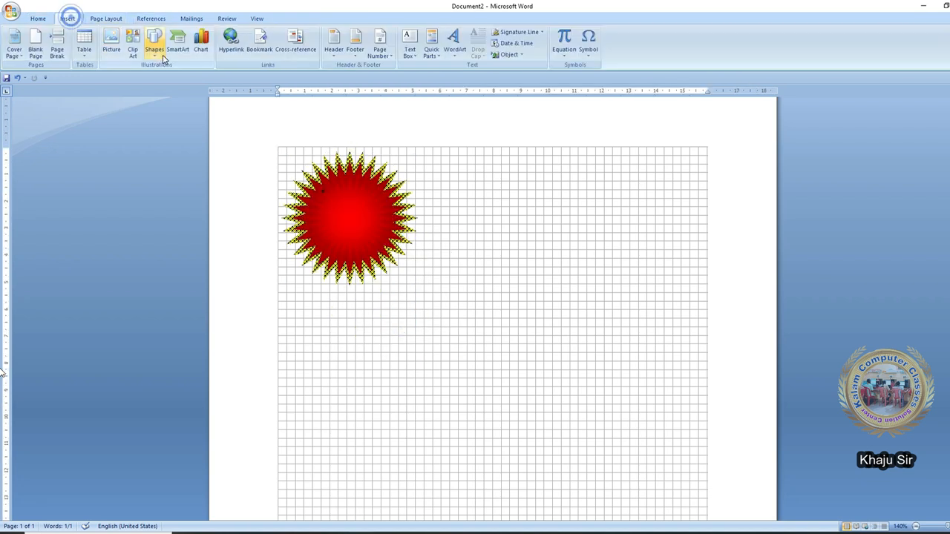
click(154, 46)
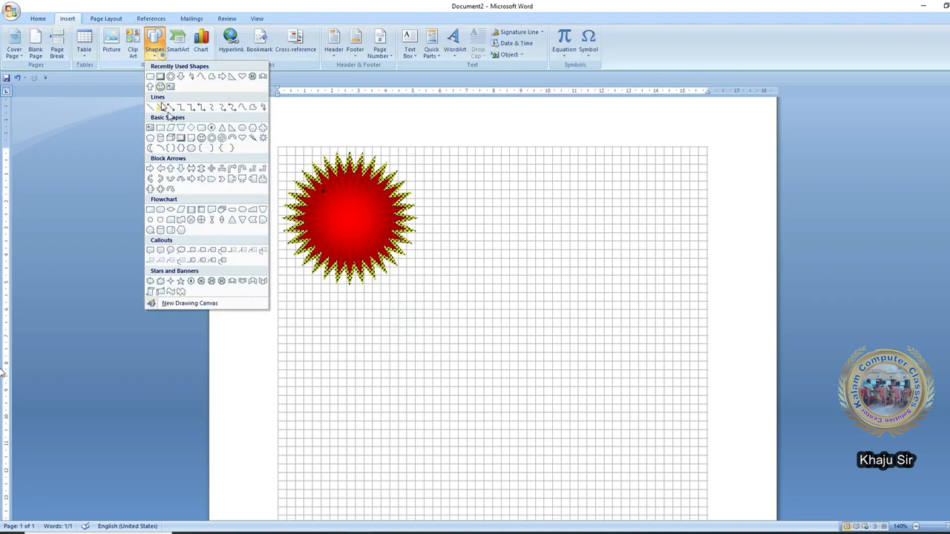
click(253, 109)
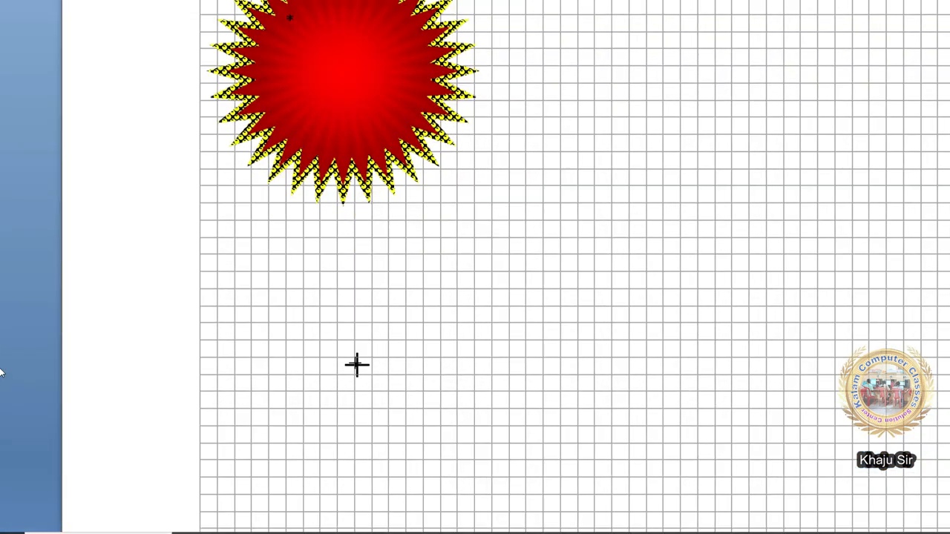
click(337, 341)
click(526, 256)
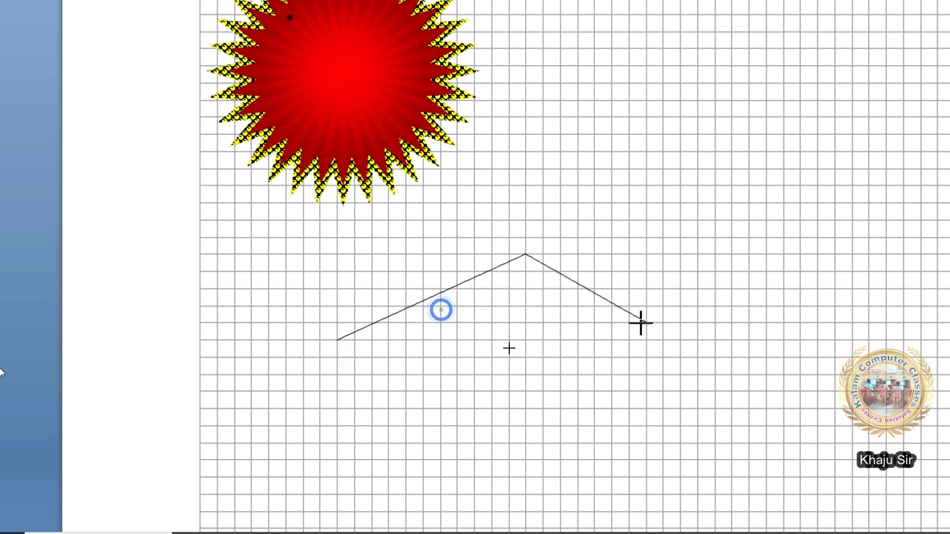
click(782, 427)
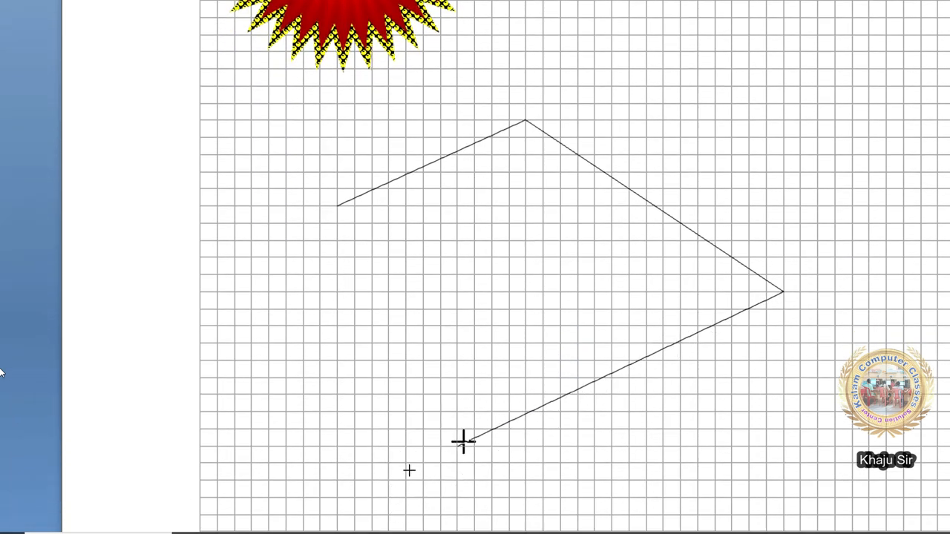
click(545, 409)
click(339, 206)
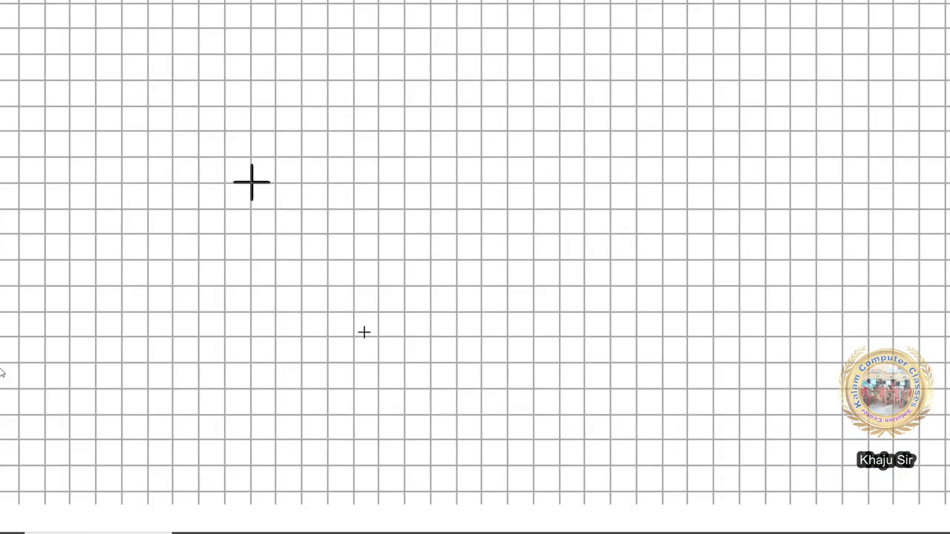
- Draw a freeform triangle, then open and re-close its path to move the top-left corner down
click(356, 332)
click(492, 332)
click(637, 439)
click(255, 184)
right_click(250, 182)
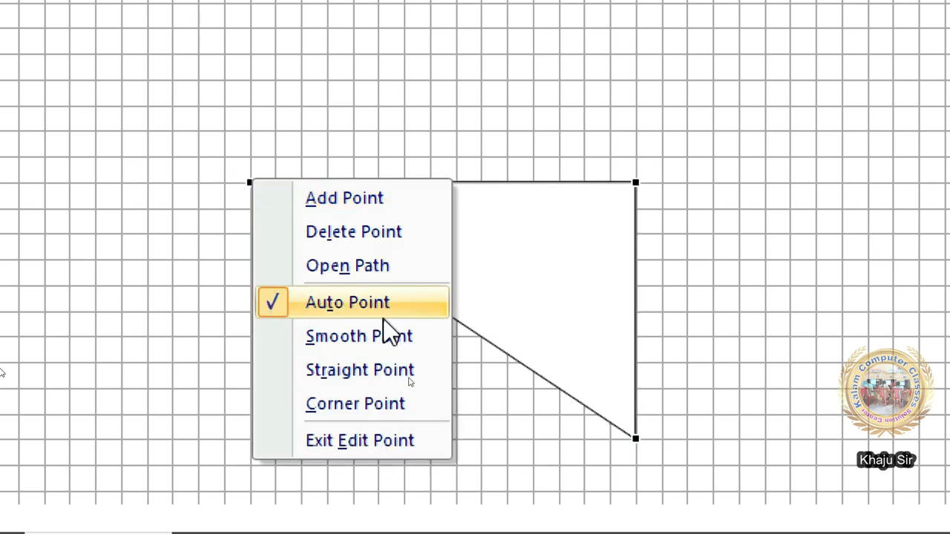
click(345, 265)
drag(269, 205, 271, 438)
right_click(250, 182)
click(393, 271)
drag(271, 438, 250, 438)
- Add points on the left and right edges and pull them inward into notches
right_click(251, 291)
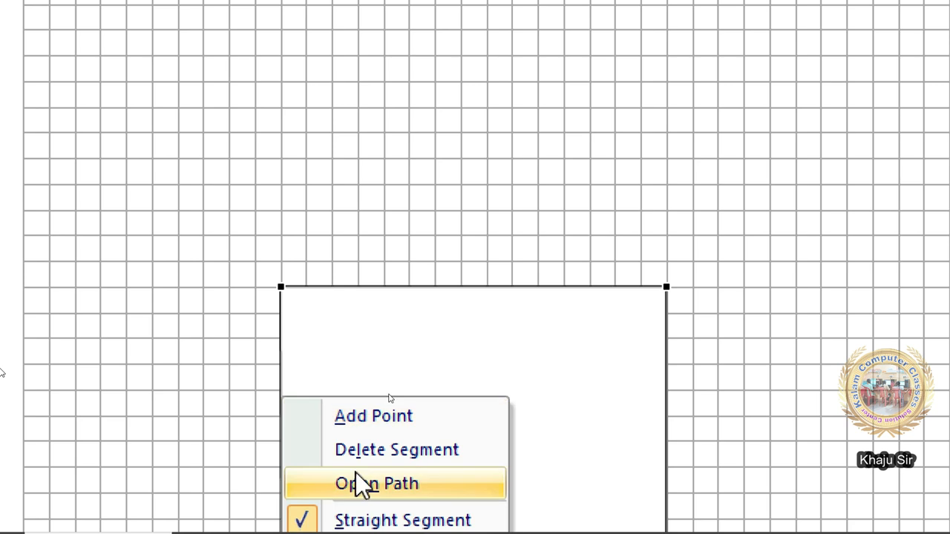
click(349, 416)
drag(280, 396, 331, 416)
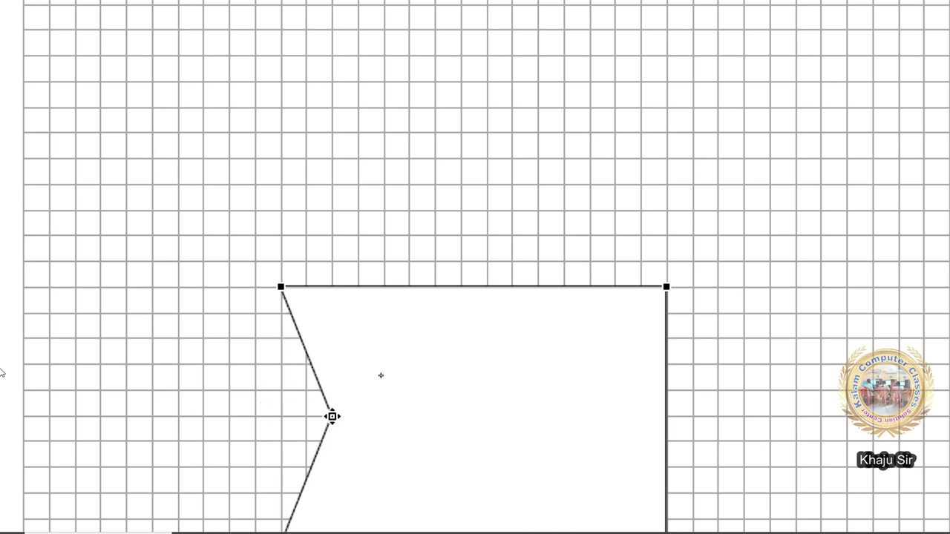
right_click(666, 418)
click(719, 437)
drag(670, 417, 613, 416)
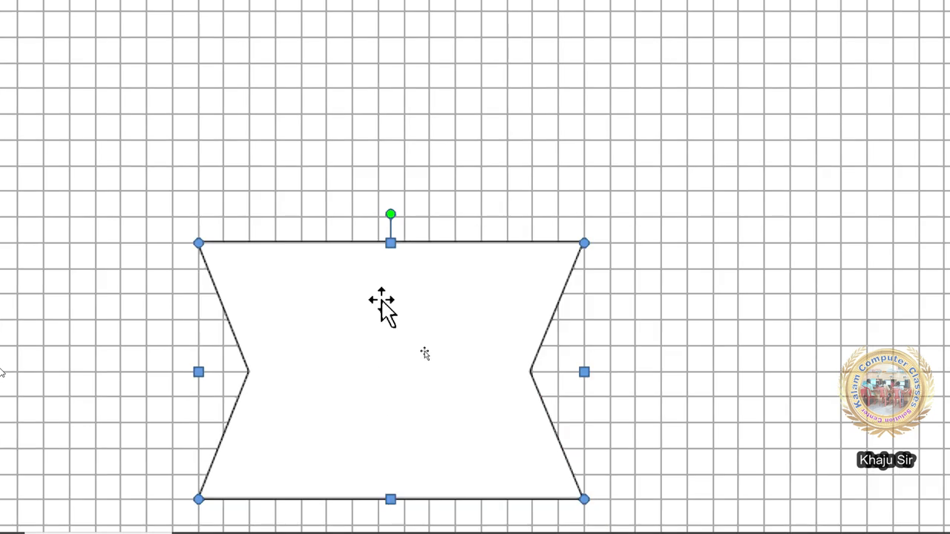
- Add a top point pulled up into a peak and a bottom point pushed up into a notch
right_click(381, 300)
click(514, 412)
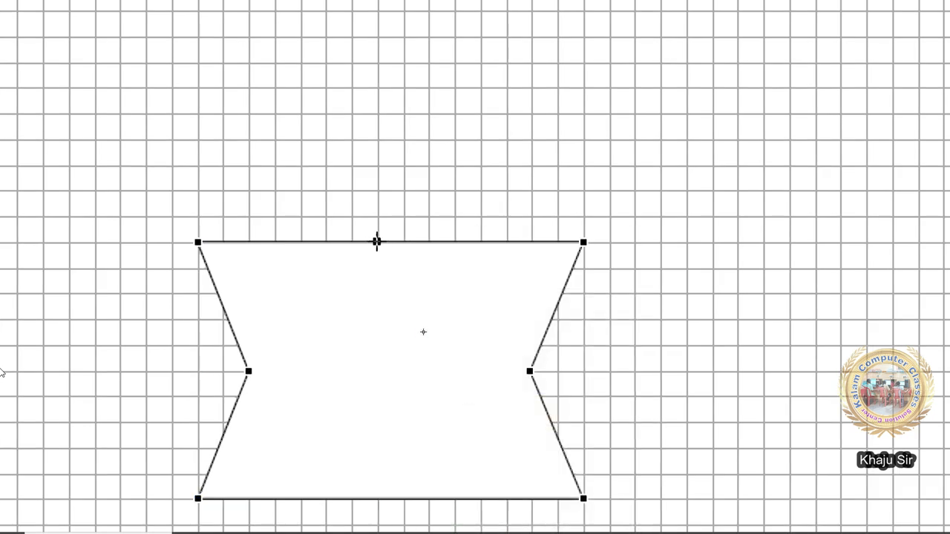
right_click(377, 241)
click(438, 261)
drag(376, 242, 379, 135)
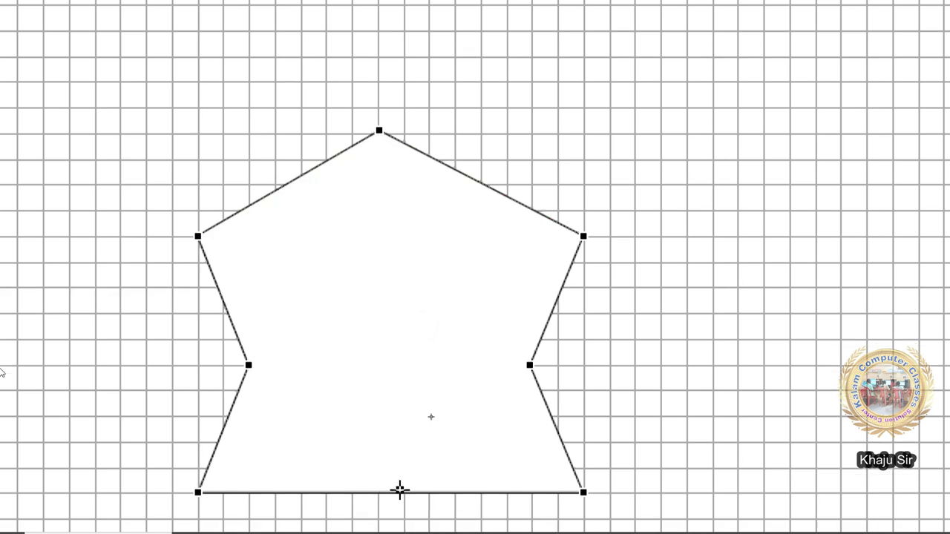
right_click(378, 494)
click(447, 517)
drag(378, 493, 379, 364)
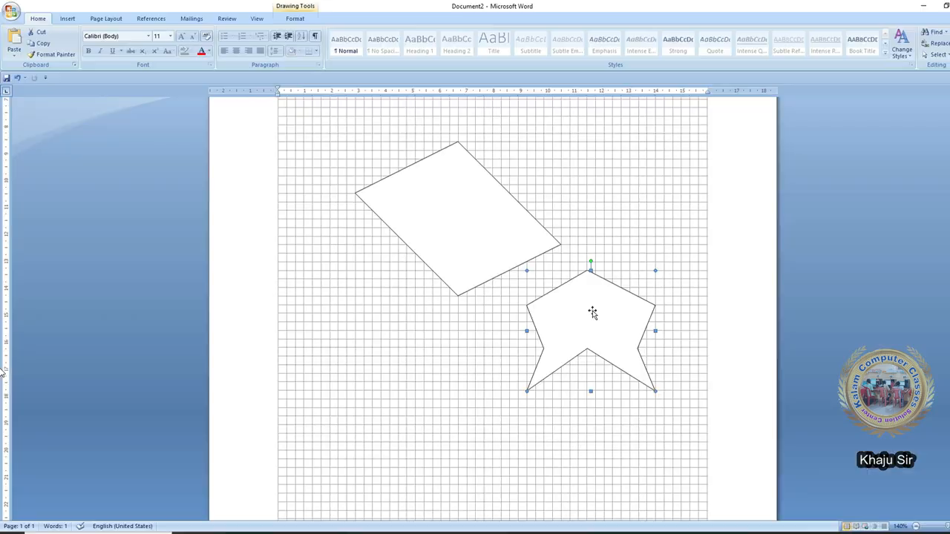
click(520, 255)
- Move the notched shape below the four-sided shape and give the four-sided shape a yellow style
drag(610, 312, 525, 372)
click(505, 260)
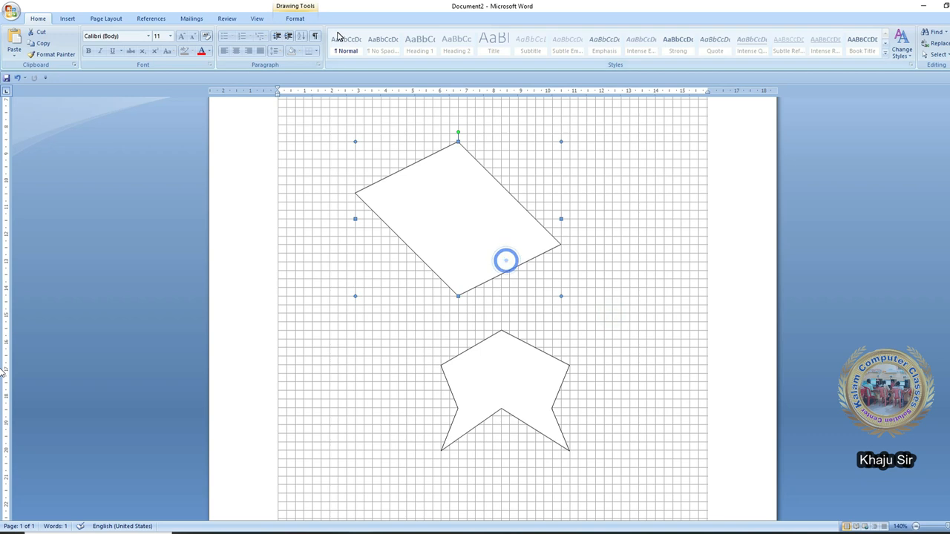
click(295, 19)
- Try yellow, light blue and green styles on the notched shape, settling on dark blue
click(536, 399)
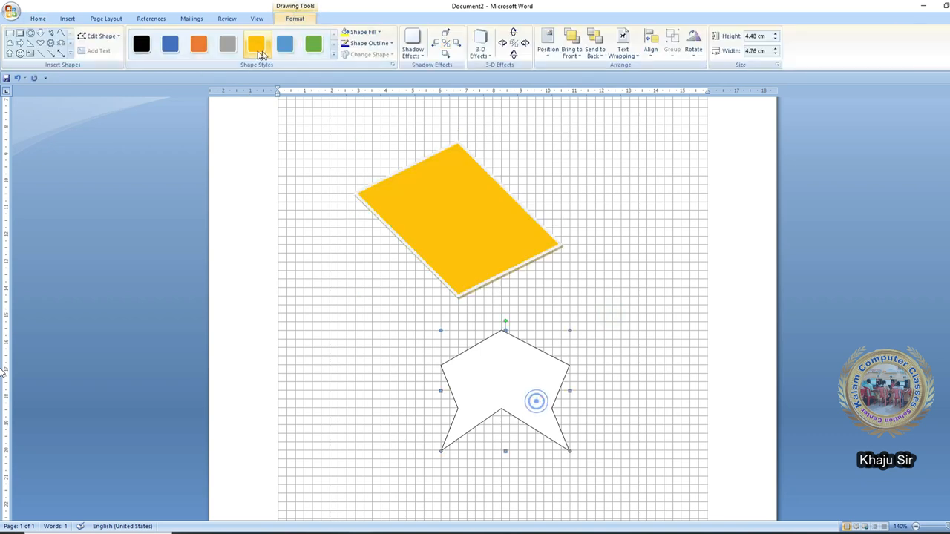
click(252, 46)
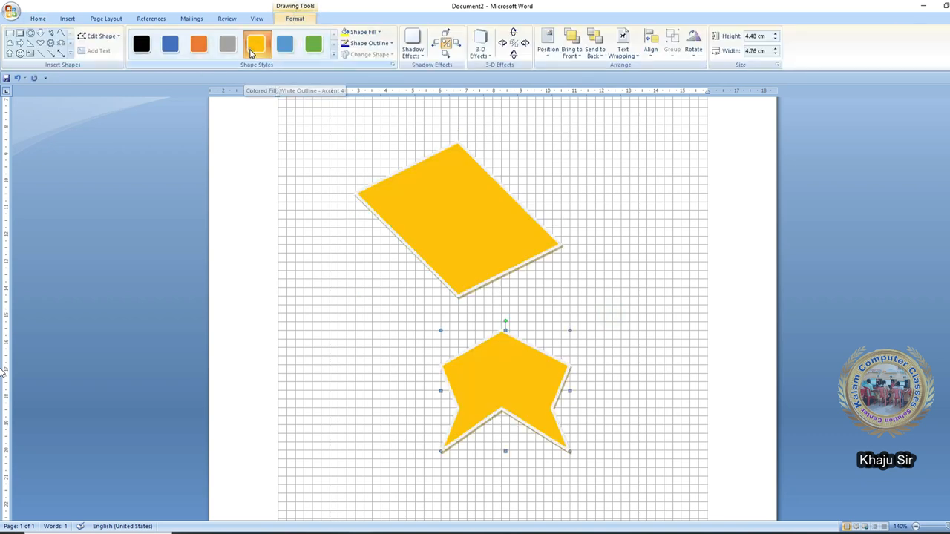
click(289, 49)
click(311, 48)
click(170, 51)
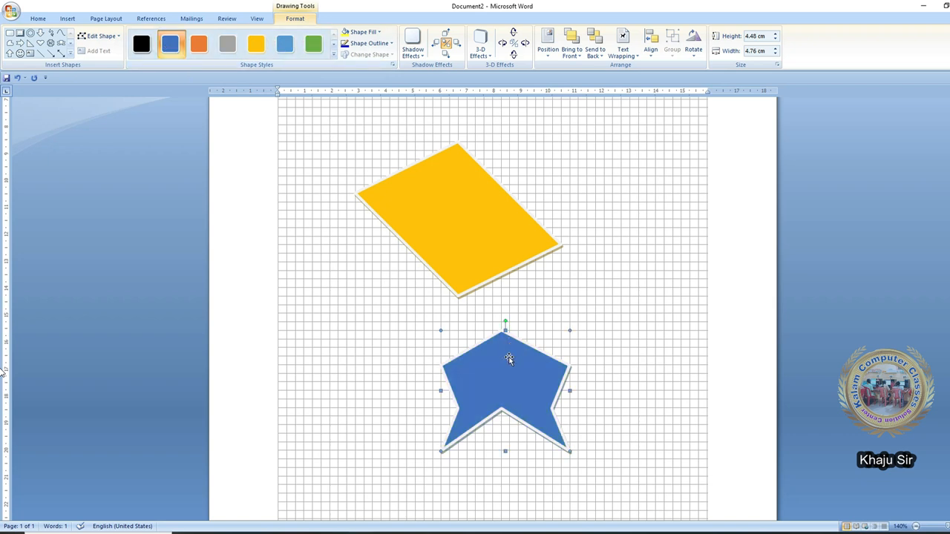
click(458, 219)
click(649, 43)
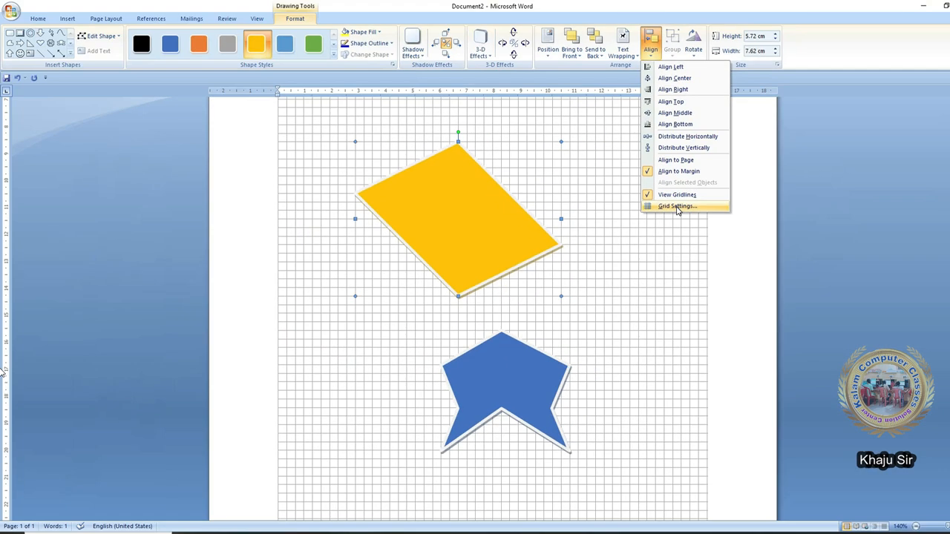
- Widen the drawing grid spacing to 0.7 cm horizontal and about 0.9 cm vertical
click(676, 206)
key(Tab)
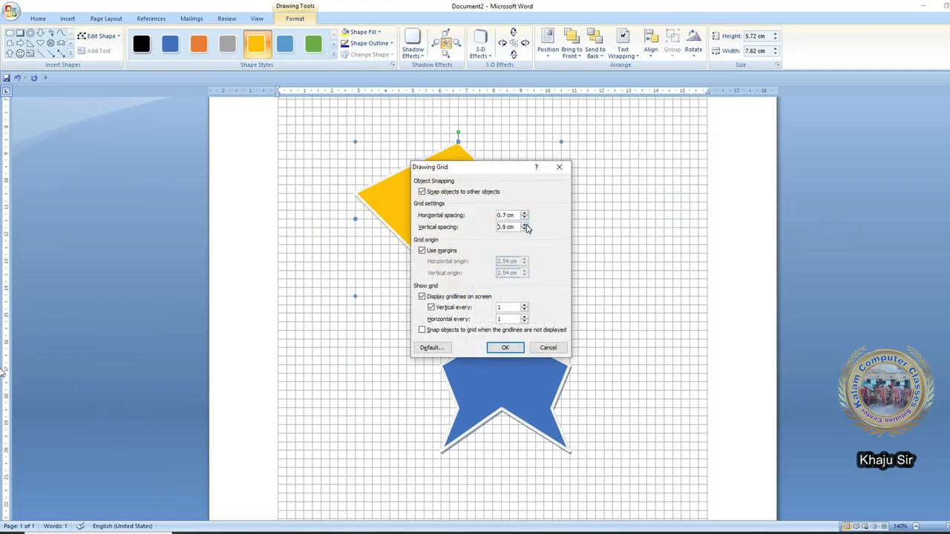
click(504, 347)
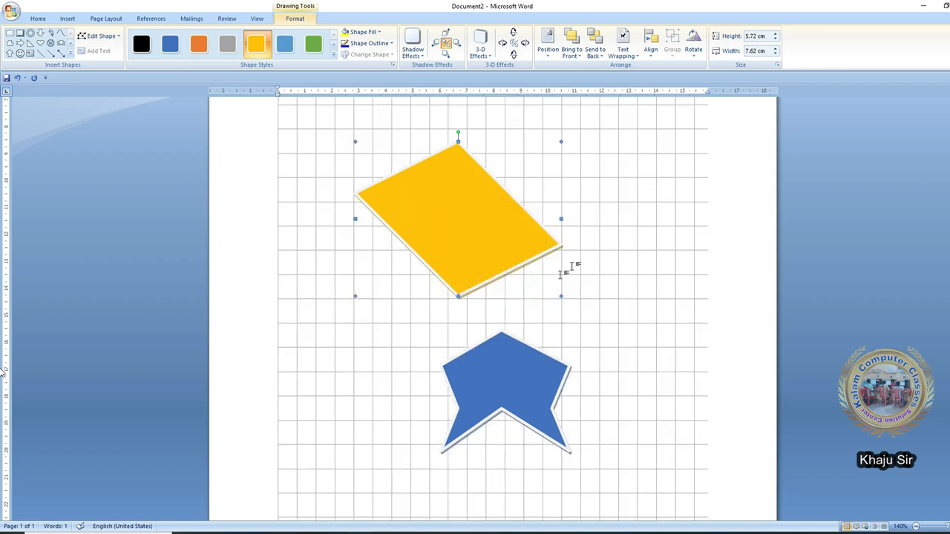
click(650, 49)
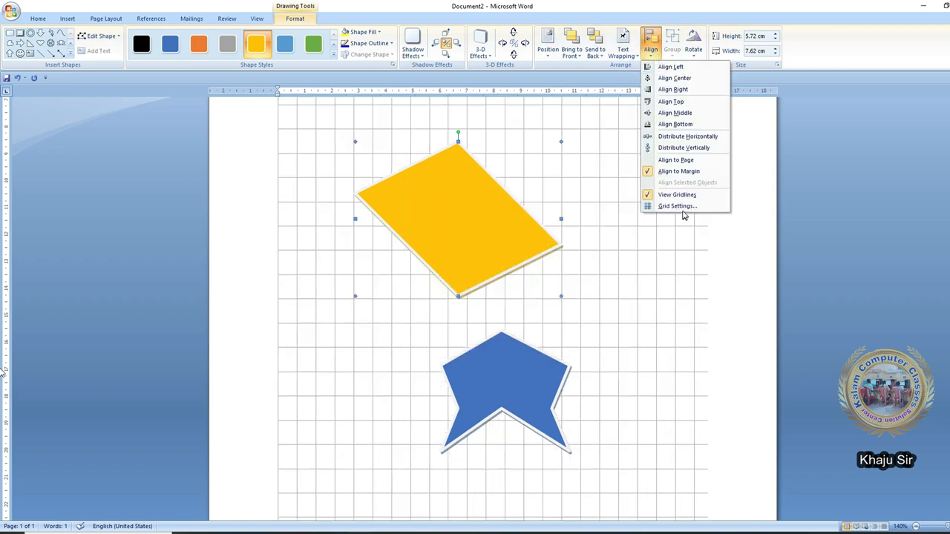
click(679, 207)
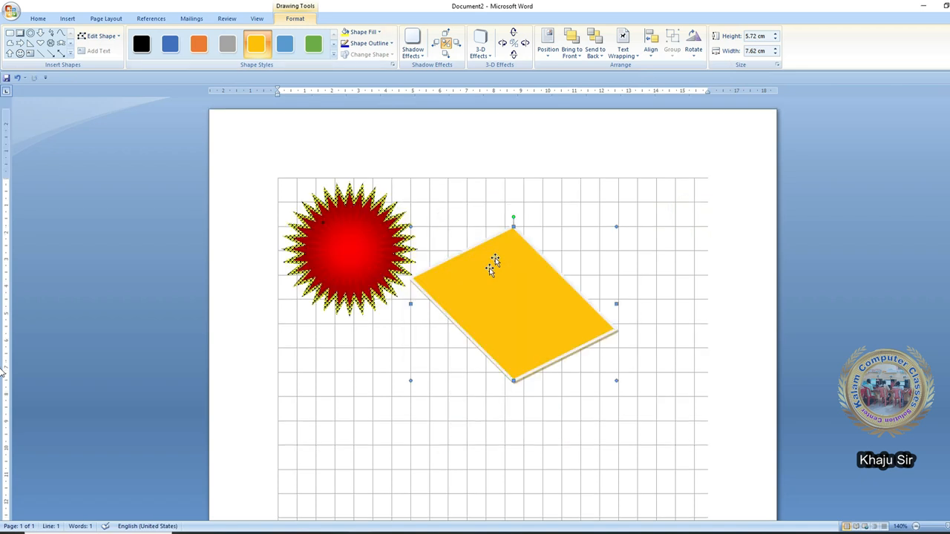
click(650, 49)
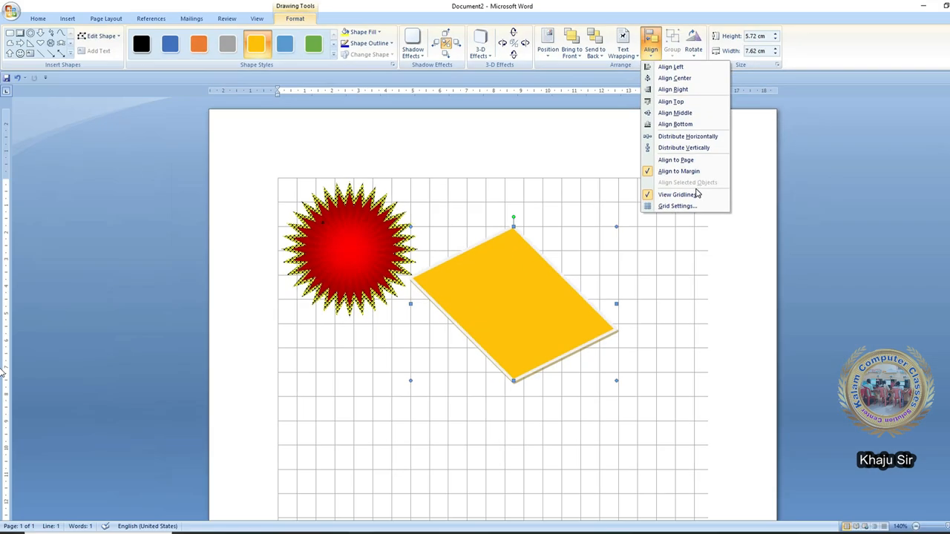
- Hide the gridlines and fit the yellow shape and blue chevron together
click(696, 193)
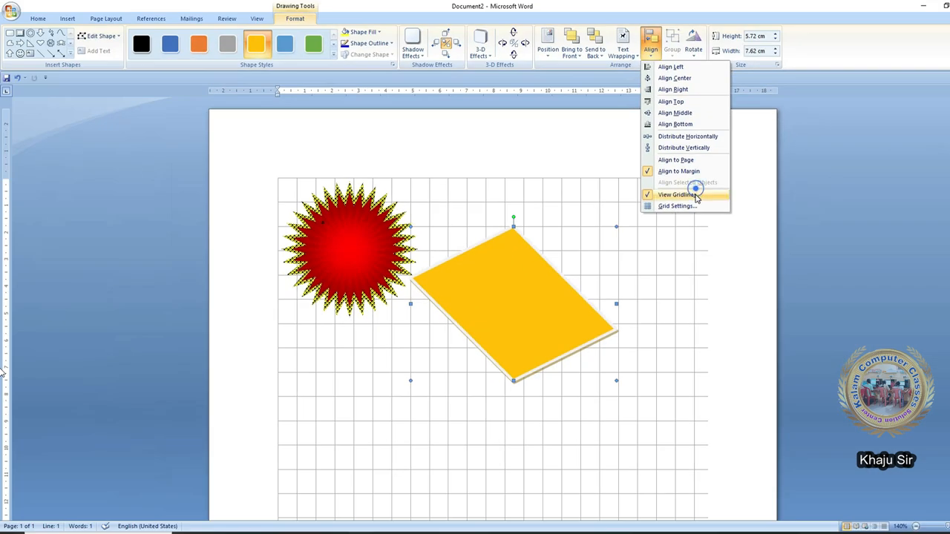
drag(568, 317, 598, 256)
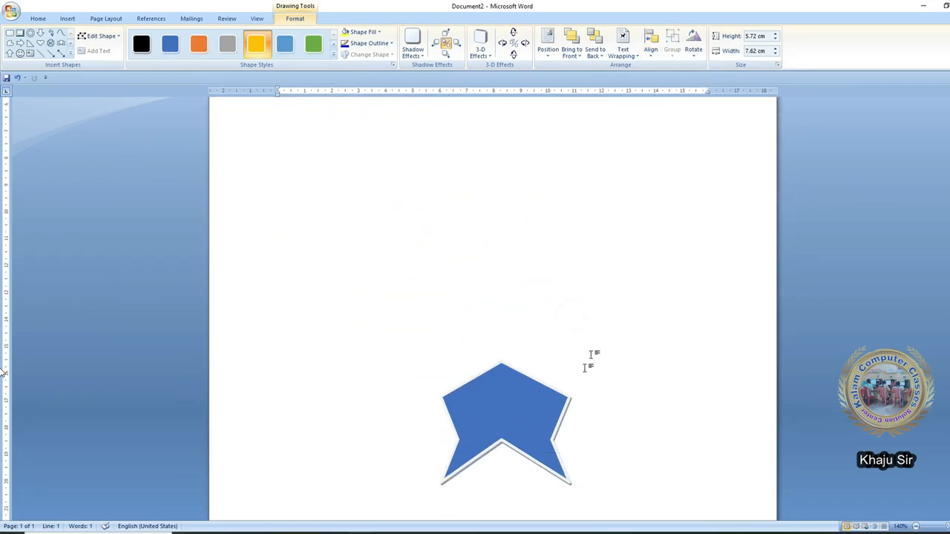
drag(480, 284, 509, 384)
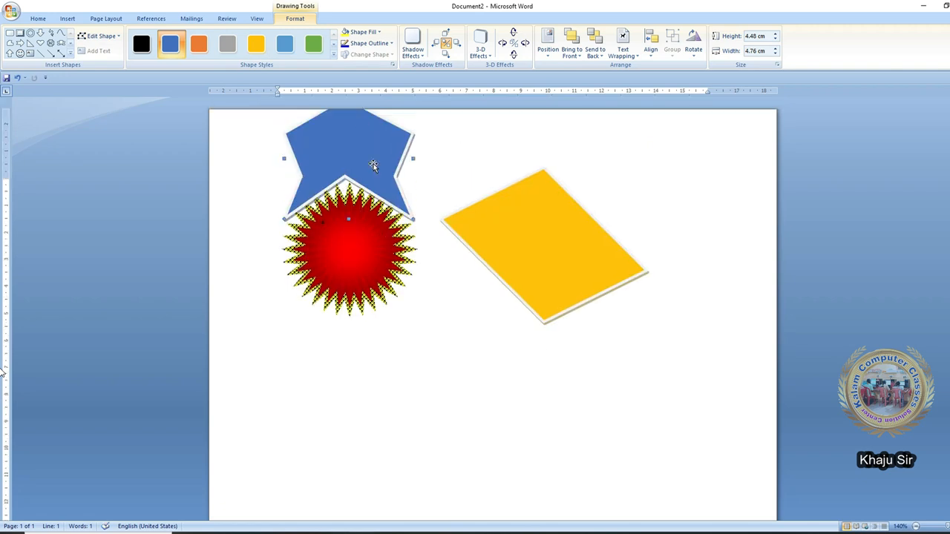
click(574, 270)
drag(574, 270, 563, 322)
- Move the red starburst behind the chevron and enlarge it wider and taller
drag(393, 267, 515, 401)
drag(408, 320, 372, 236)
drag(536, 339, 655, 344)
drag(515, 238, 516, 187)
key(Escape)
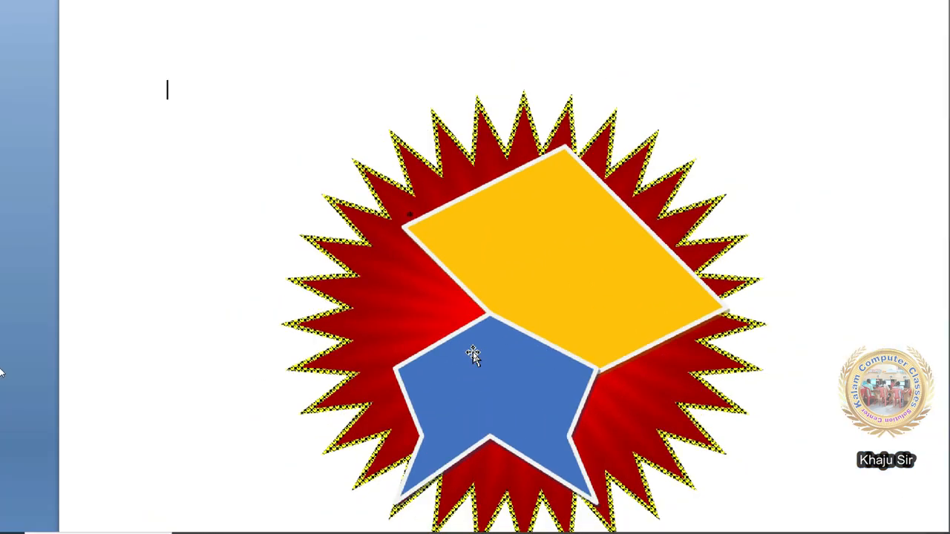
- Select the red starburst, then undo an accidental move of it
click(528, 352)
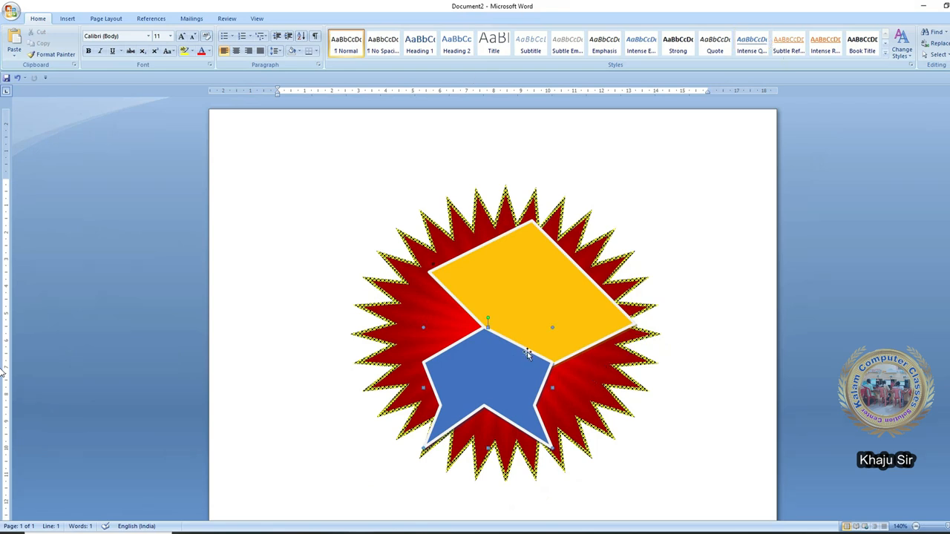
click(652, 443)
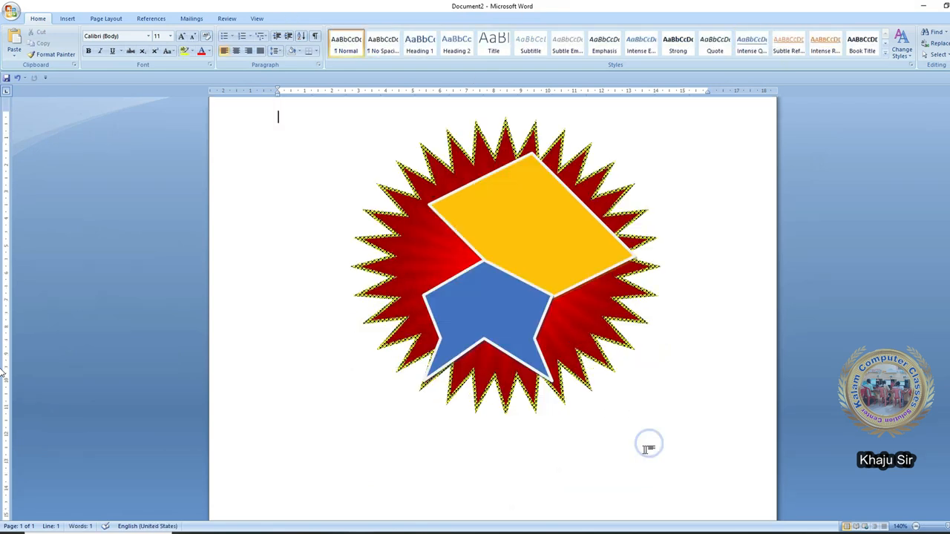
click(400, 300)
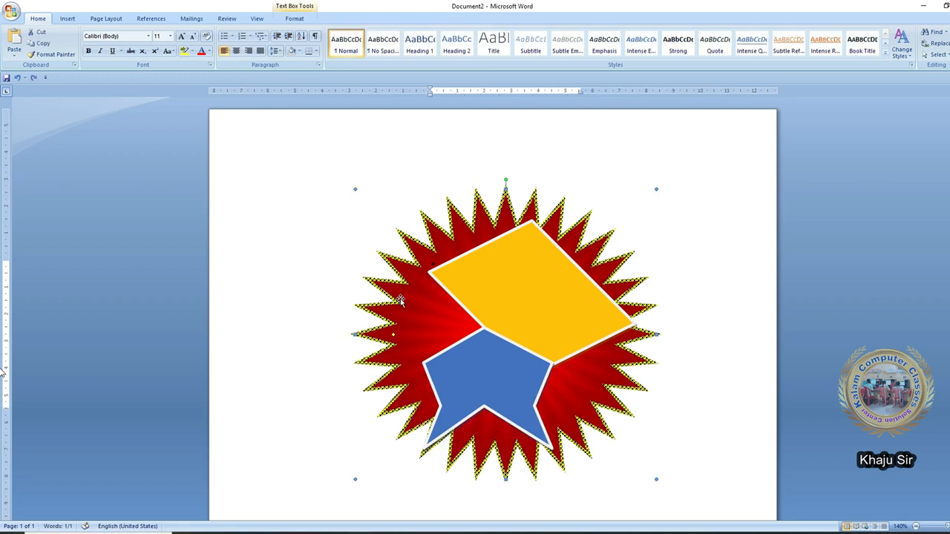
drag(400, 299, 351, 213)
key(ctrl+z)
- Select the starburst, yellow rhombus and blue chevron together and group them into one logo
shift+click(562, 296)
shift+click(521, 377)
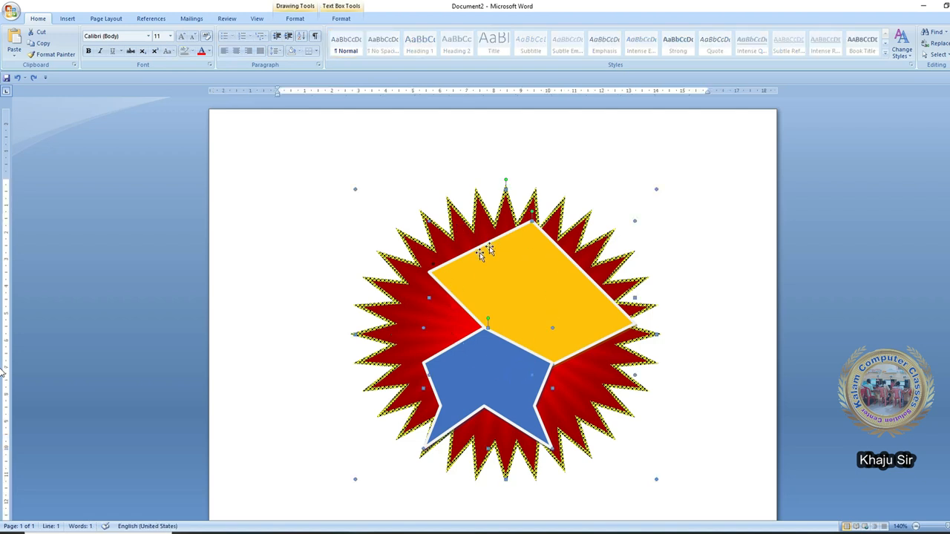
click(333, 21)
click(627, 50)
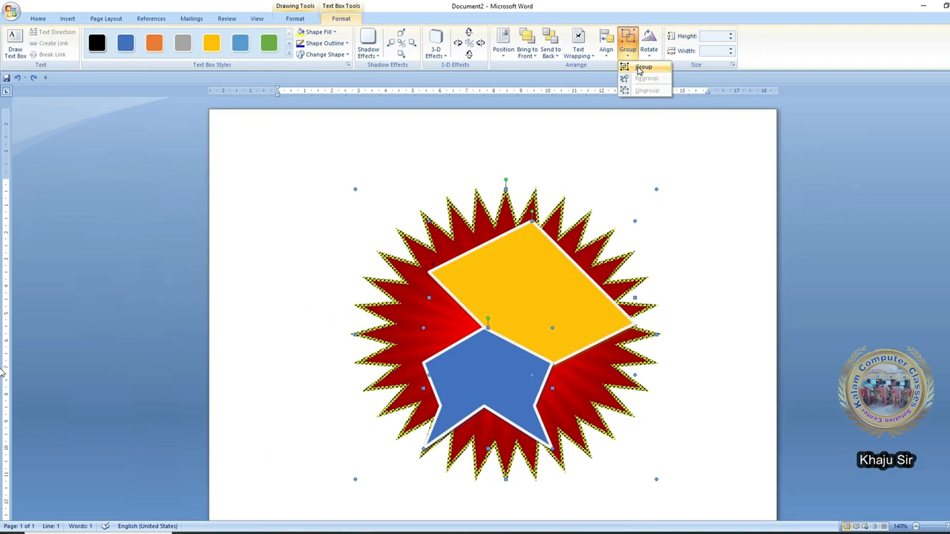
click(642, 69)
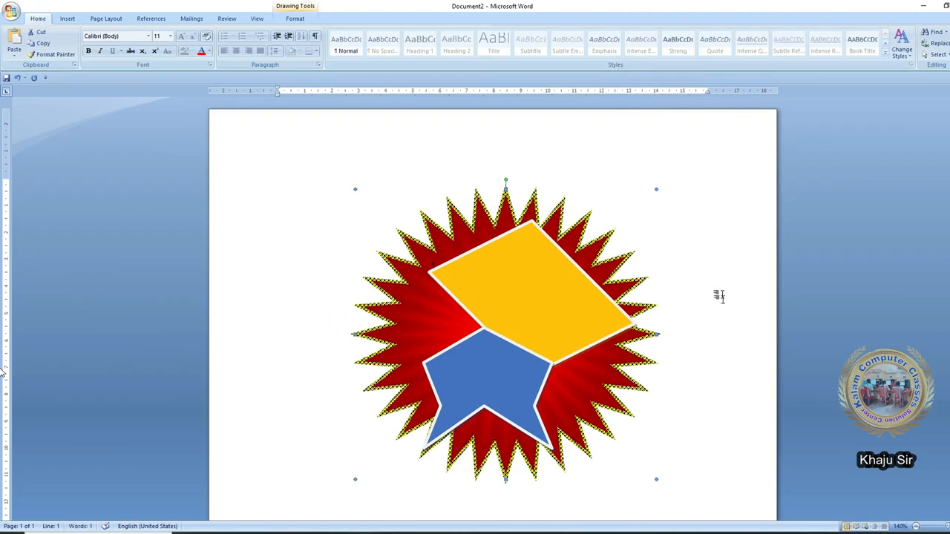
scroll(625, 418, down, 1)
- Resize the grouped logo and centre it horizontally near the top of the page
click(594, 451)
click(557, 375)
drag(656, 446, 496, 265)
drag(475, 230, 677, 394)
click(475, 228)
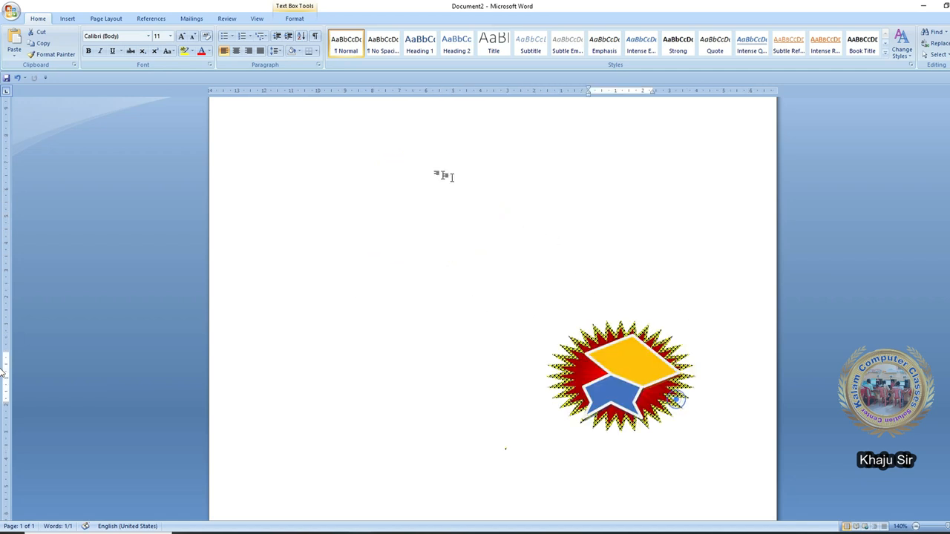
drag(621, 326, 535, 168)
drag(602, 270, 695, 388)
drag(676, 337, 539, 334)
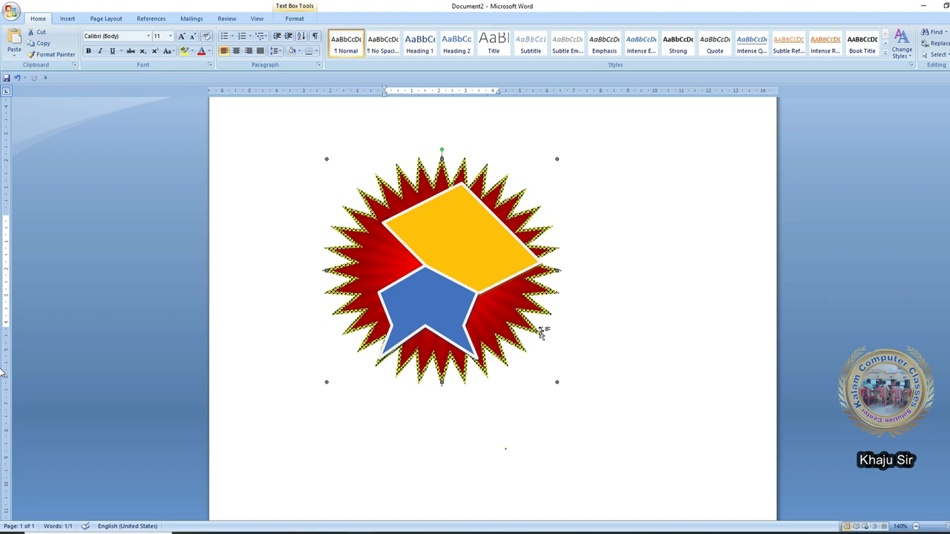
- Ungroup the logo and widen the starburst to 9.95 × 10.12 cm
click(295, 18)
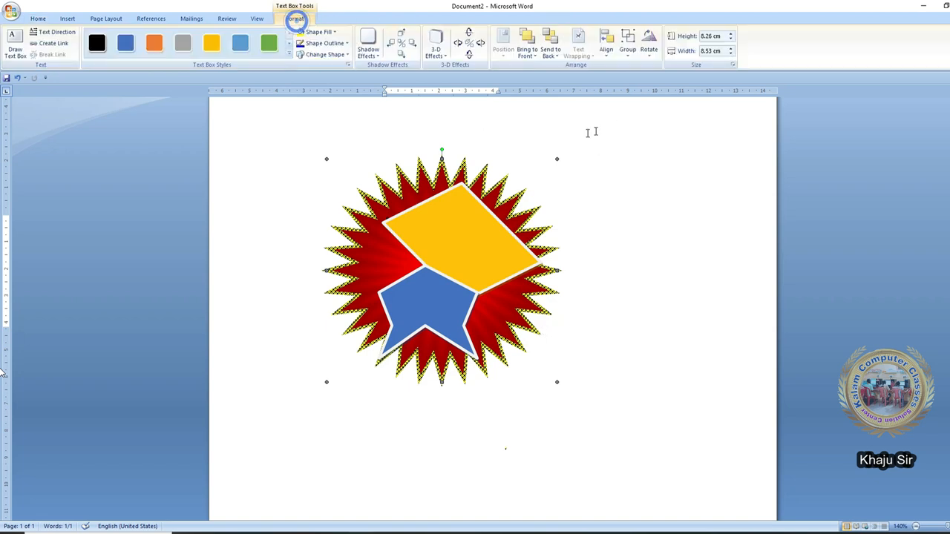
click(628, 49)
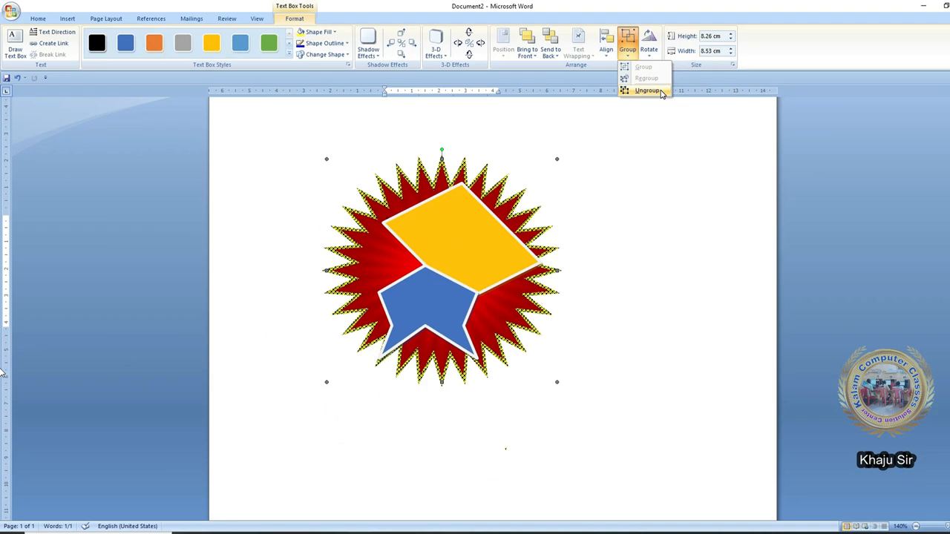
click(662, 93)
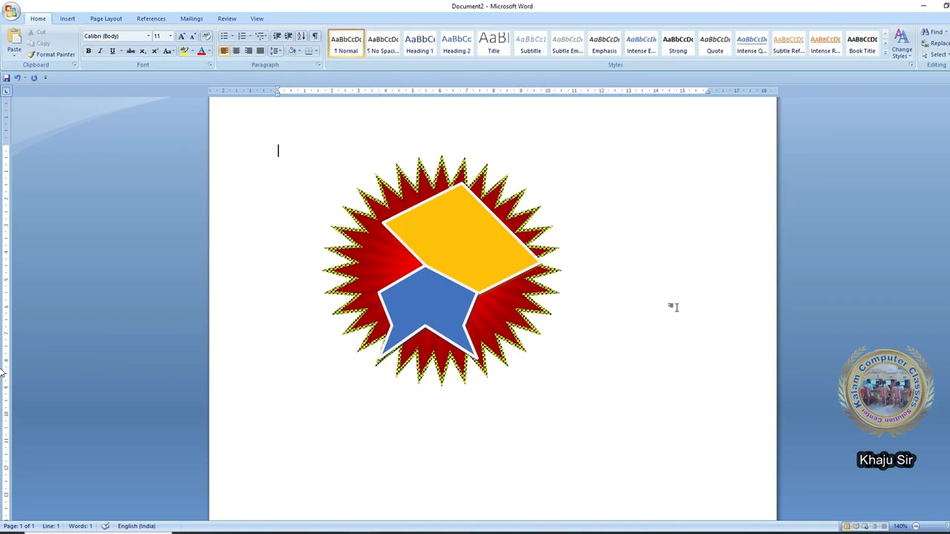
click(471, 305)
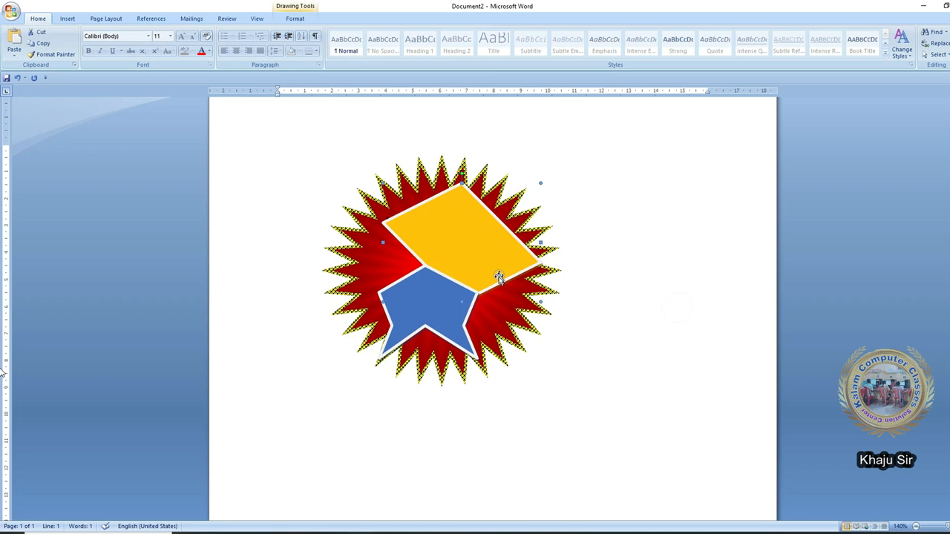
click(322, 277)
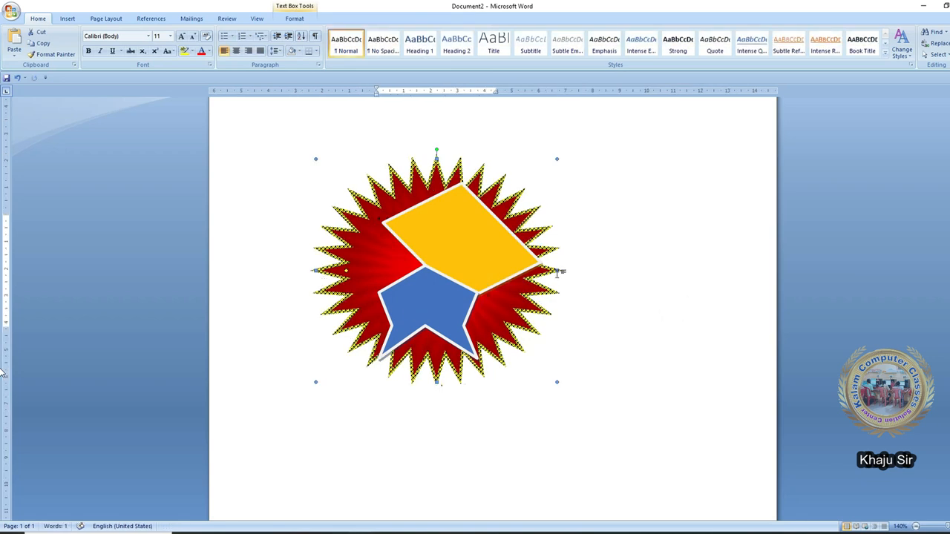
drag(556, 271, 586, 269)
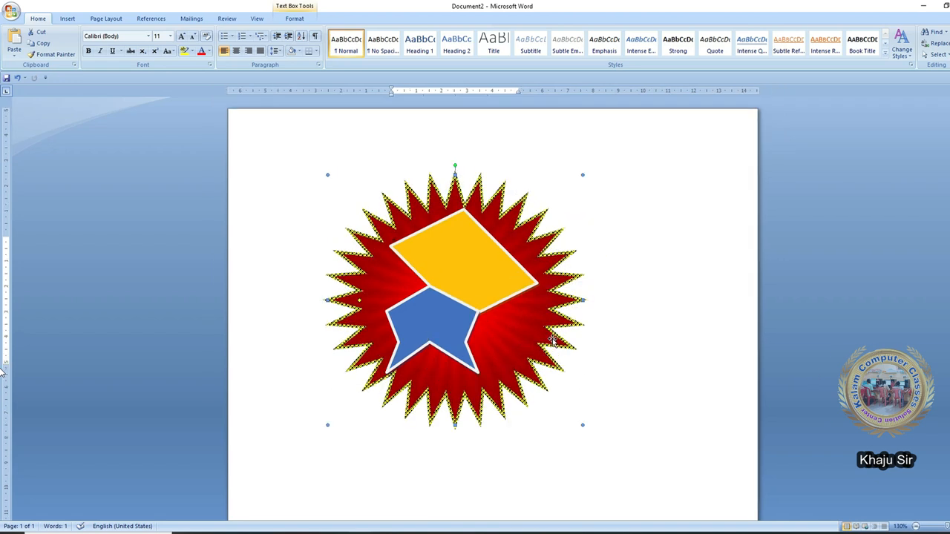
- Regroup the starburst, yellow and blue shapes into one logo
click(300, 19)
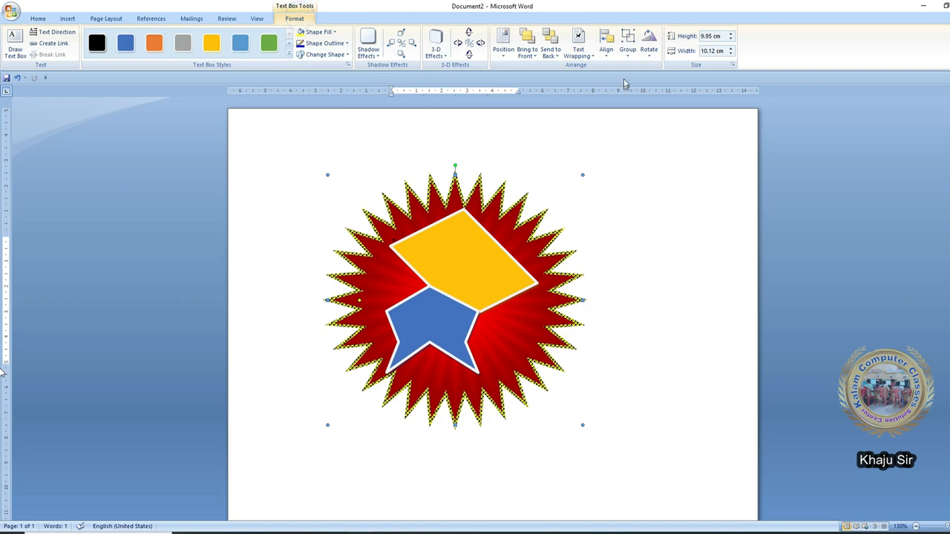
click(629, 53)
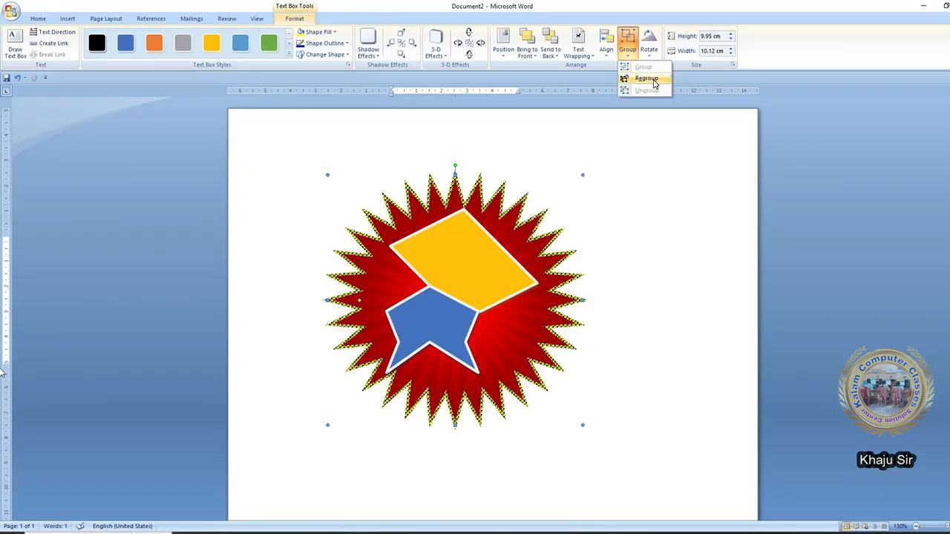
click(652, 80)
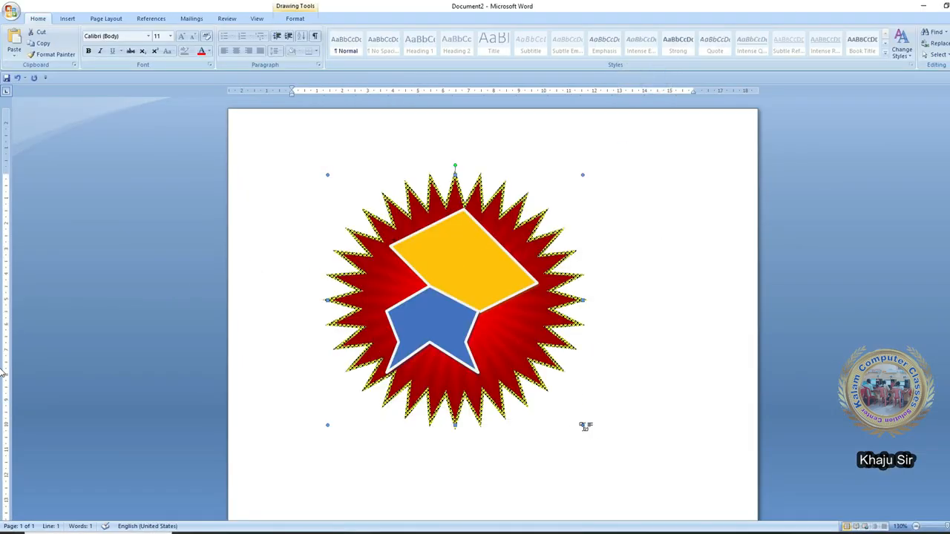
- Shrink the logo group and move it toward the top left
drag(582, 425, 424, 257)
click(478, 300)
click(436, 341)
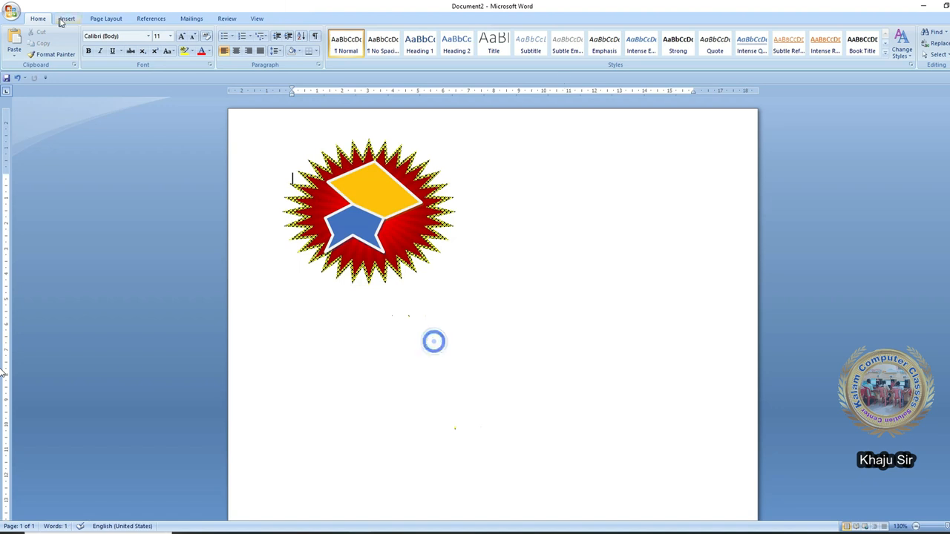
- Draw a right triangle with a donut ring overlapping its top-left corner
click(68, 18)
click(155, 45)
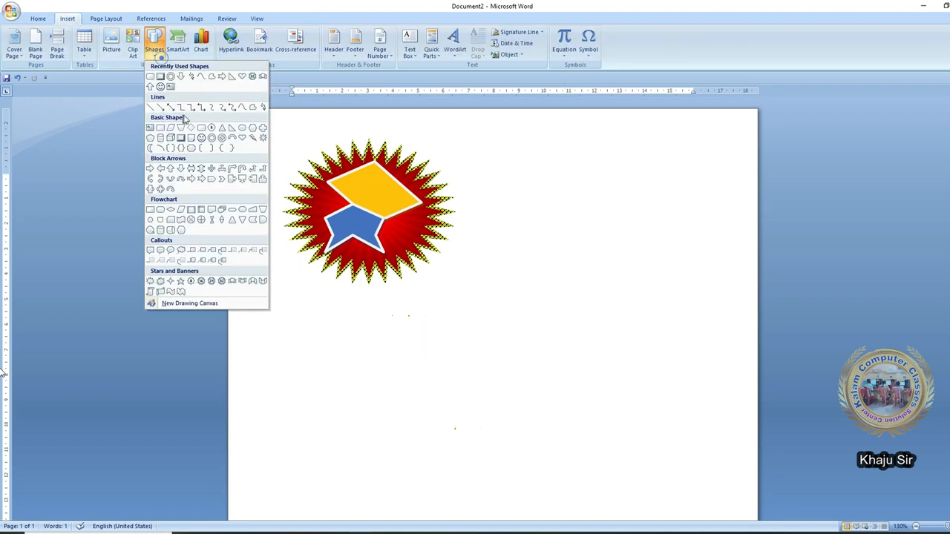
click(233, 128)
drag(345, 362, 496, 453)
drag(310, 322, 460, 452)
- Add a cylinder at the triangle's right end and a trapezoid inside the triangle
click(50, 43)
drag(325, 454, 405, 497)
drag(391, 449, 559, 392)
drag(361, 306, 407, 347)
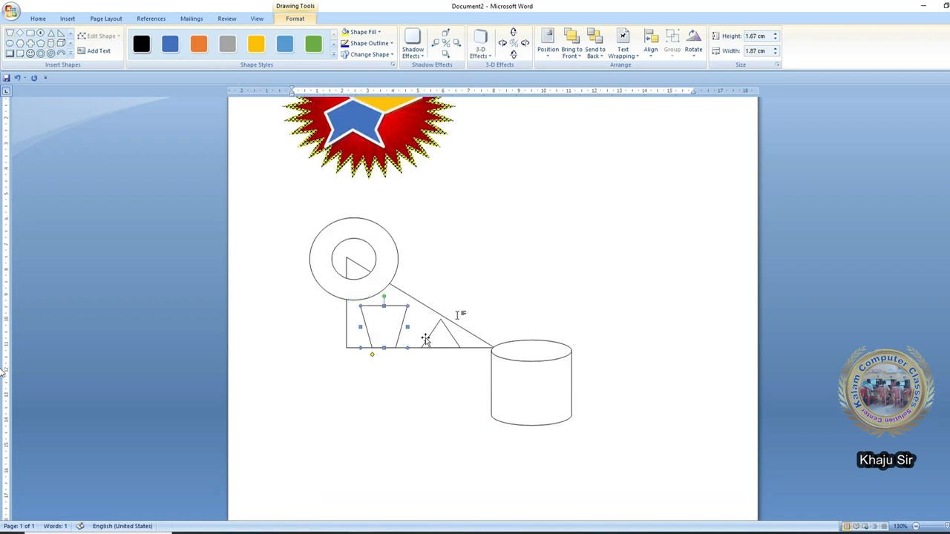
click(436, 388)
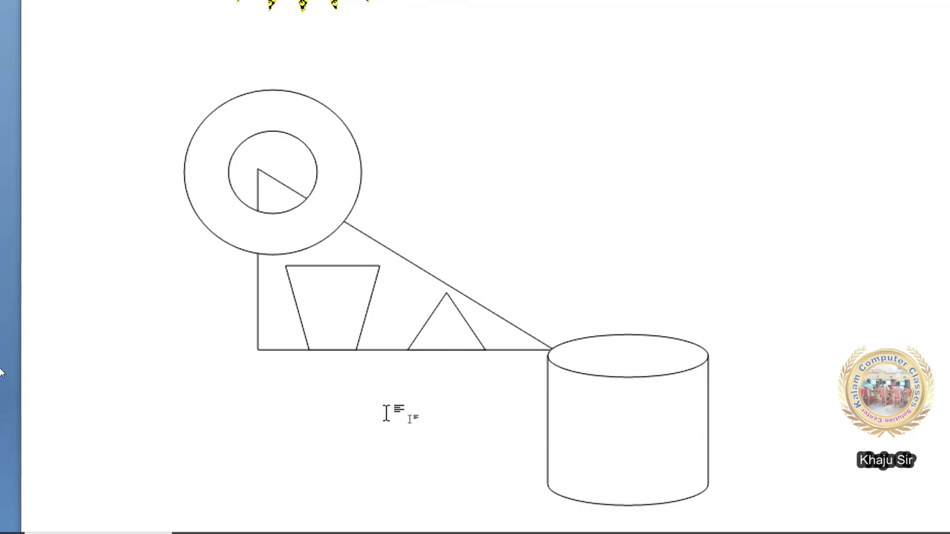
- Group the ring, L-shaped line, trapezoid and cylinder into one 8.25 × 10.4 cm drawing
click(339, 178)
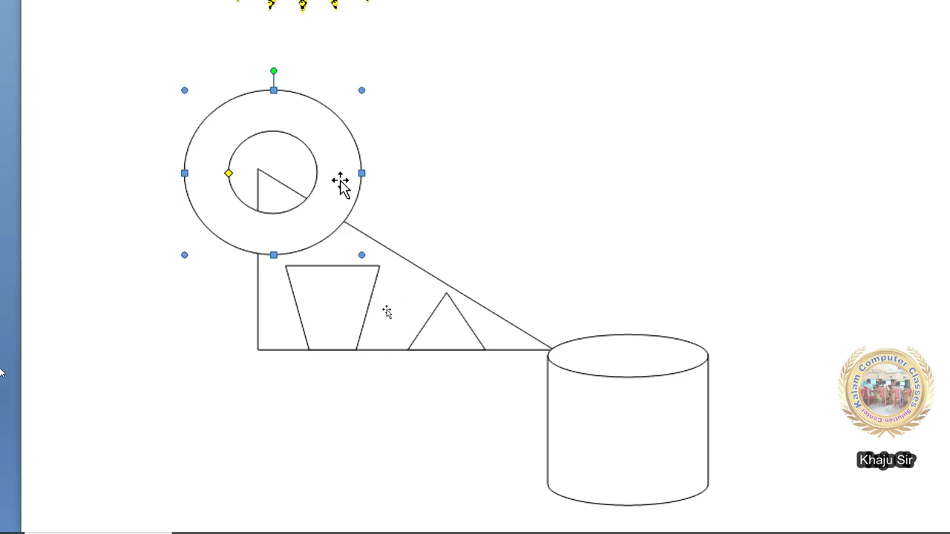
shift+click(286, 349)
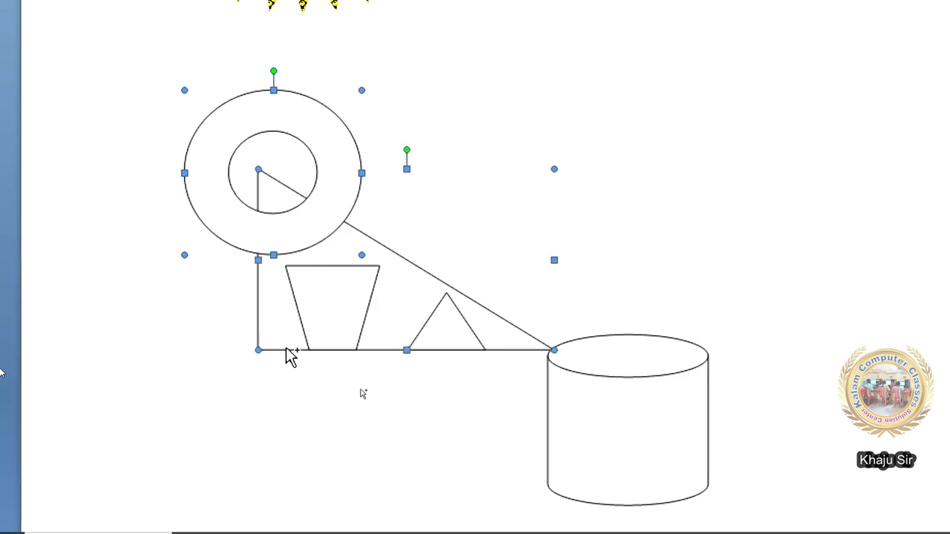
shift+click(303, 322)
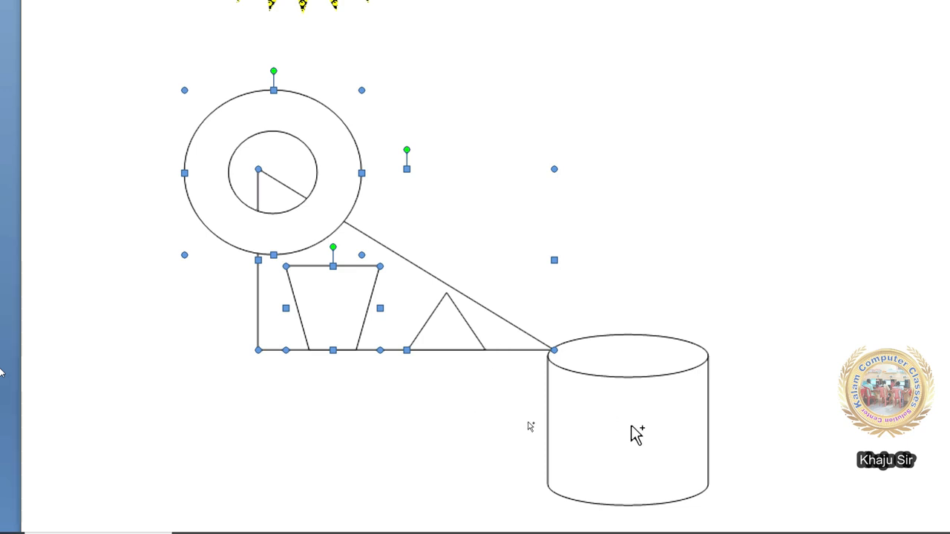
shift+click(616, 398)
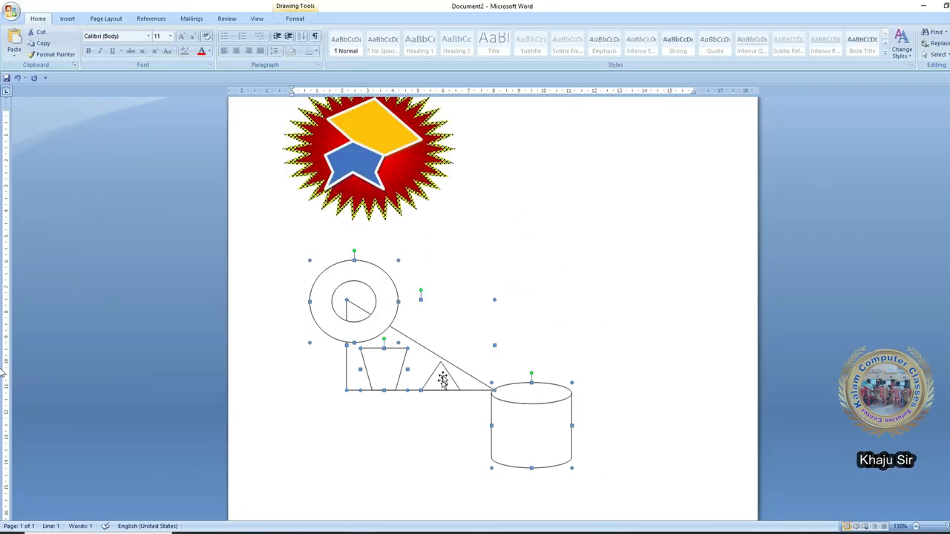
click(299, 18)
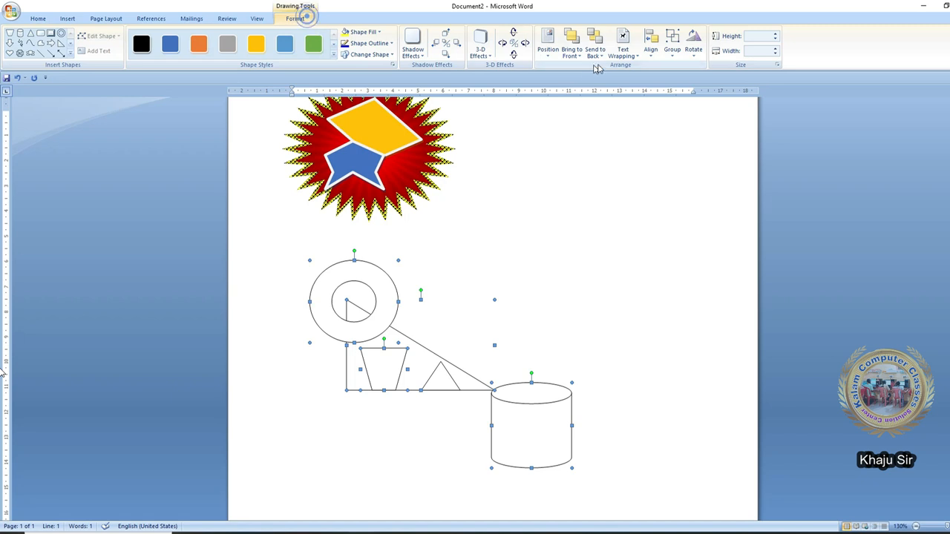
click(667, 52)
click(682, 70)
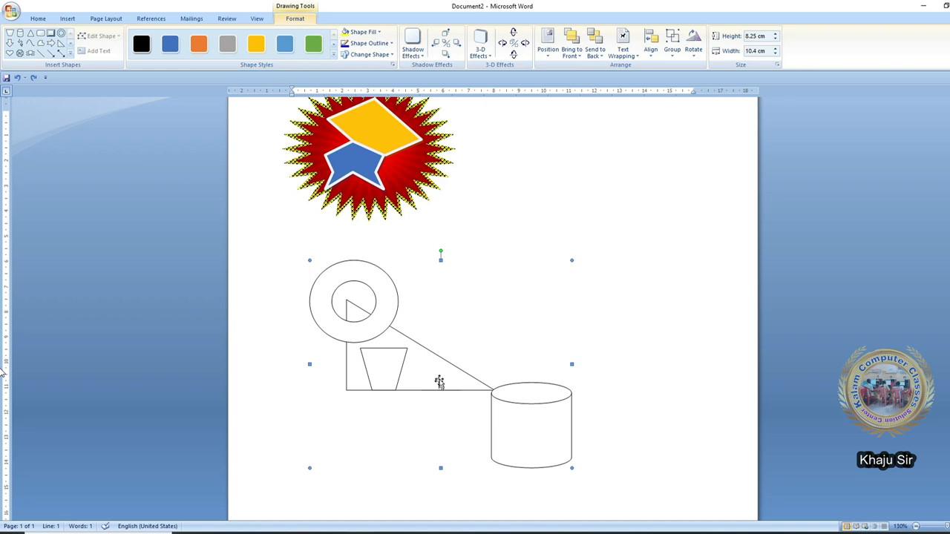
- Send the grouped drawing to the back behind the other shapes
click(595, 54)
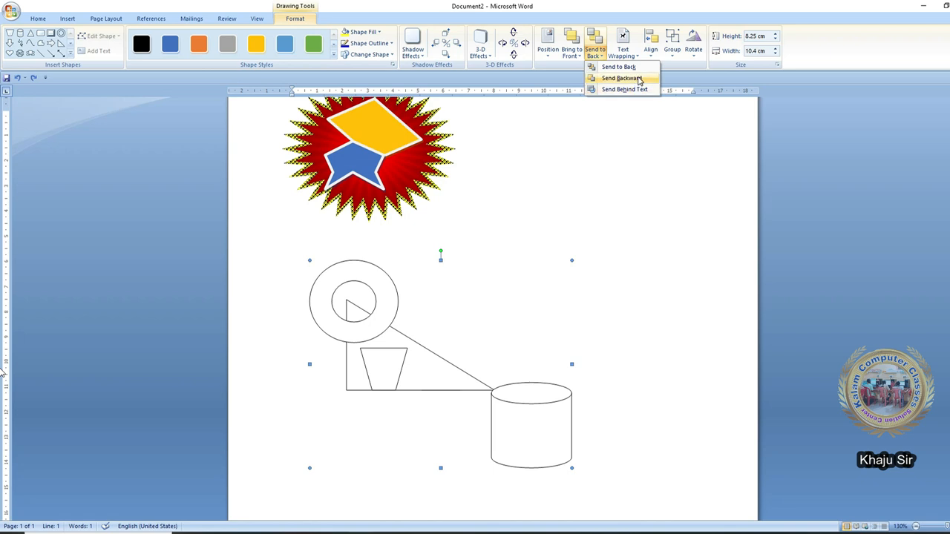
click(636, 67)
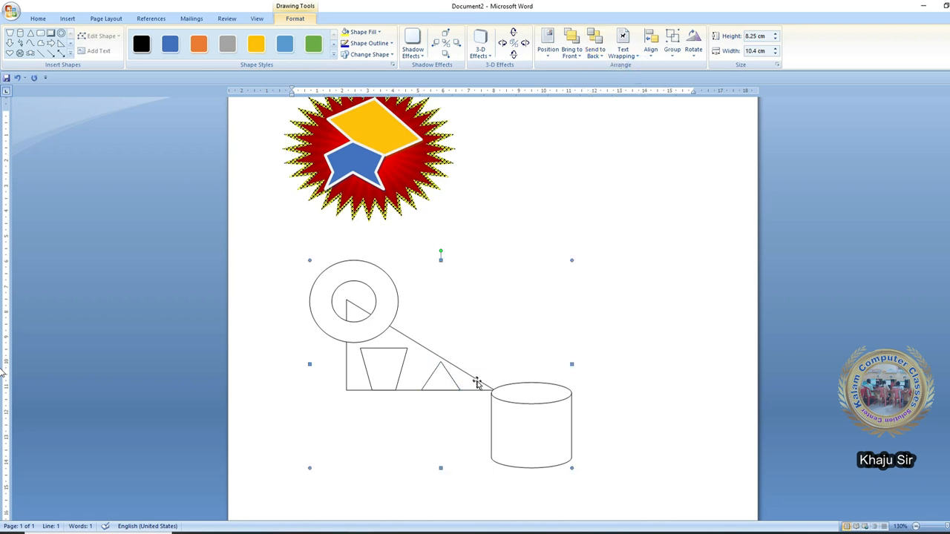
click(433, 381)
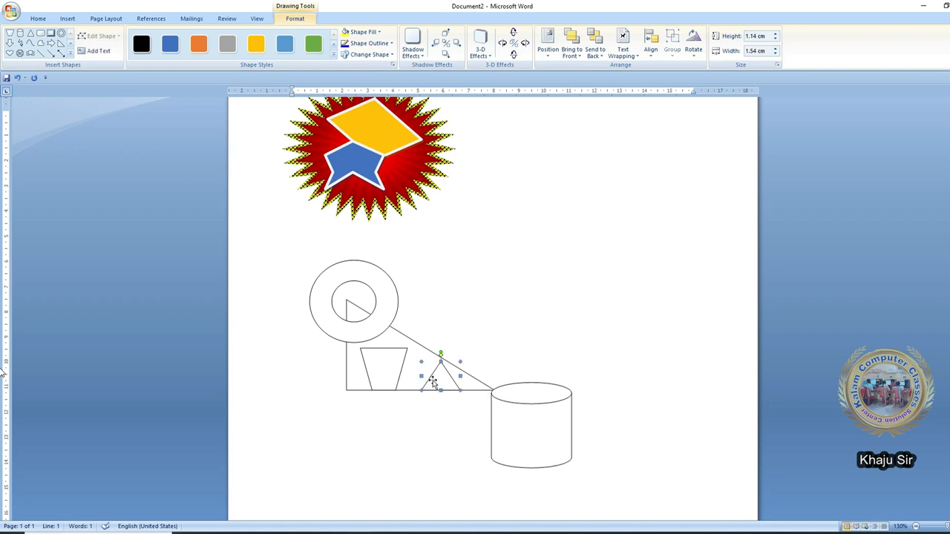
click(415, 348)
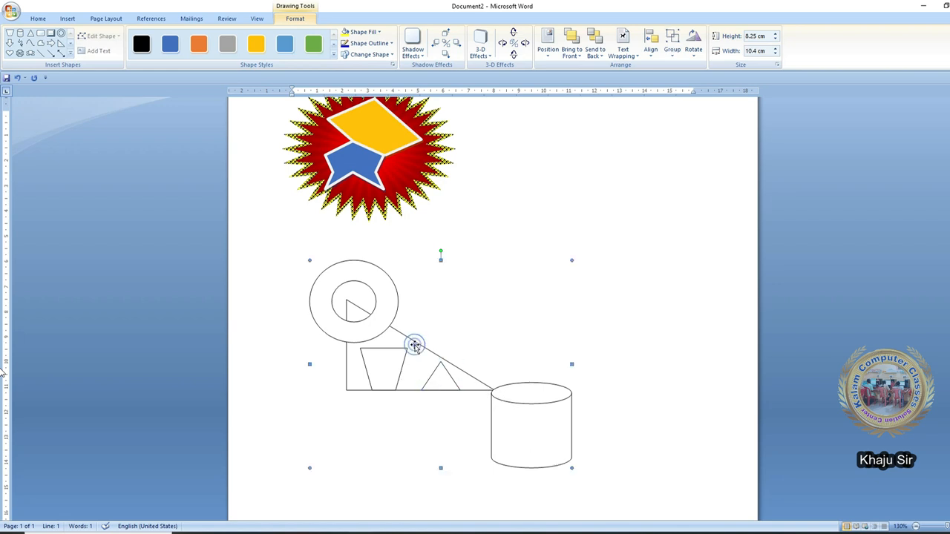
click(524, 423)
click(405, 336)
- Ungroup the drawing into separate shapes and select the trapezoid
click(671, 49)
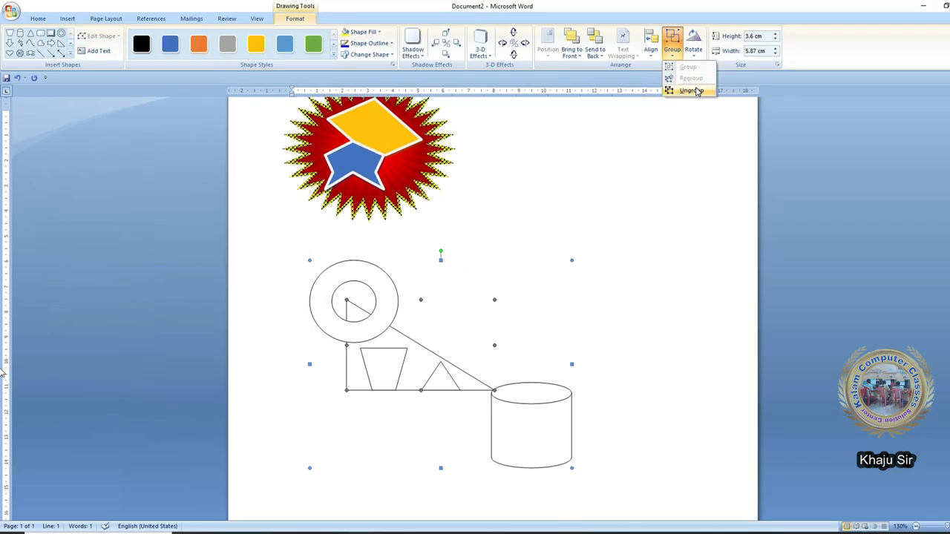
click(693, 95)
click(673, 359)
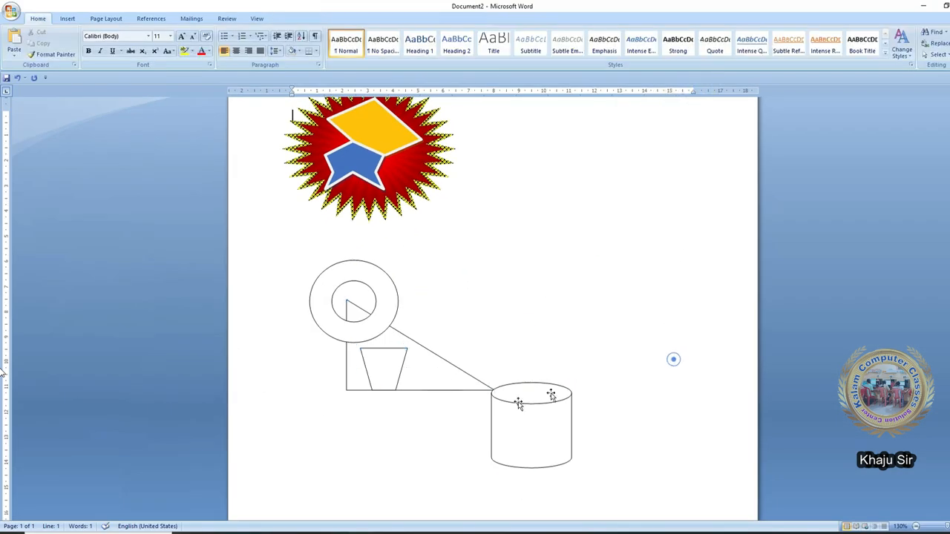
click(393, 379)
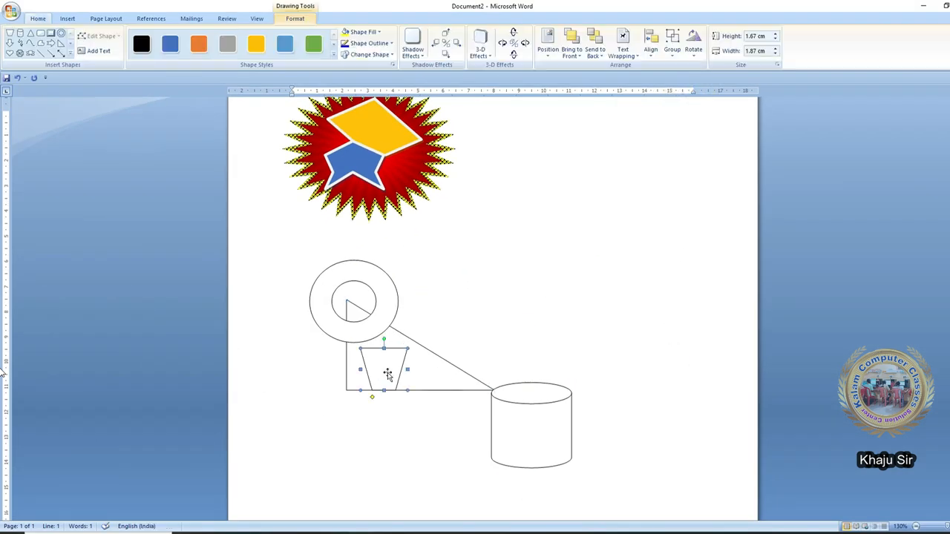
- Regroup all the sketch shapes into one 8.25 × 10.4 cm drawing and nudge it slightly down
click(416, 335)
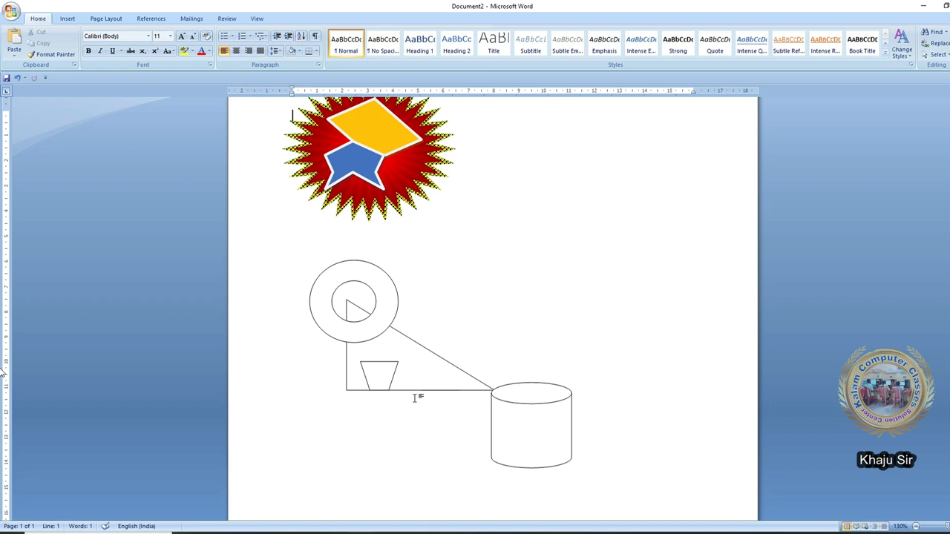
click(394, 296)
click(672, 45)
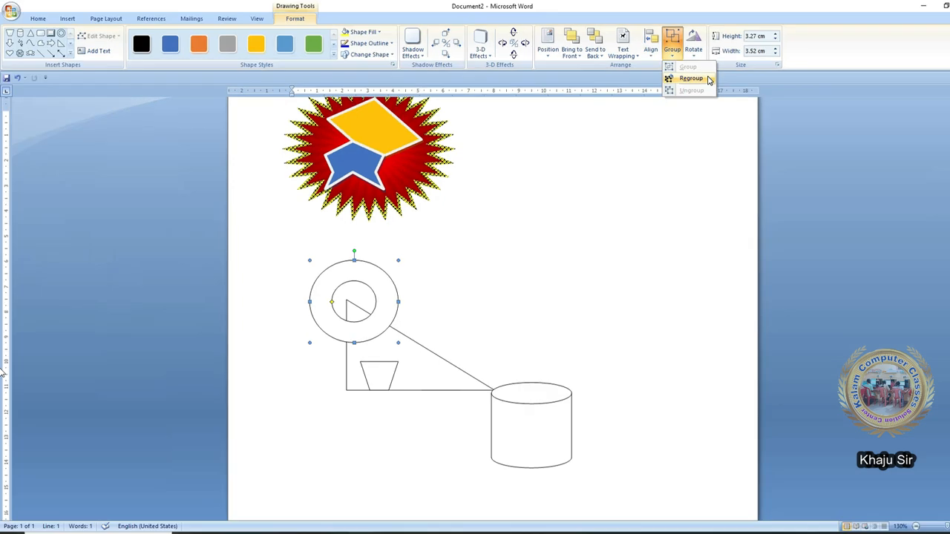
click(710, 83)
mouse_move(517, 420)
mouse_down()
mouse_move(511, 491)
mouse_move(556, 329)
mouse_move(638, 405)
mouse_move(619, 356)
mouse_move(629, 381)
mouse_move(492, 397)
mouse_move(511, 445)
mouse_move(519, 437)
mouse_up()
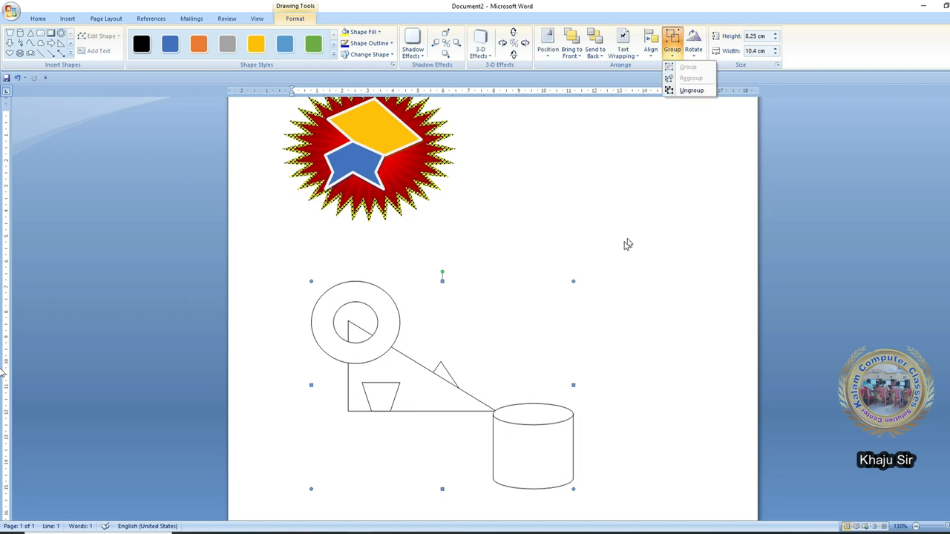
click(680, 52)
click(693, 46)
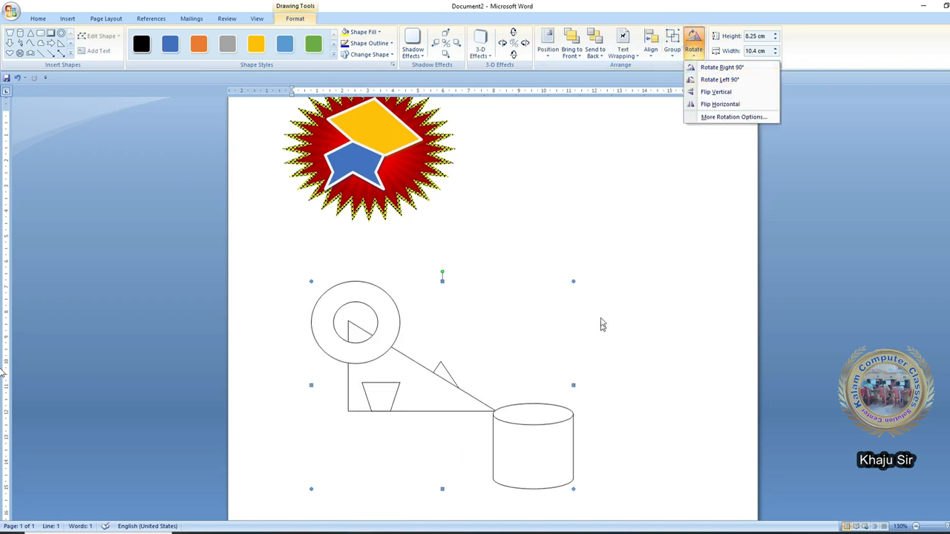
- Rotate the grouped drawing by 9° through More Rotation Options
click(734, 117)
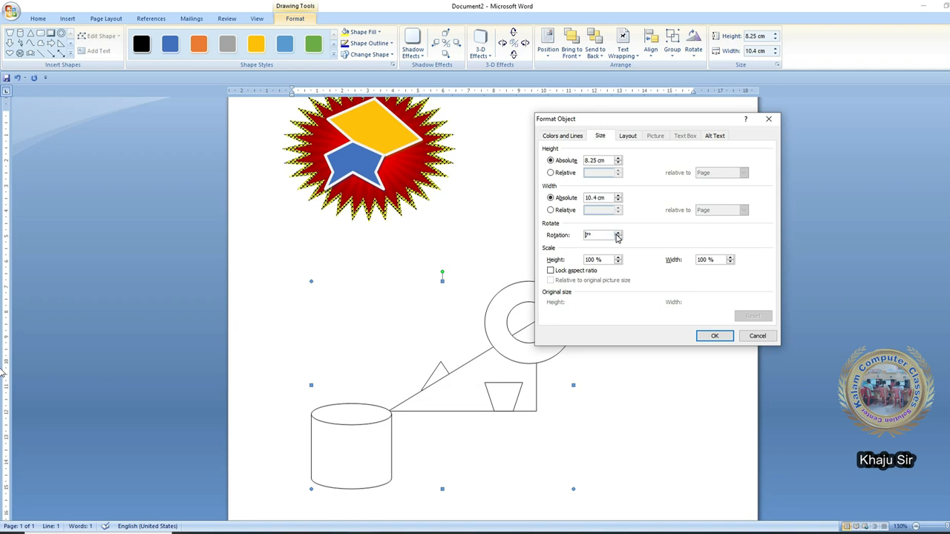
click(707, 337)
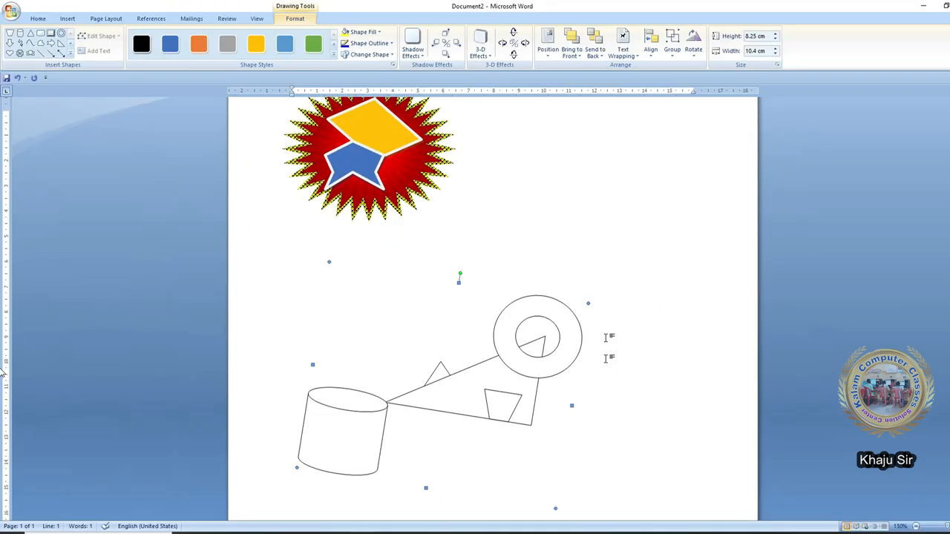
click(693, 46)
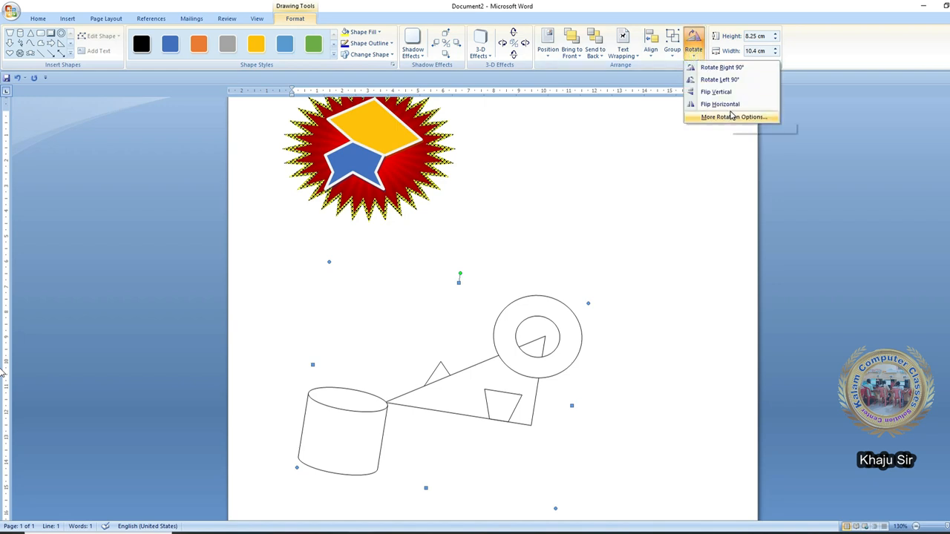
click(742, 6)
- Pull the small triangle out above the drawing and enlarge it to 3.05 × 4.02 cm
scroll(522, 299, up, 2)
drag(529, 382, 559, 478)
click(430, 441)
drag(429, 440, 461, 361)
scroll(475, 327, down, 2)
drag(491, 211, 555, 259)
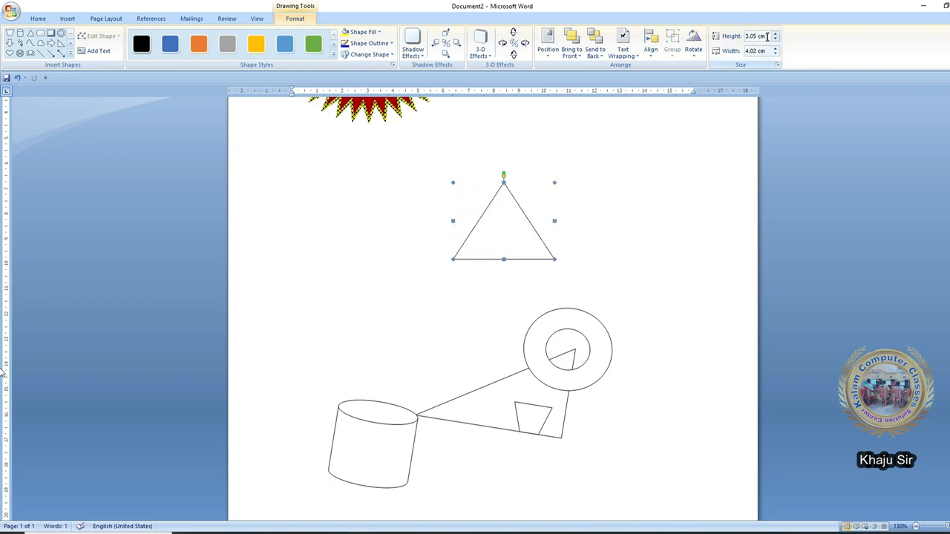
- Enlarge the separate triangle to 3.7 cm high by 5 cm wide
click(777, 34)
click(776, 34)
click(776, 33)
right_click(501, 227)
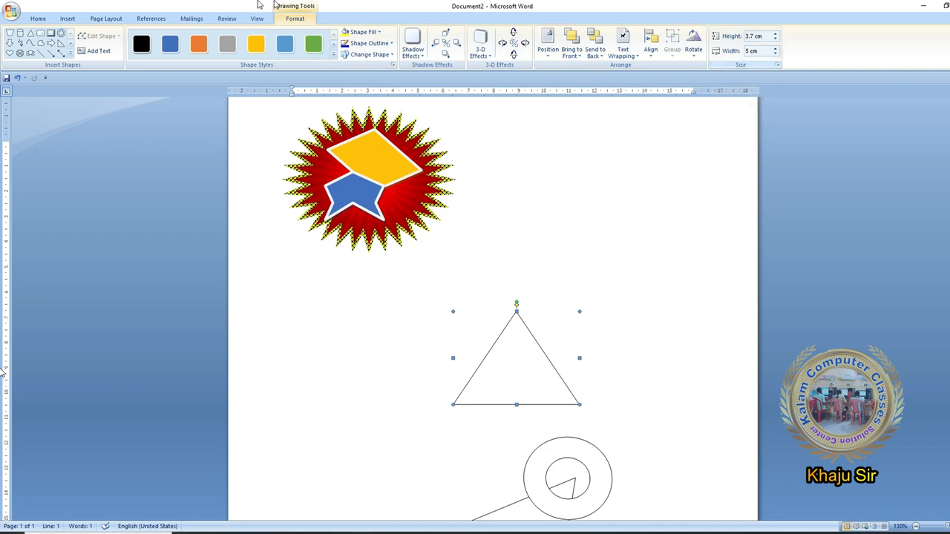
click(59, 19)
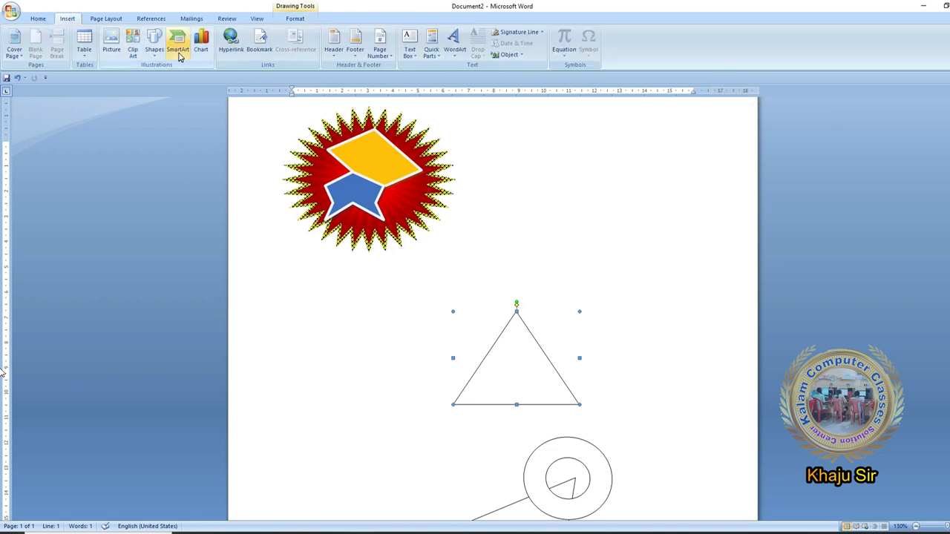